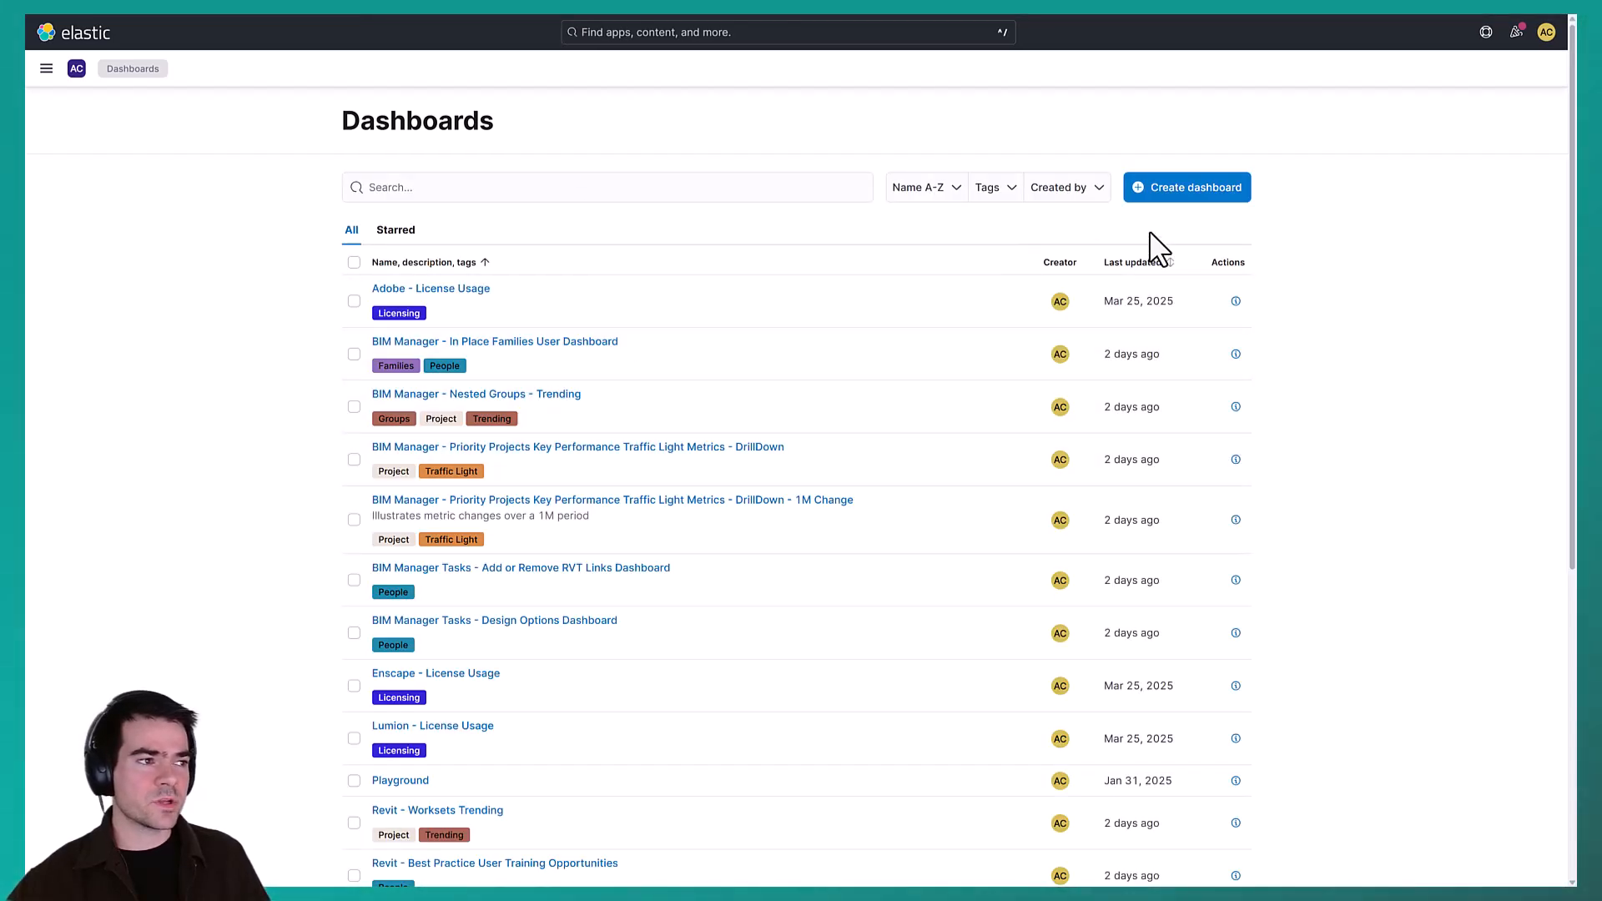
Create a new dashboard and start a visualization in it with the Metric chart type
click(1195, 188)
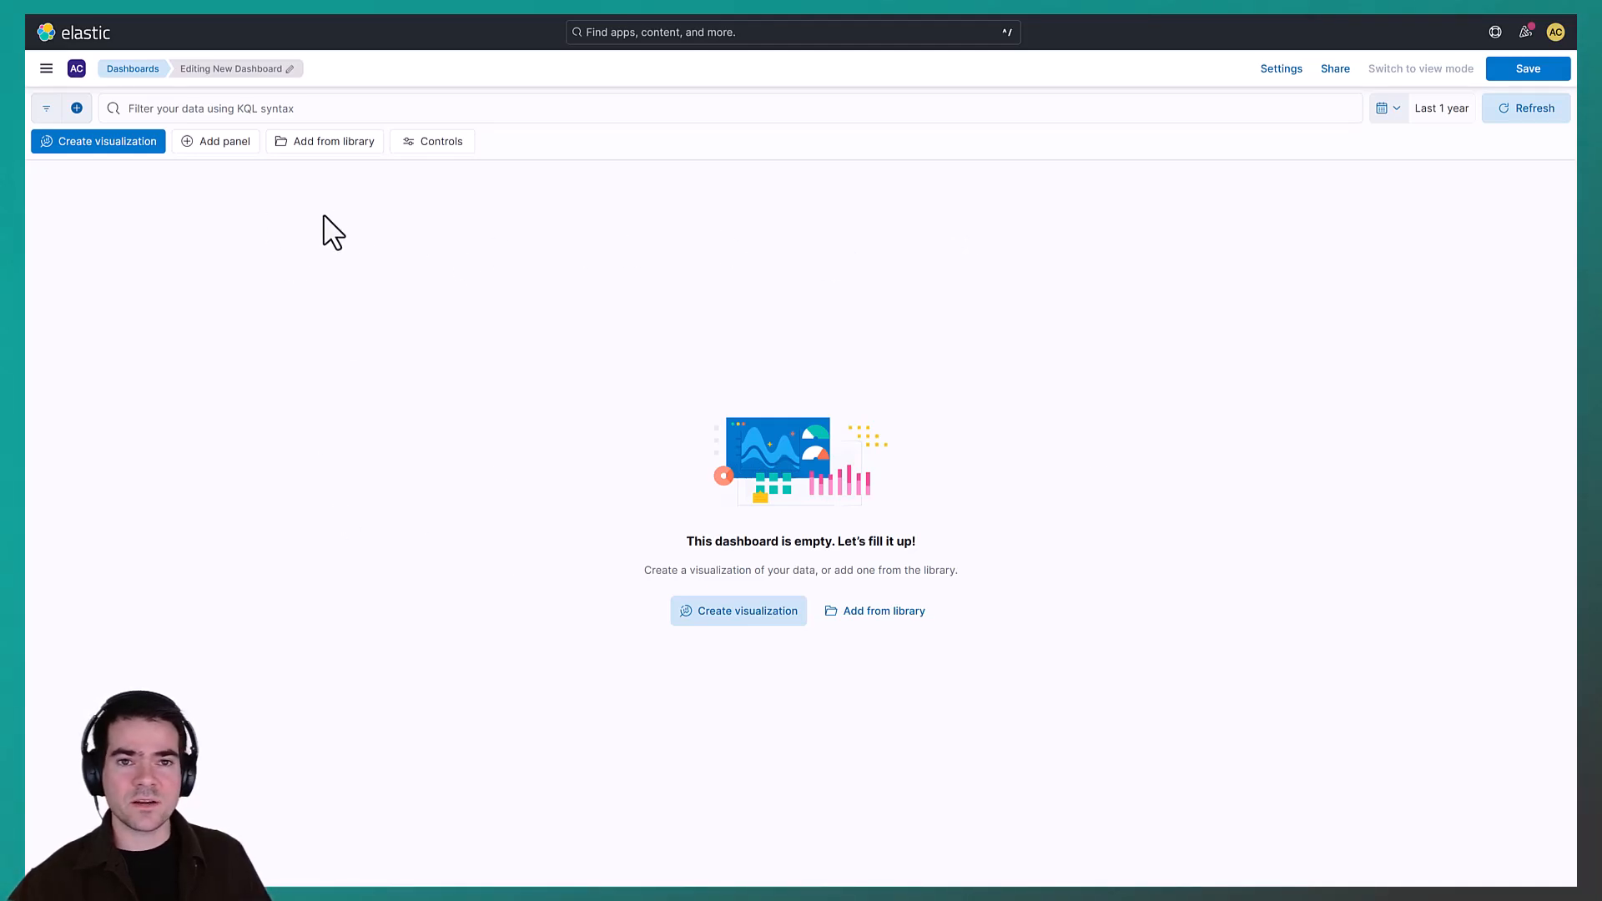
click(137, 159)
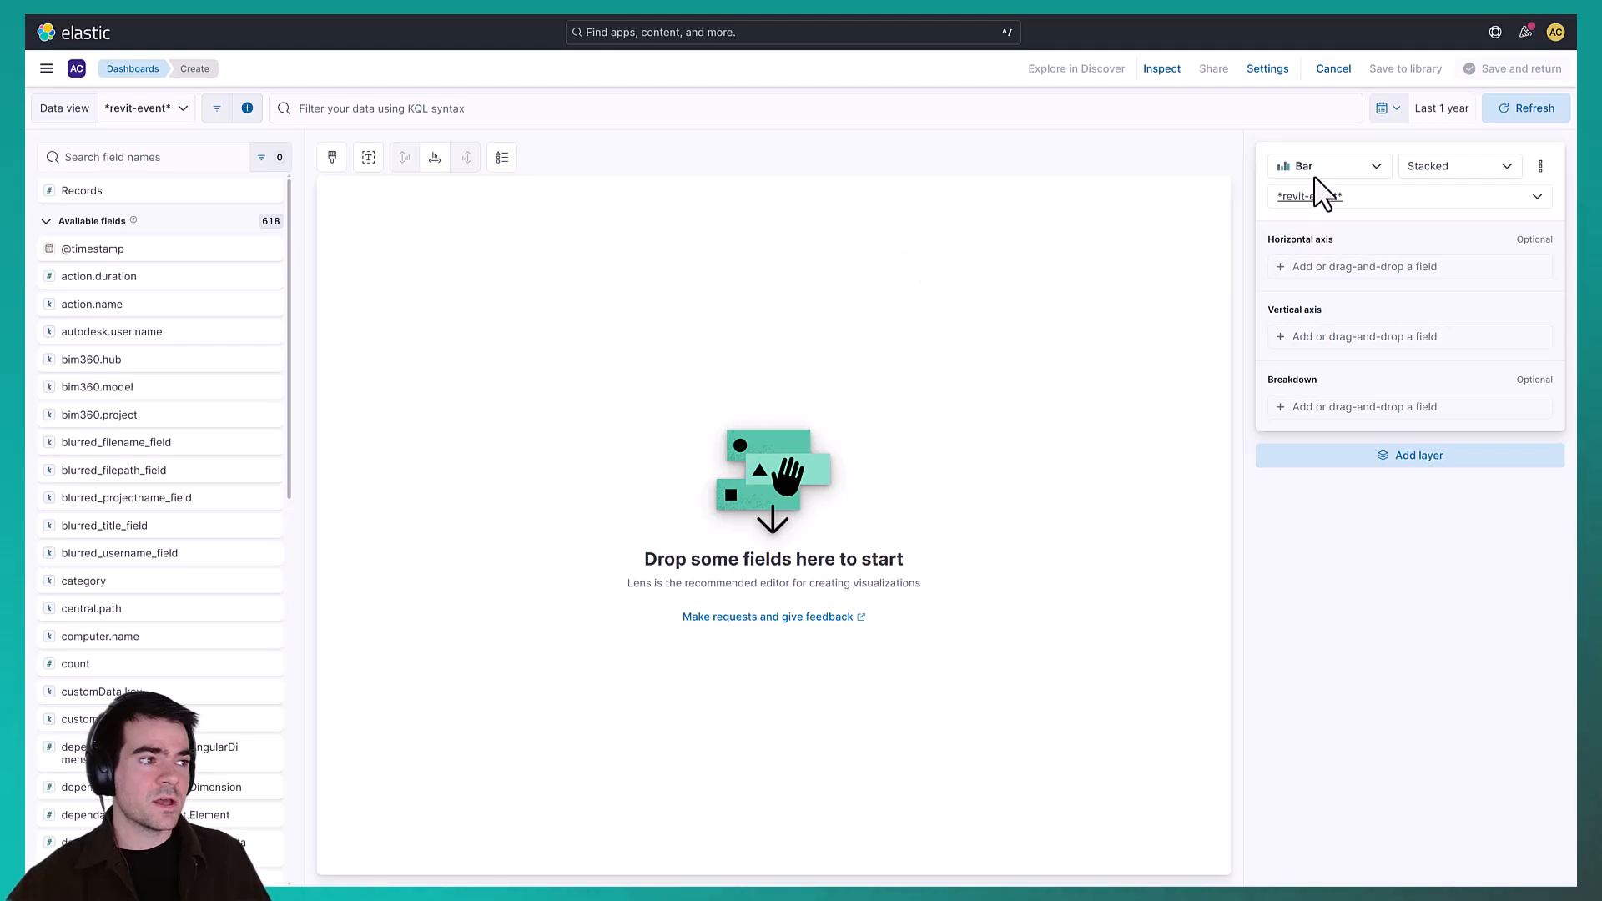
click(1354, 167)
click(1365, 349)
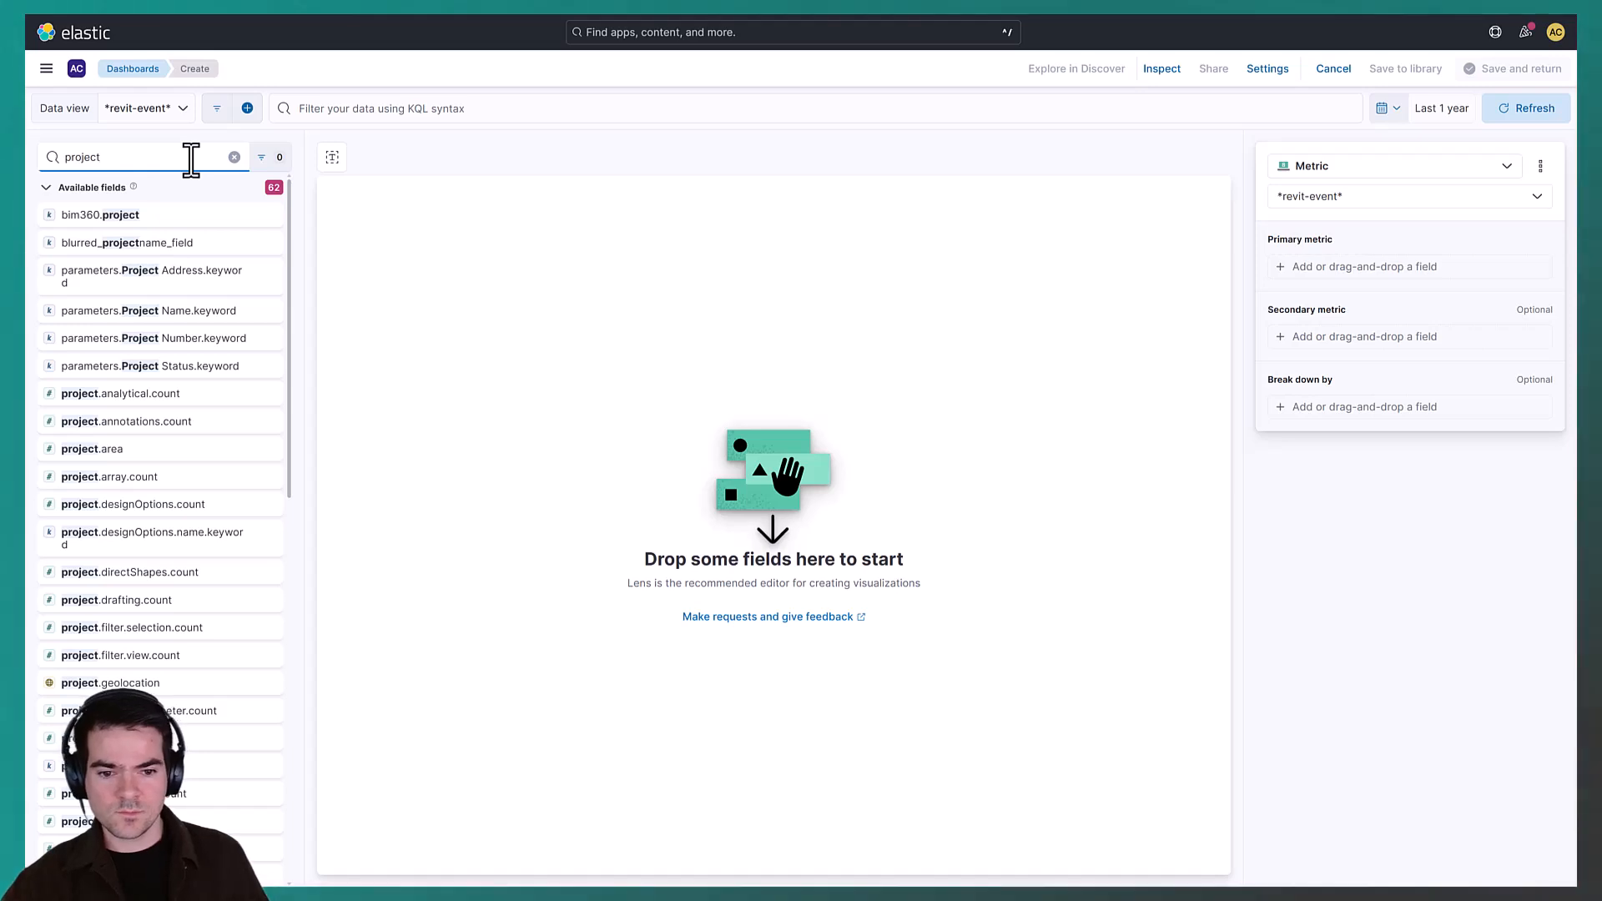
Find the project.name field, make it the primary metric, and use the Last value function for it
text(.name)
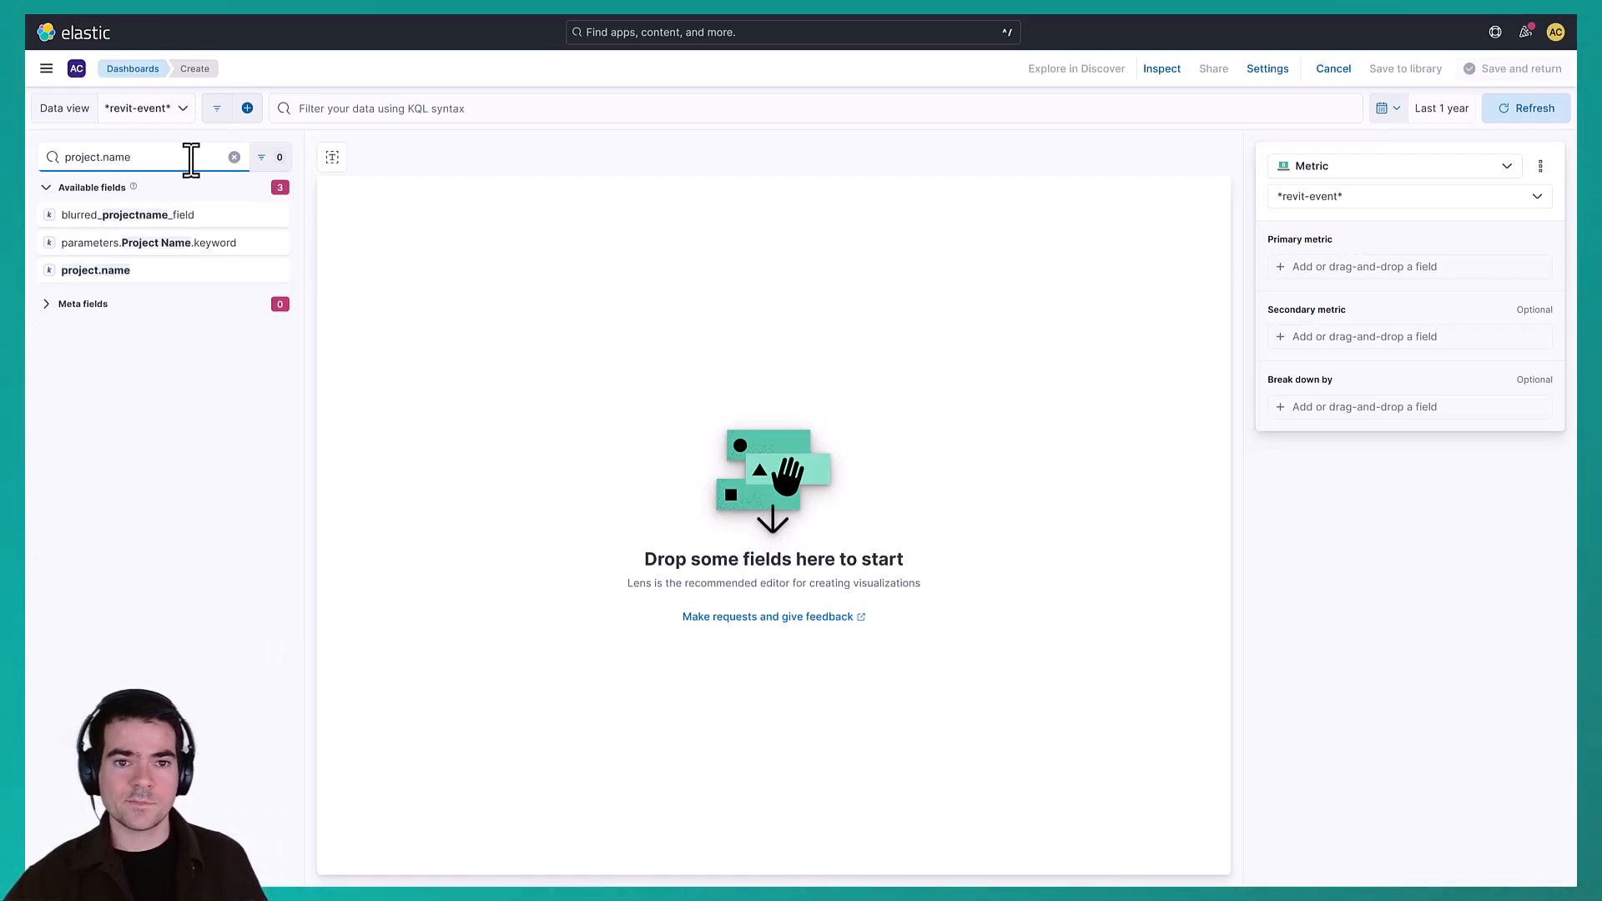
drag(275, 269, 1369, 252)
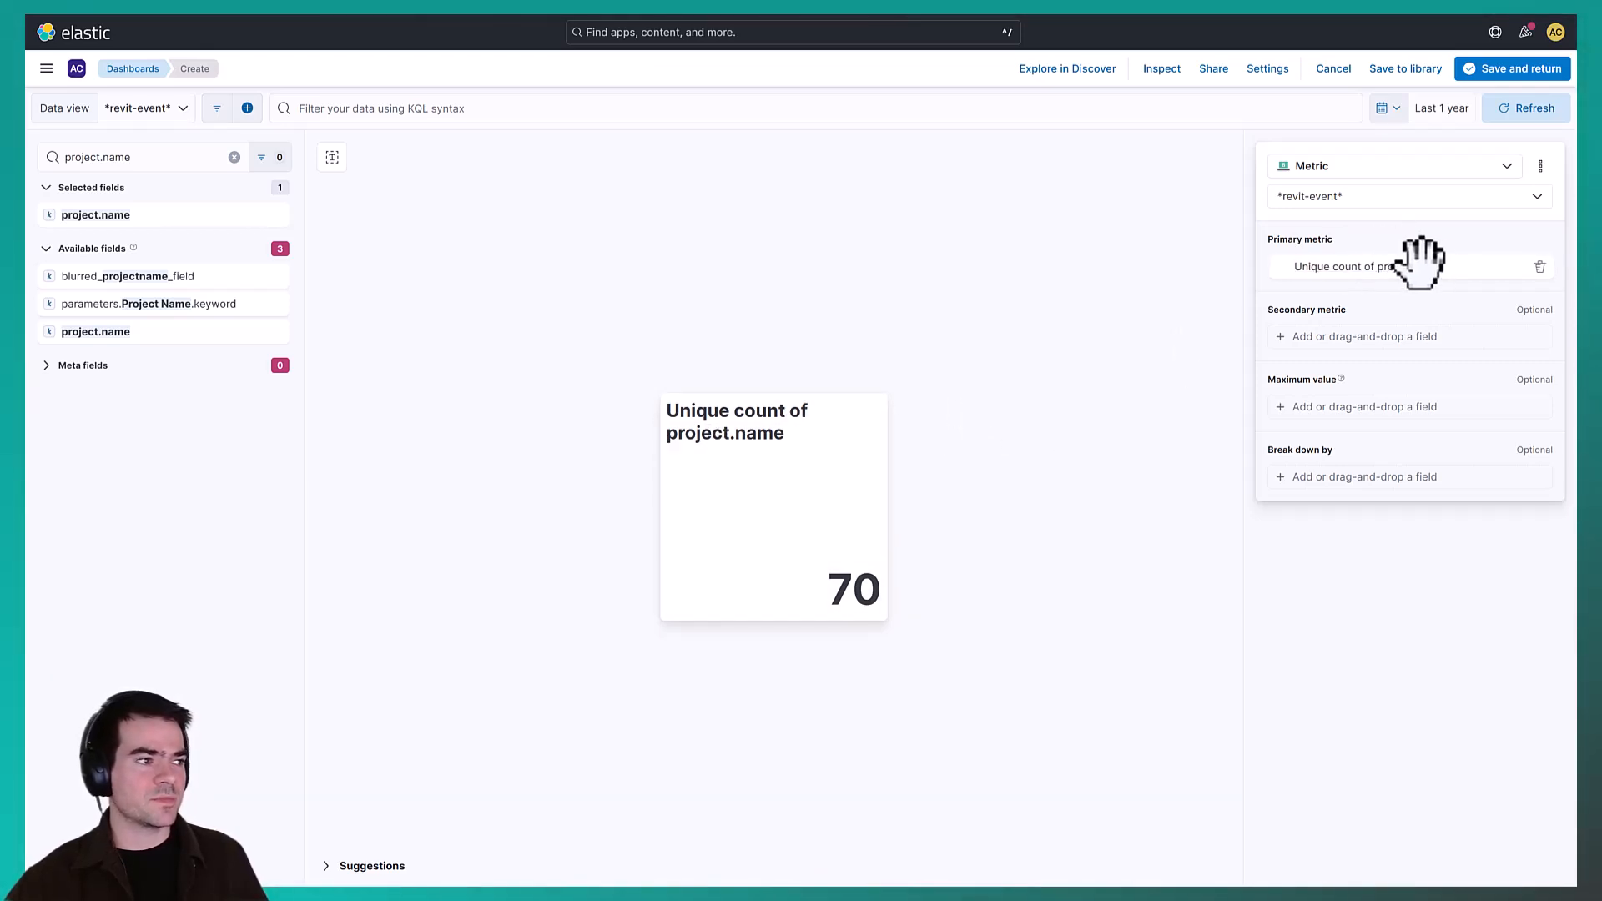
click(1473, 265)
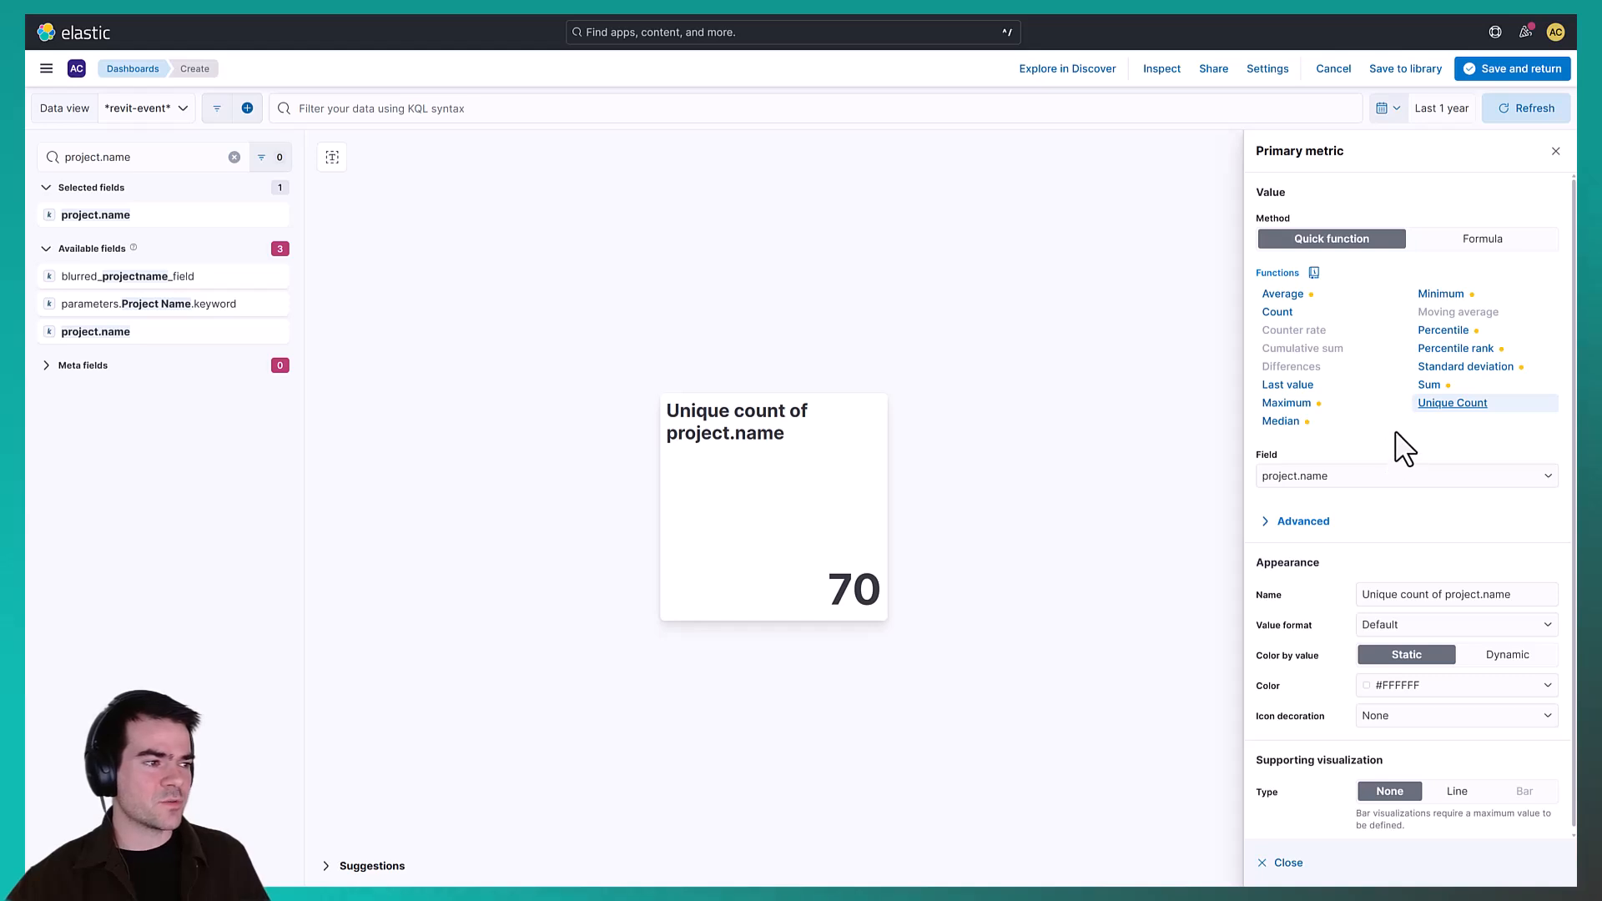
click(1288, 385)
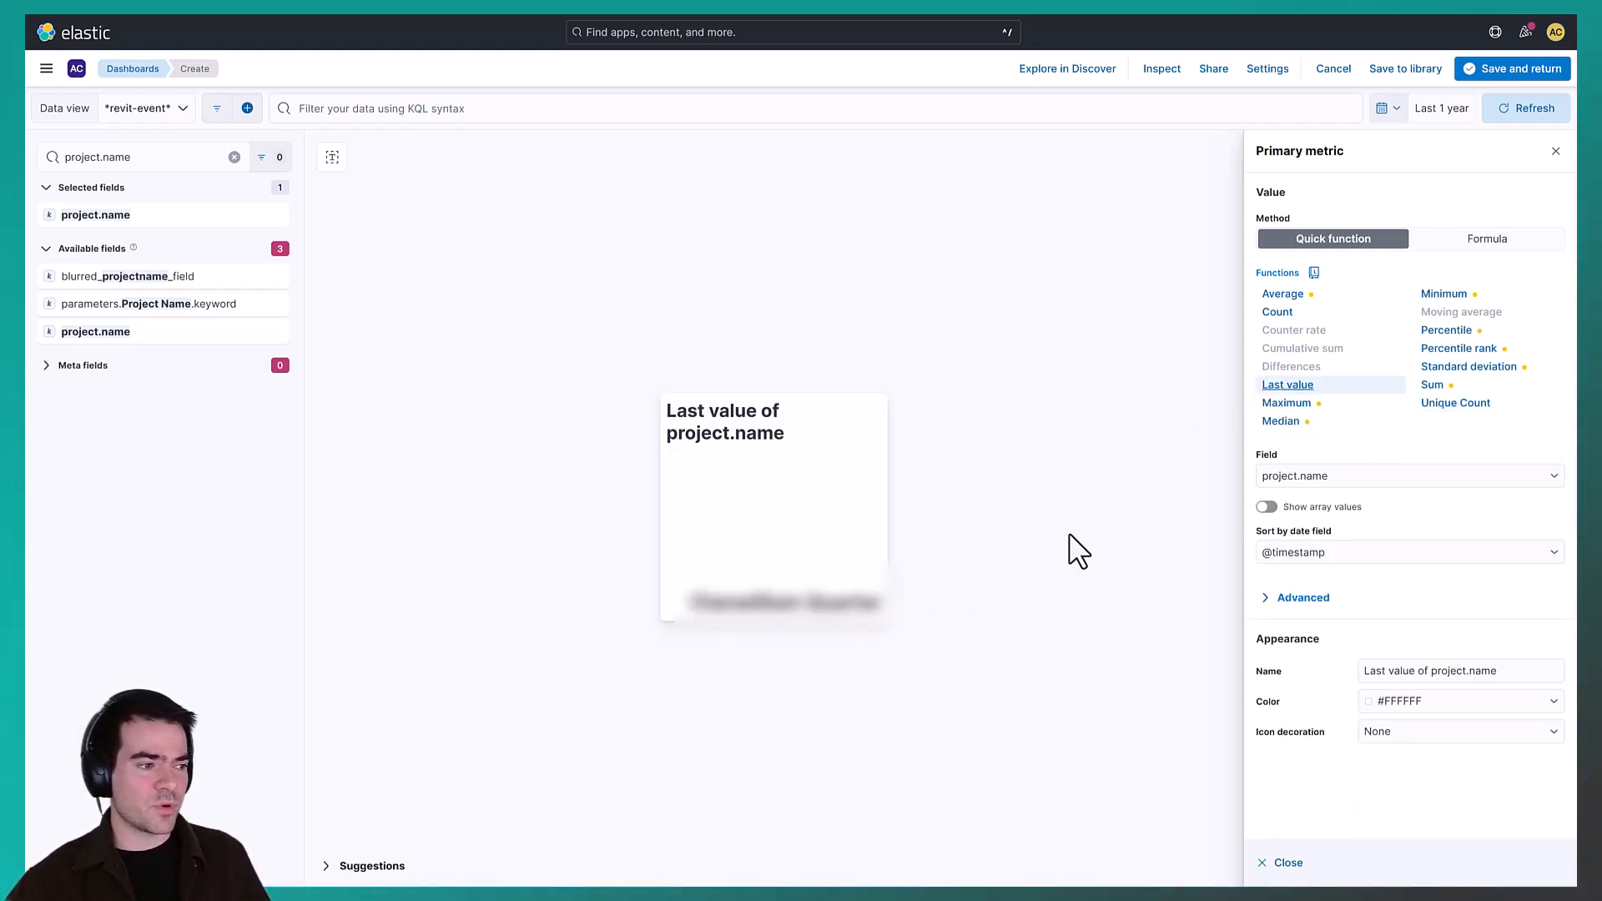
Name the primary metric "Project Name" and close its settings
click(1528, 673)
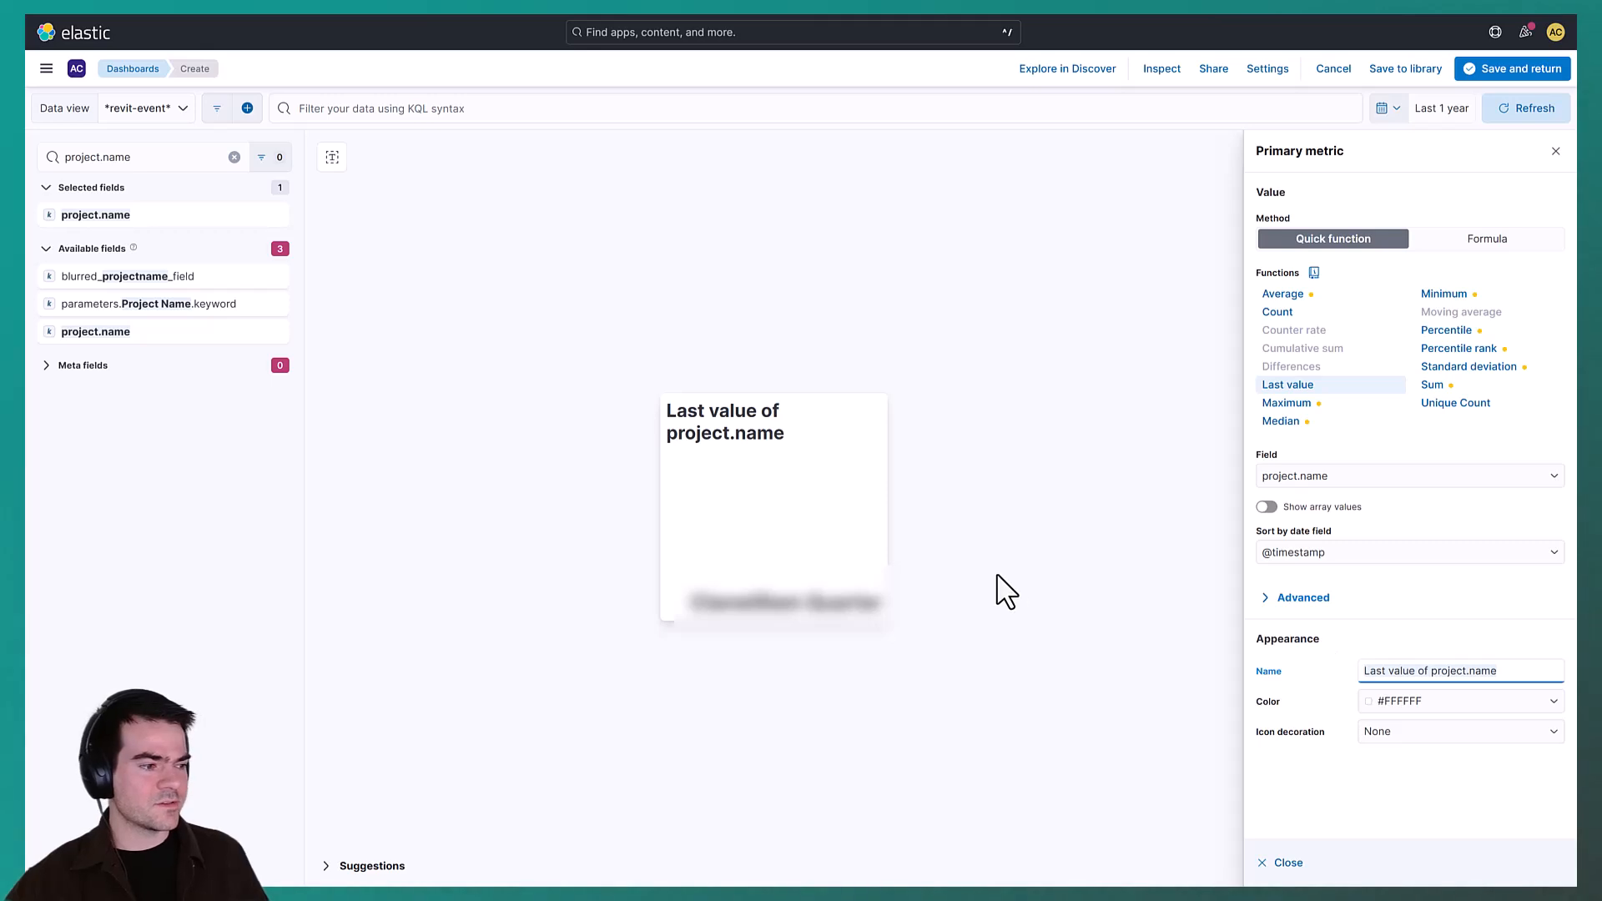
text(Project)
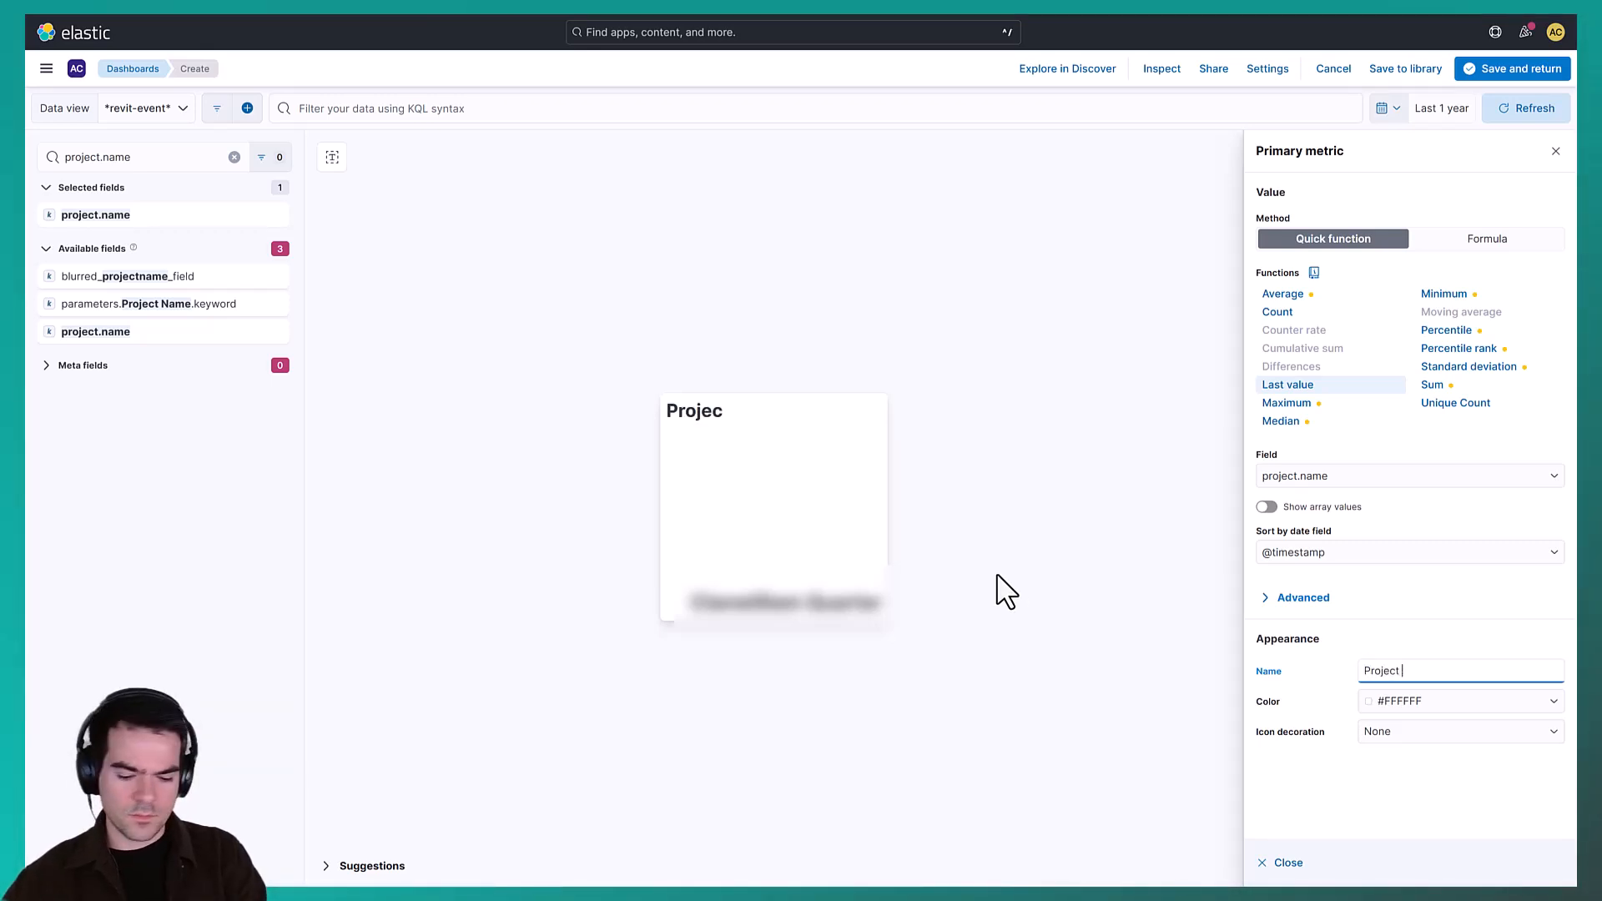
text( Name)
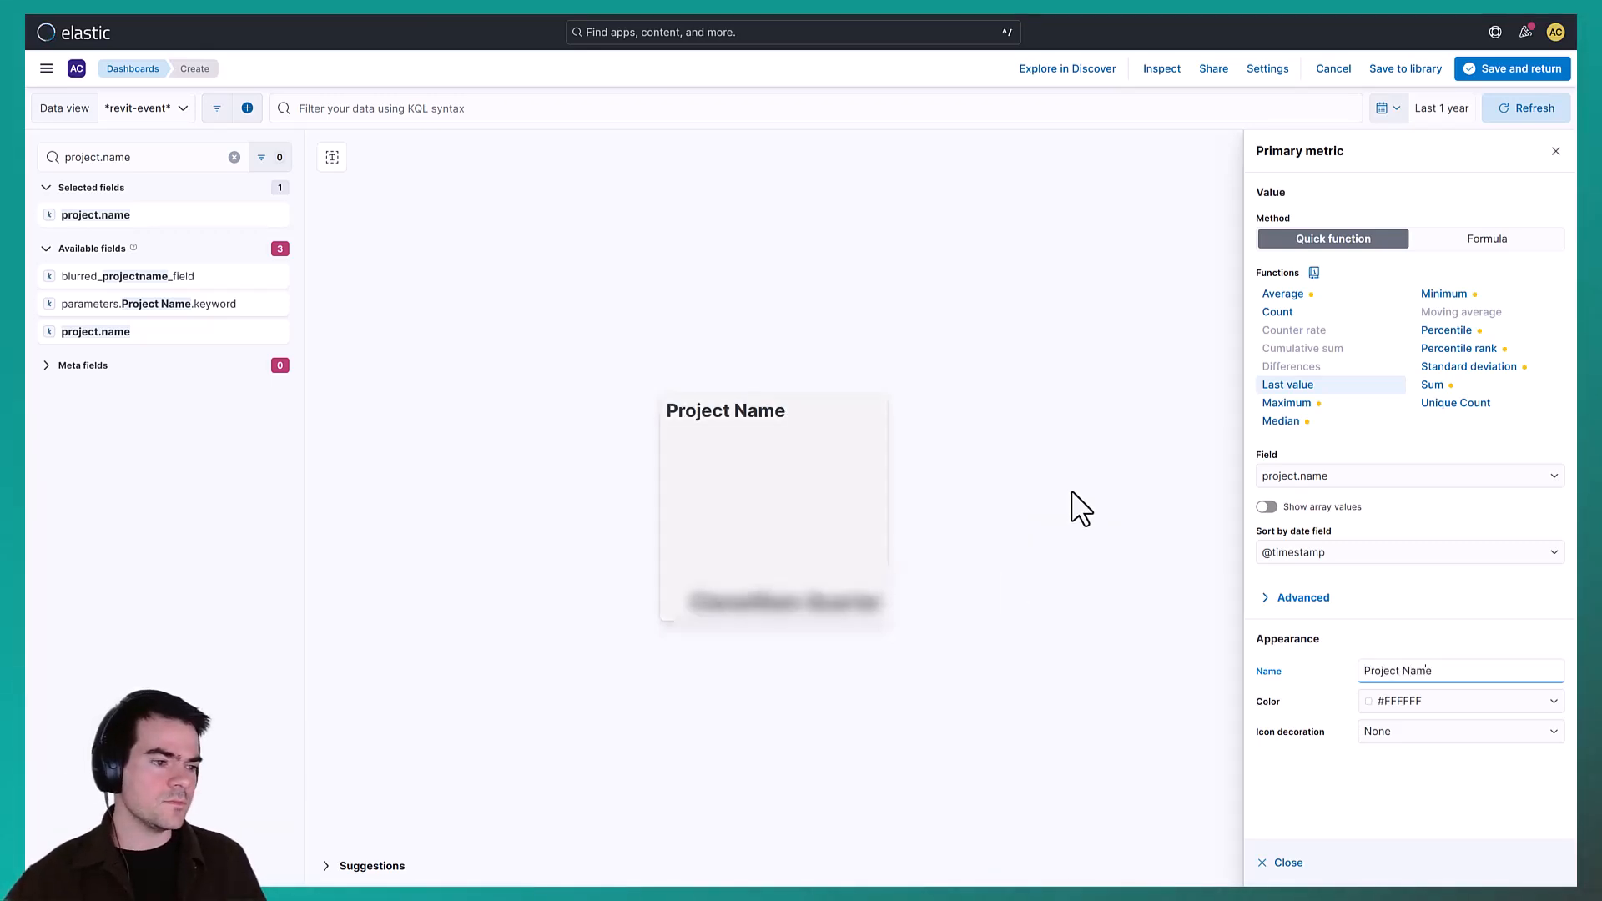
click(1080, 508)
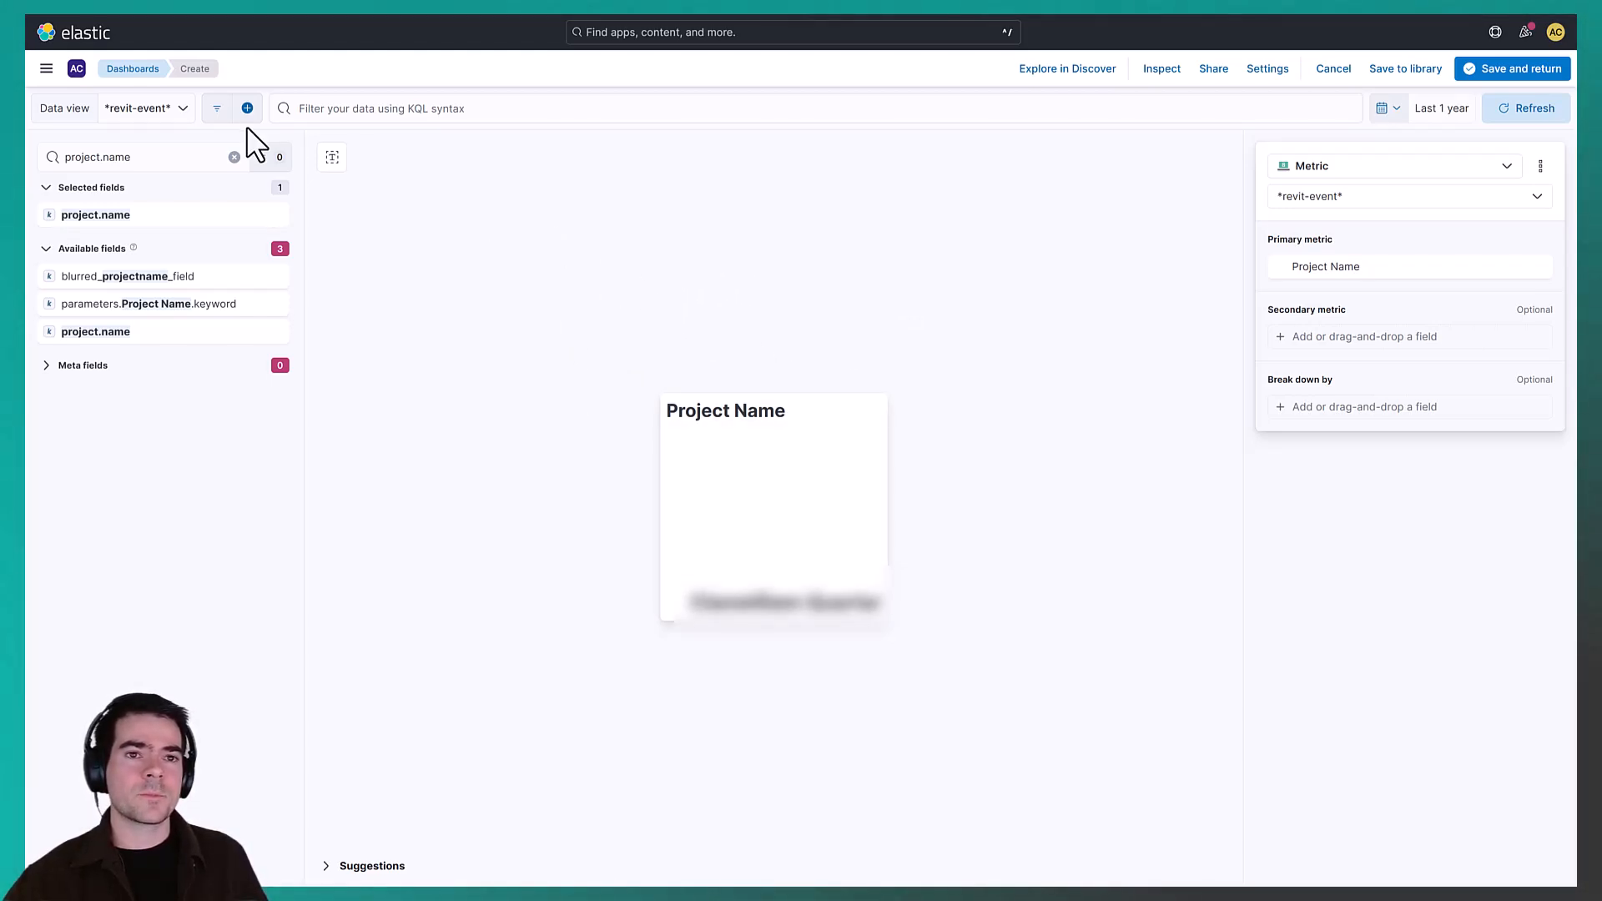
Start a filter for the visualization on the action.name field with the operator "is one of"
click(216, 108)
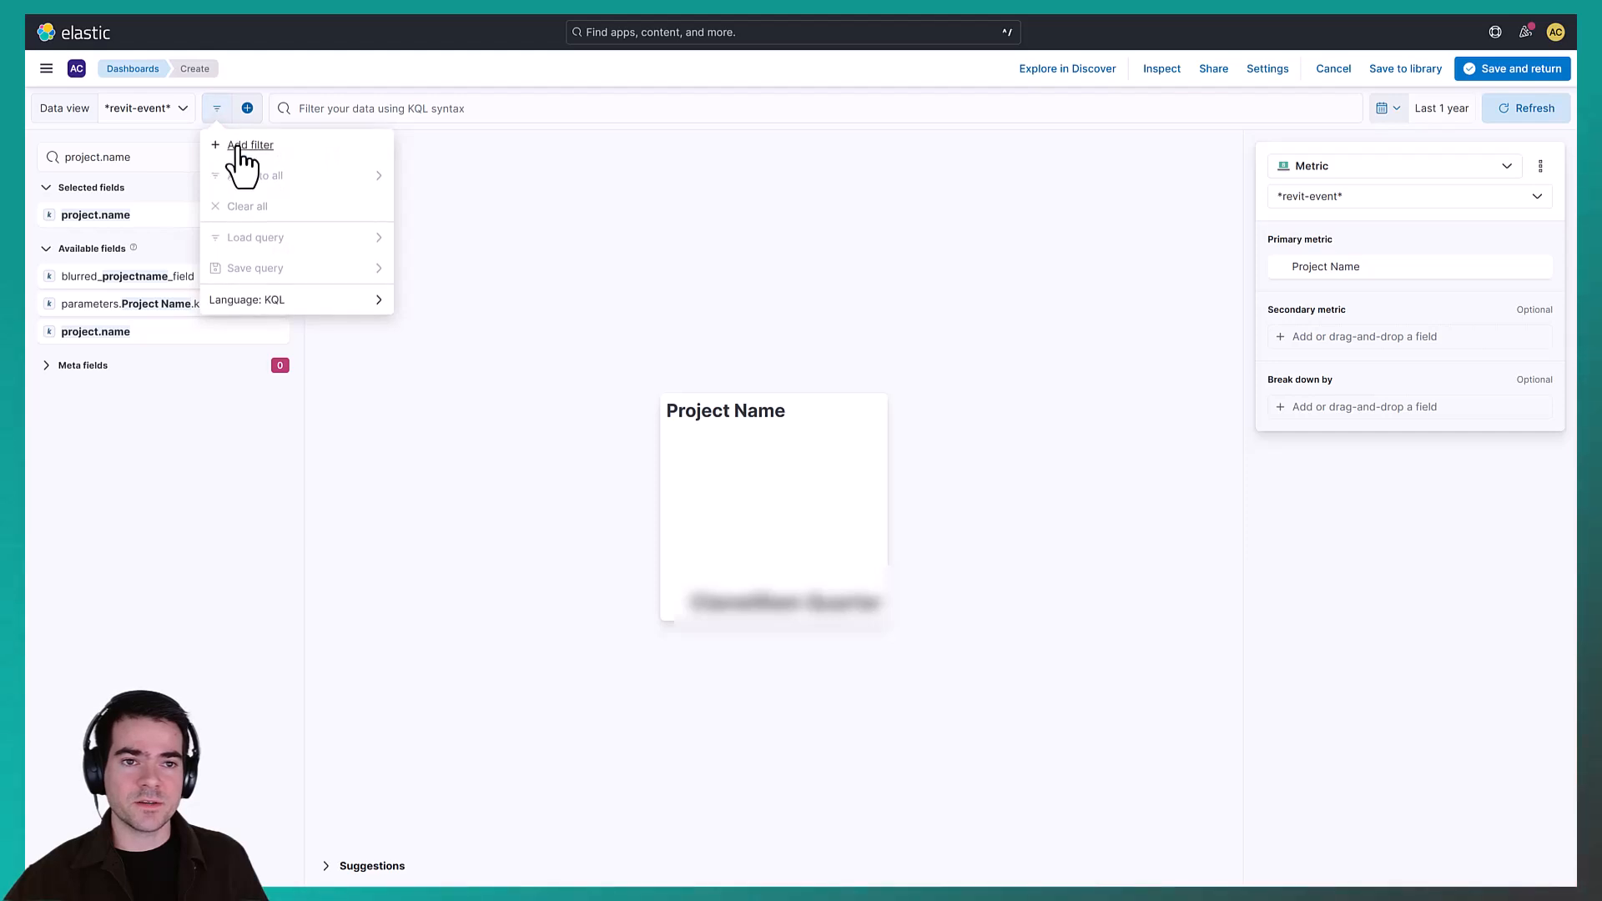
click(242, 146)
click(401, 185)
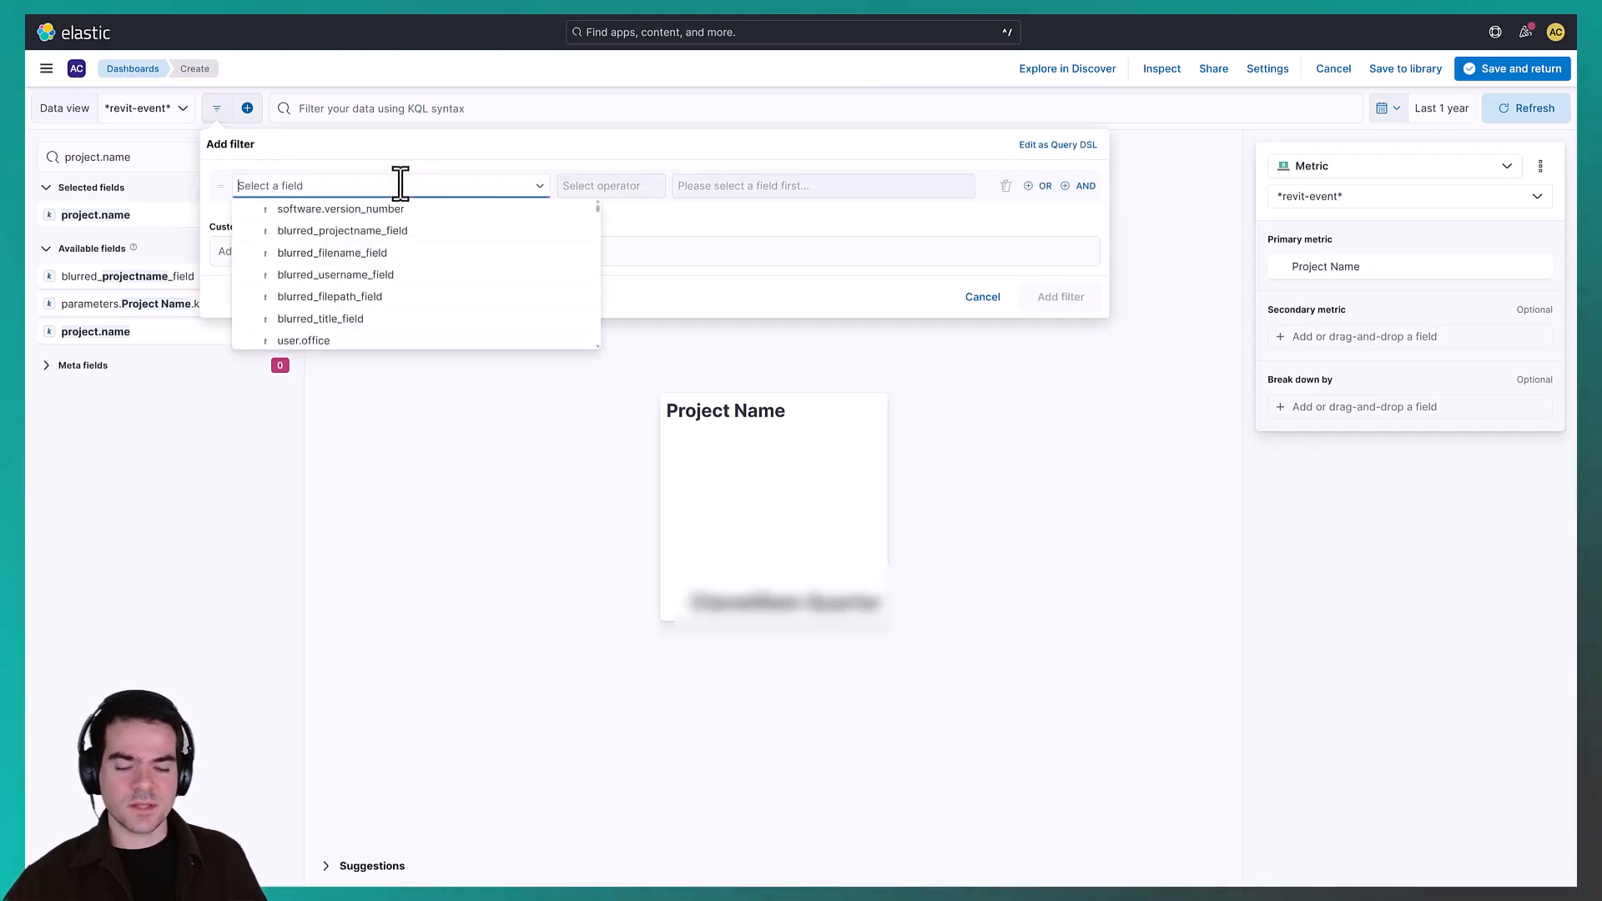
text(action)
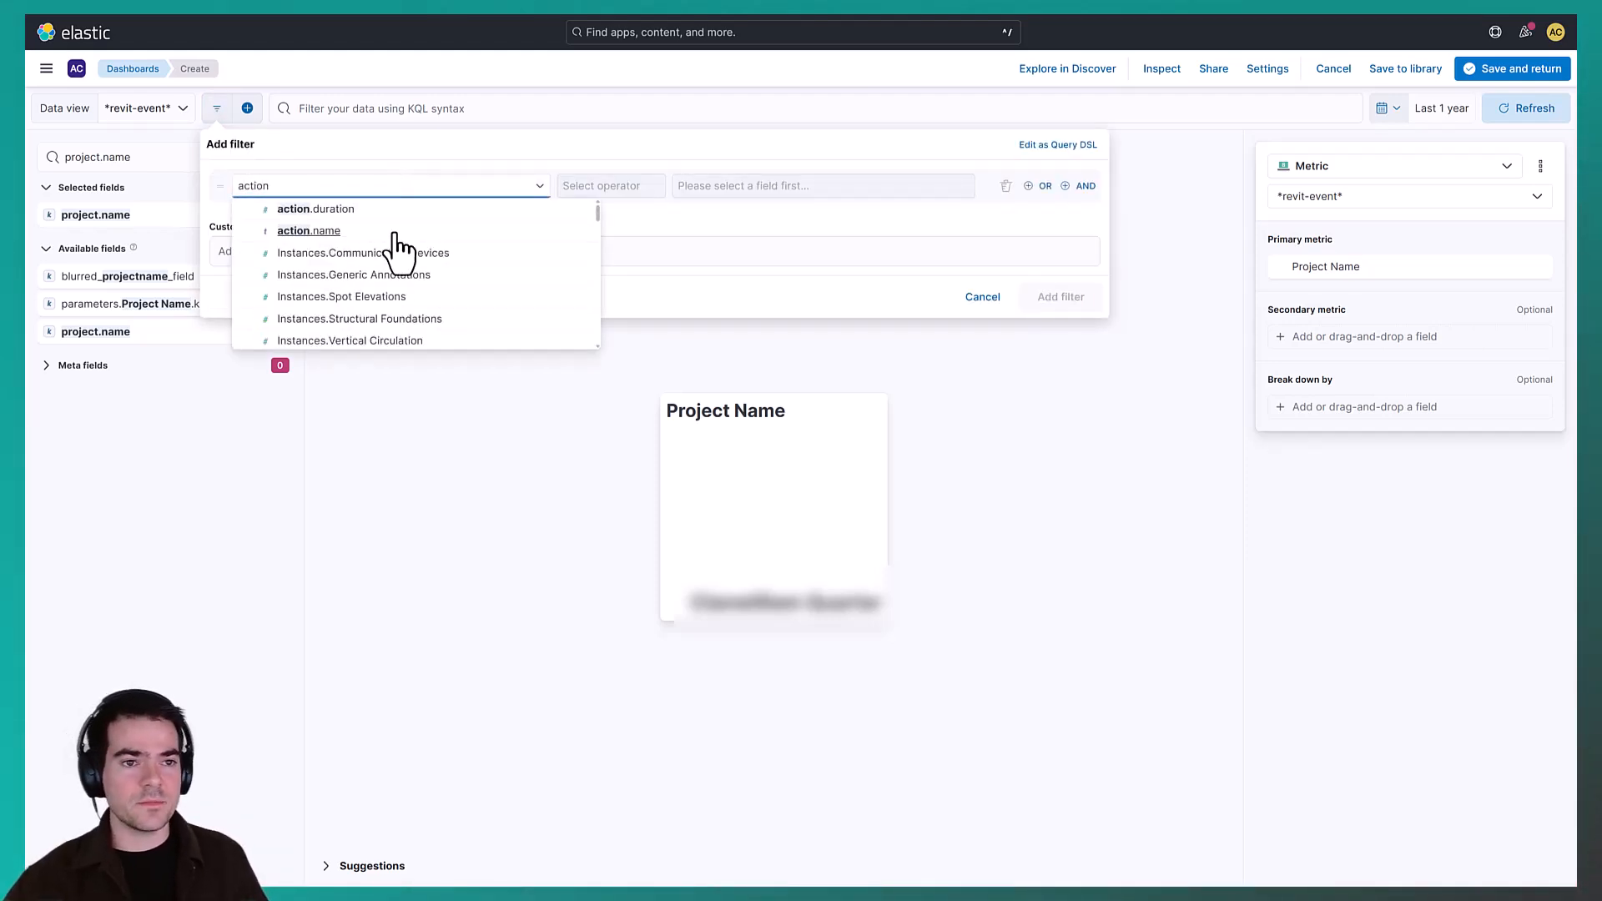
click(394, 233)
click(595, 185)
click(622, 254)
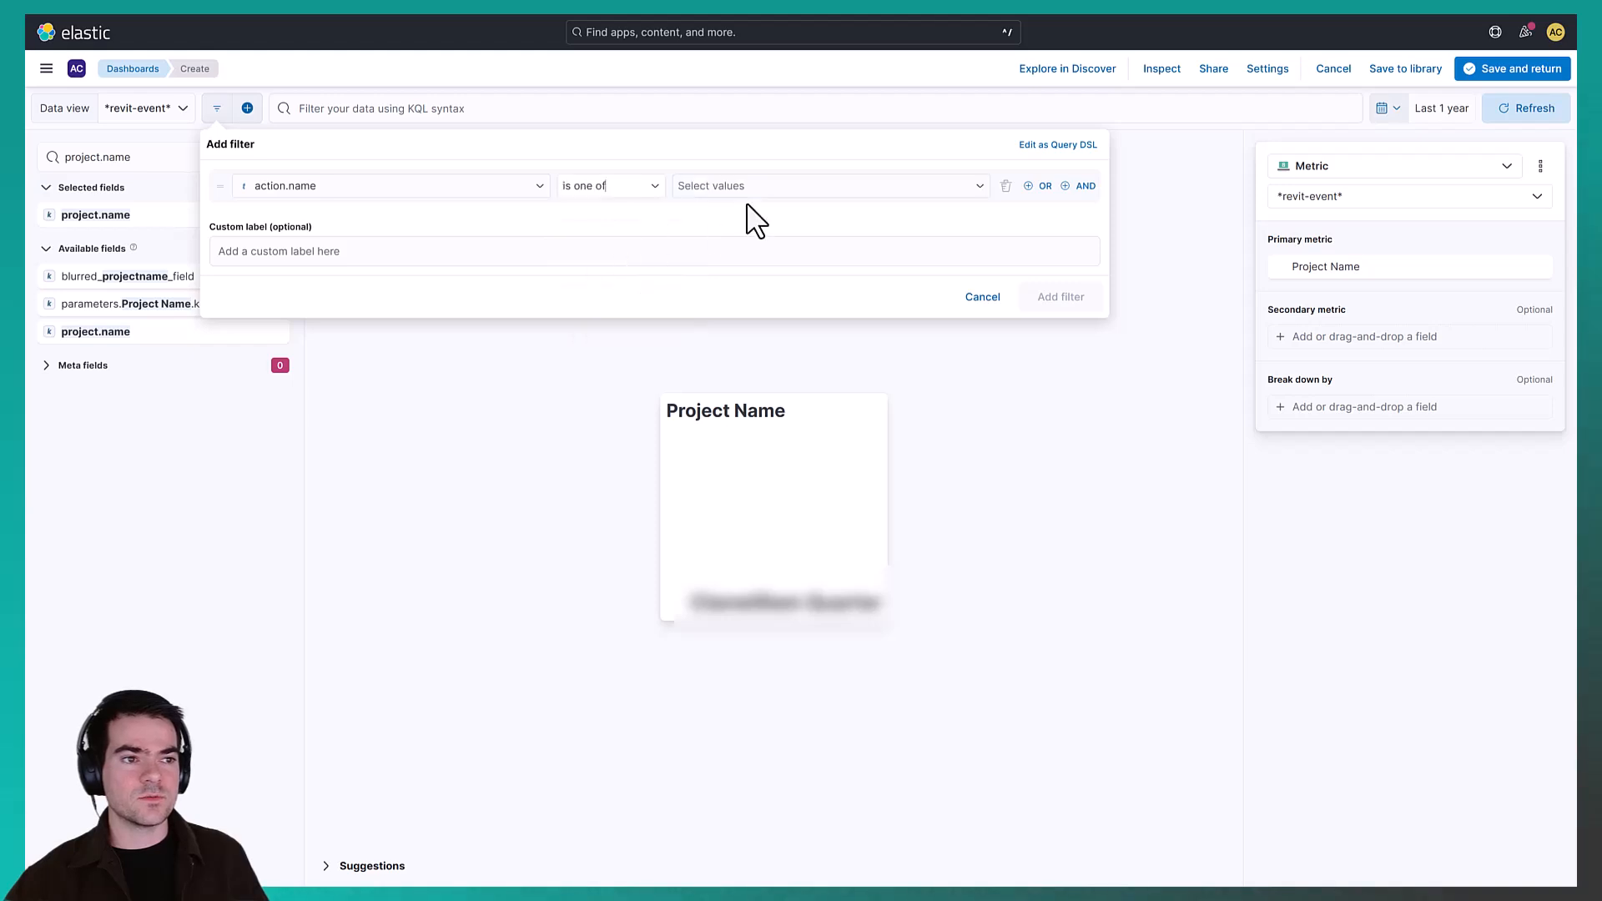
Give the action.name filter the values Saved, Synch and Open and add it to the visualization
click(768, 180)
text(Sa)
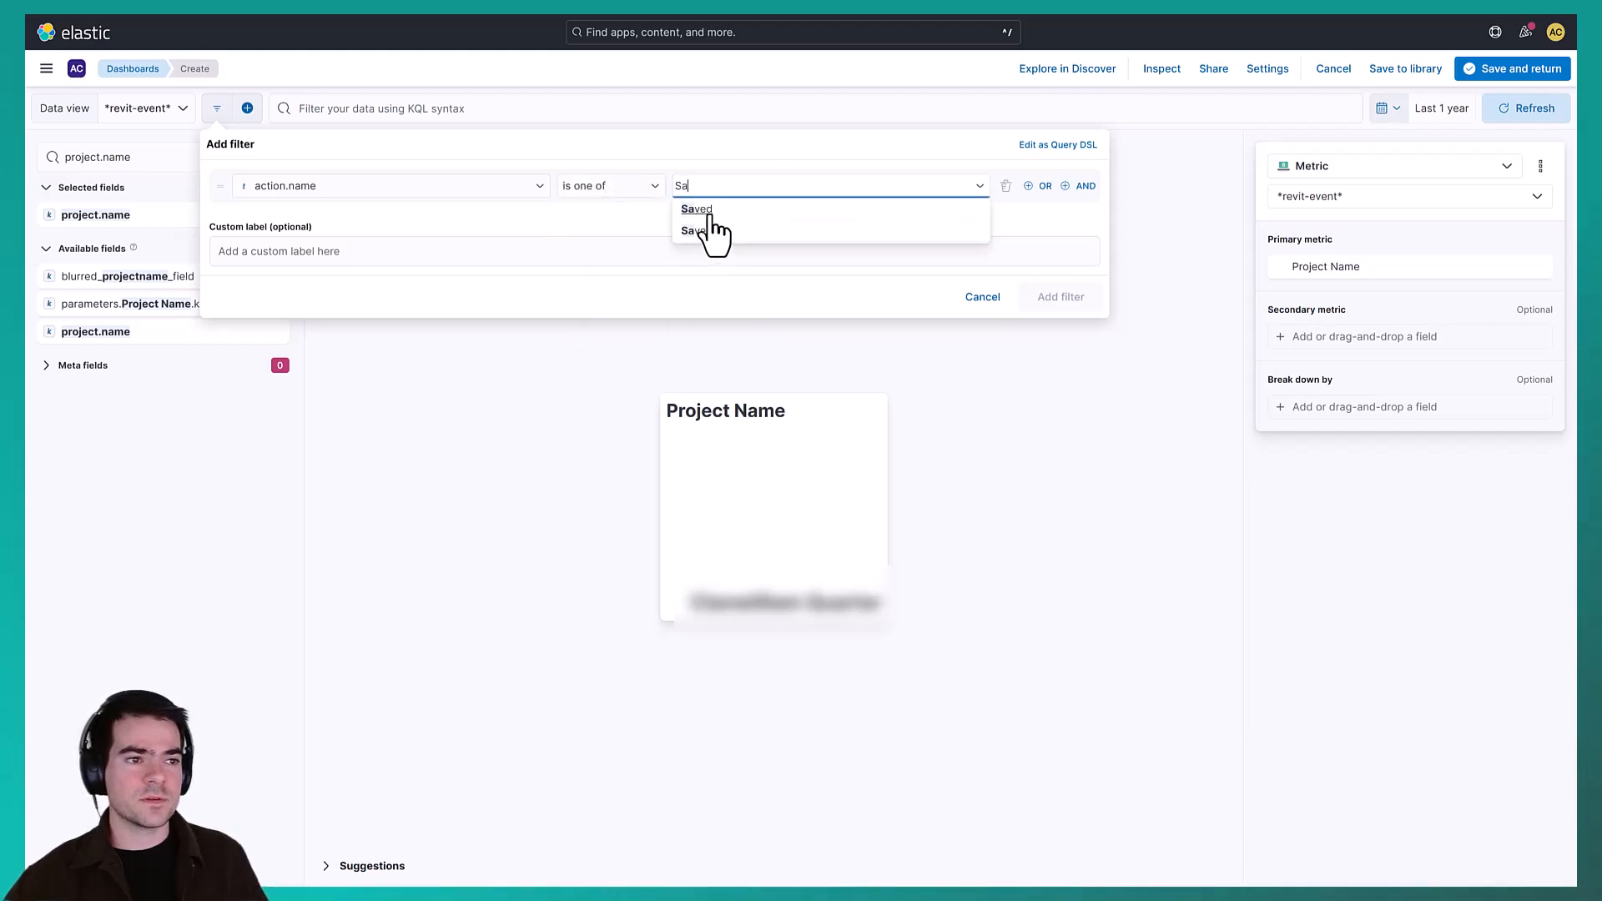
click(706, 210)
text(S)
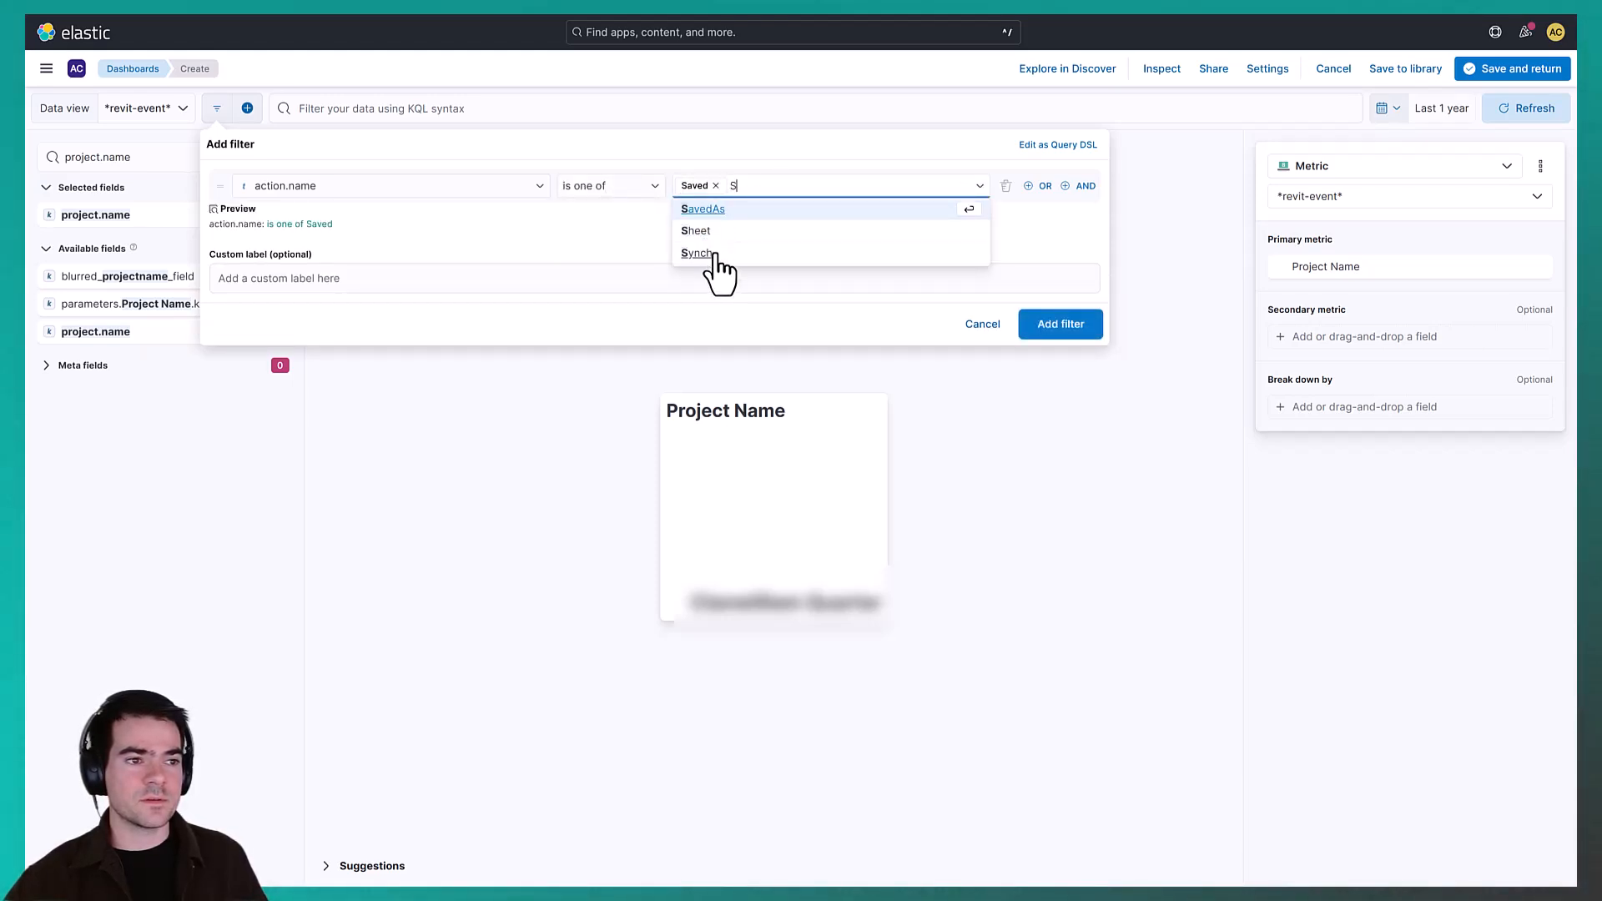
click(714, 254)
text(Ope)
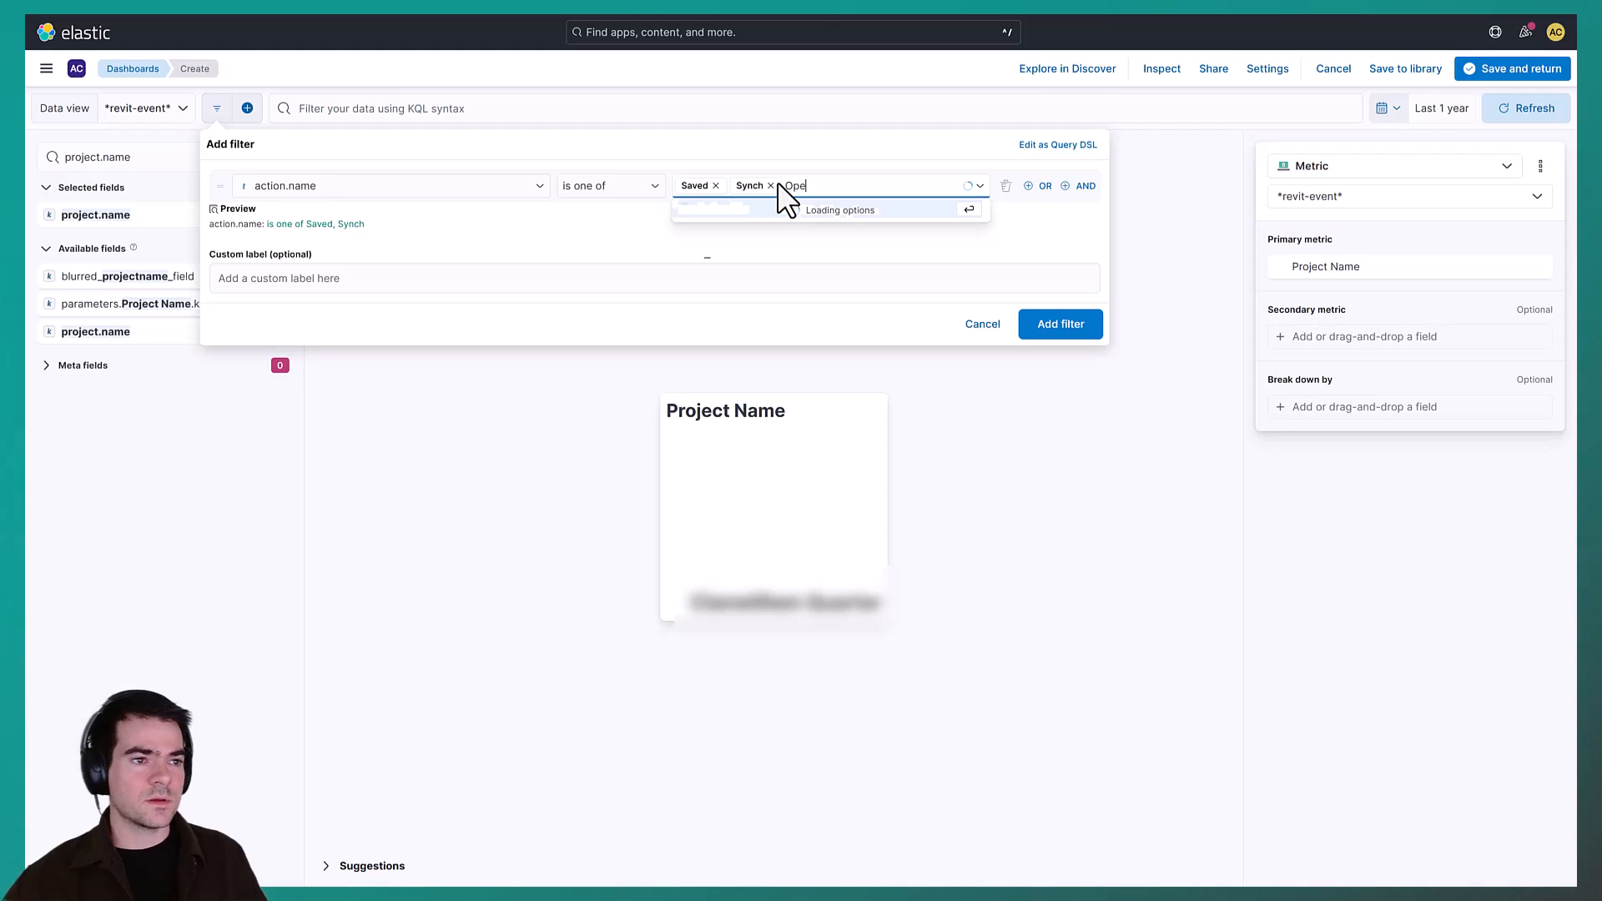
click(734, 210)
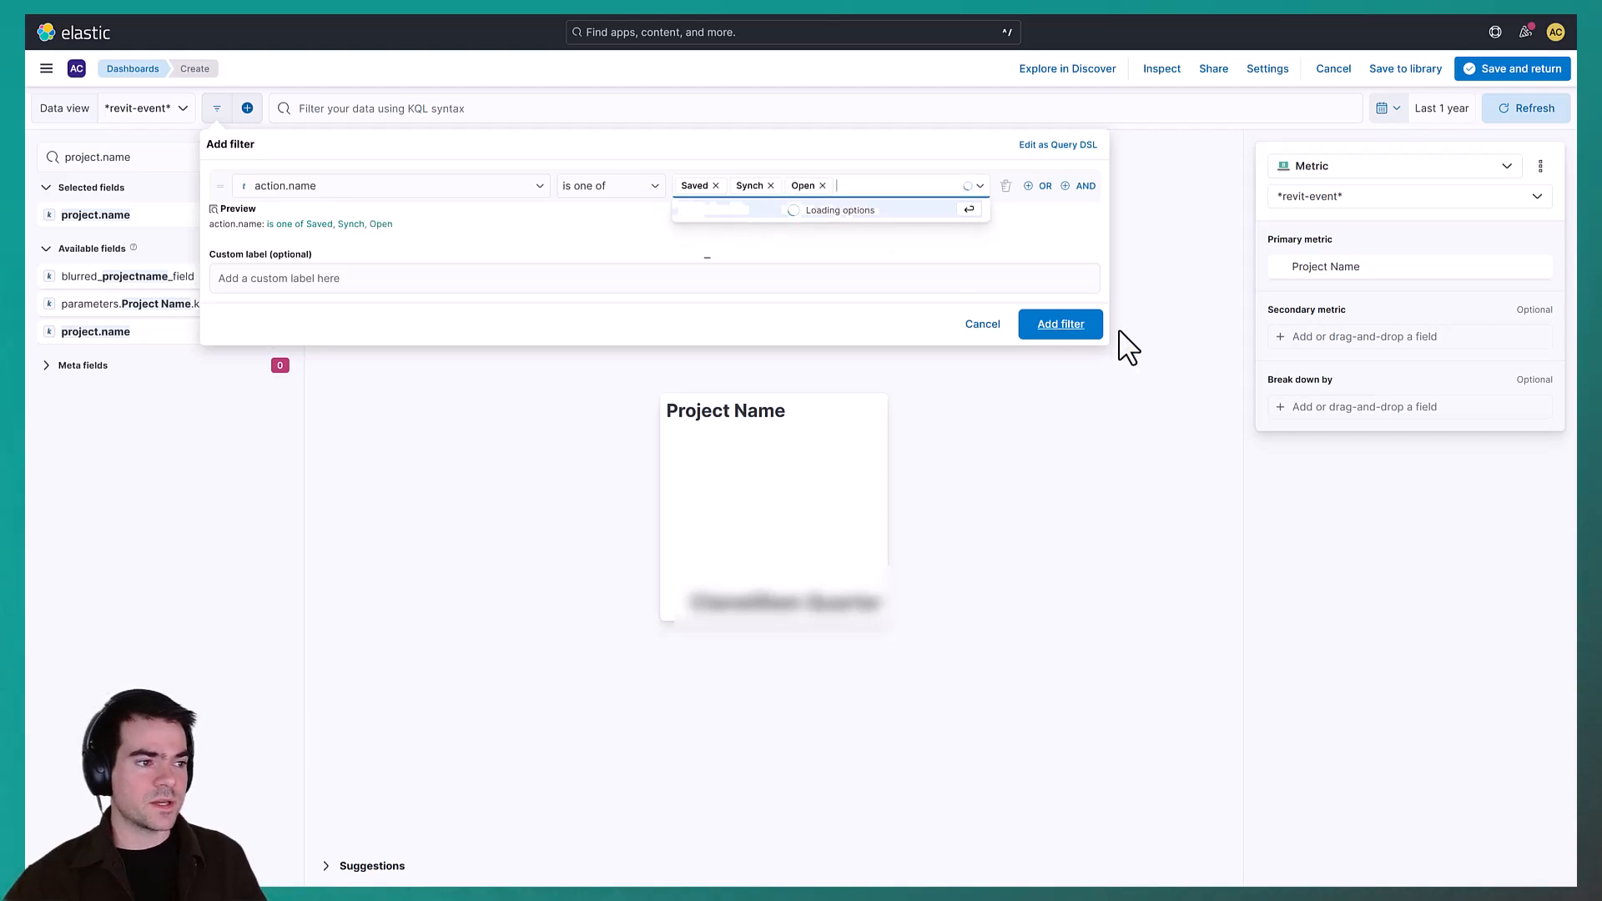
click(1061, 324)
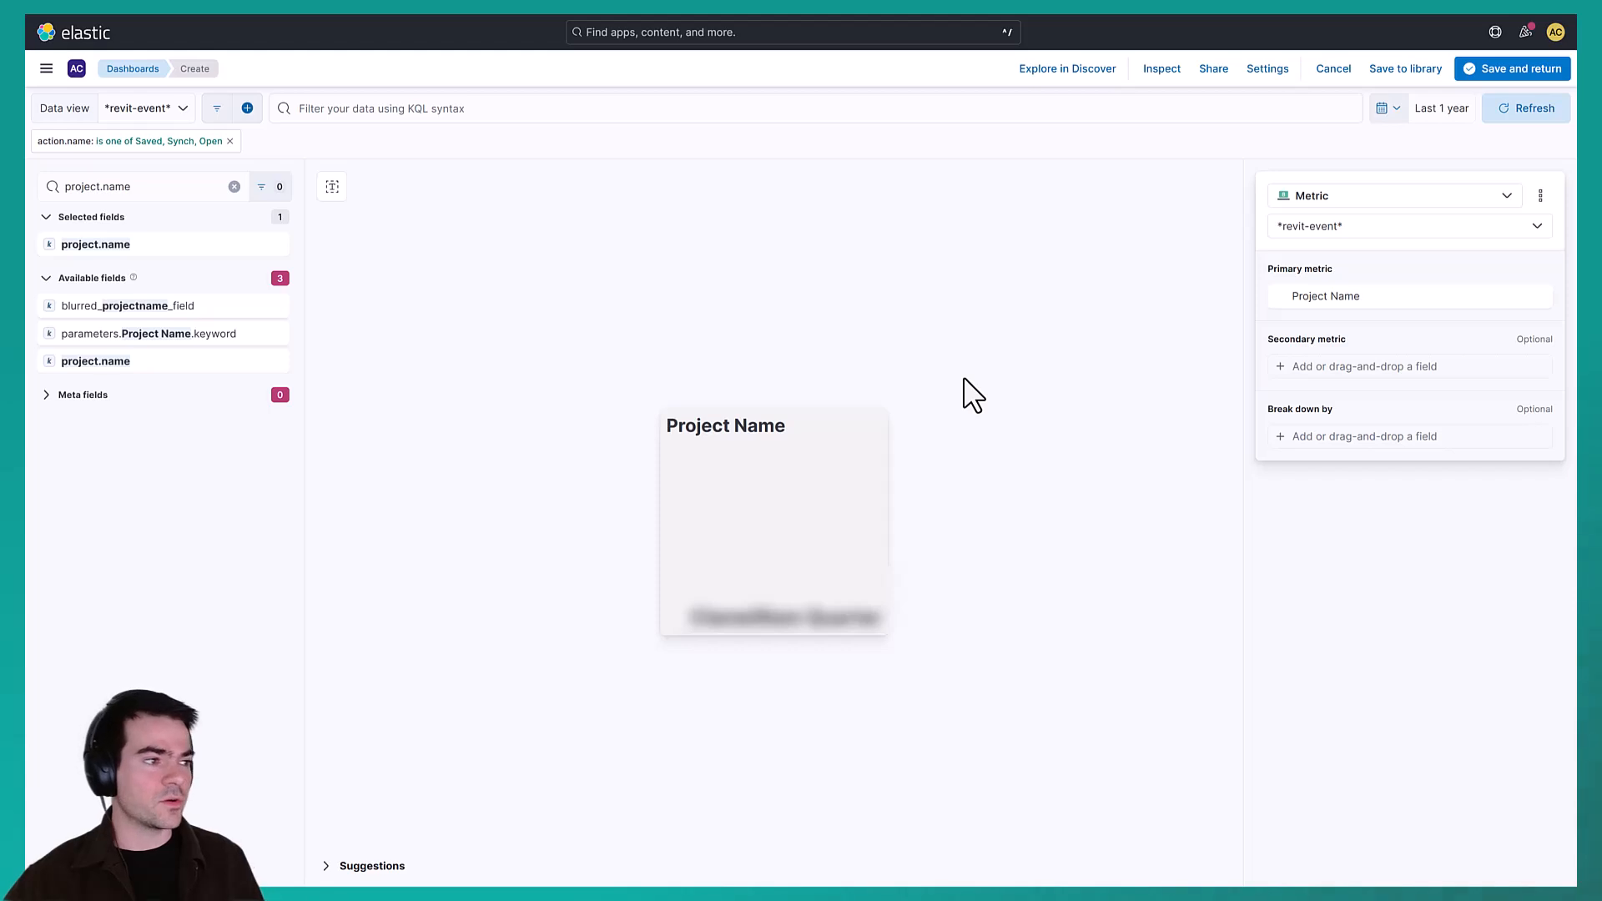
Save the metric to the dashboard and resize its panel to a short strip across the full dashboard width
click(1521, 72)
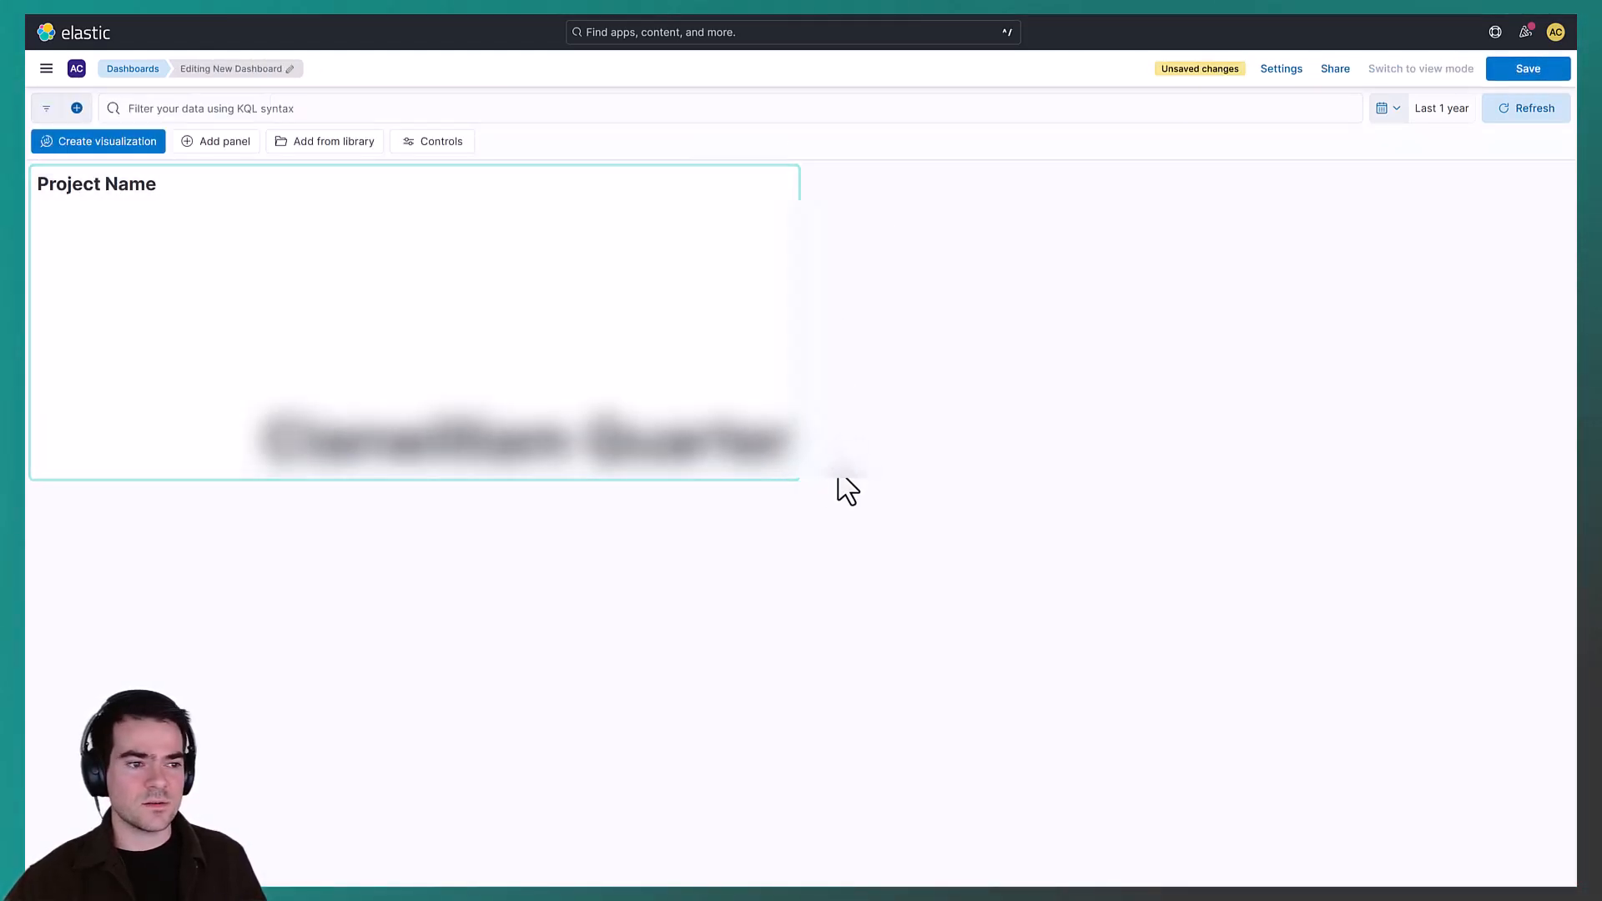
drag(795, 478, 1575, 258)
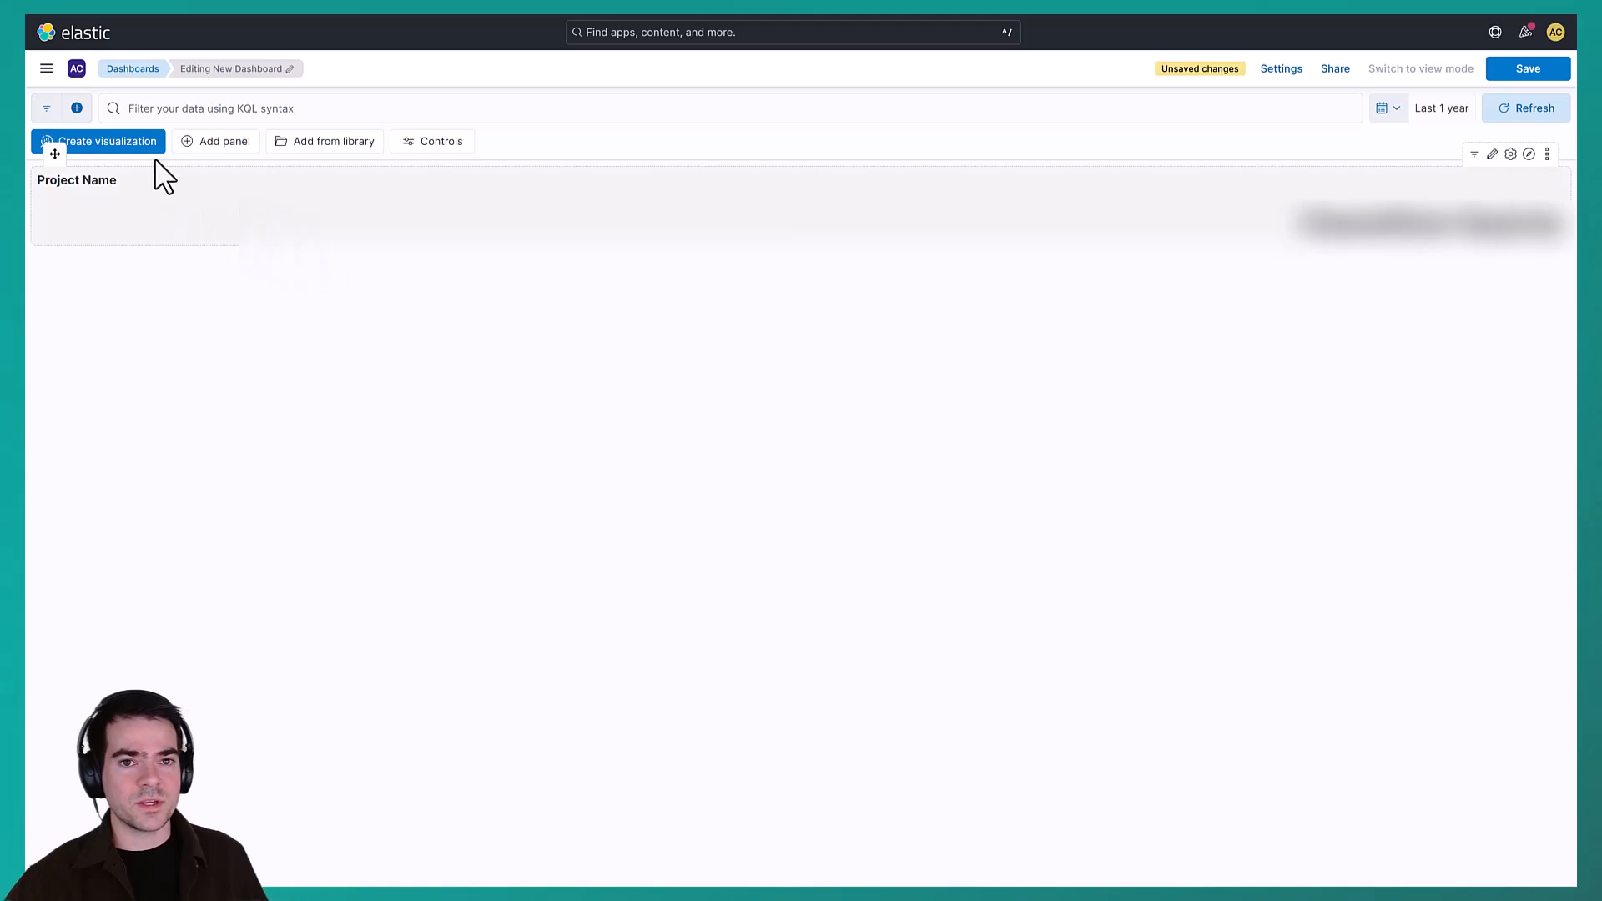
click(118, 144)
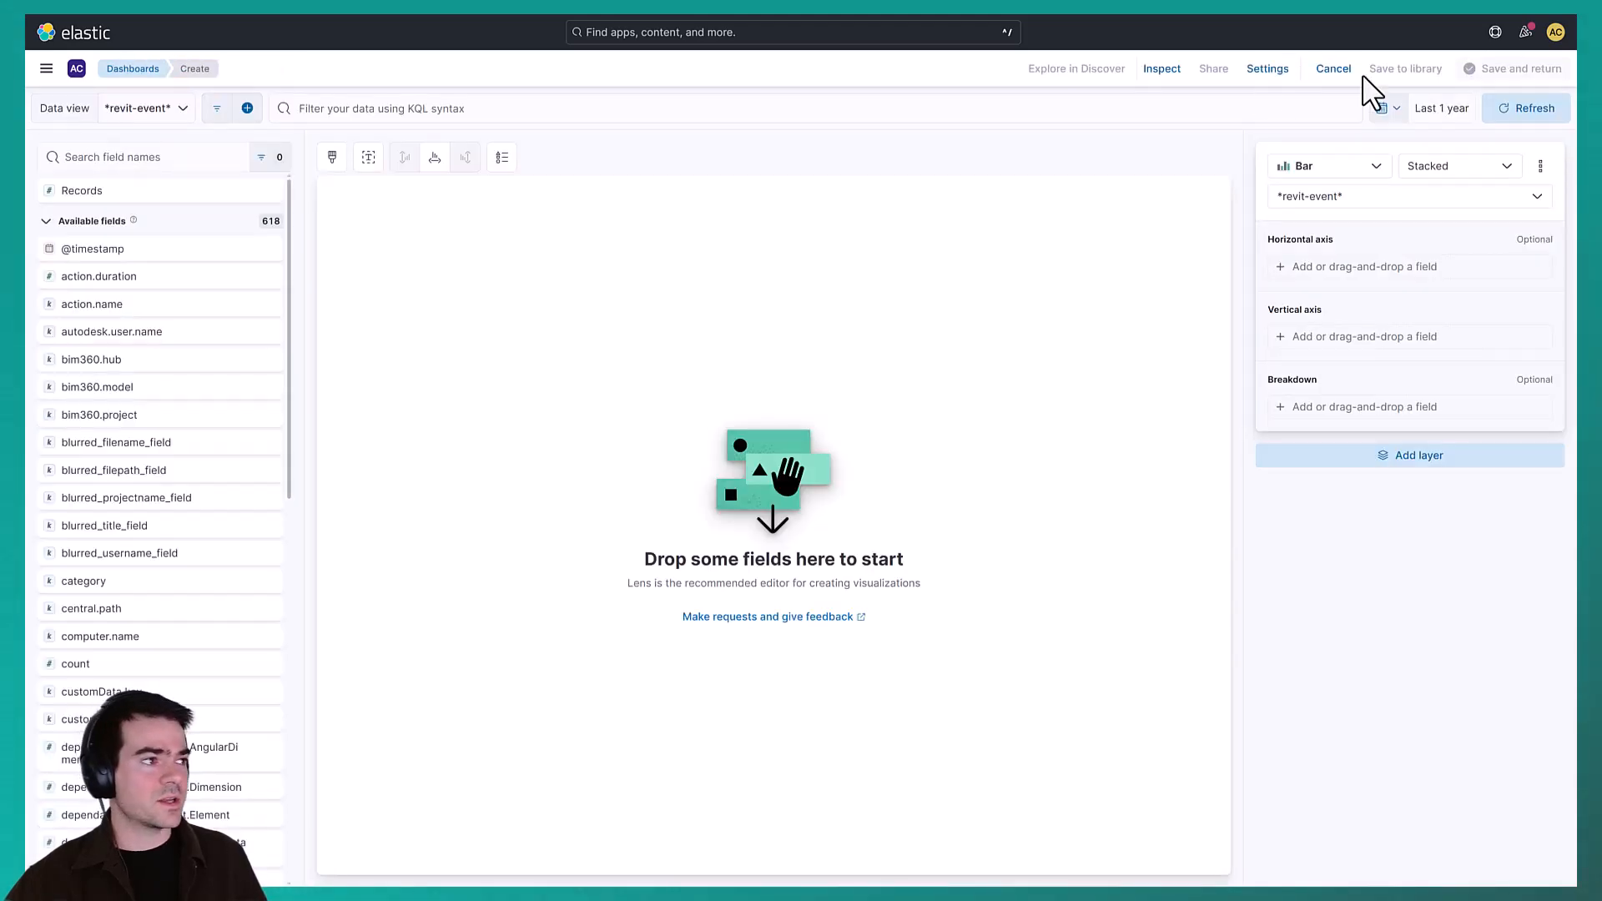
click(1330, 70)
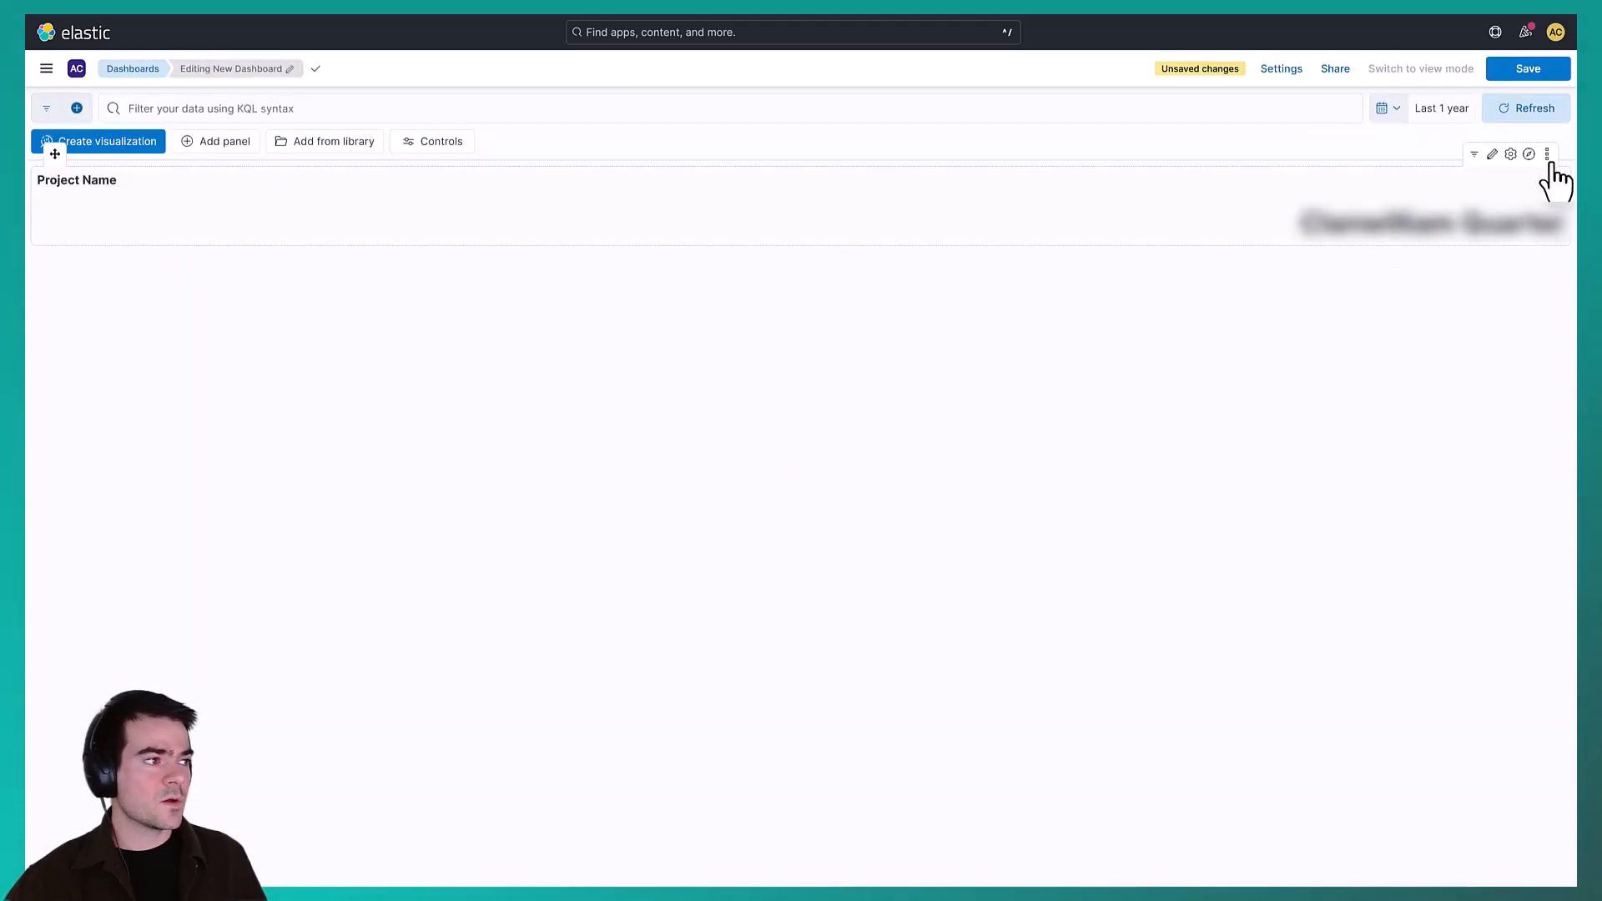
Duplicate the Project Name panel and open the lower copy for editing in Lens
click(1546, 155)
click(1456, 246)
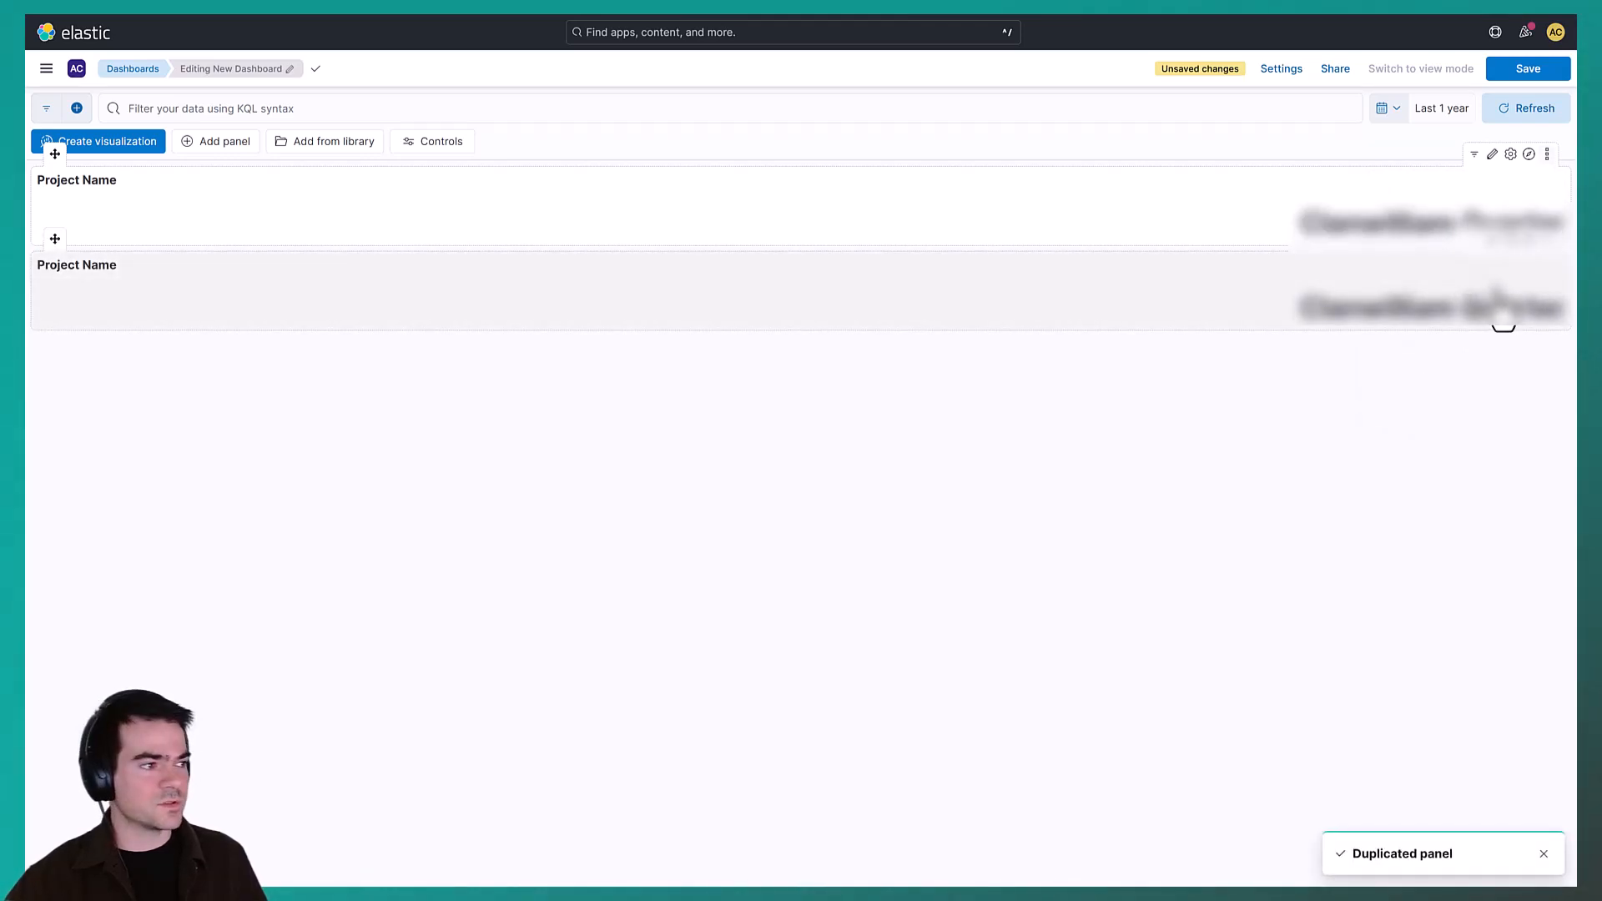
click(1492, 241)
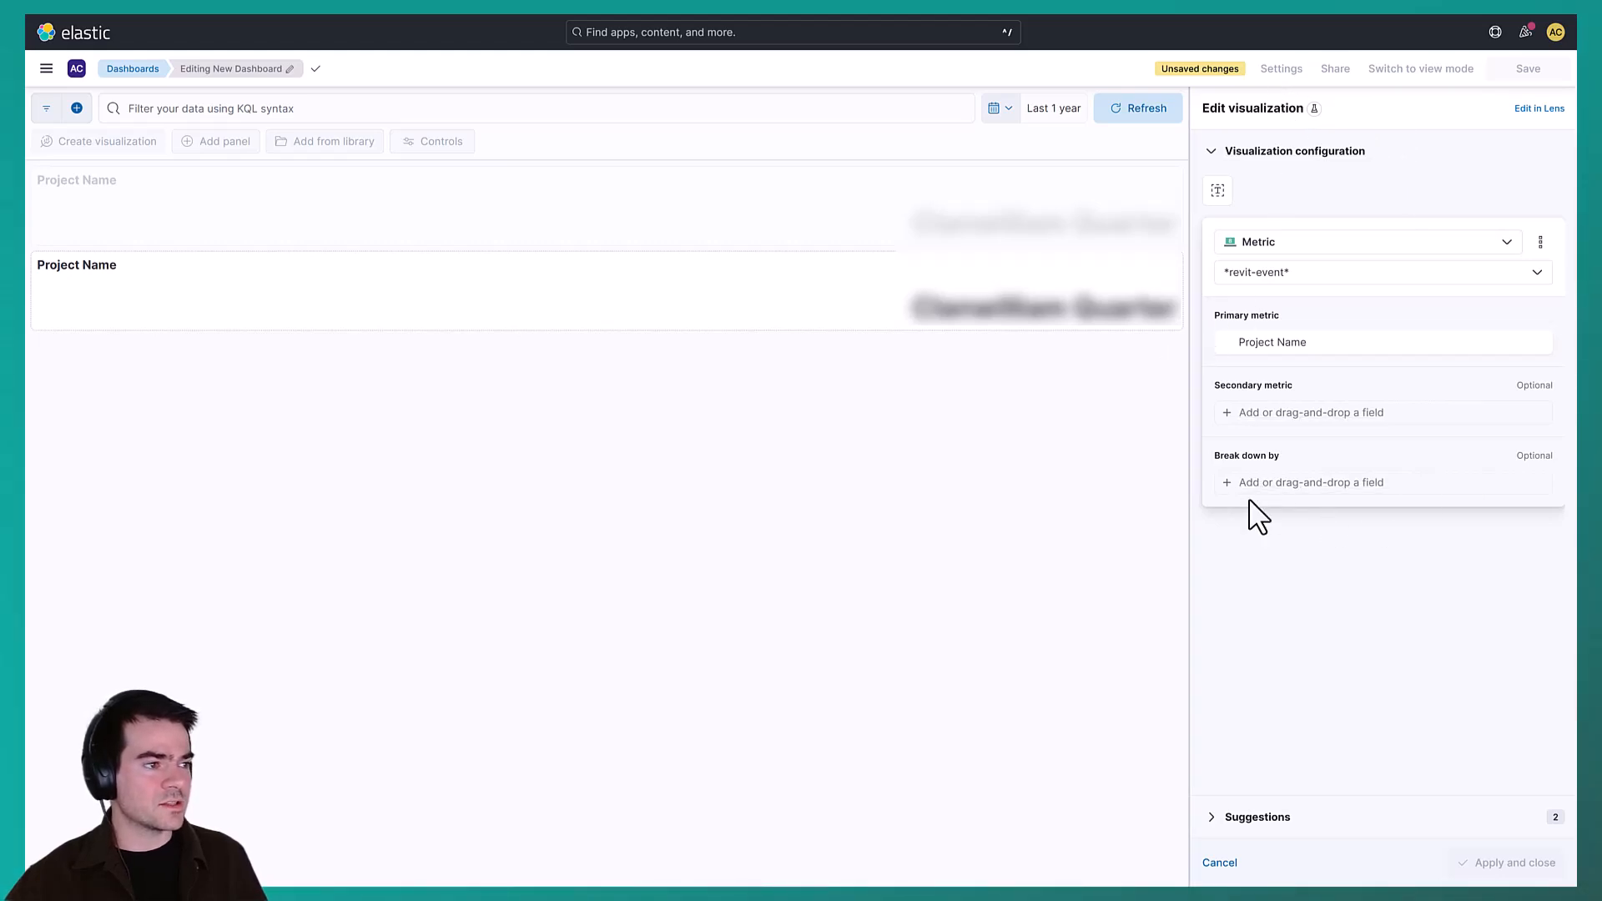
click(1539, 110)
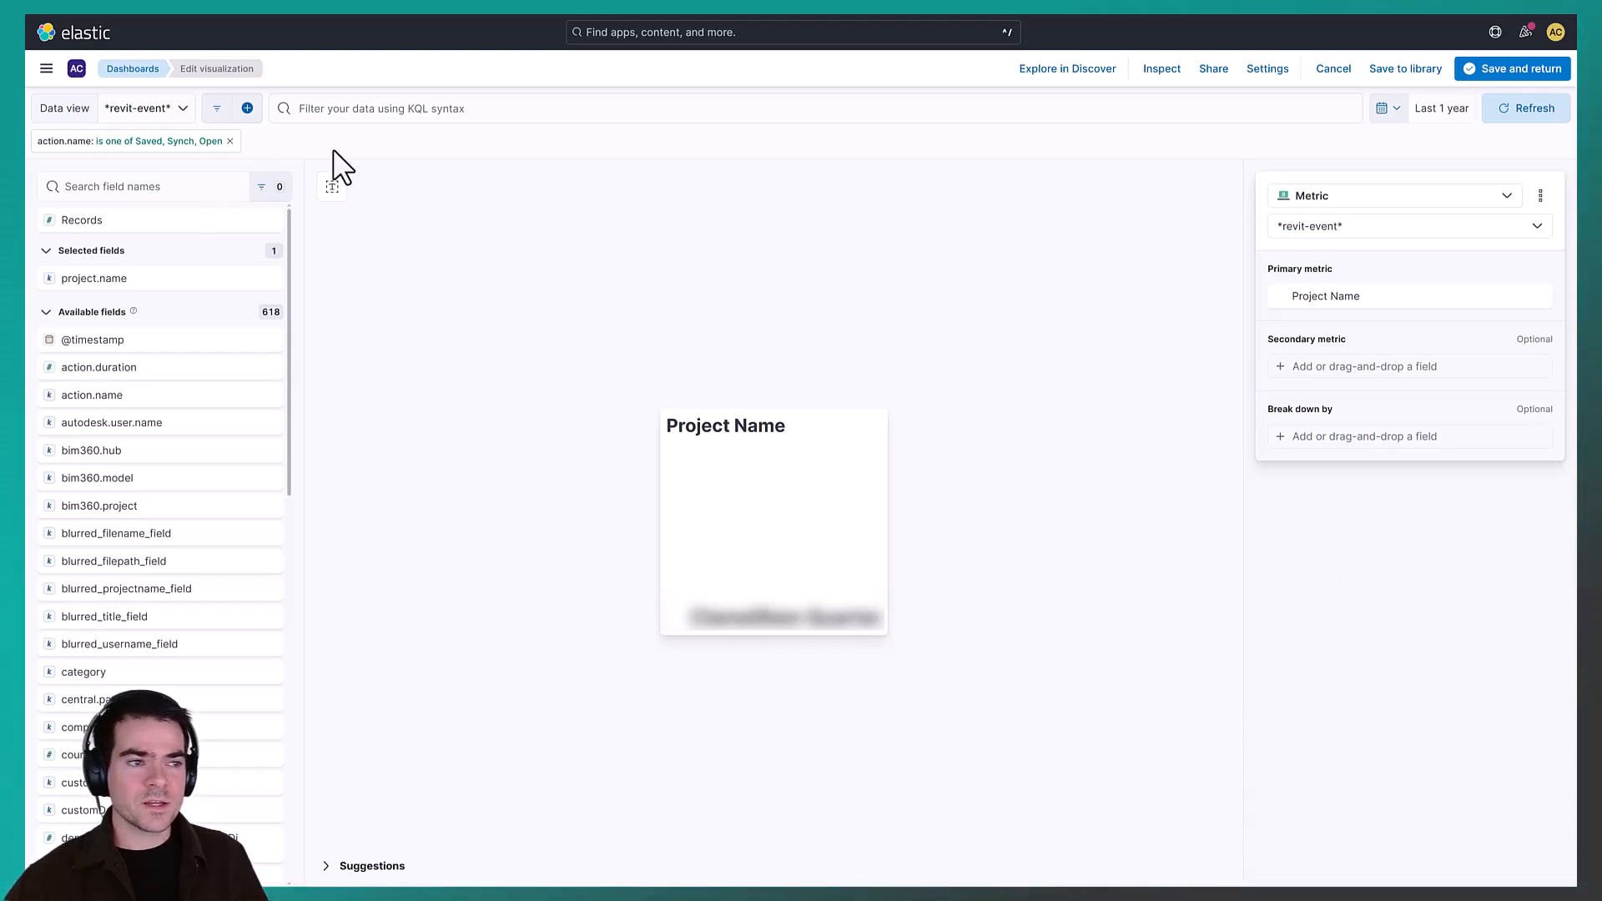
Set the copy's primary metric field to file.name, name it "File Name", and save it back to the dashboard
click(1372, 293)
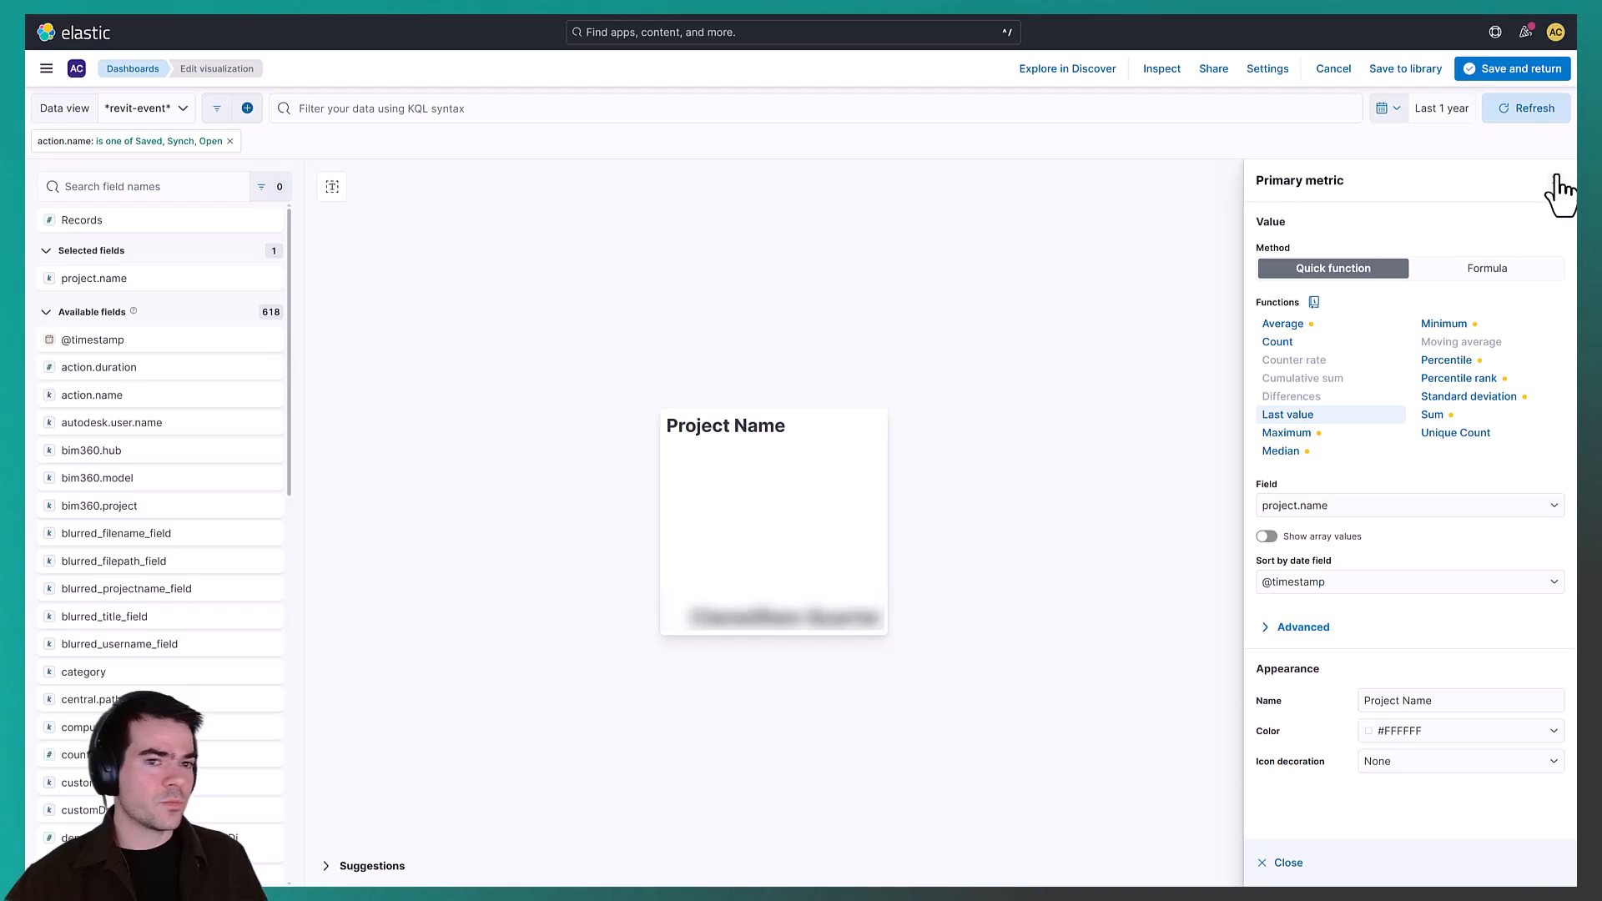
click(1556, 179)
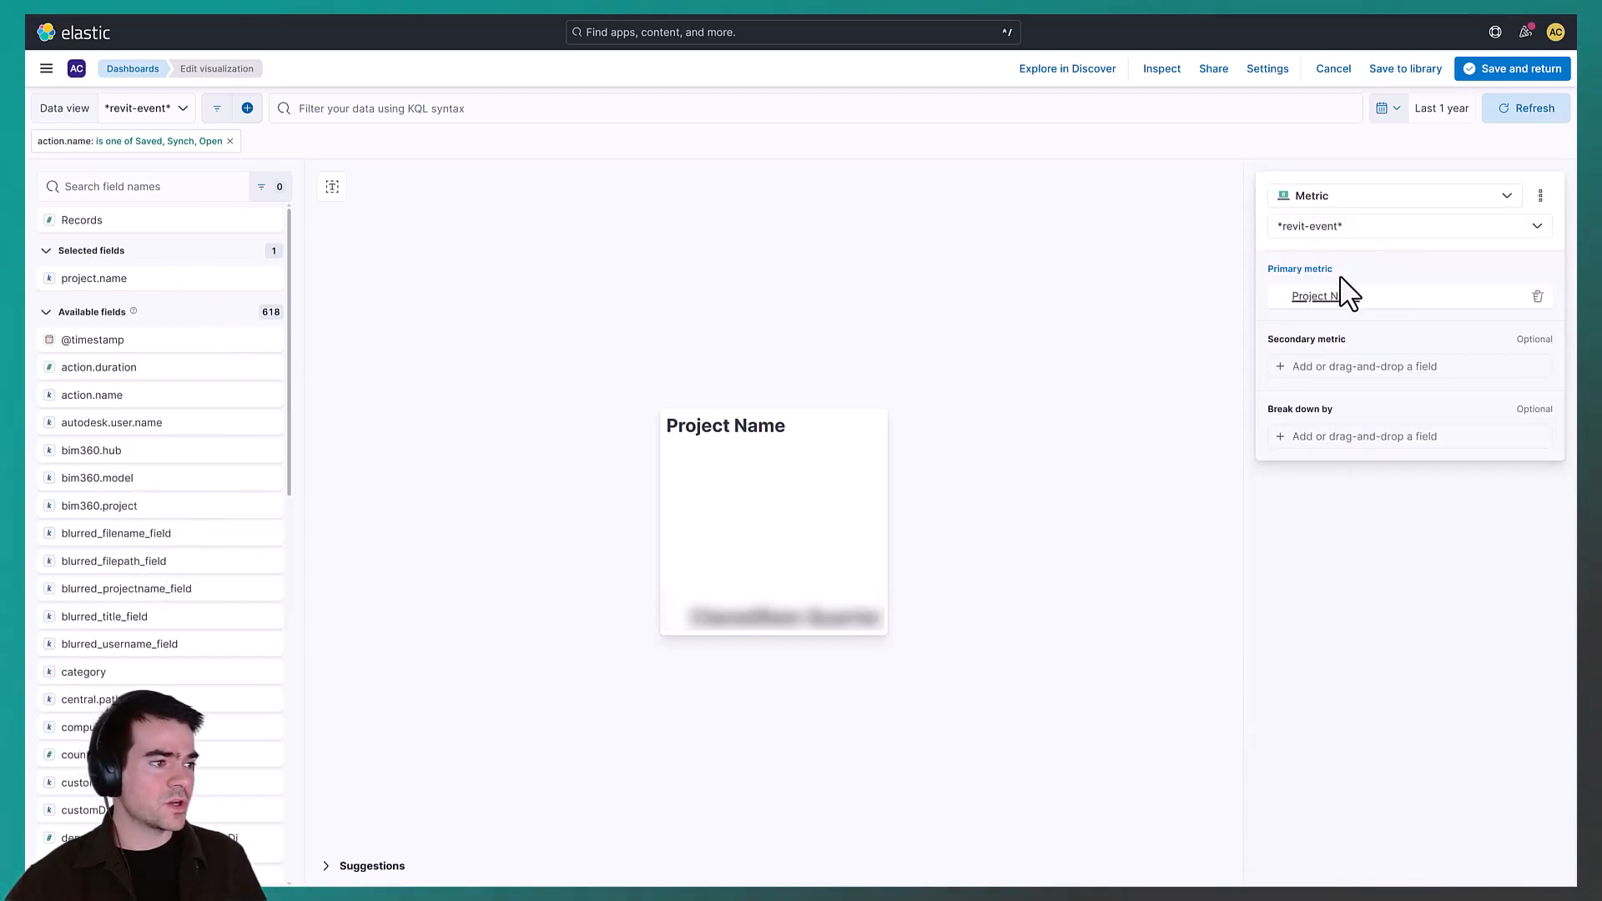
click(1381, 293)
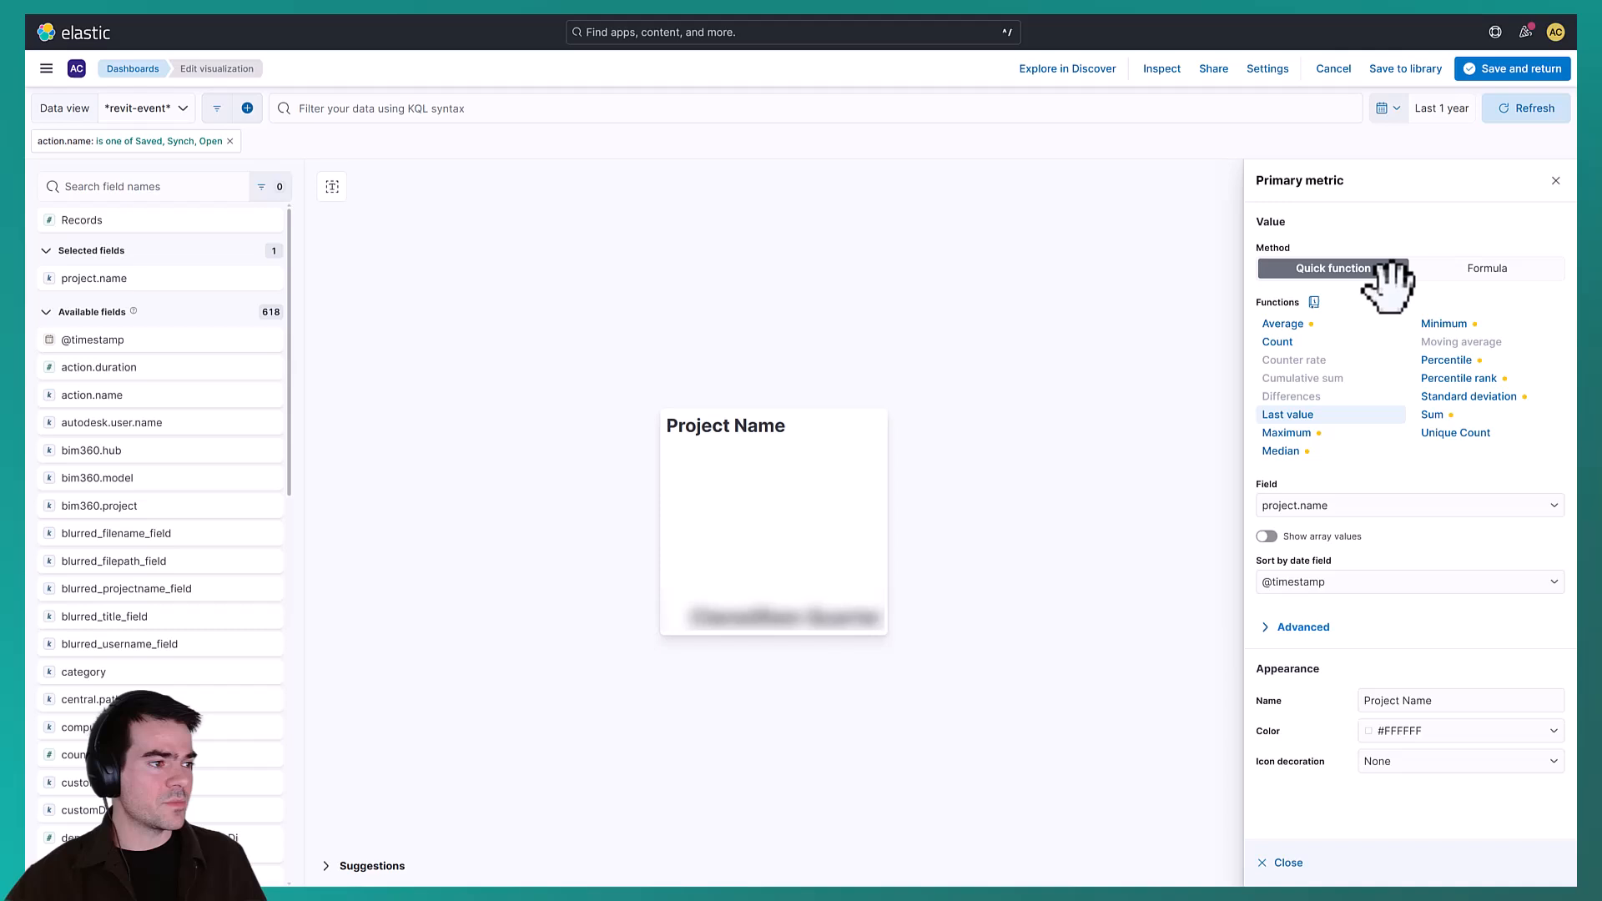
click(1365, 506)
text(file.n)
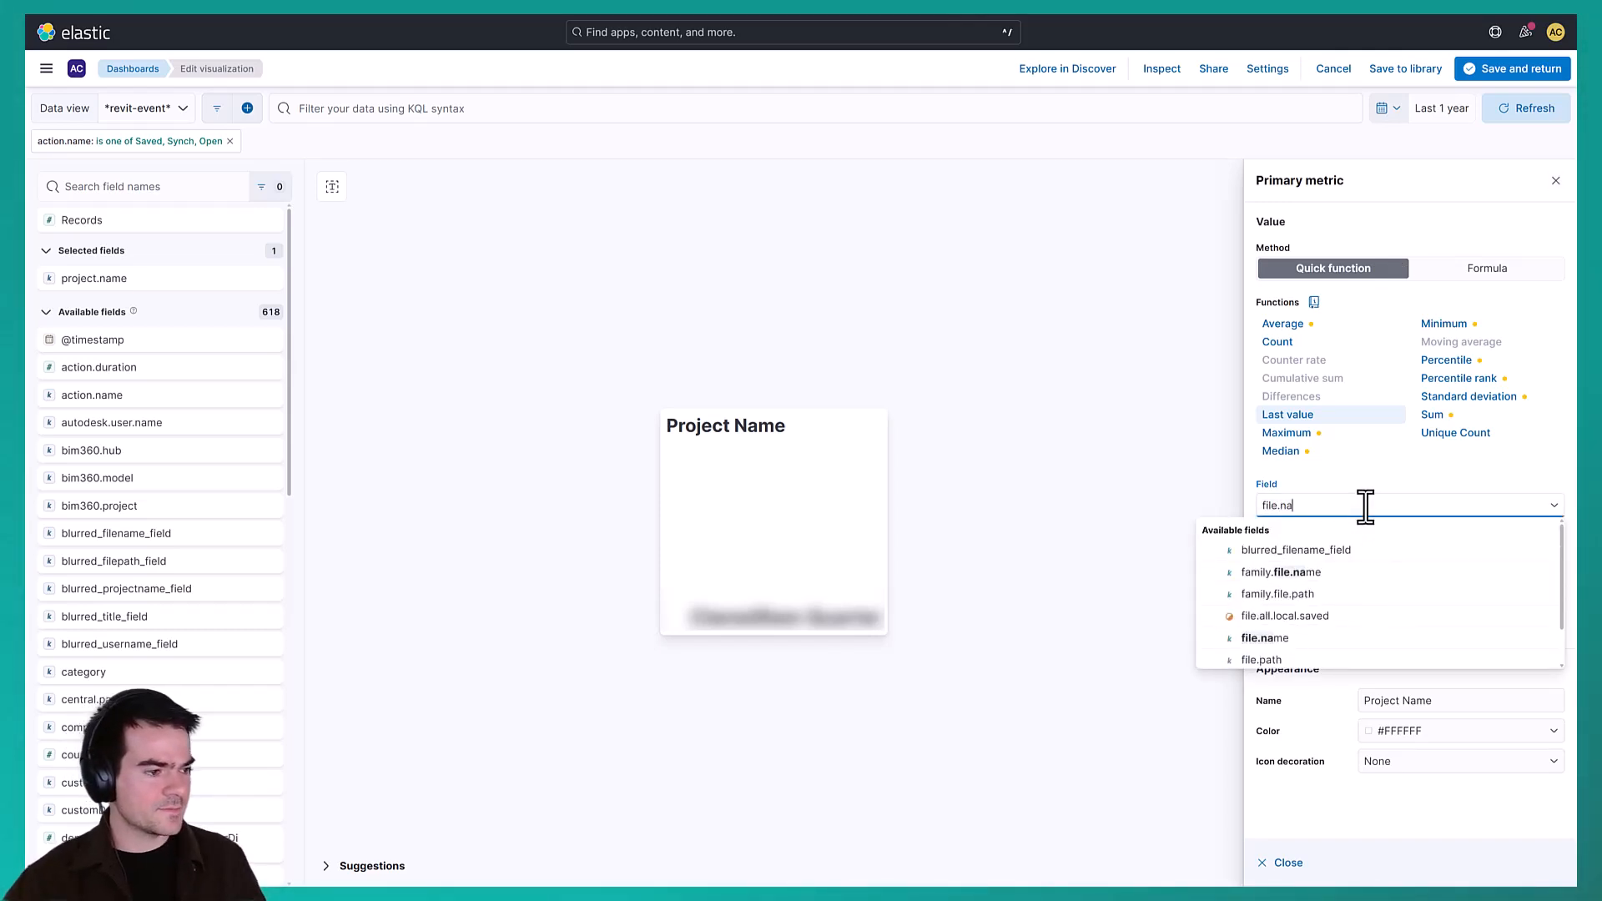
text(a)
click(1328, 639)
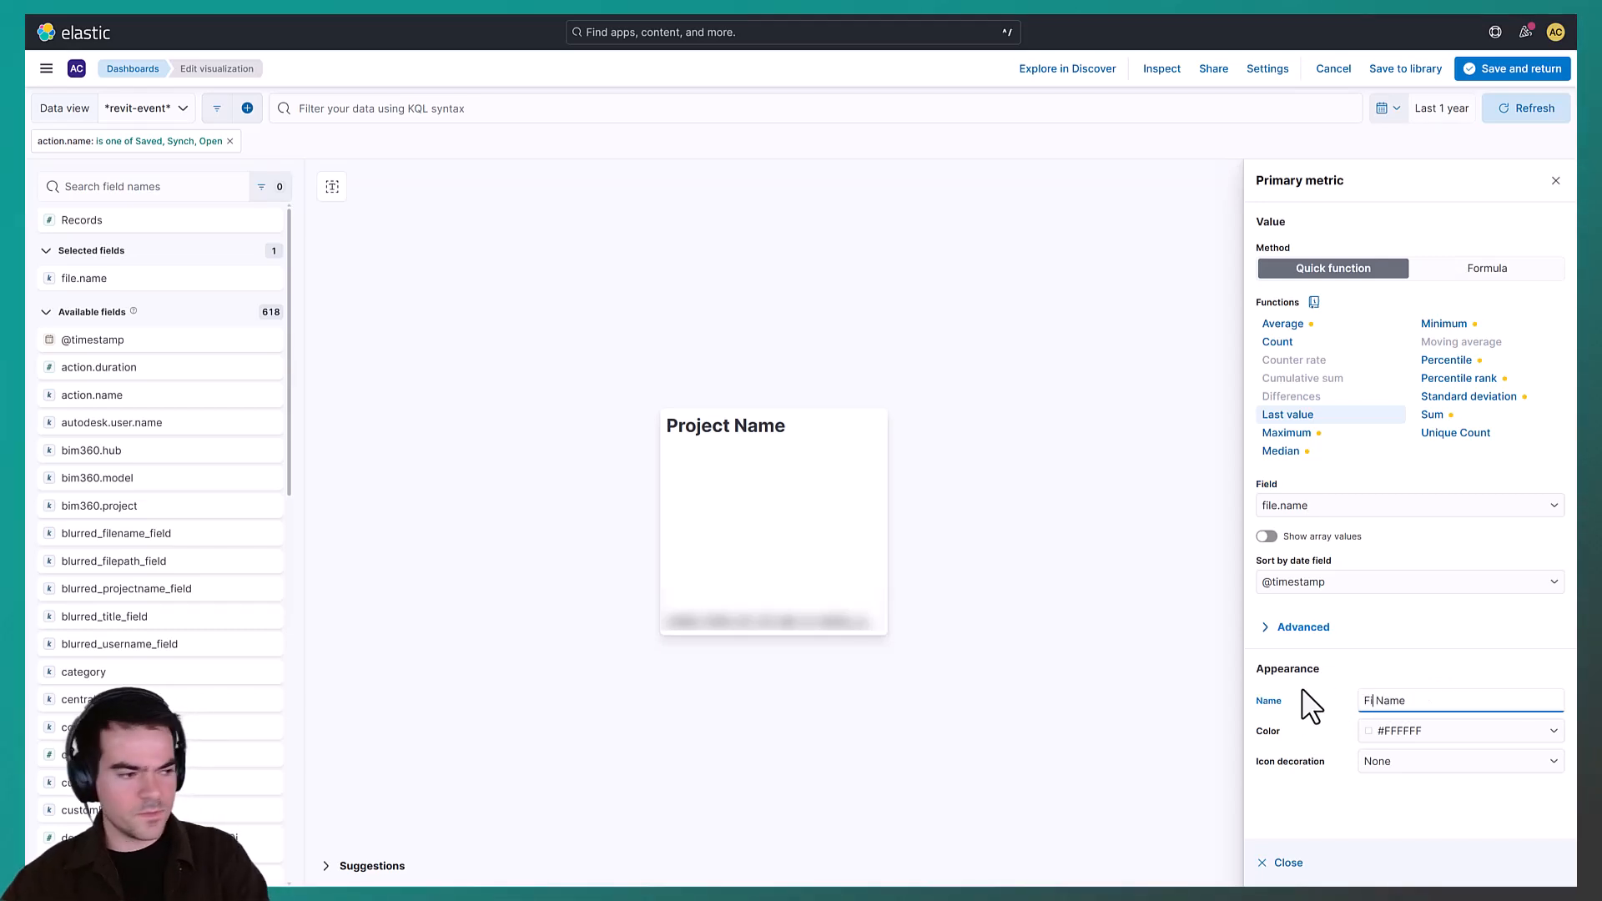
click(1283, 864)
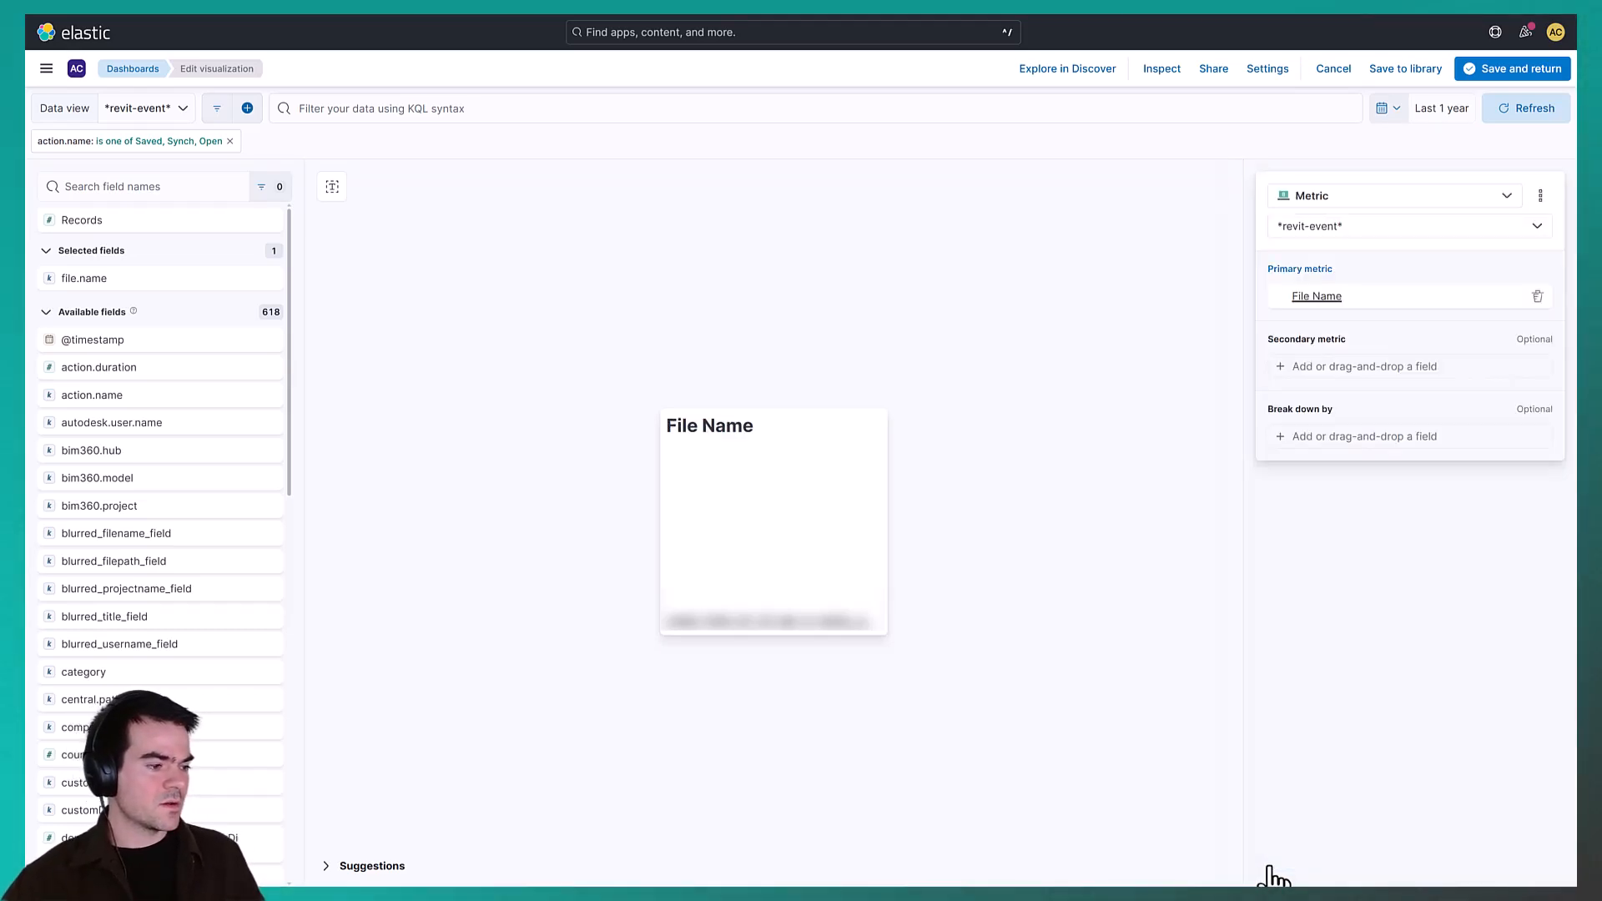
click(1512, 73)
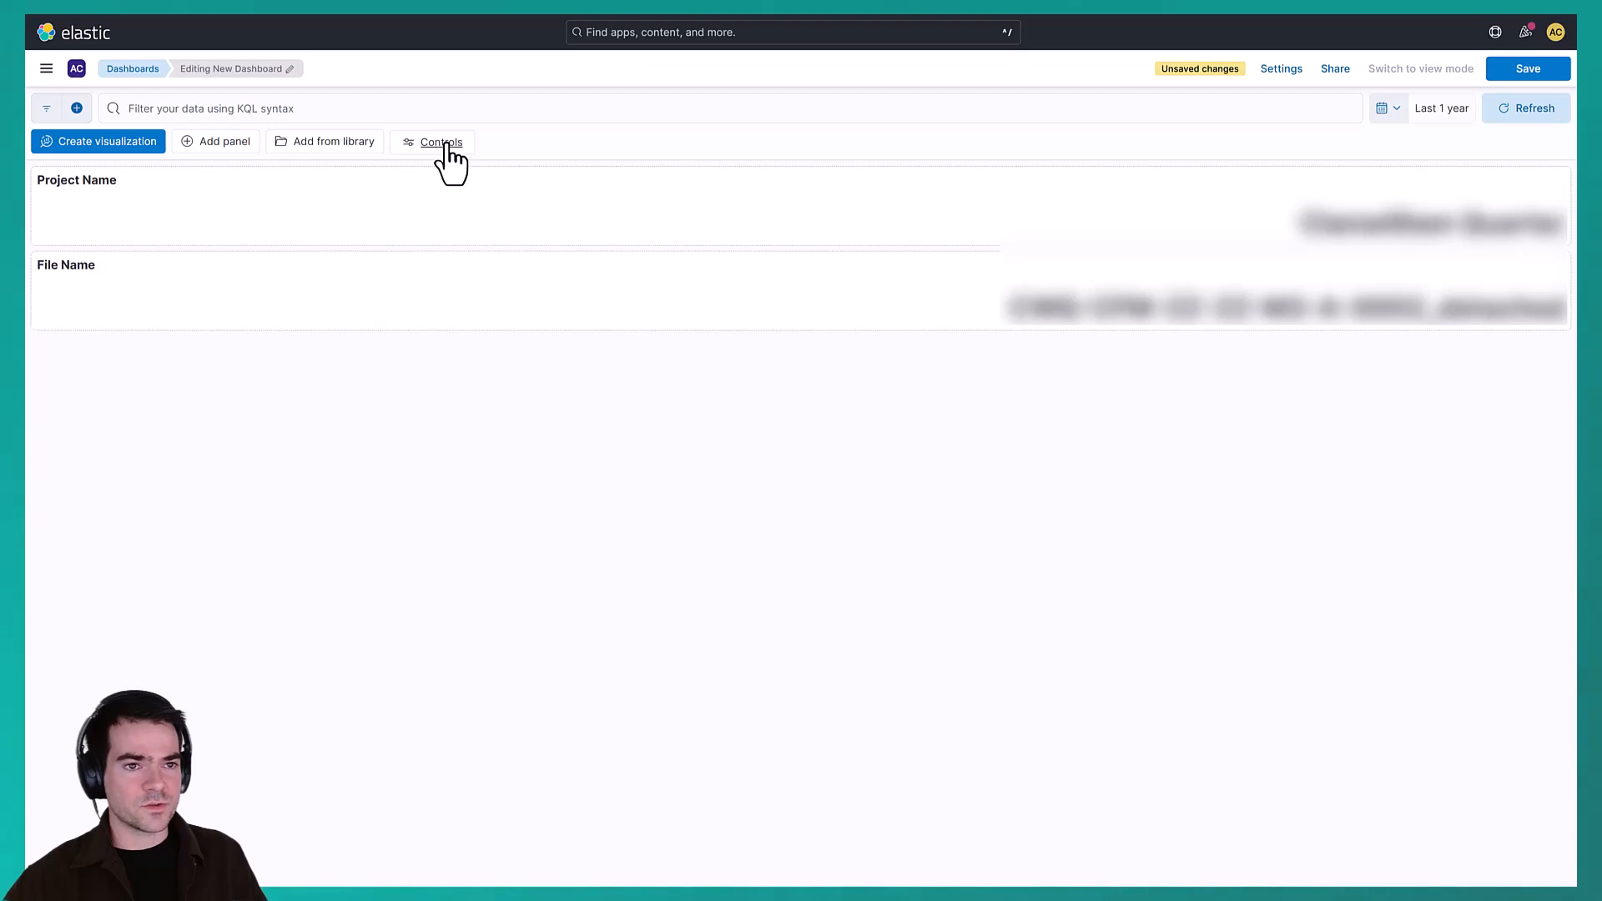
Create an options list control on the file.name field of the *revit-event* data view and save it to the dashboard
click(442, 144)
click(414, 176)
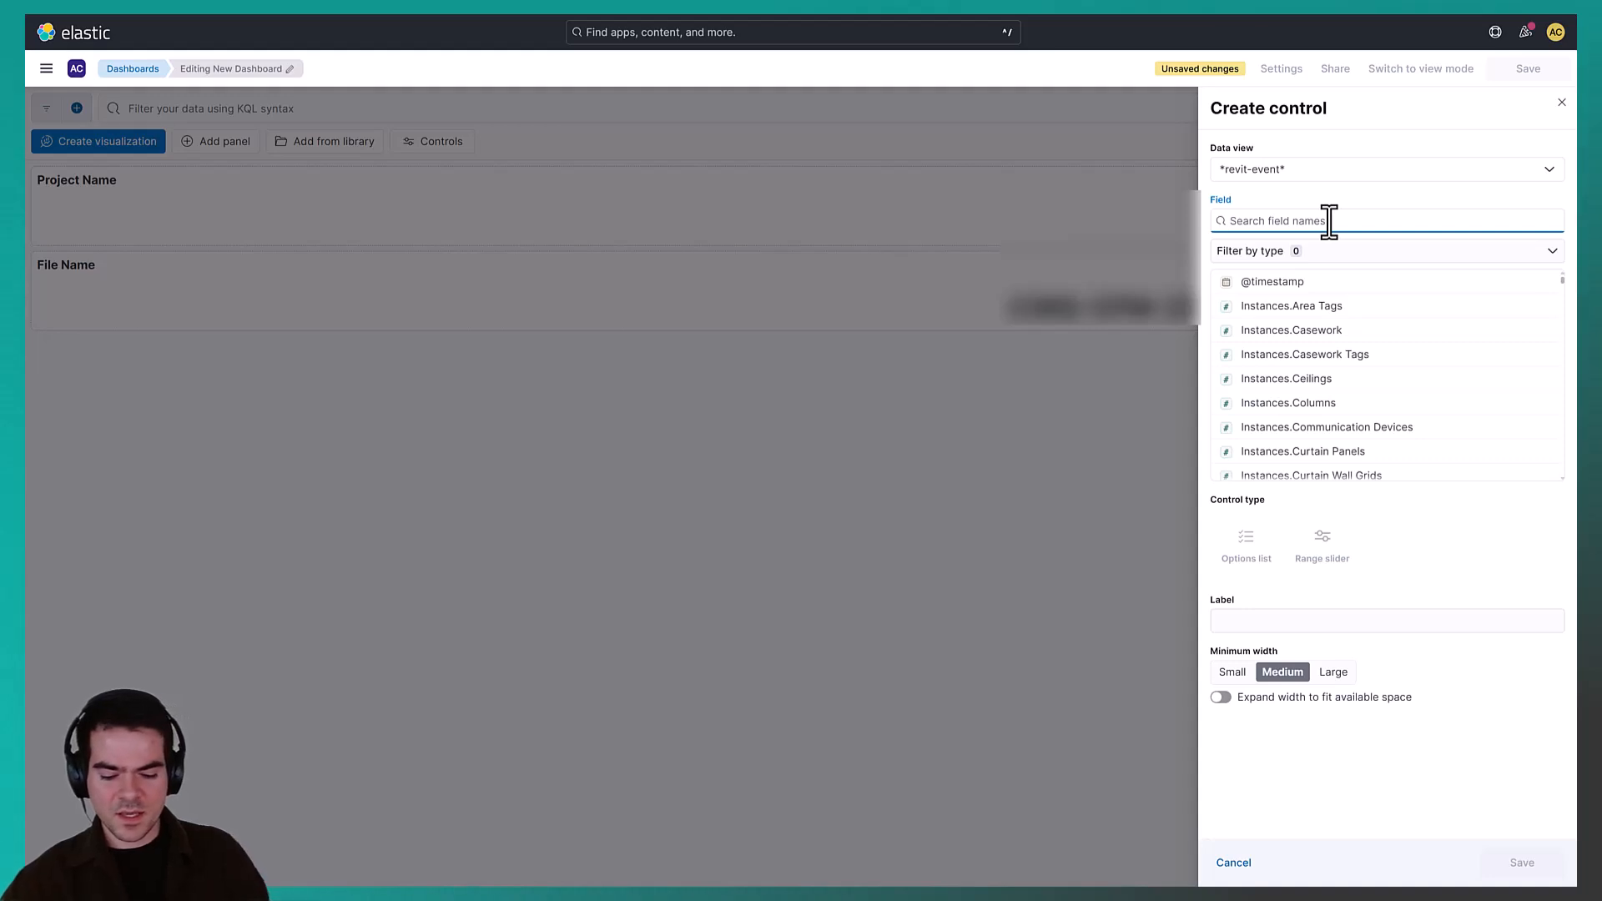
text(file.nam)
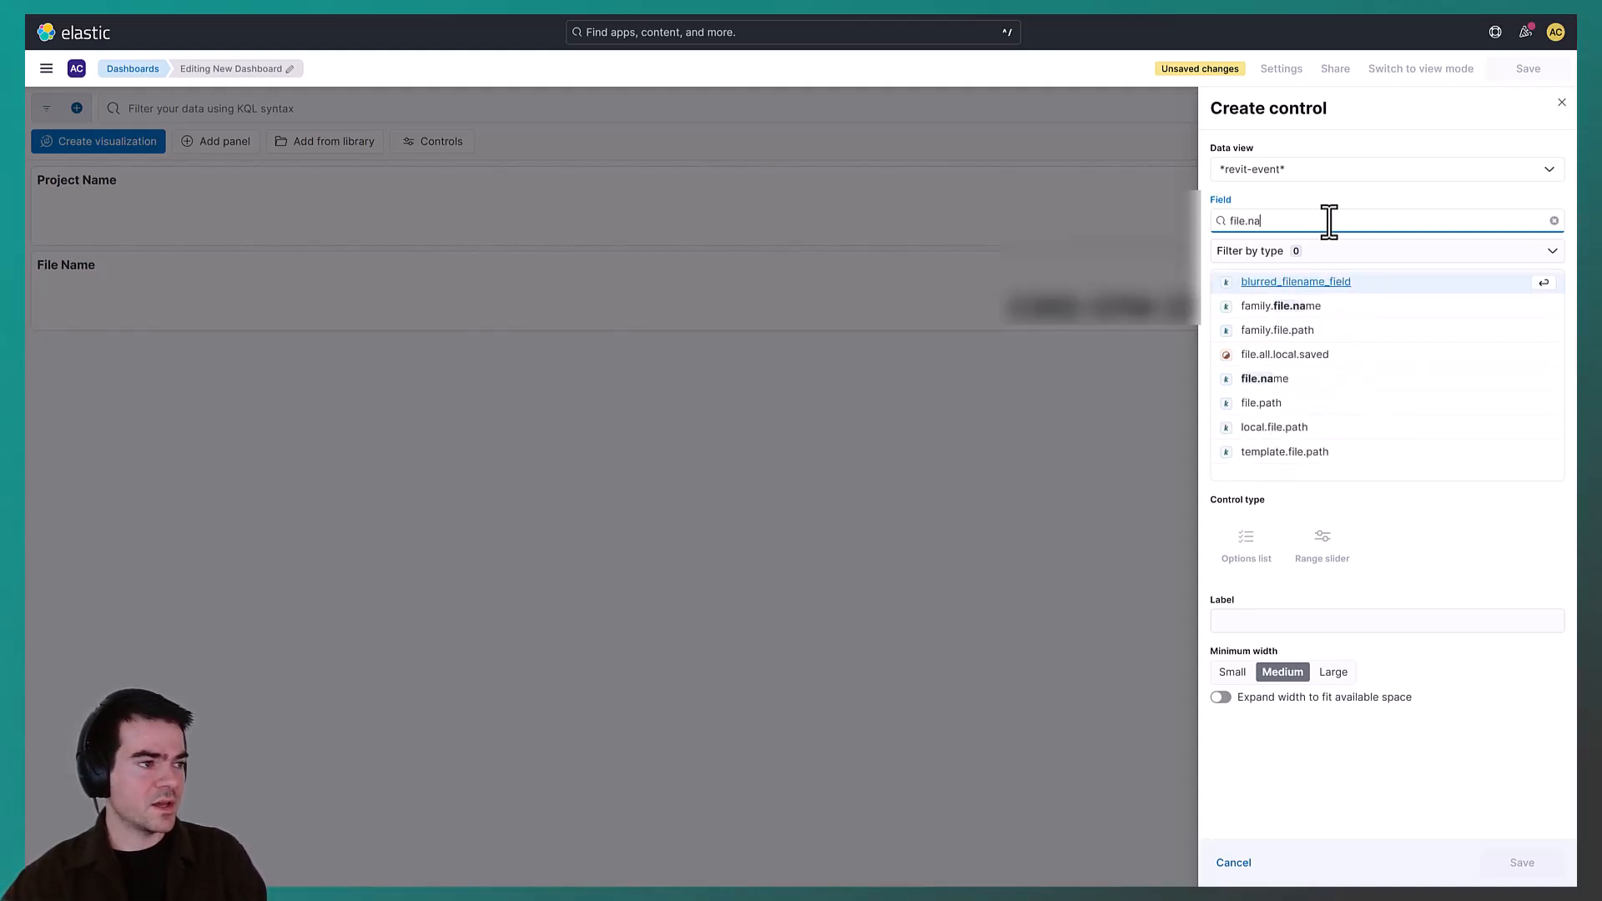
click(1282, 333)
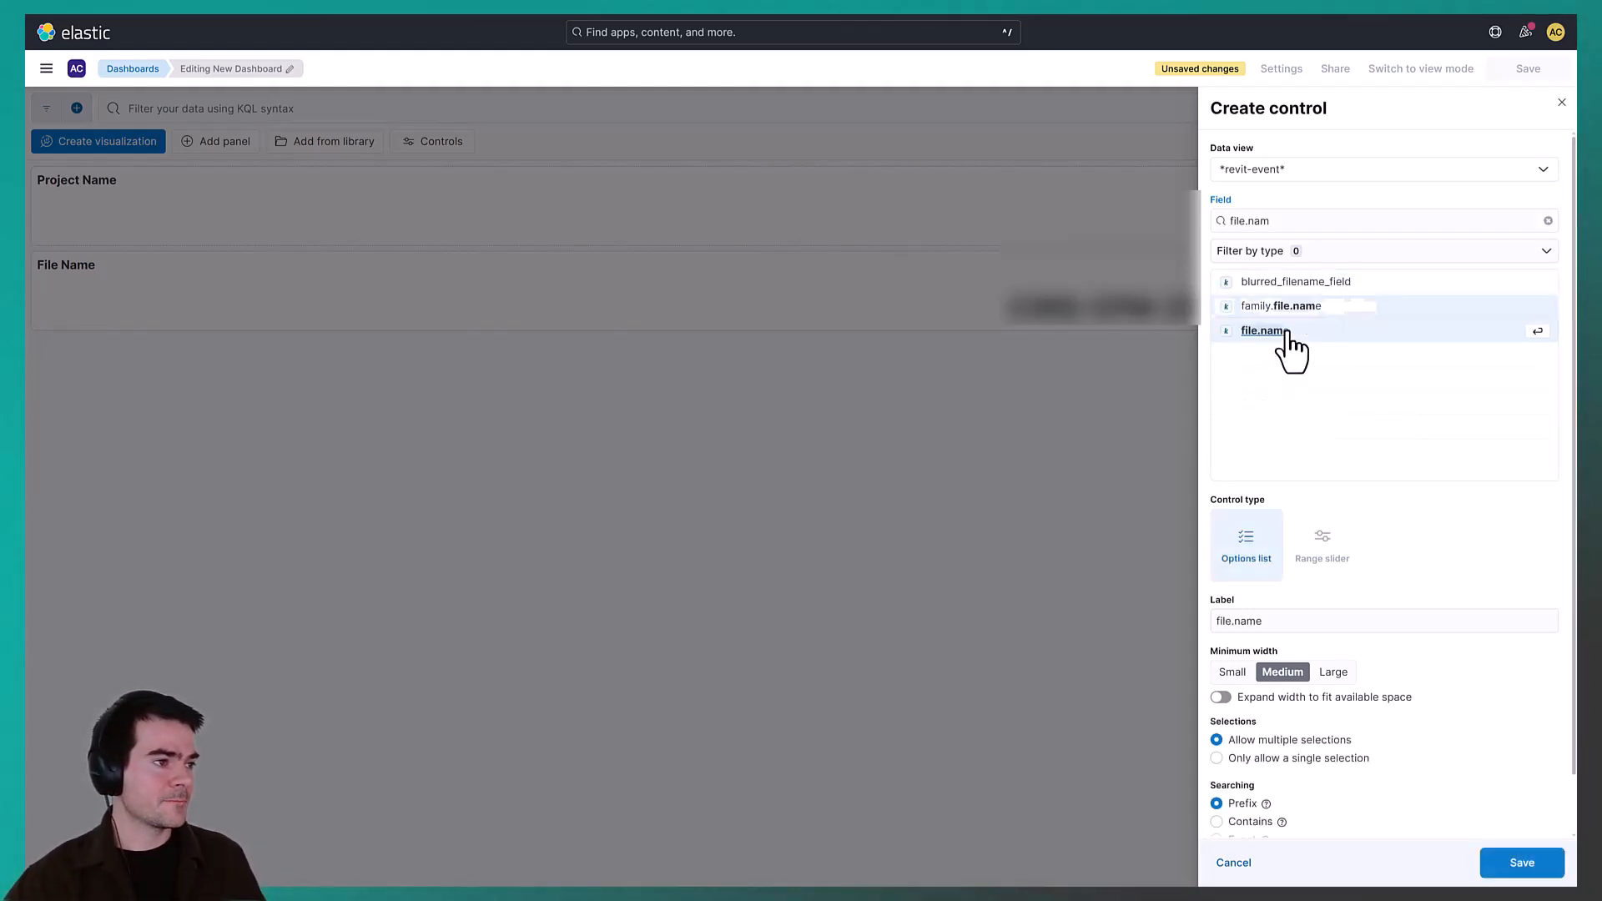
click(1523, 864)
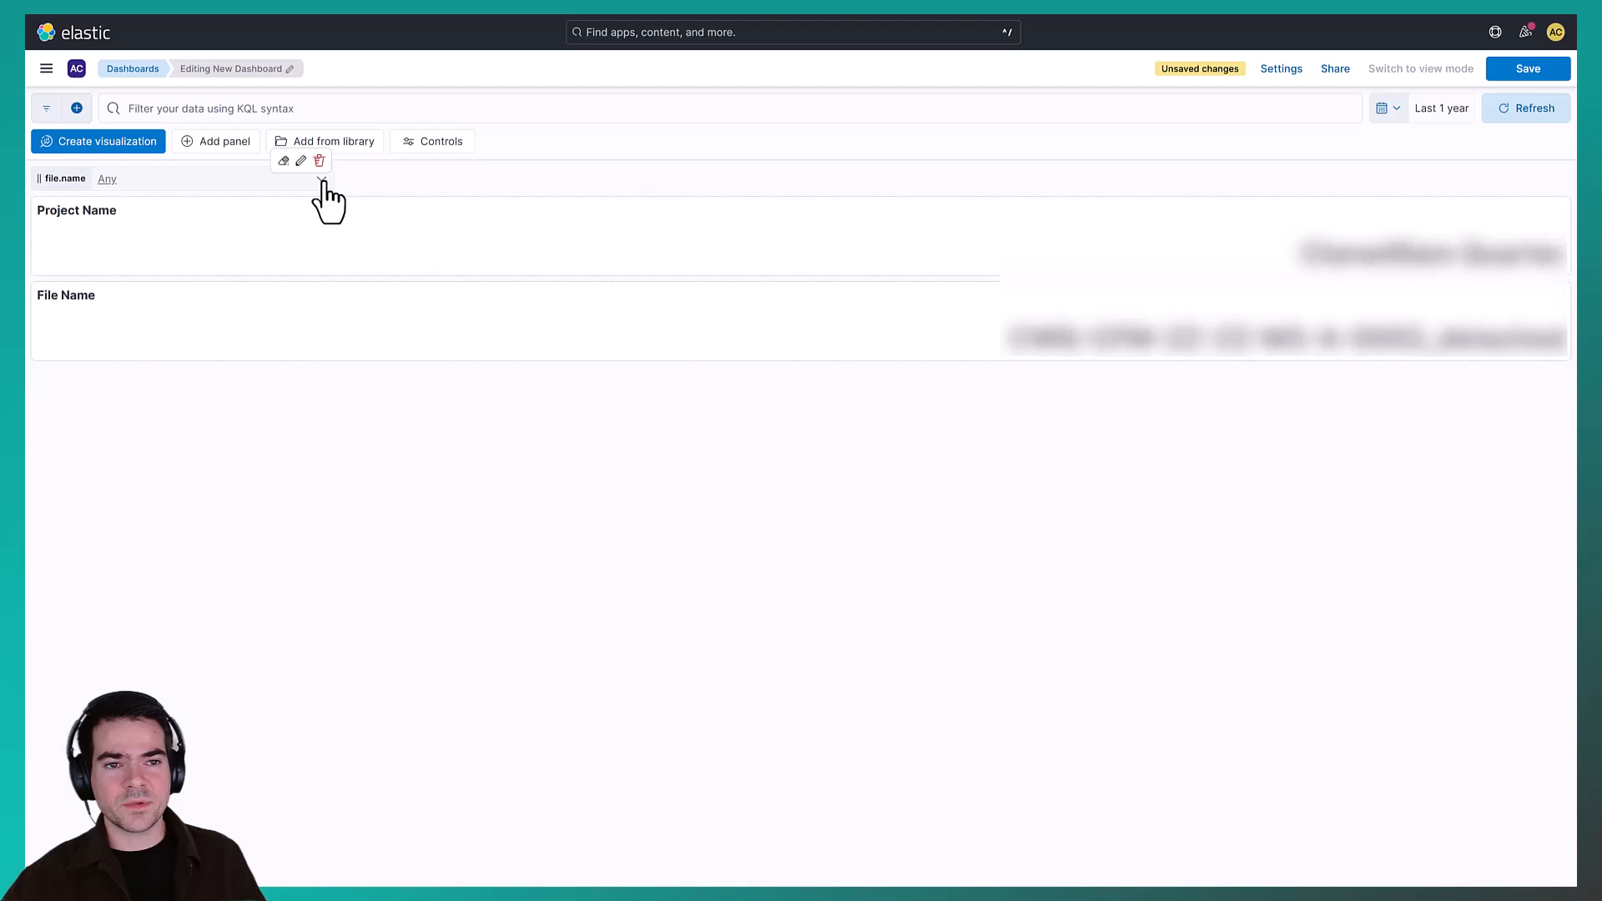
Filter the dashboard to the Snowdon Towers Sample Architectural file using the file.name control
click(322, 180)
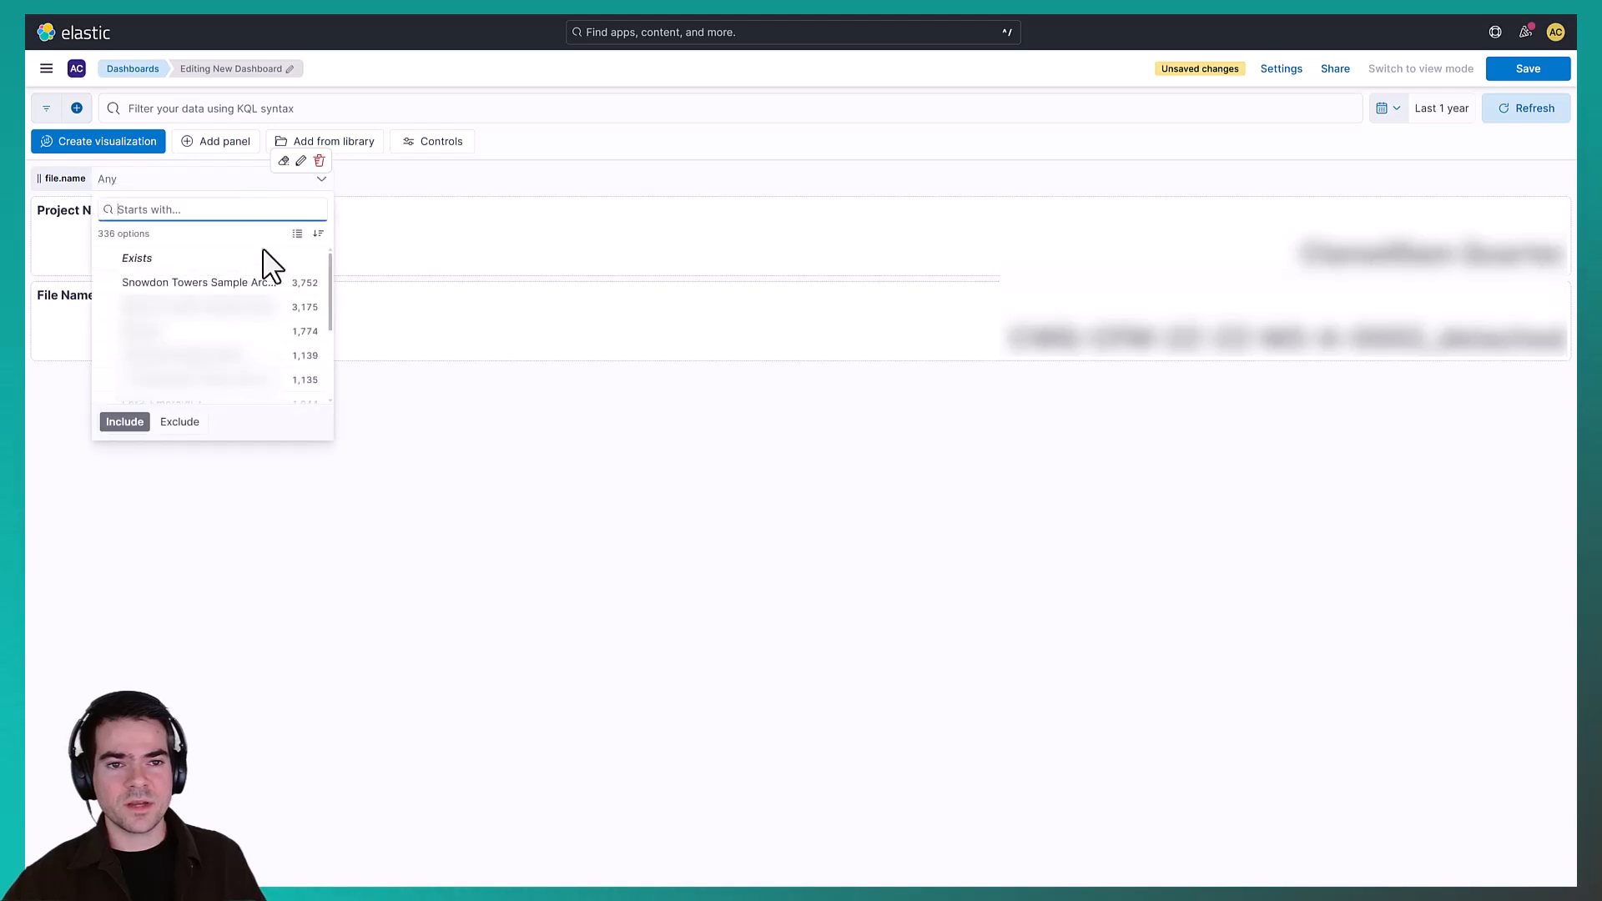
click(252, 284)
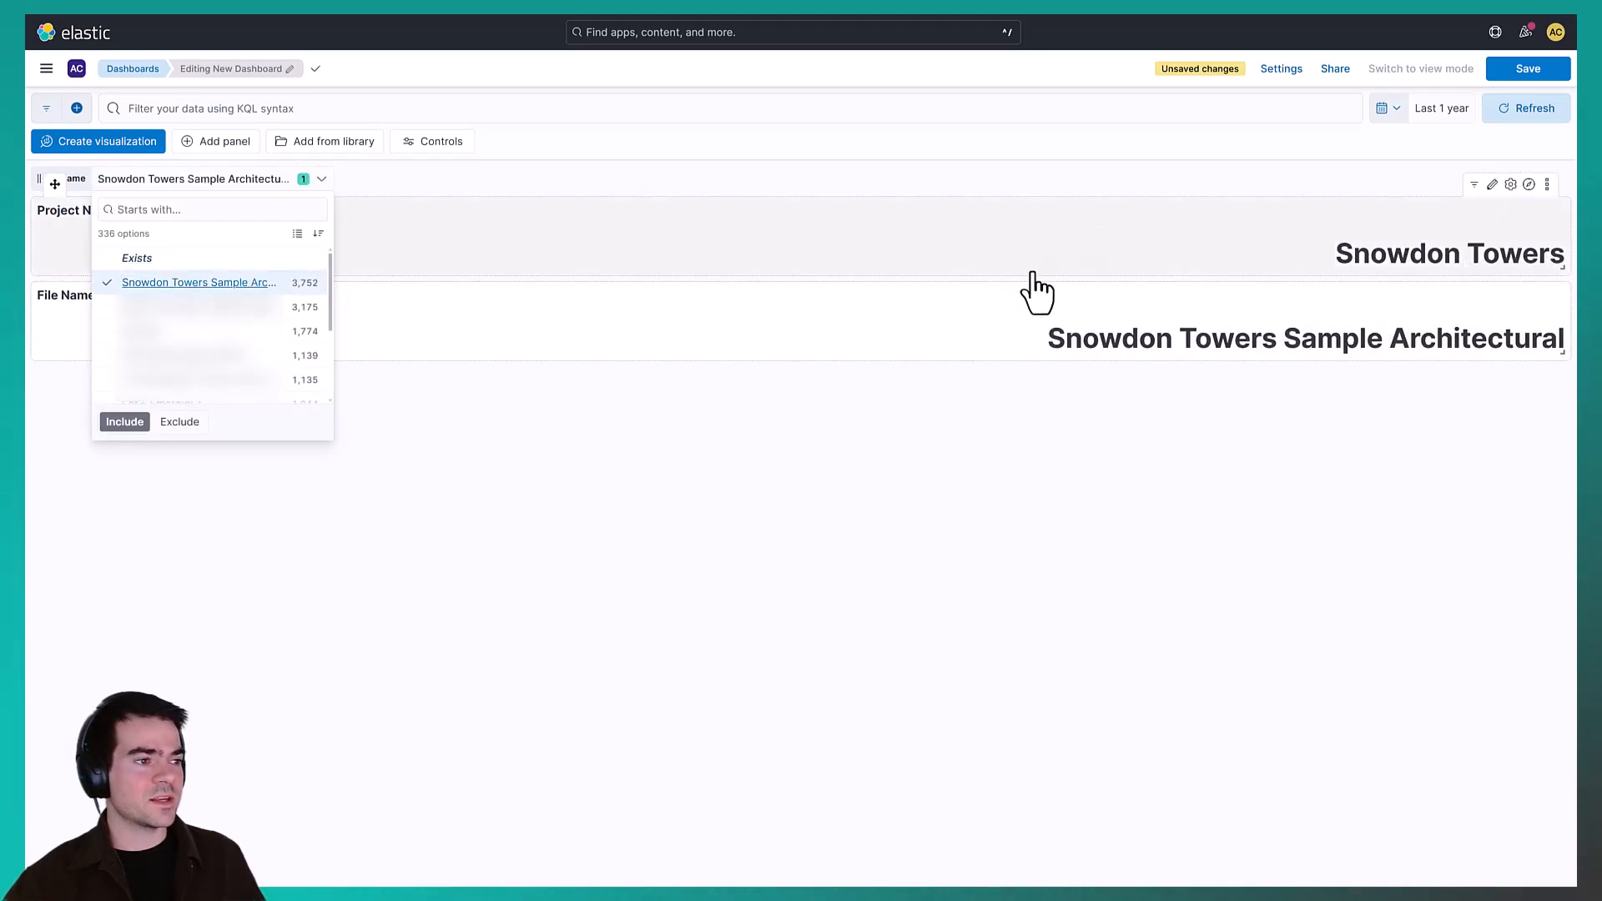
key(Escape)
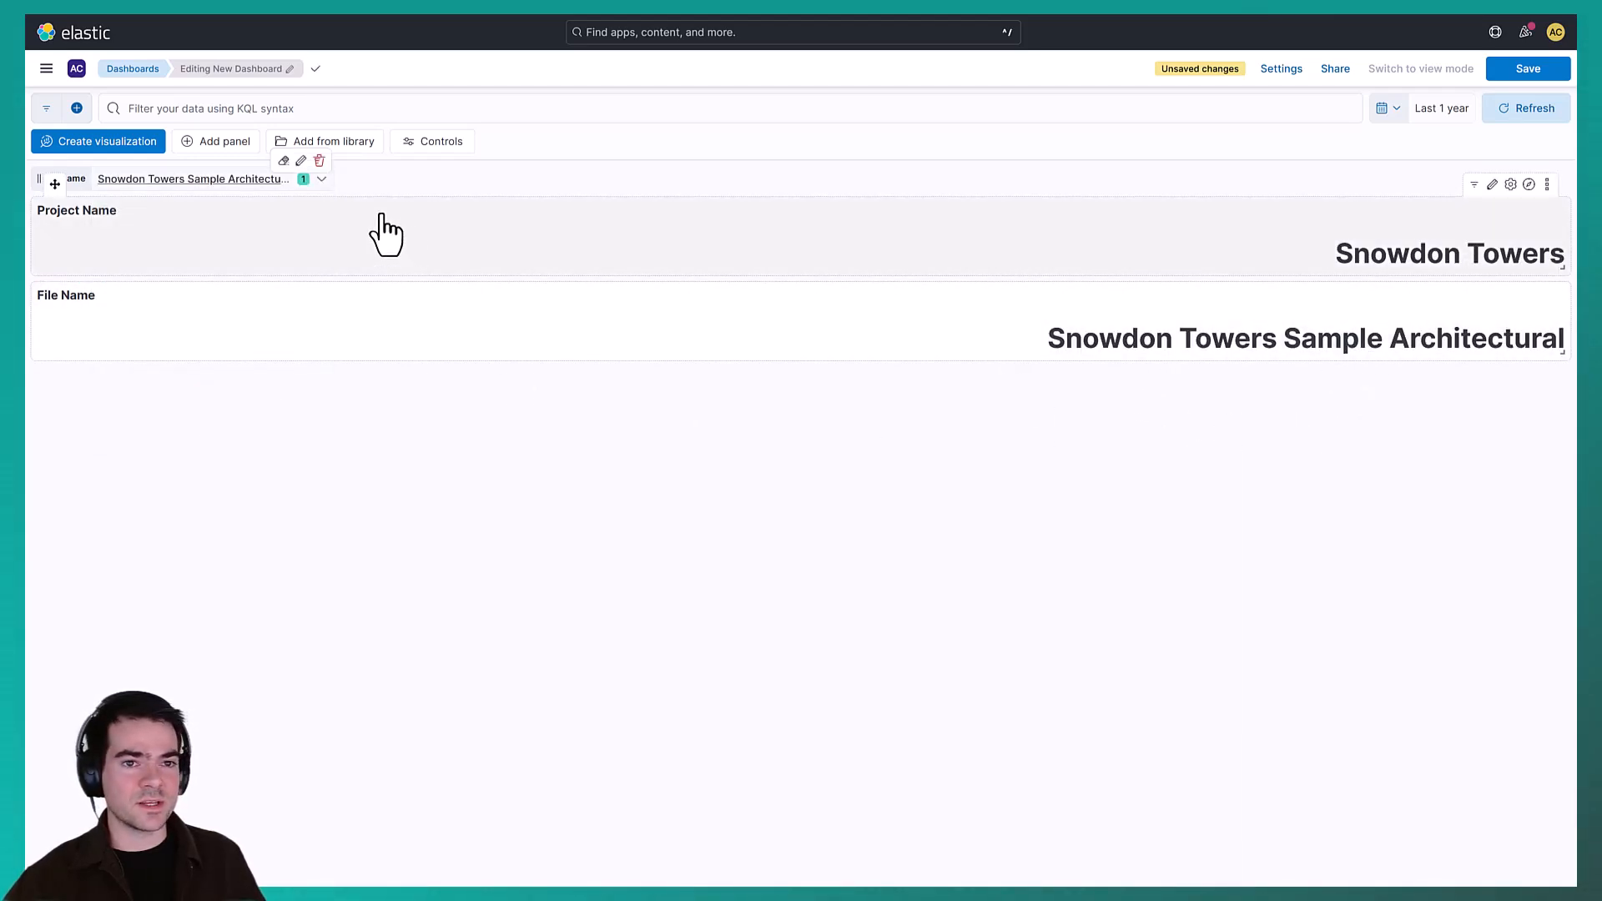
Edit the file.name control to expand to the available width, allow only a single selection and carry the label "File Name"
click(321, 179)
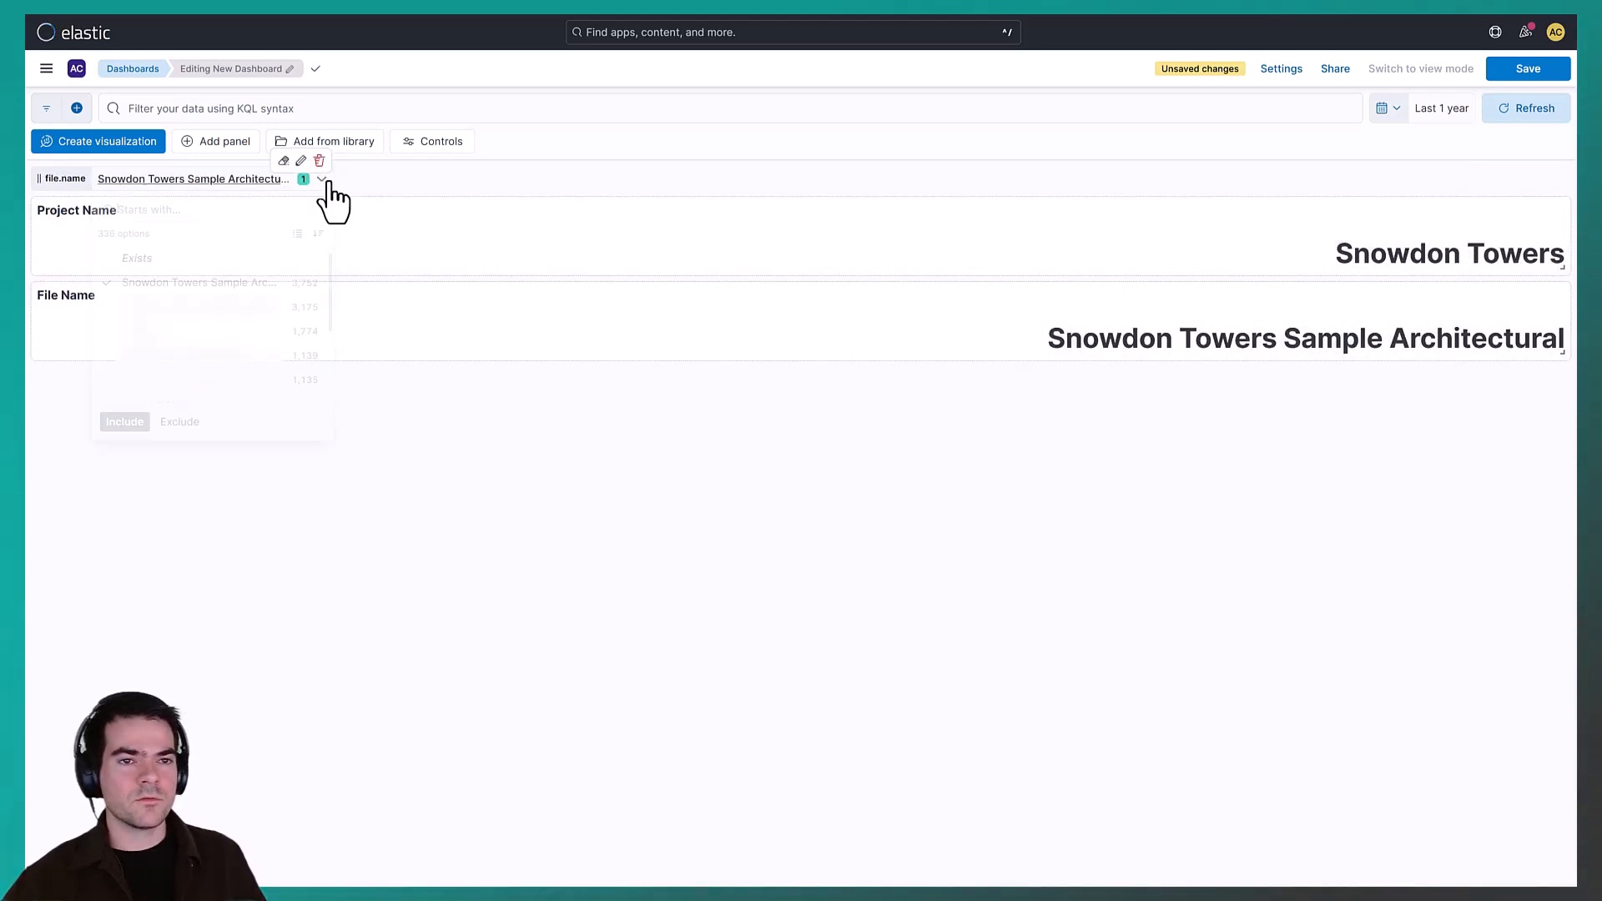
click(302, 161)
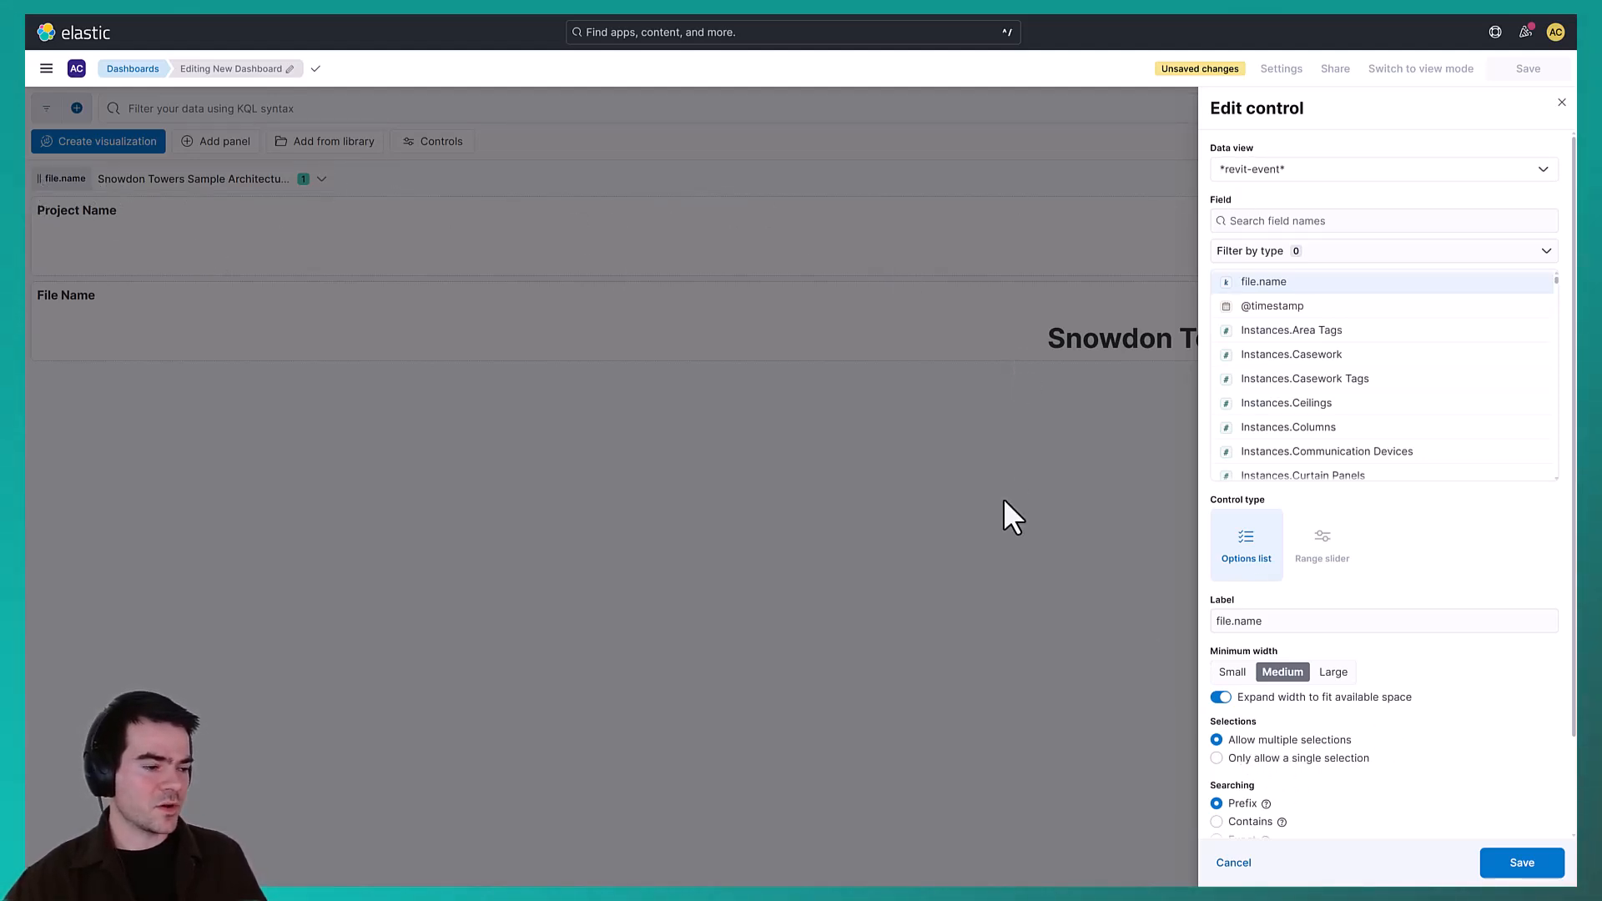
click(1218, 759)
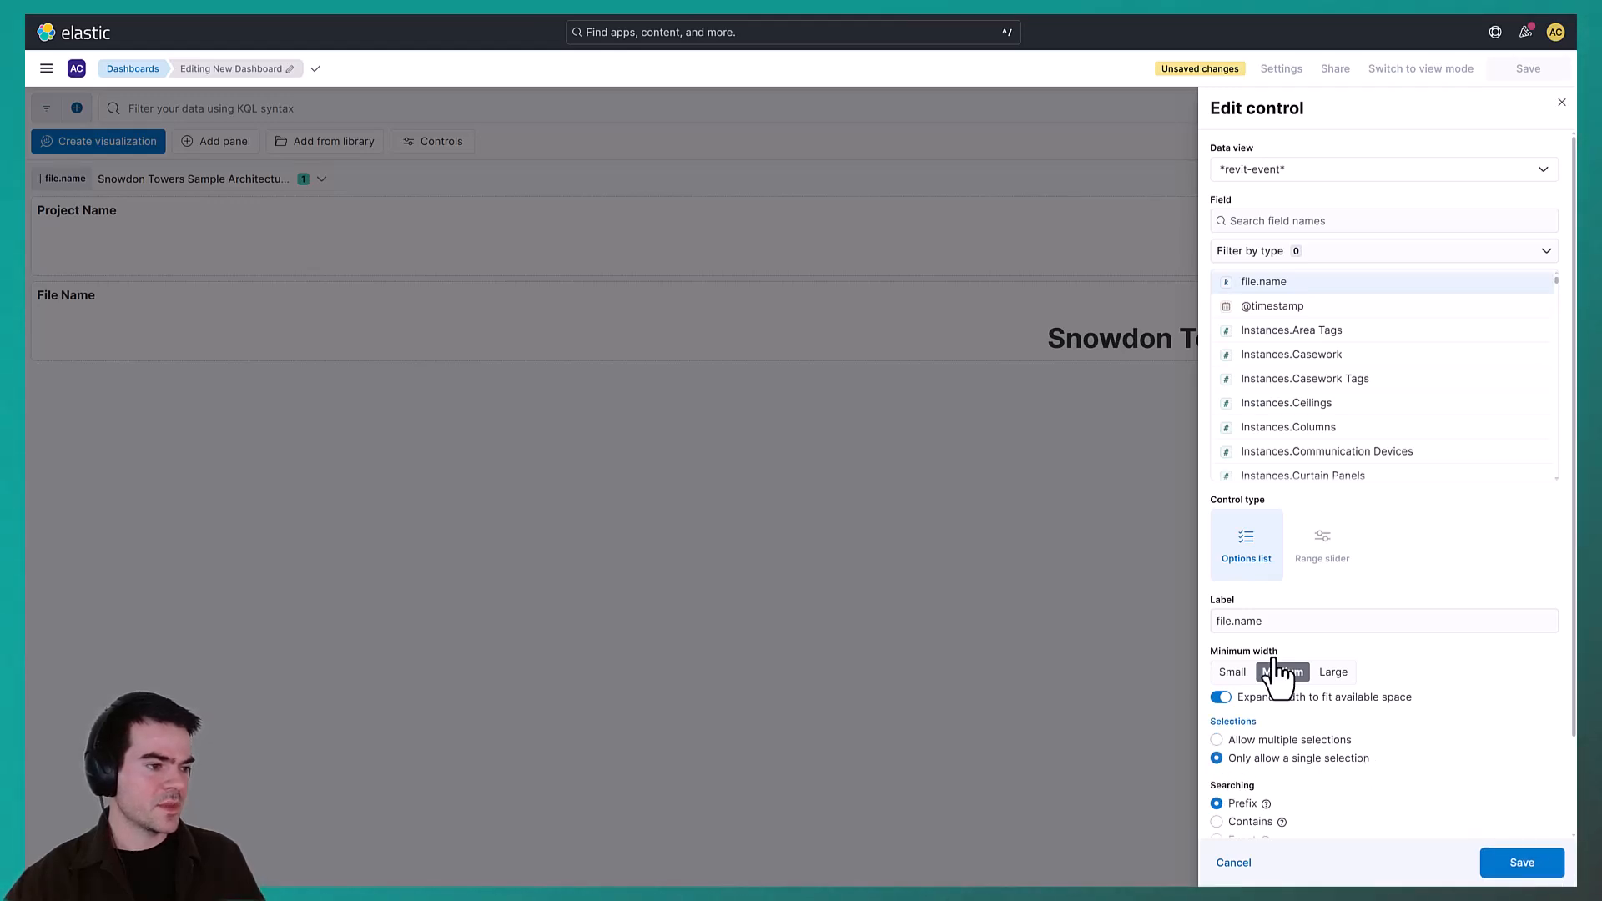
click(1215, 620)
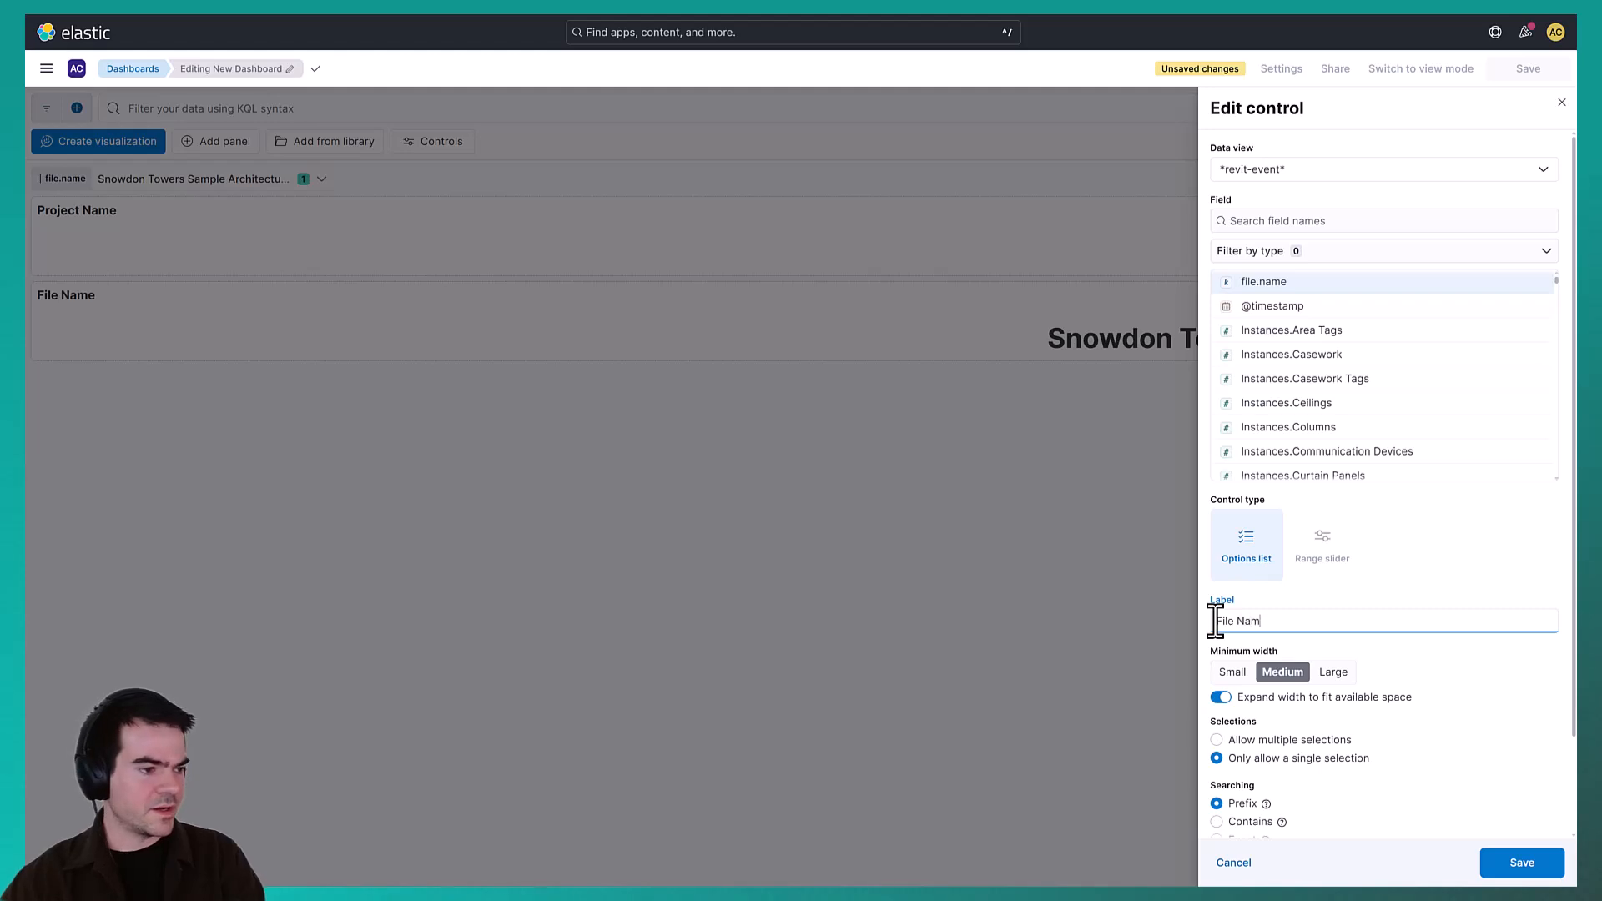
click(1511, 862)
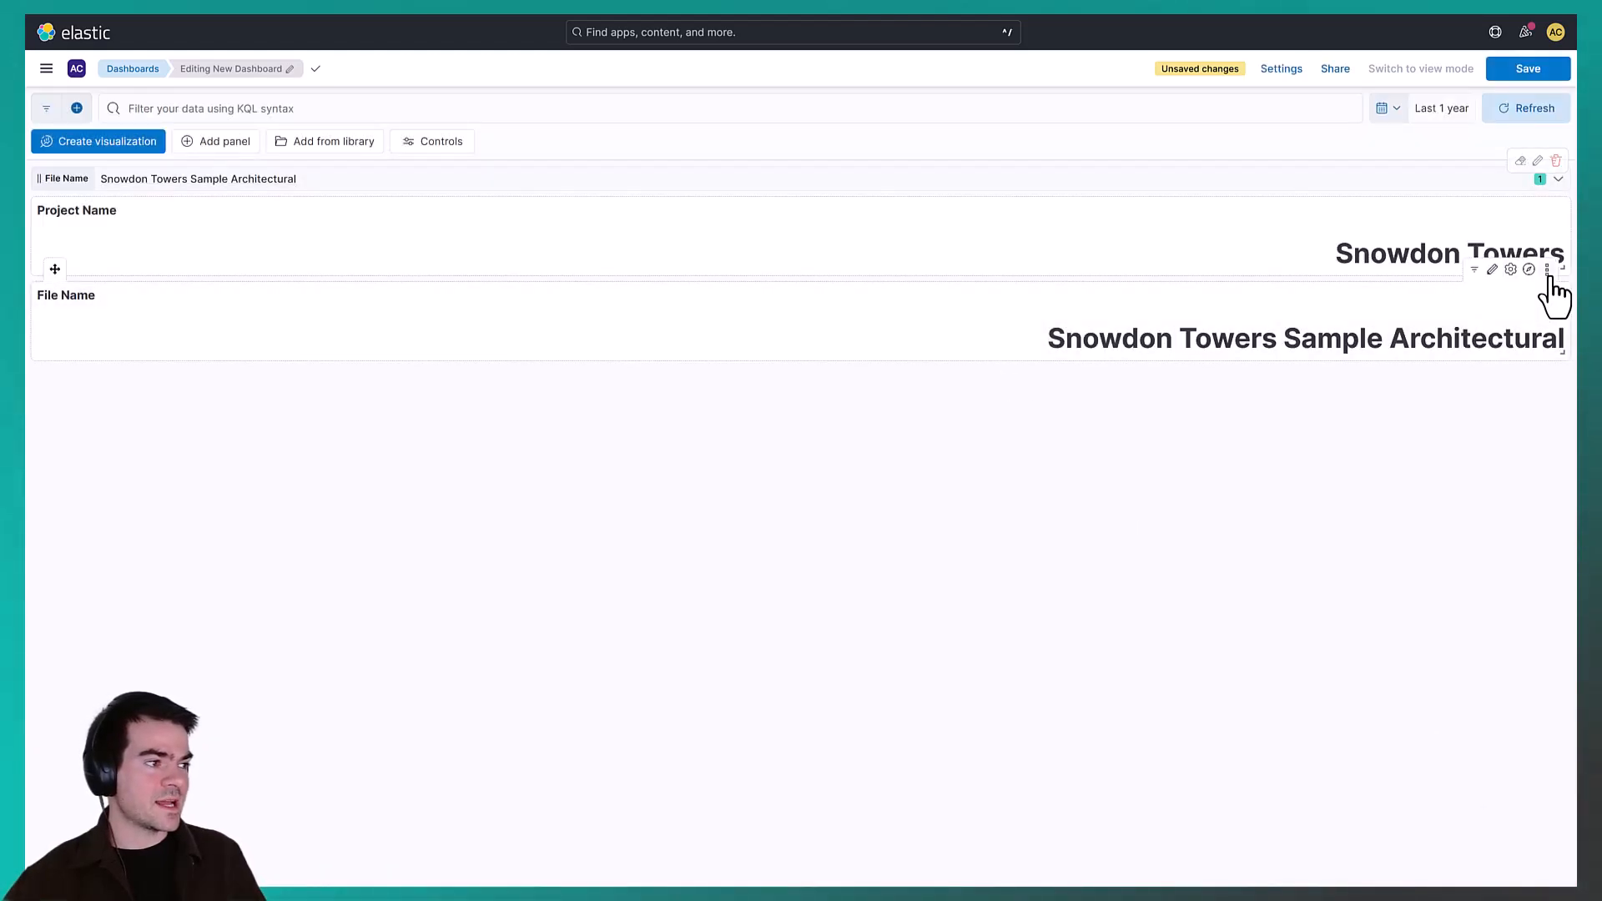
Duplicate the File Name panel and open the lower copy for editing in Lens
click(1547, 275)
click(1462, 365)
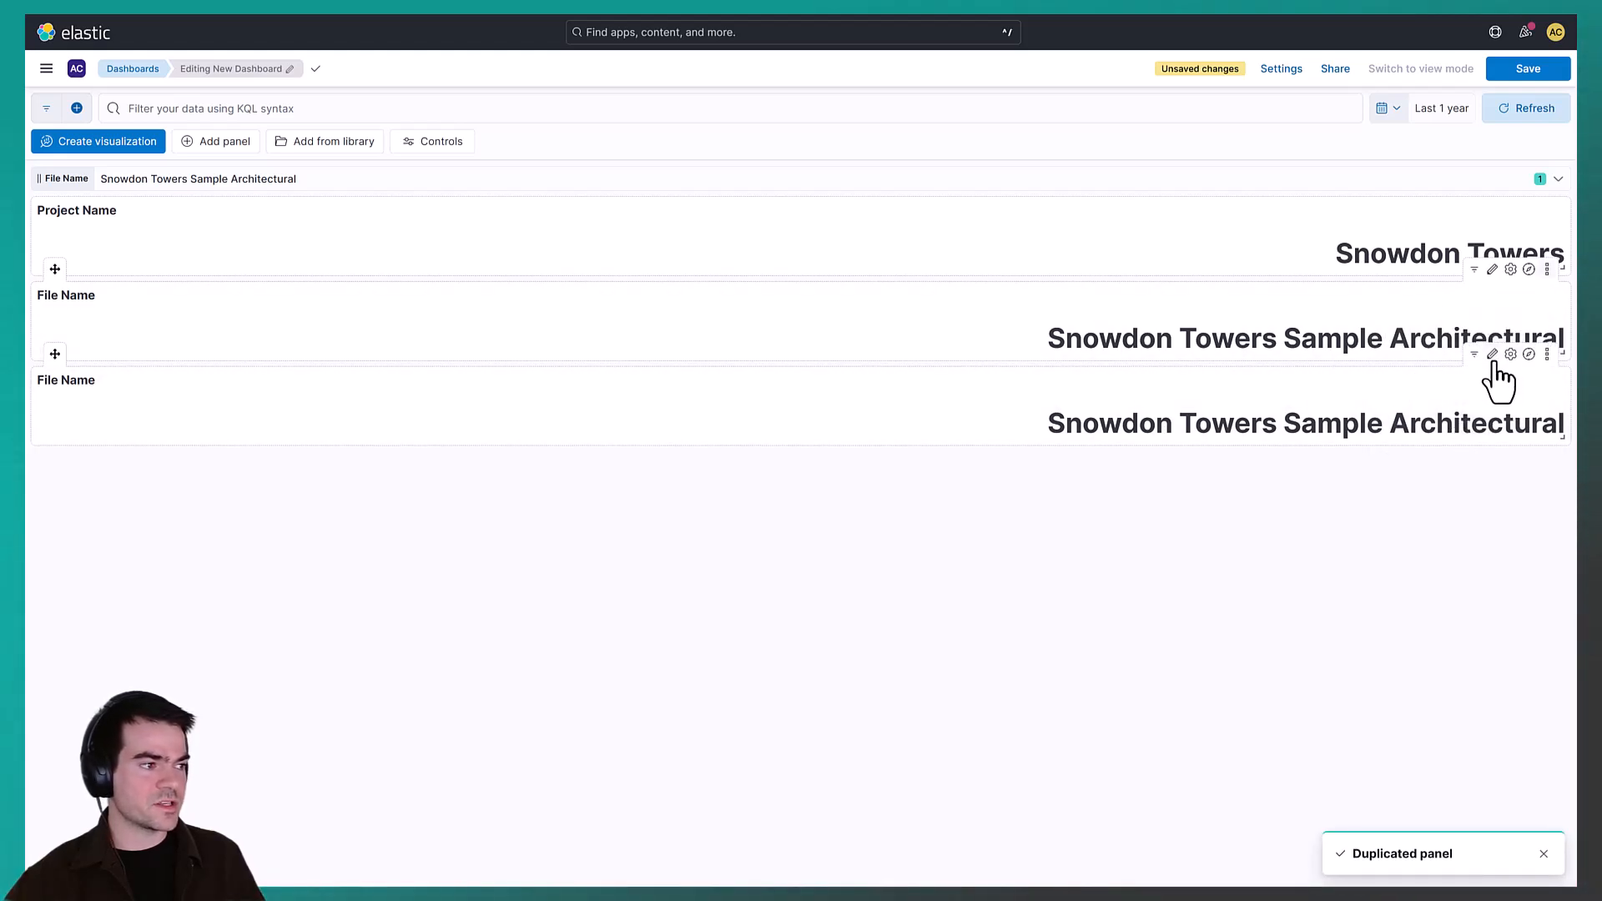
click(1493, 356)
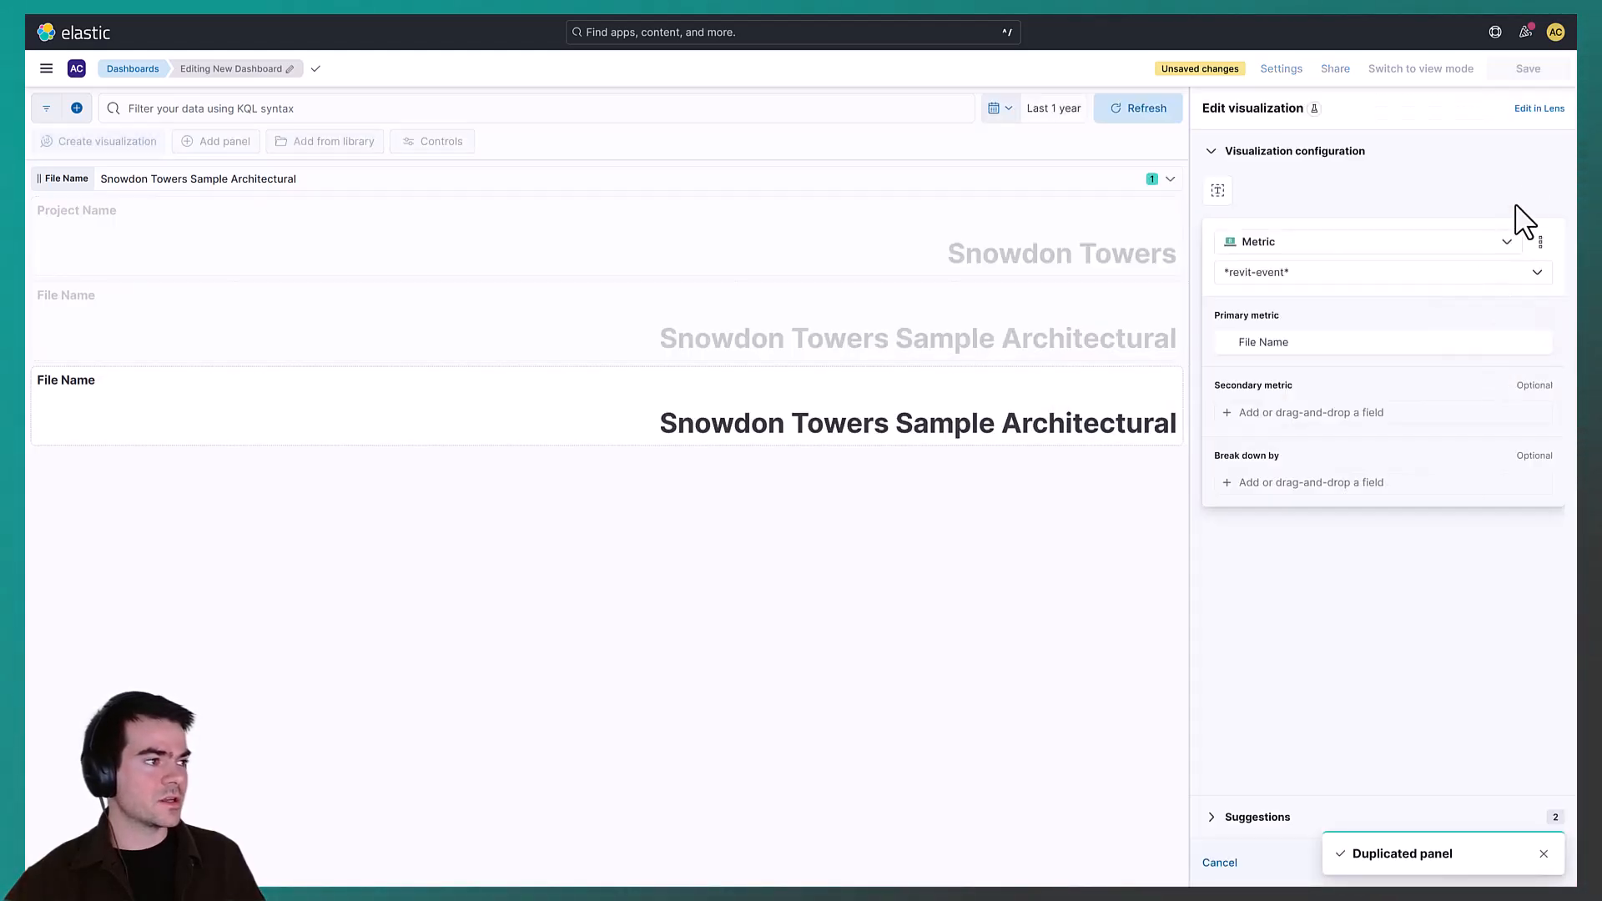
click(1540, 110)
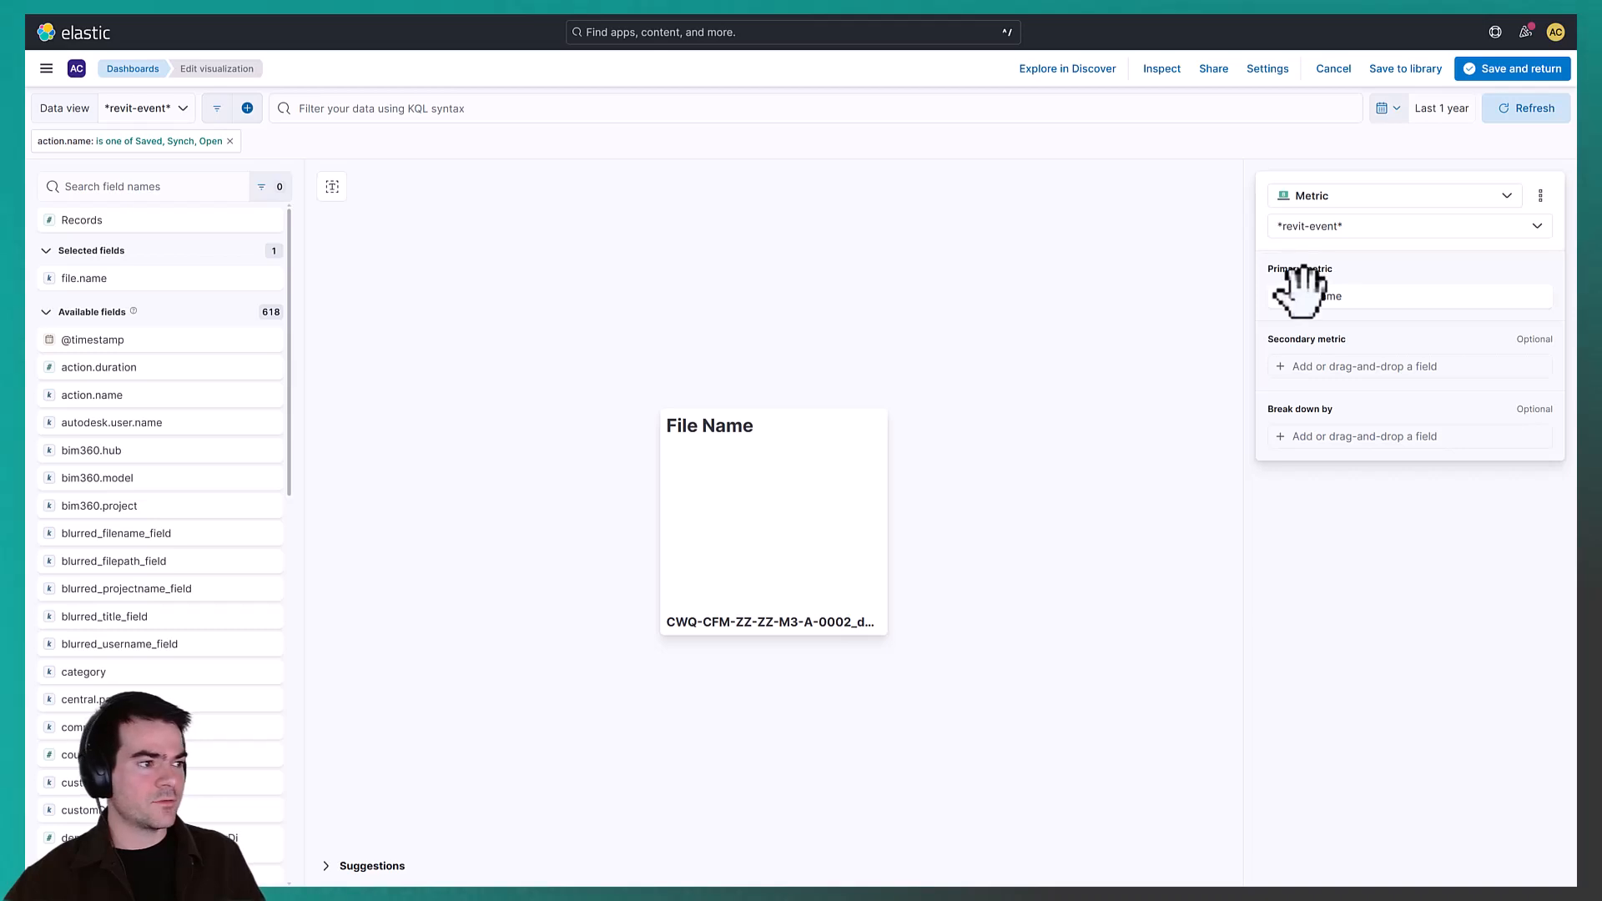
click(1323, 294)
click(1334, 505)
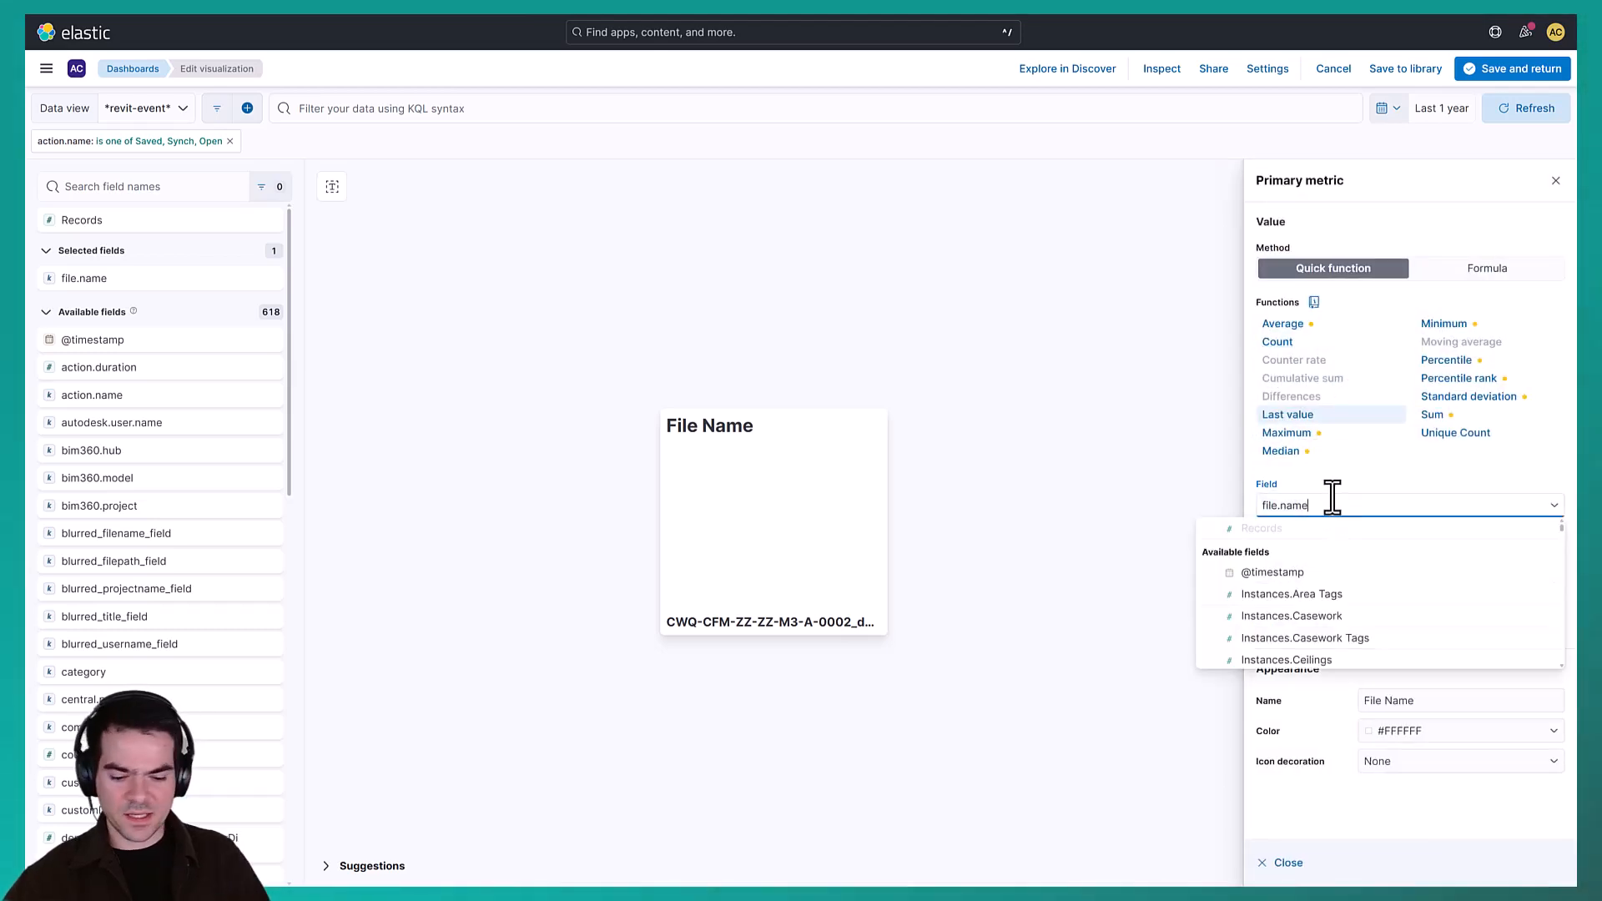
text(time)
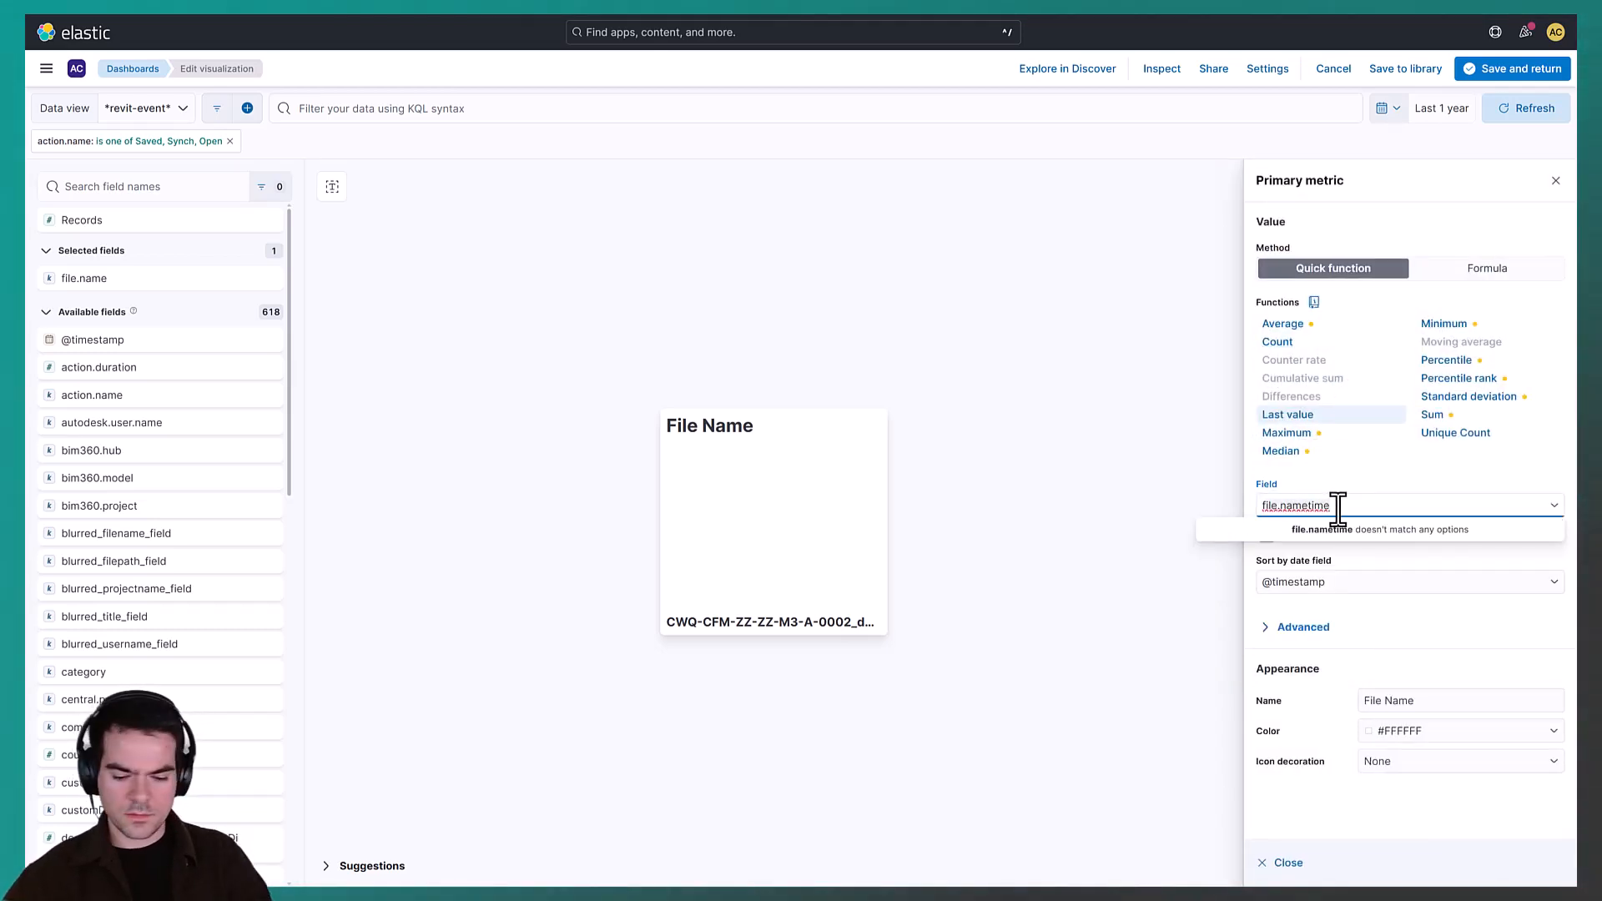
key(ctrl+a)
text(time)
click(1340, 549)
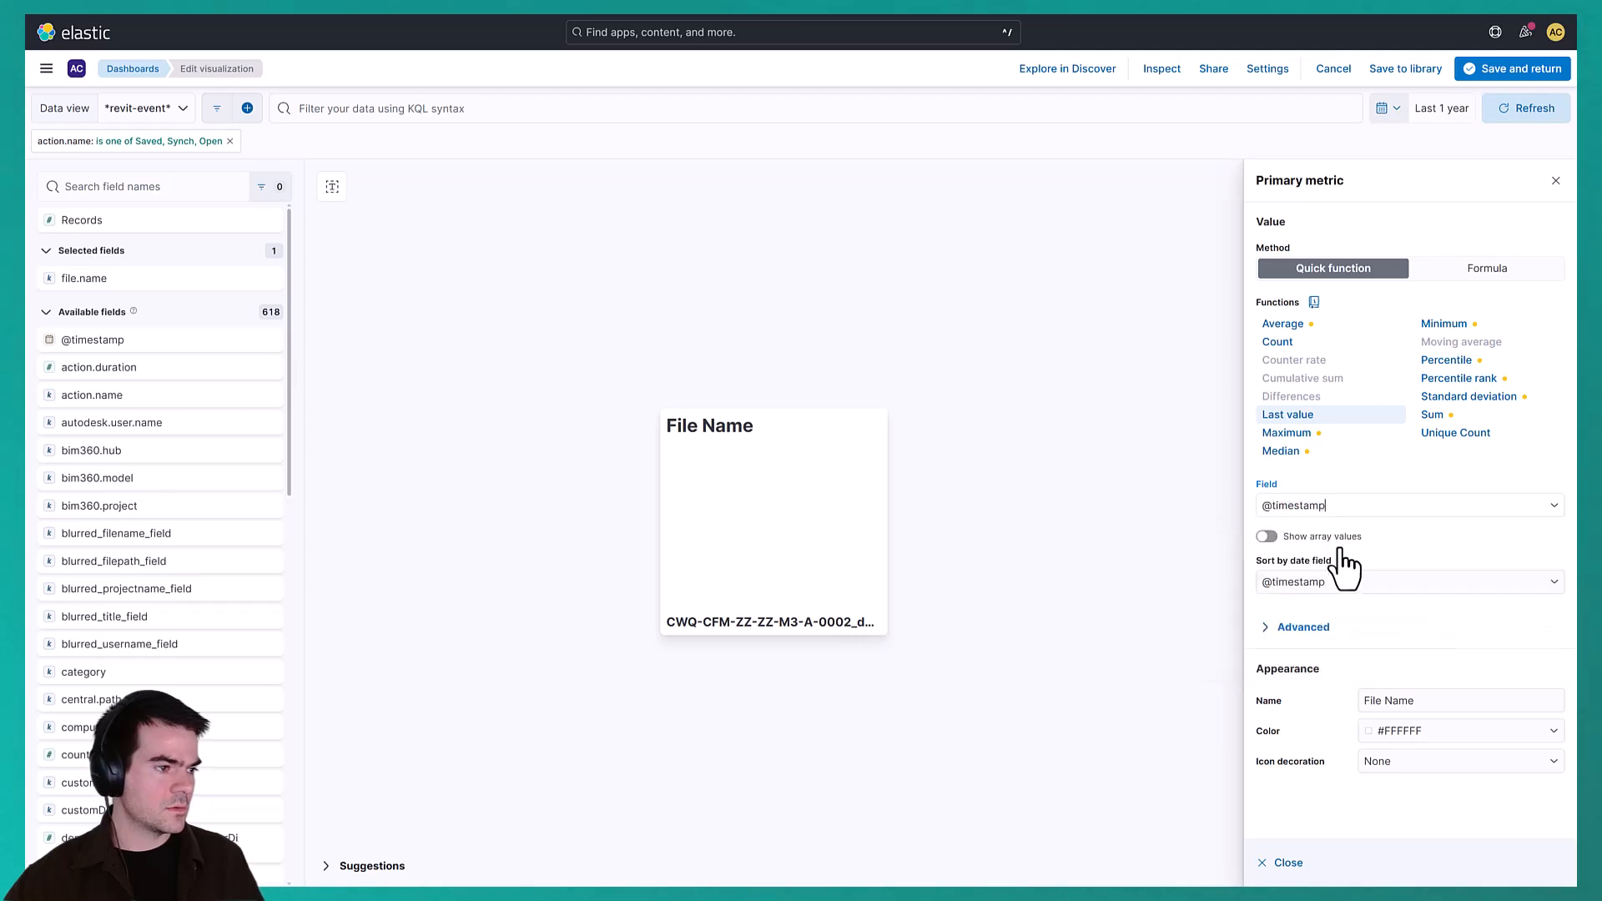
click(1093, 566)
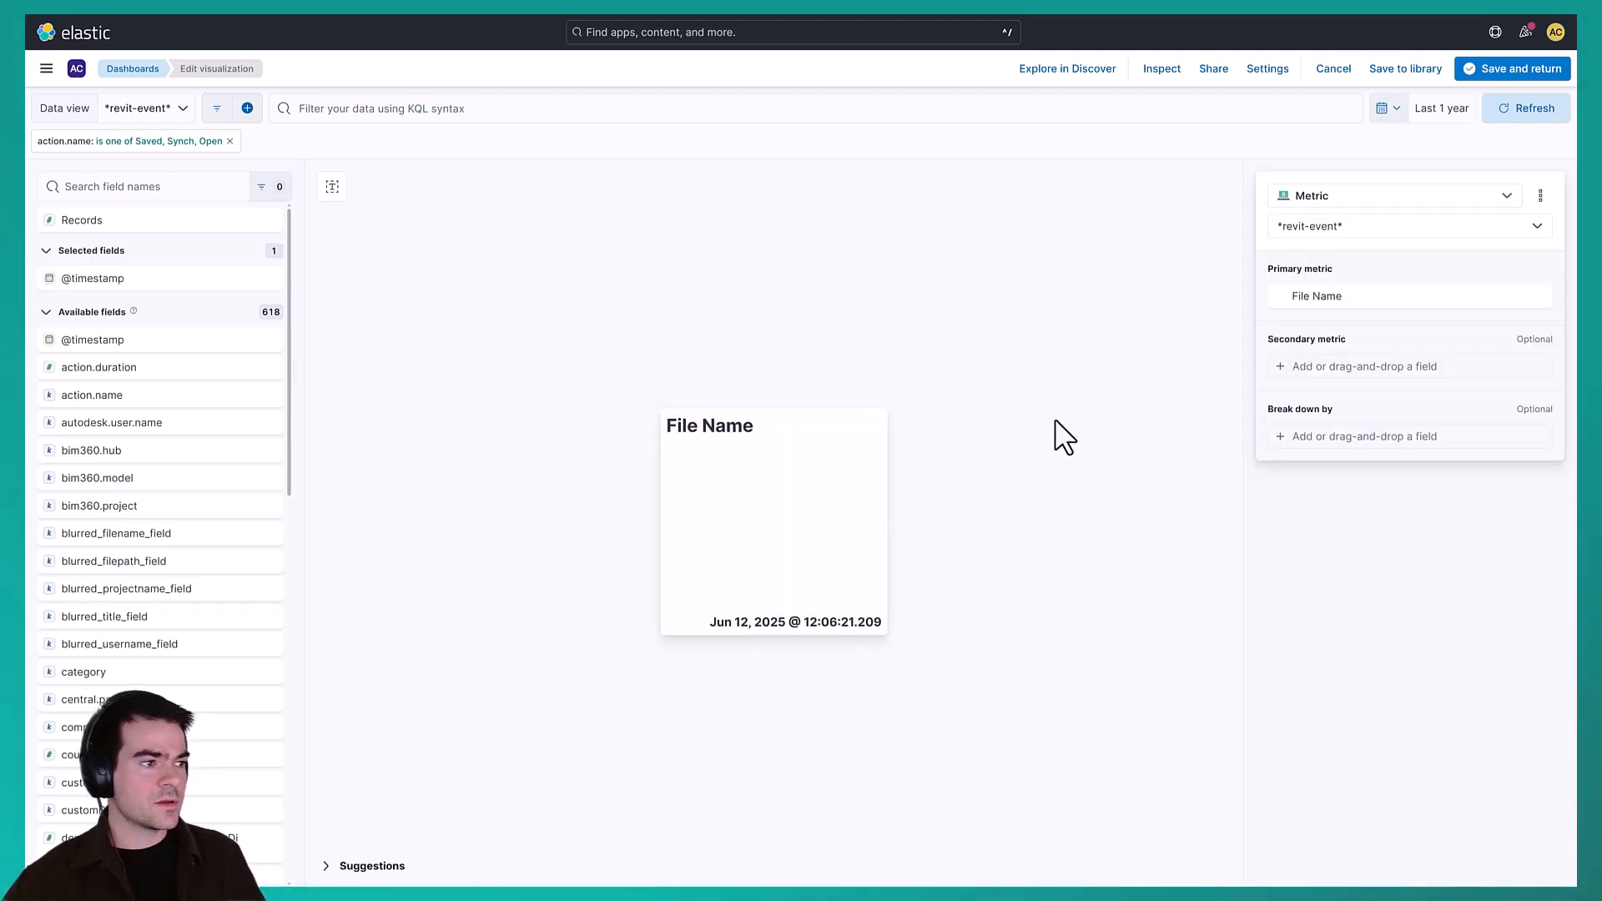
Rename the primary metric to "Last Opened"
click(1380, 295)
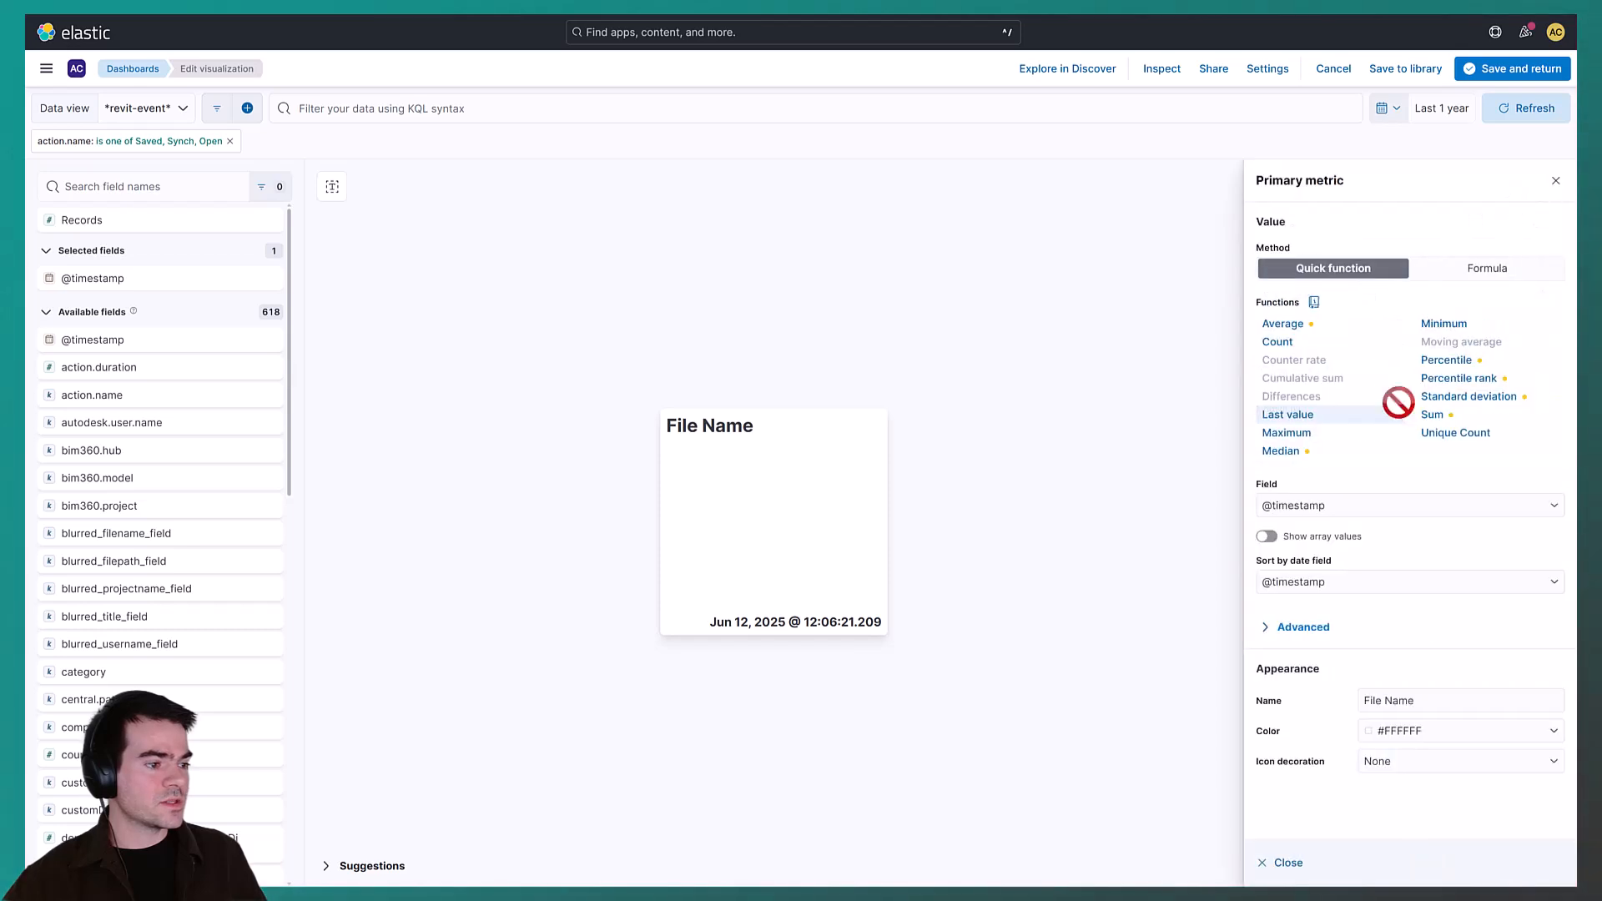
key(ctrl+a)
text(Las)
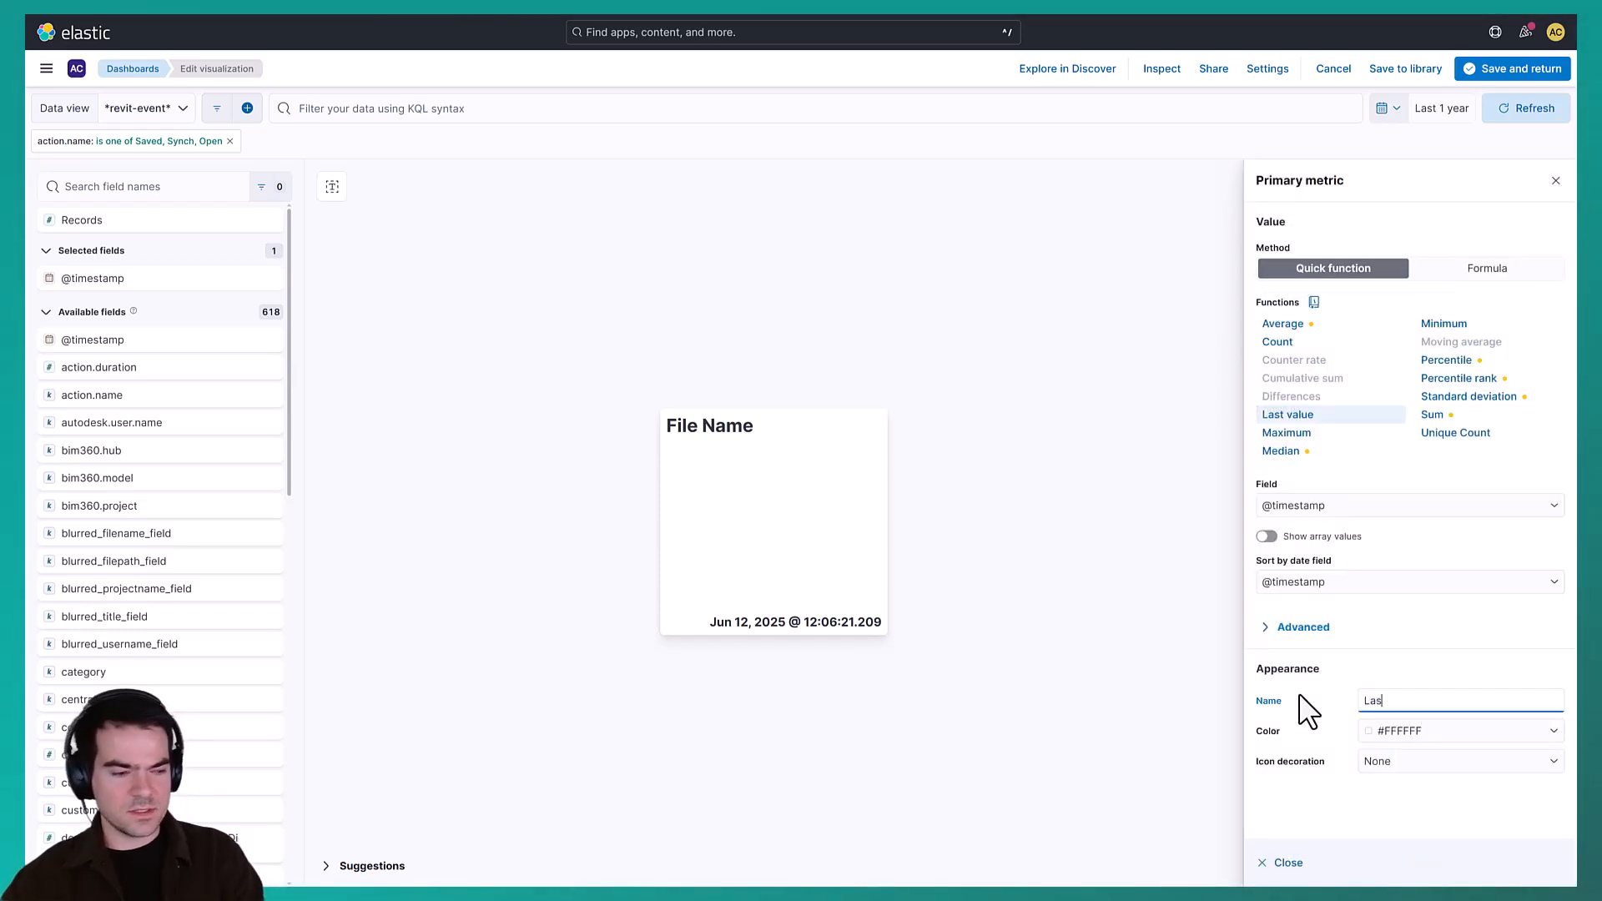
text(t Opened)
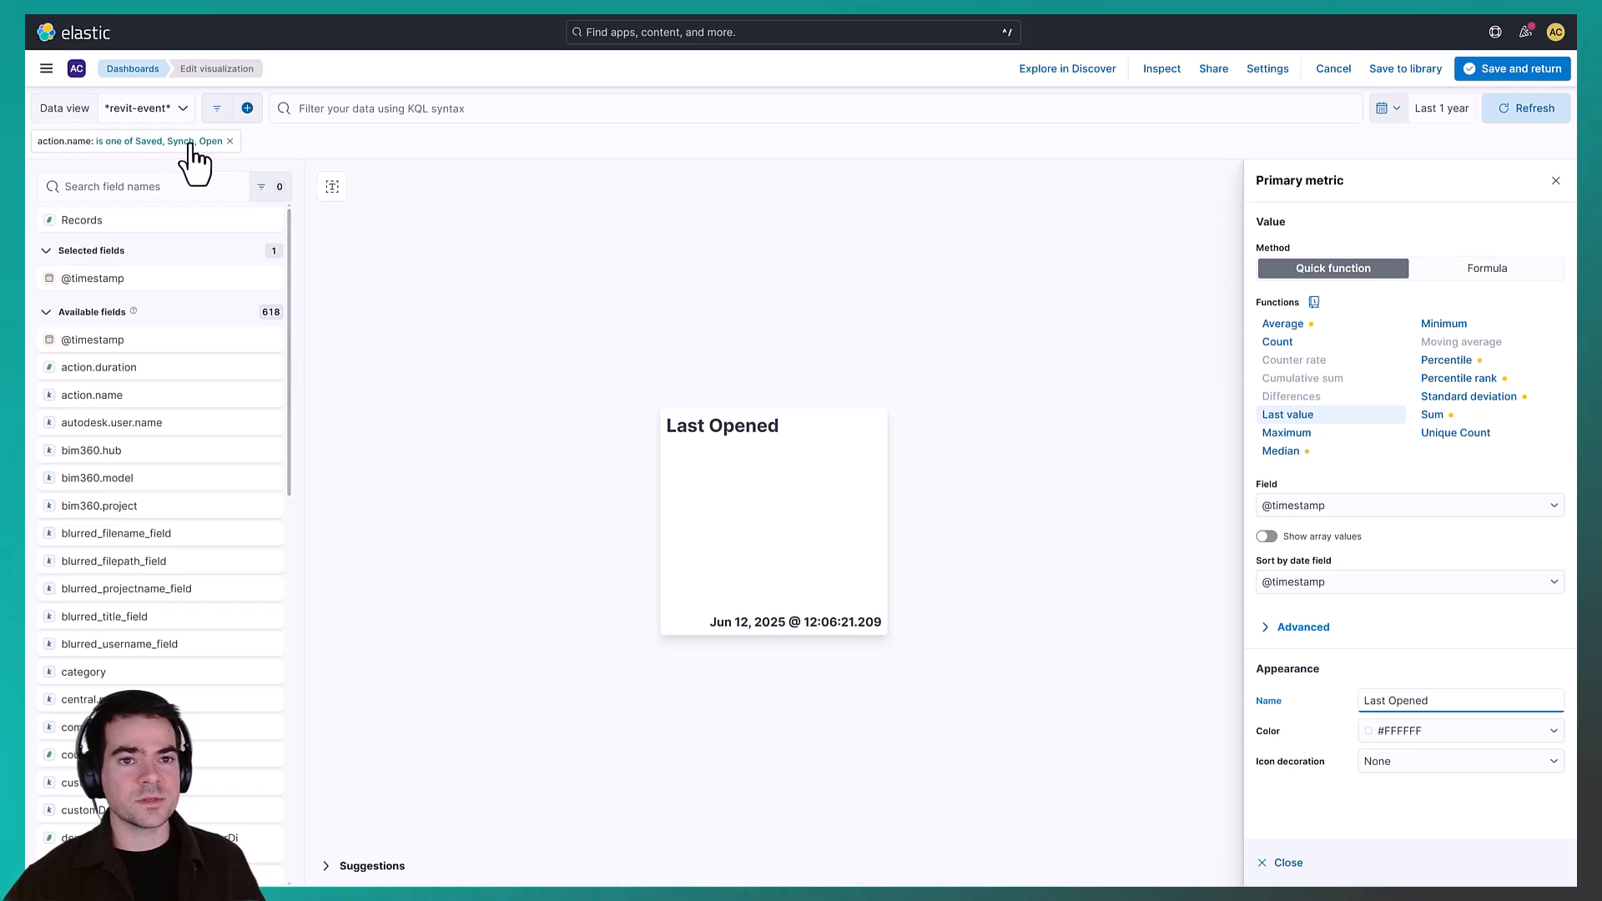
click(830, 355)
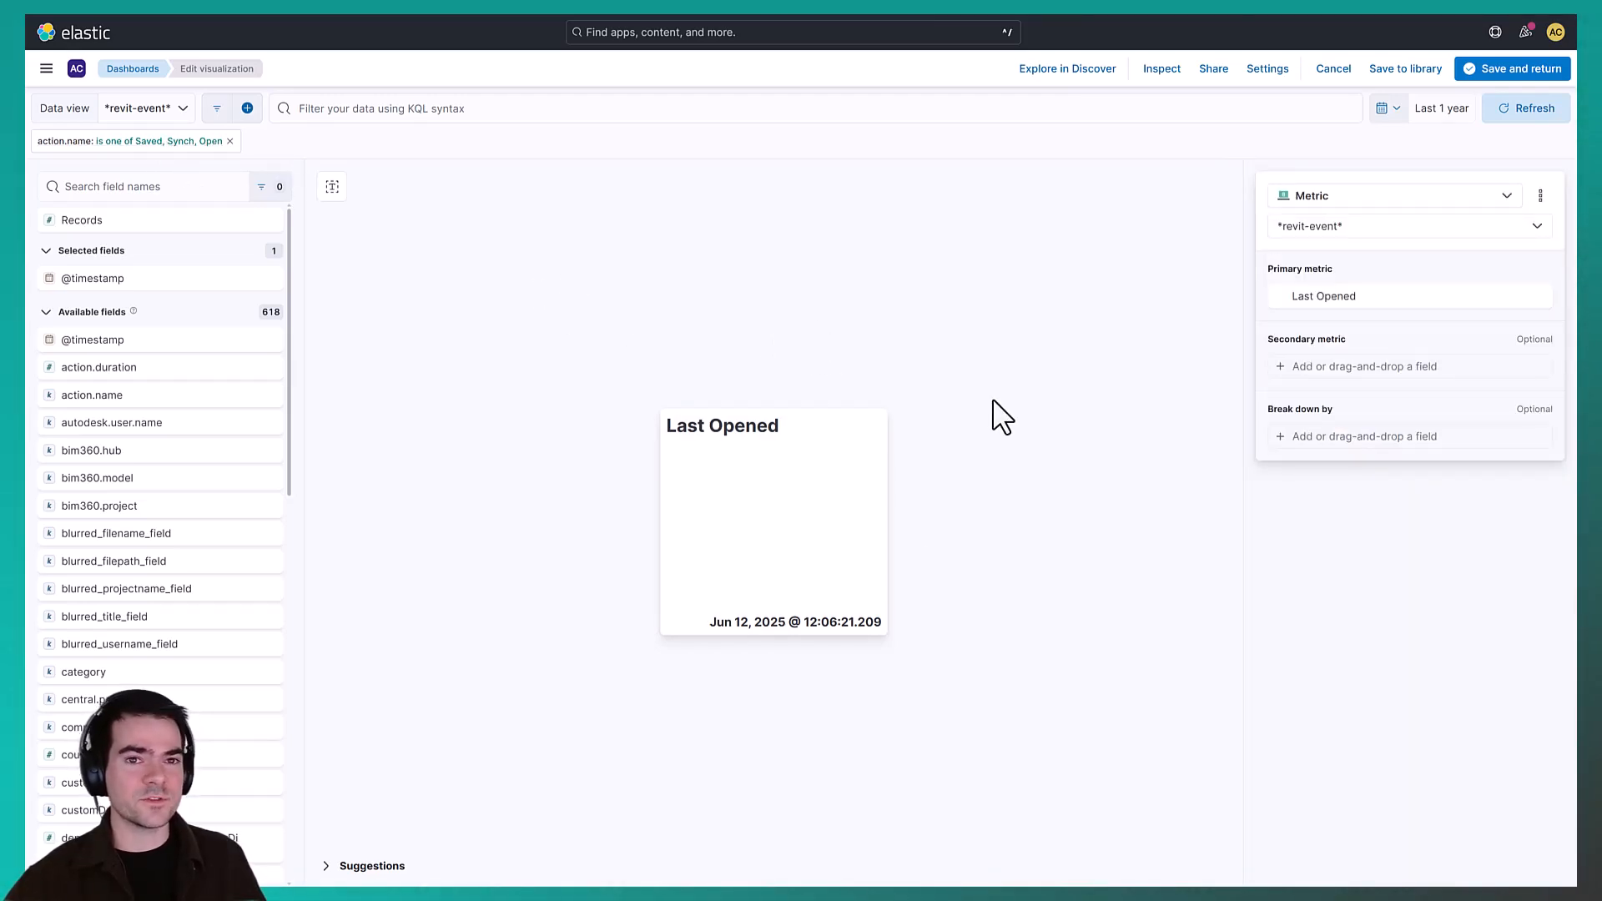
Remove Saved and Synch from the action.name filter, keeping only Open, and update the filter
click(173, 147)
click(280, 110)
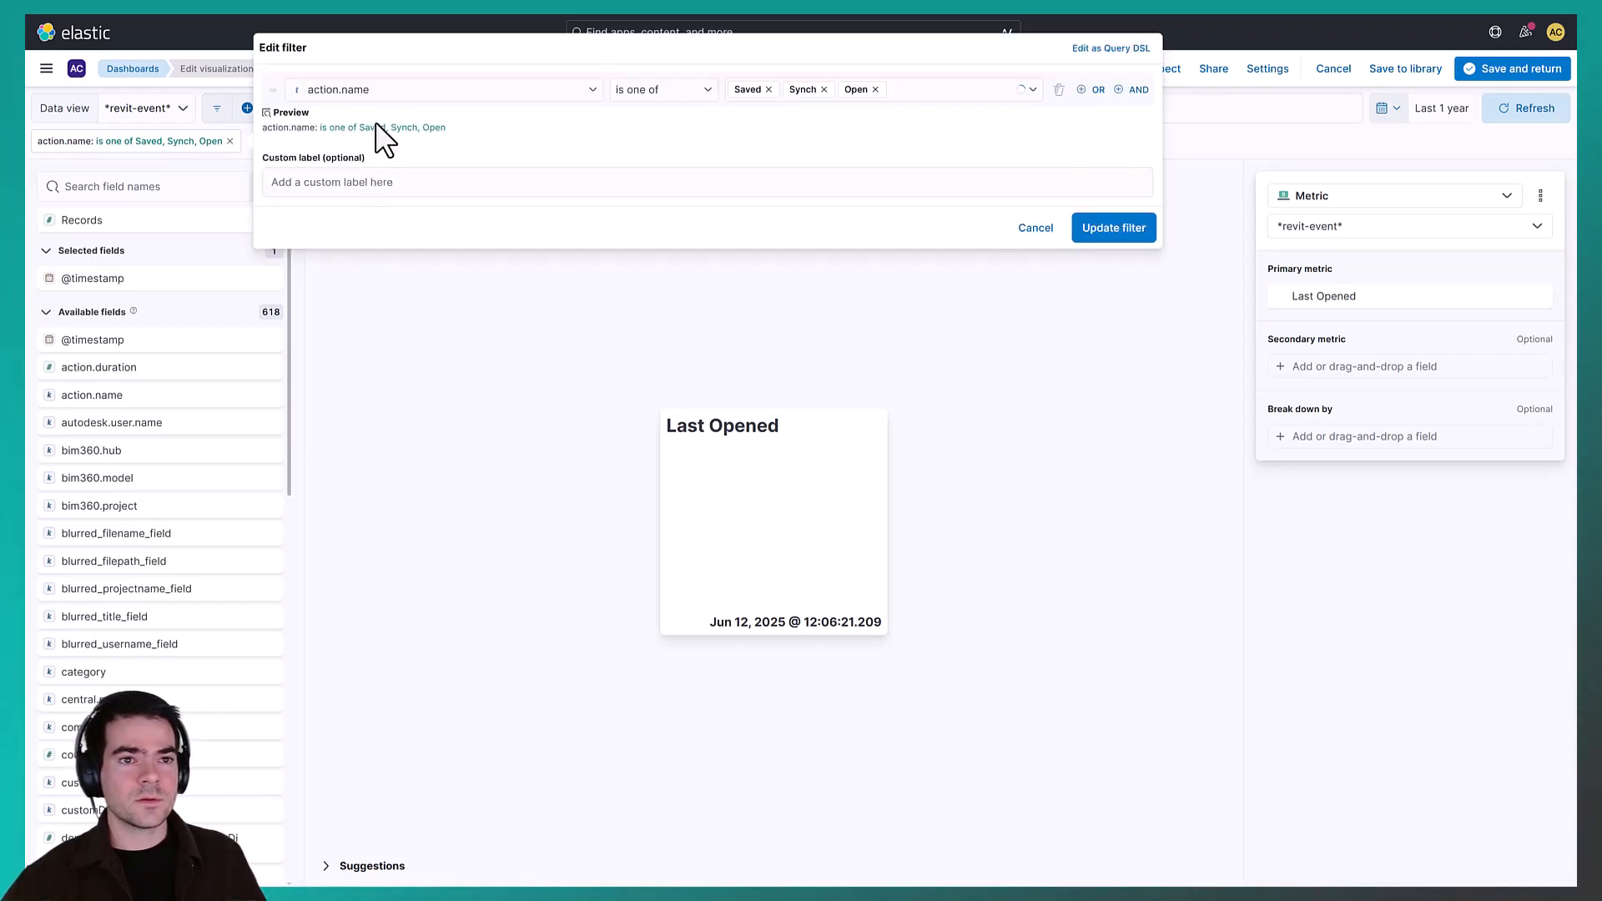
click(447, 89)
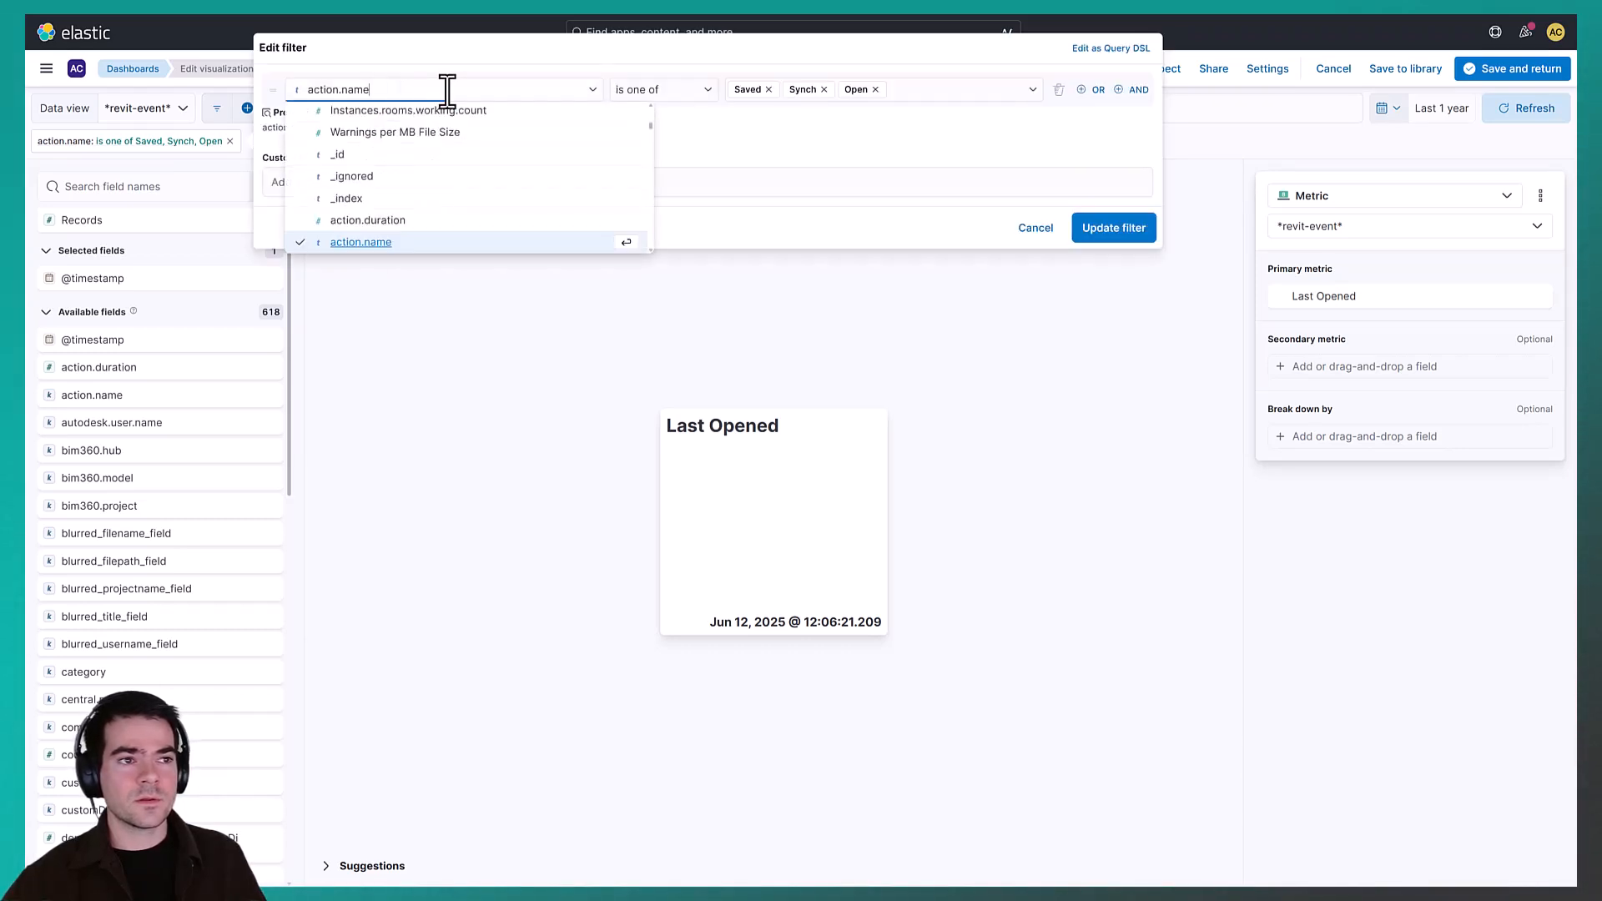
click(769, 89)
click(769, 89)
click(1094, 230)
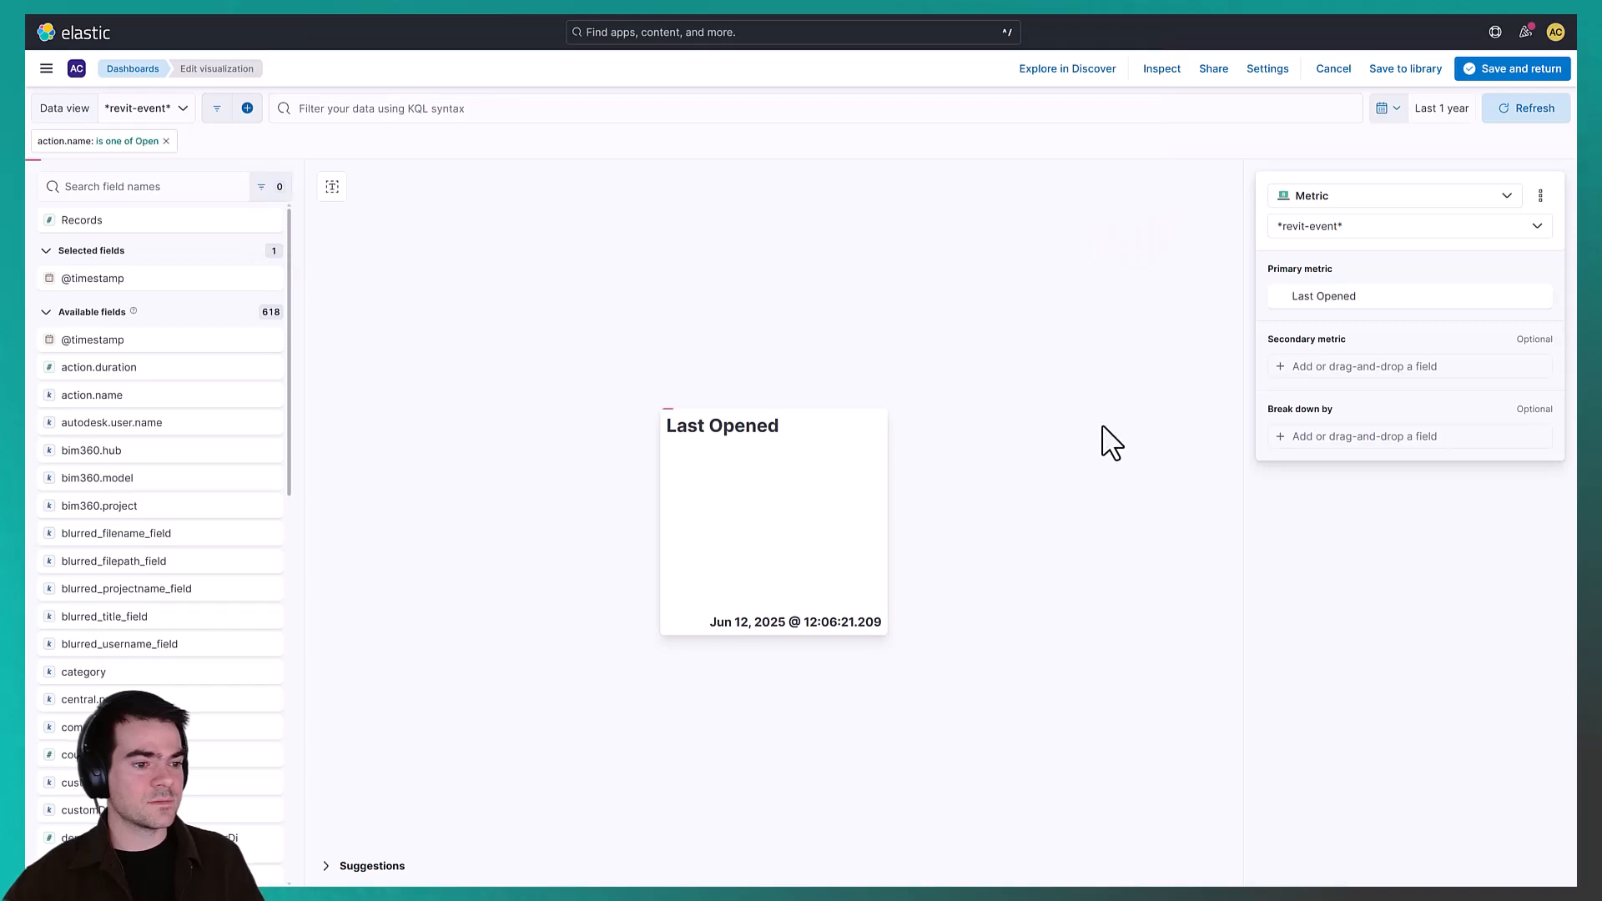
click(1384, 296)
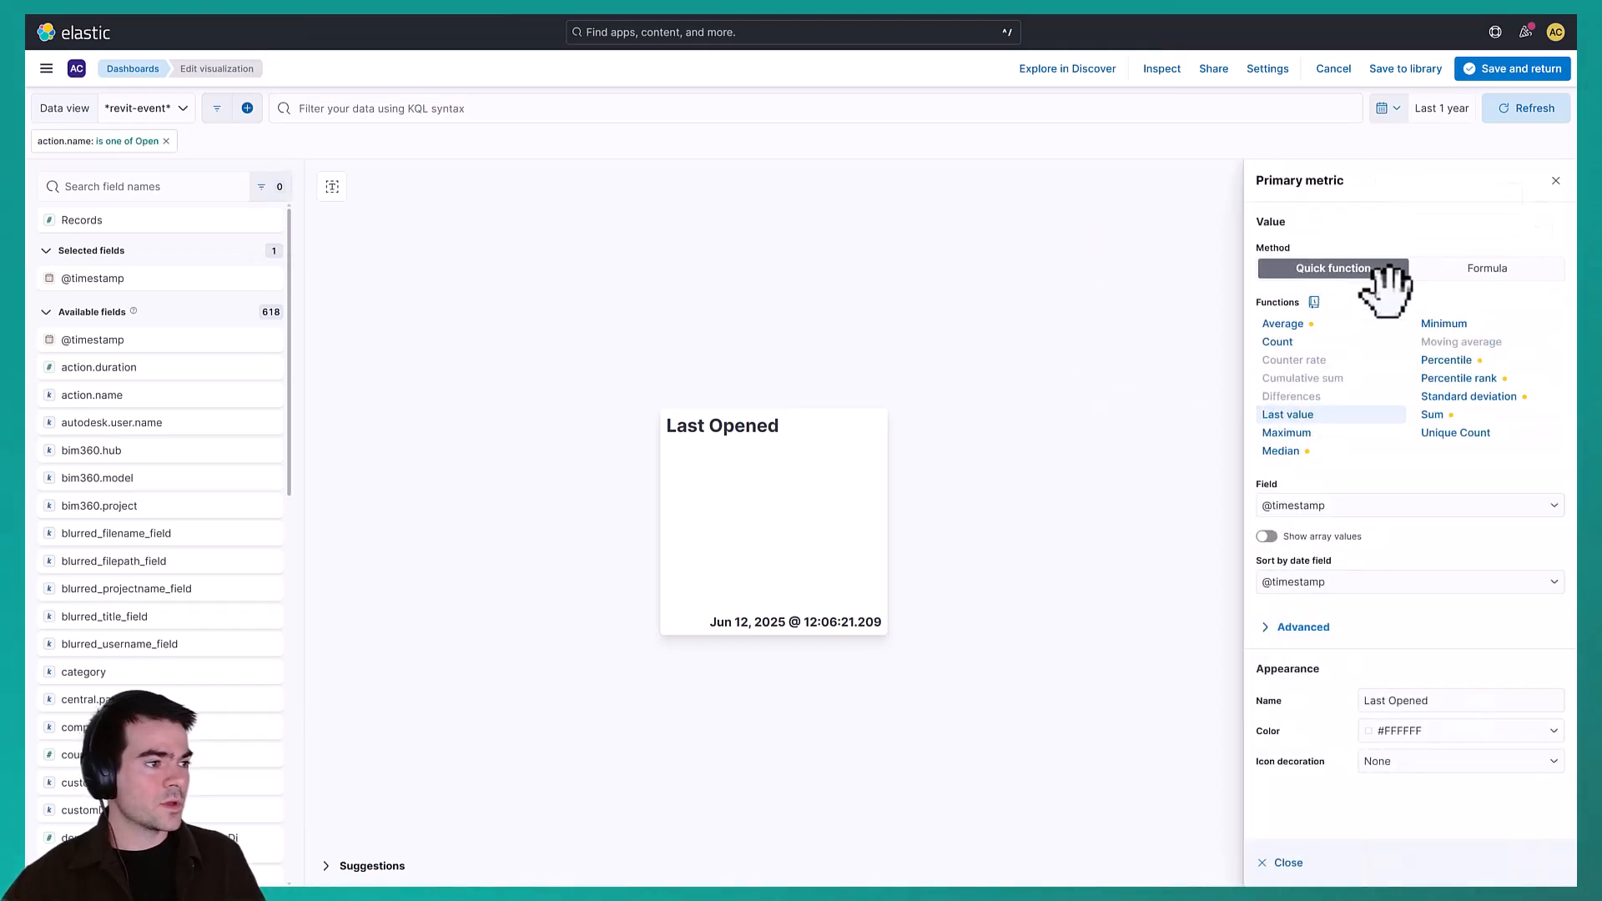
click(1302, 627)
click(1385, 693)
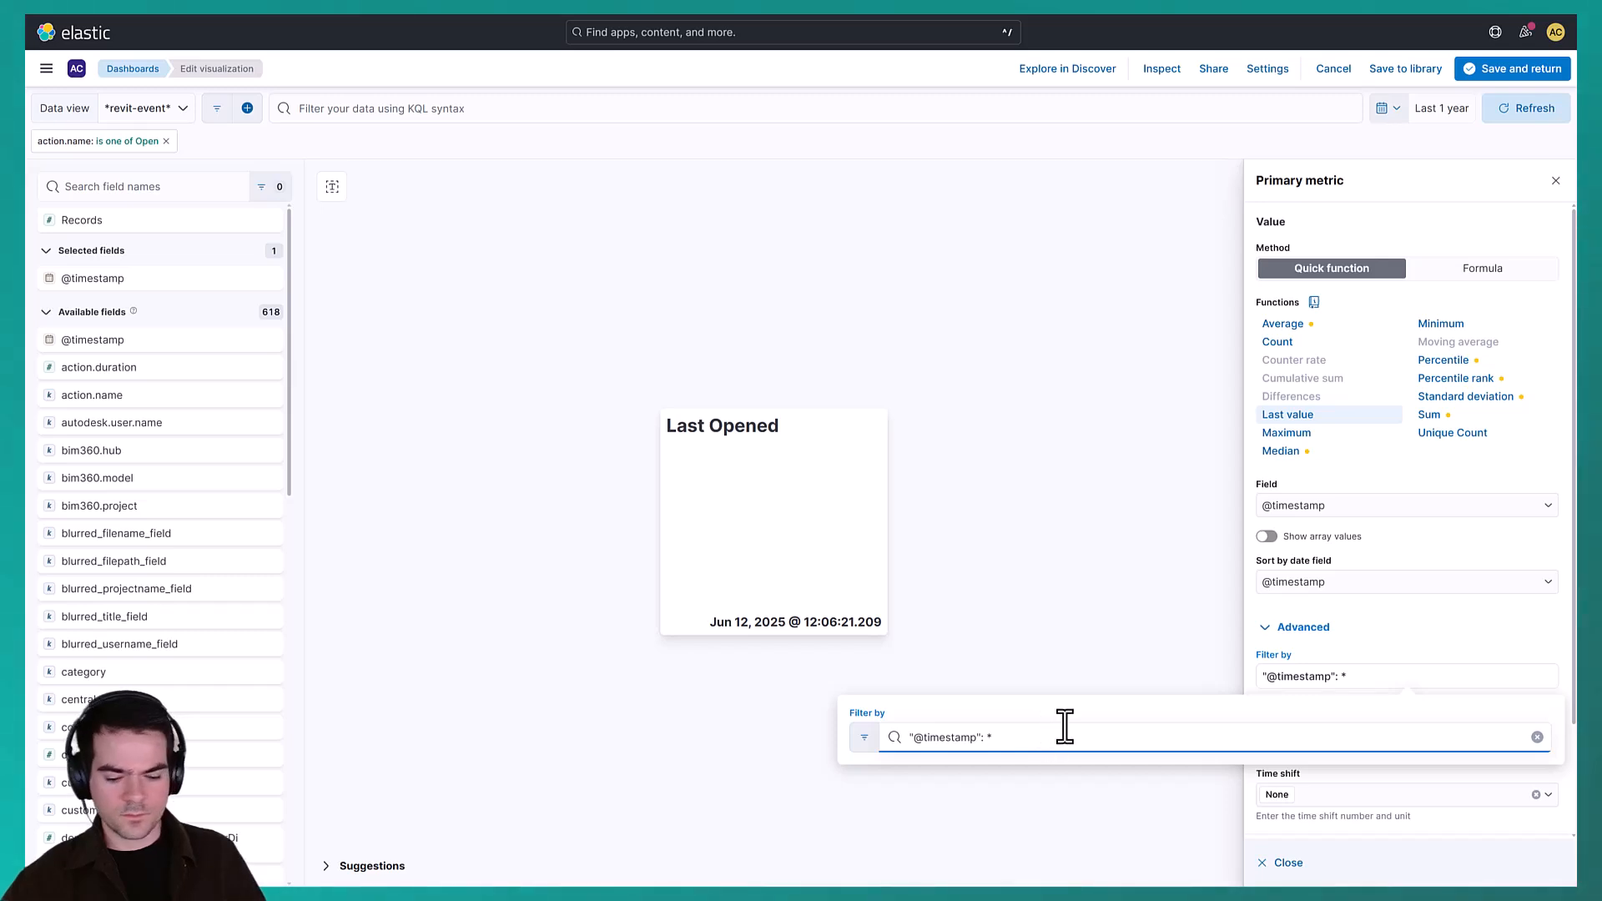
text(AND )
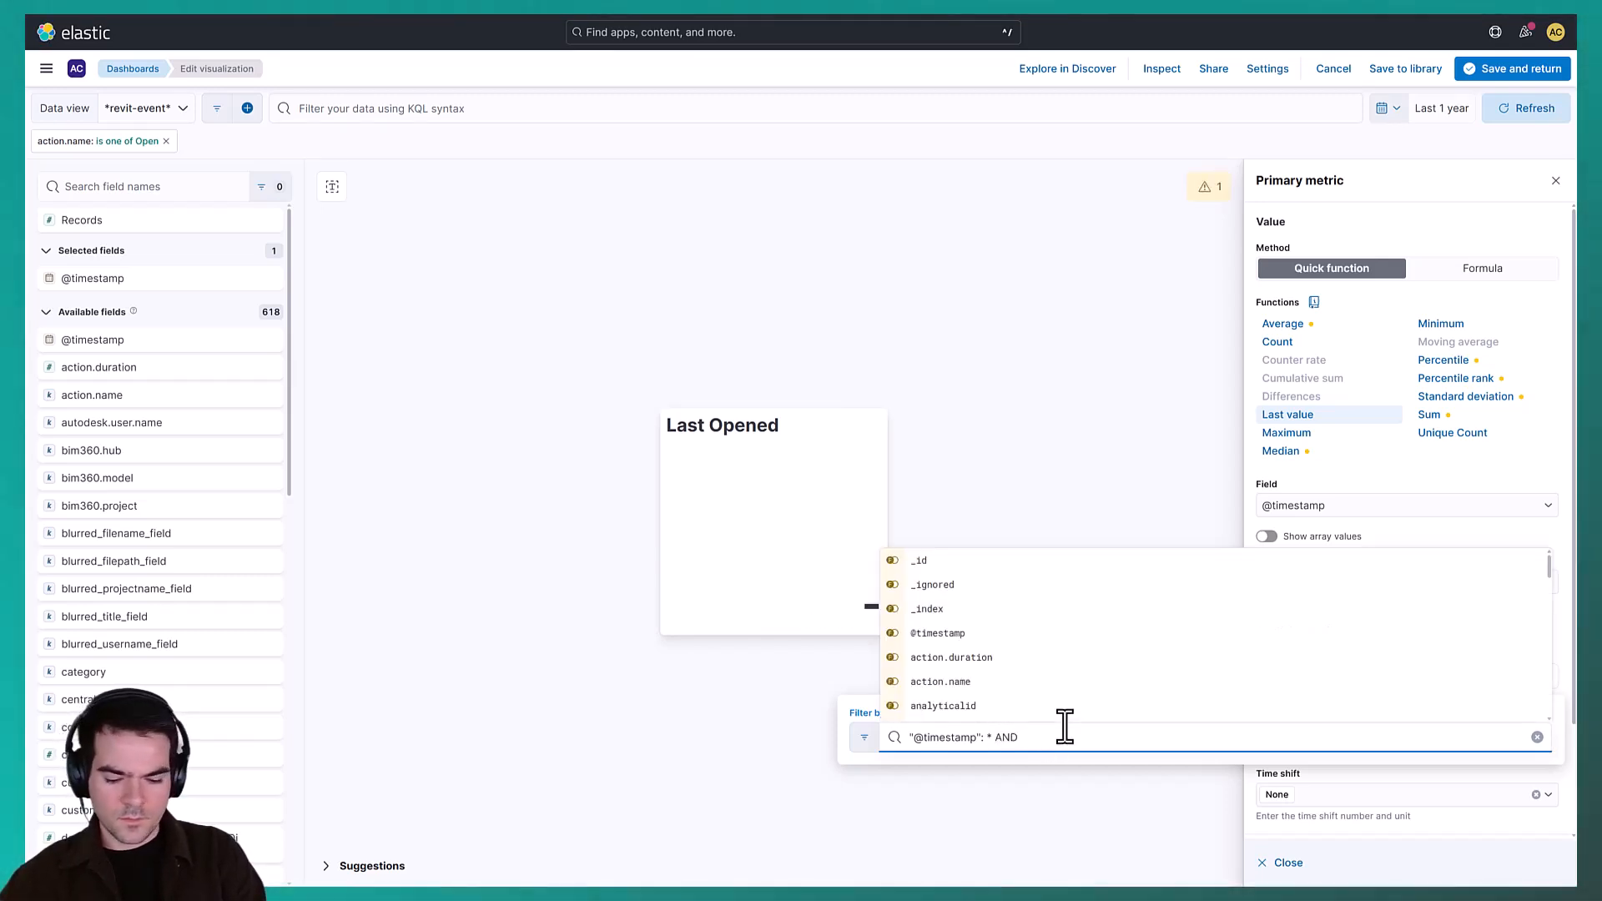
text(action)
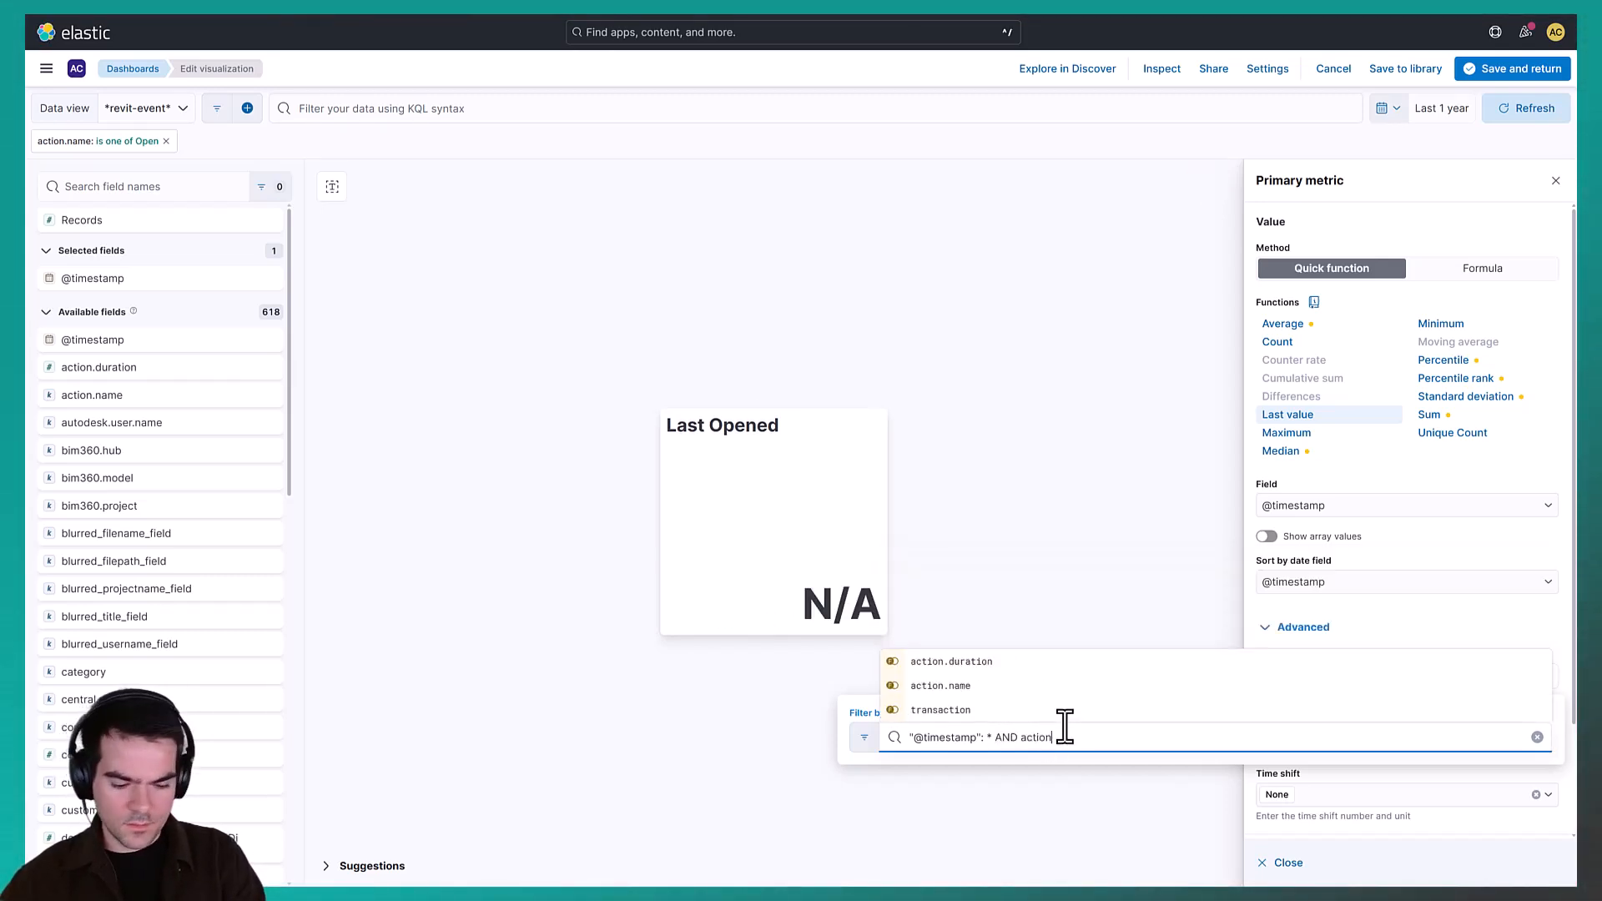
text(.name : )
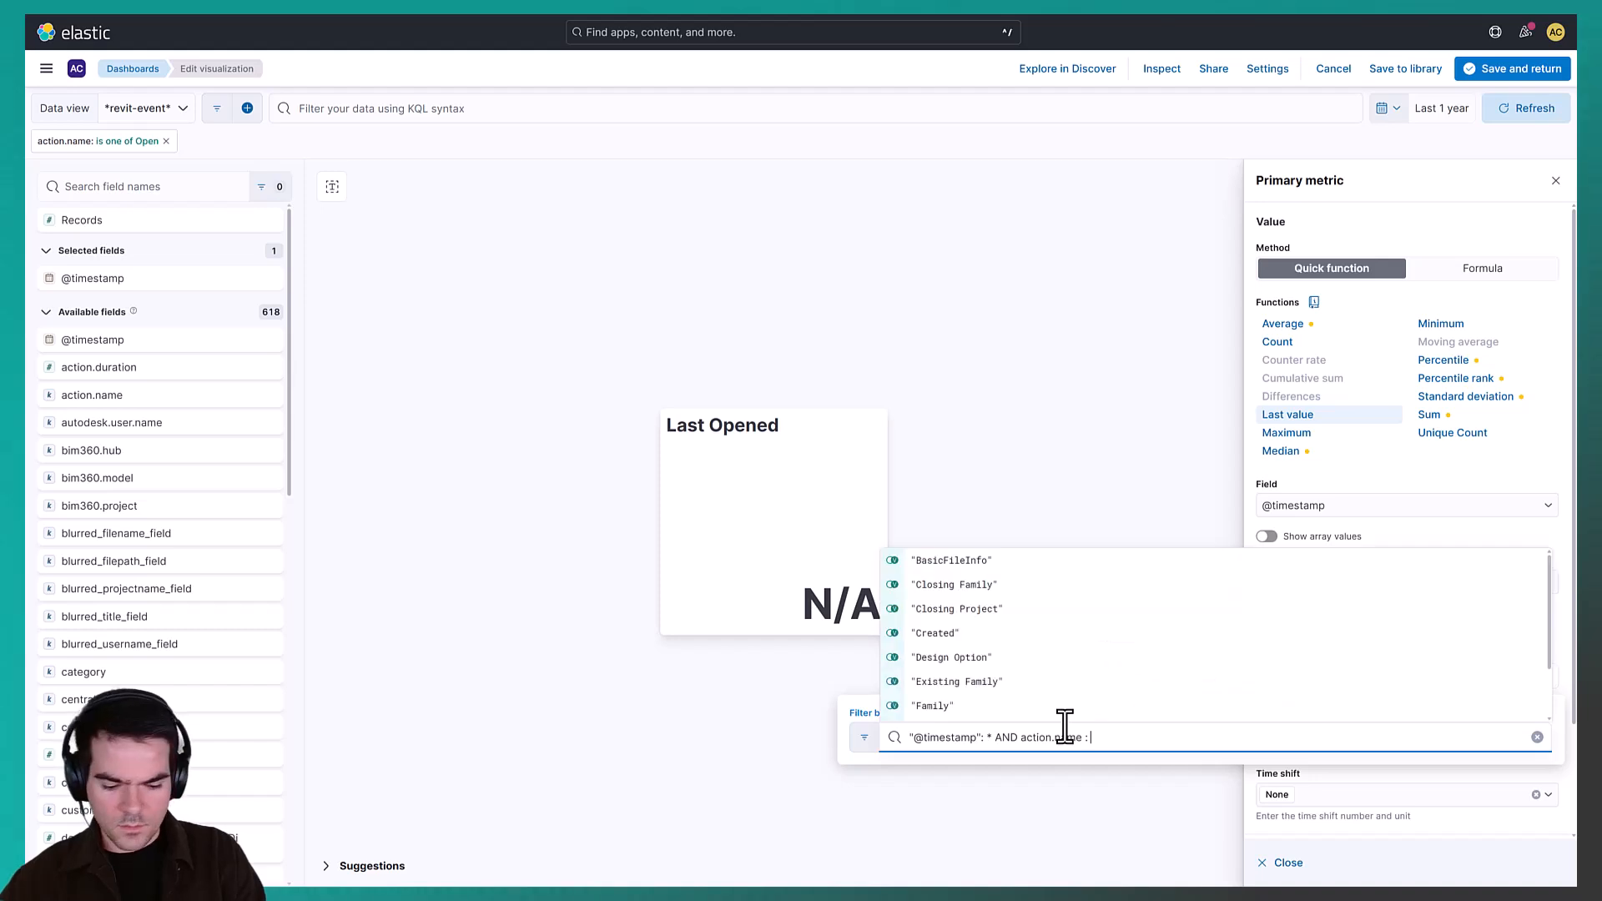
text("Open)
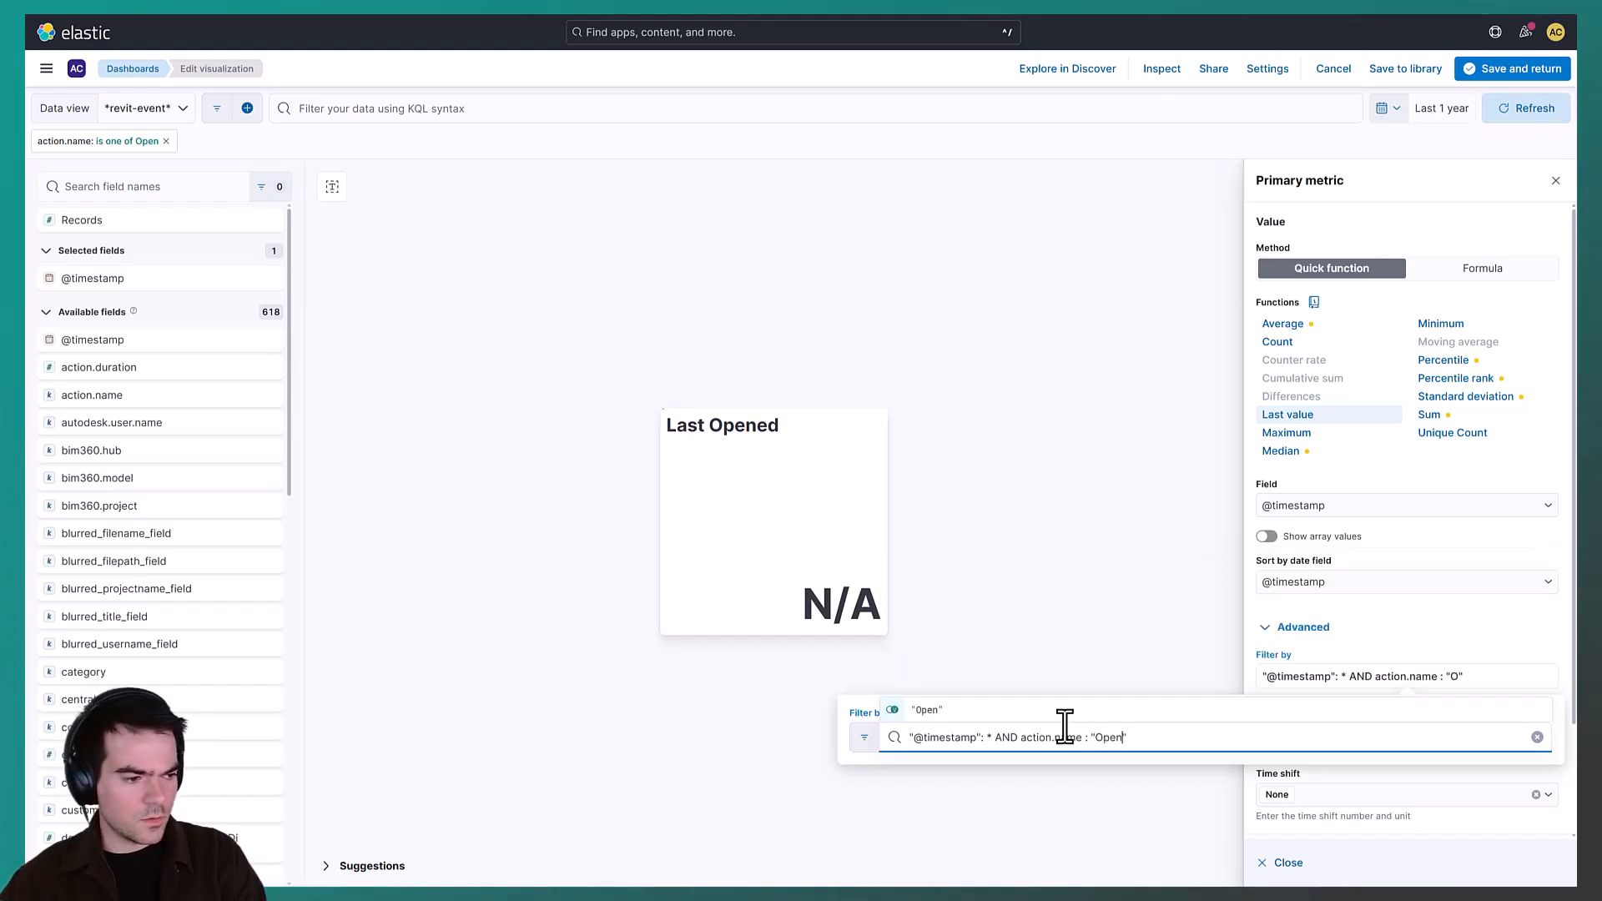
click(1418, 653)
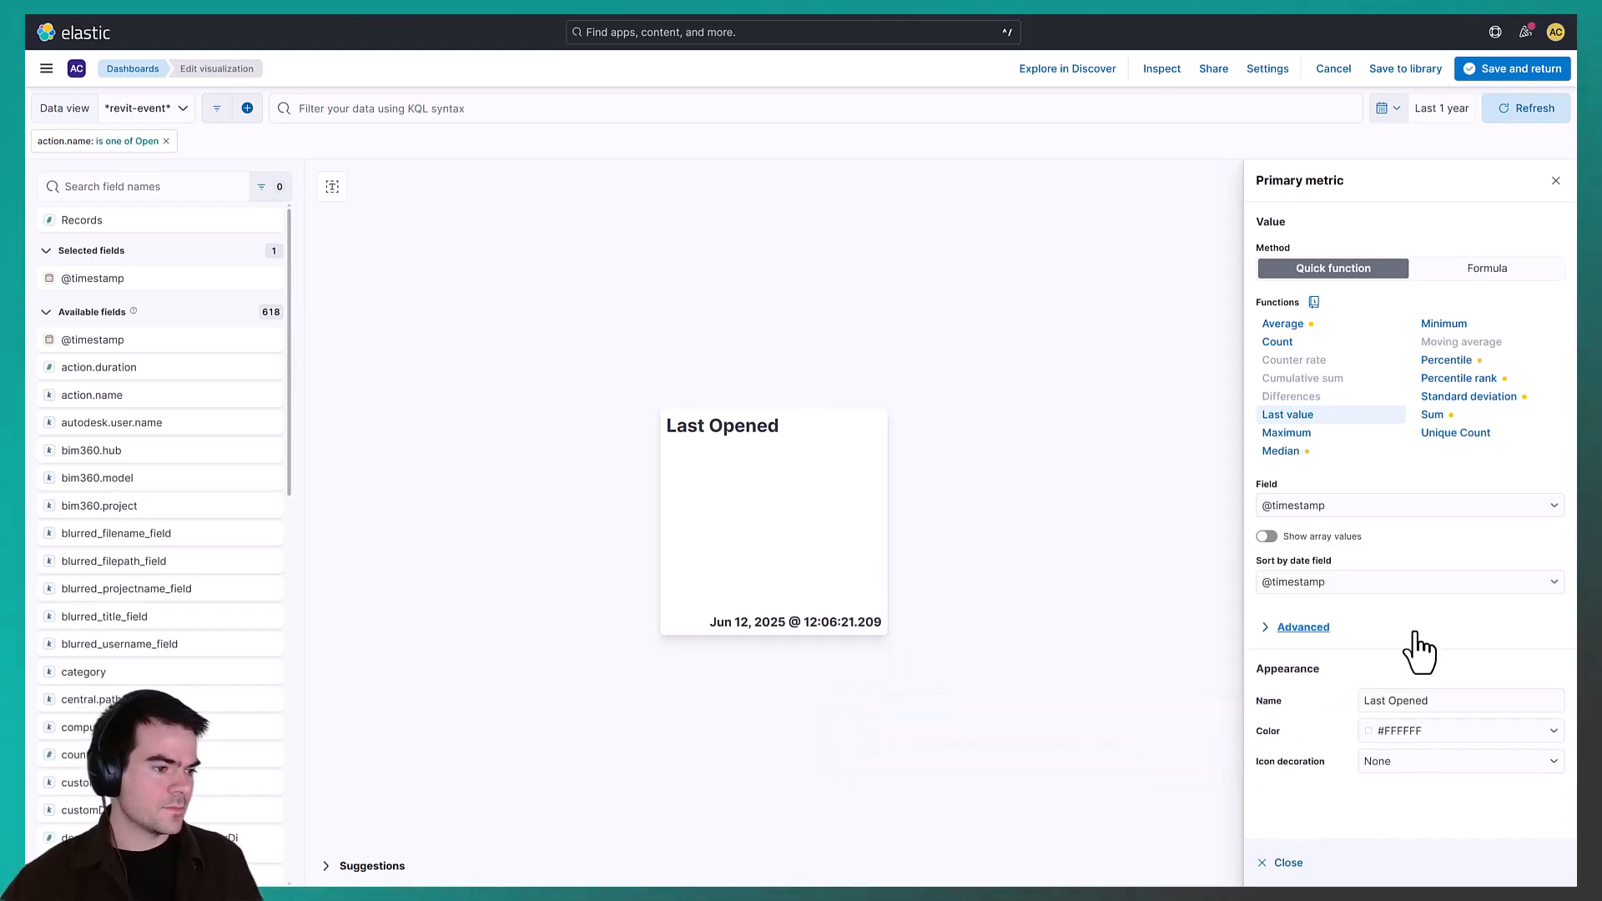
click(830, 351)
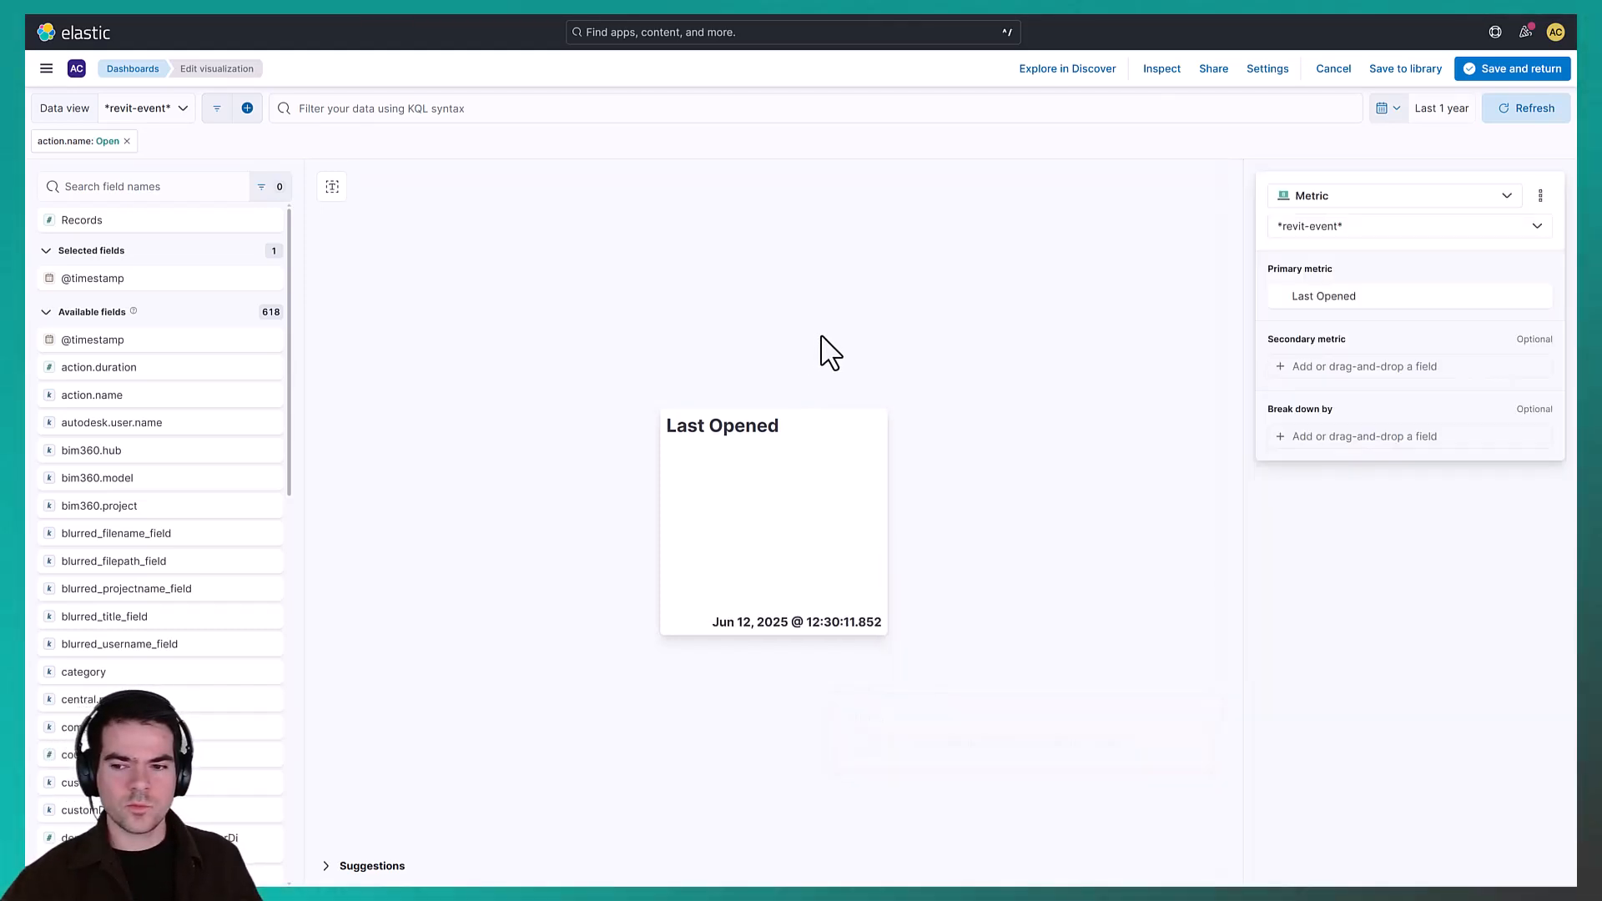
click(1532, 70)
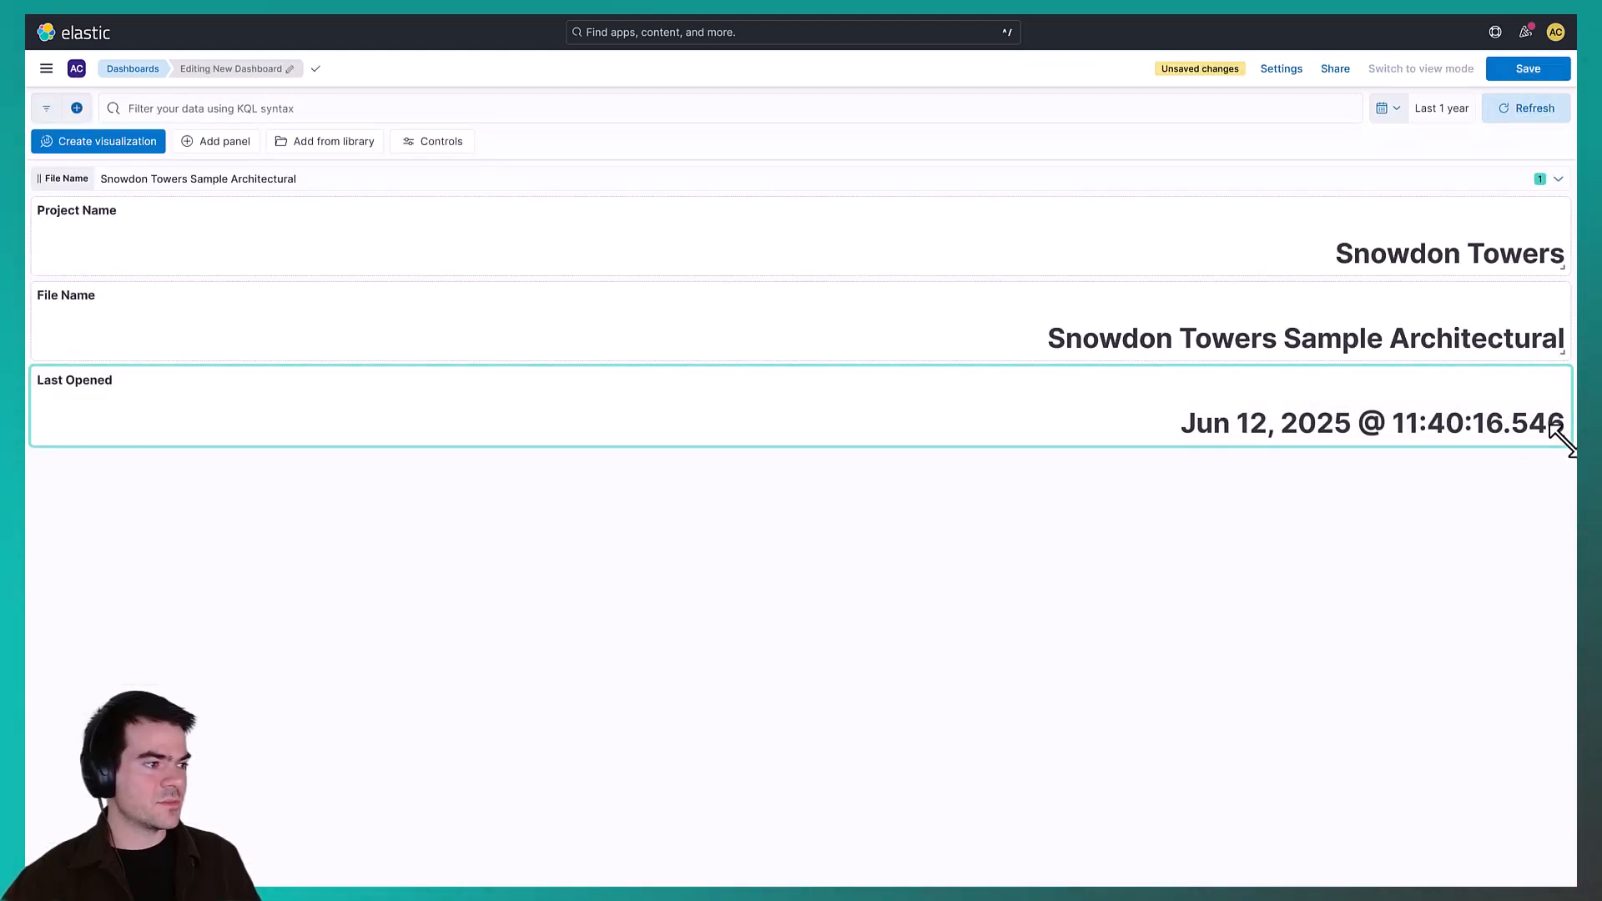
Narrow the Last Opened panel to about half the dashboard width and duplicate the File Name panel
drag(1562, 438, 771, 445)
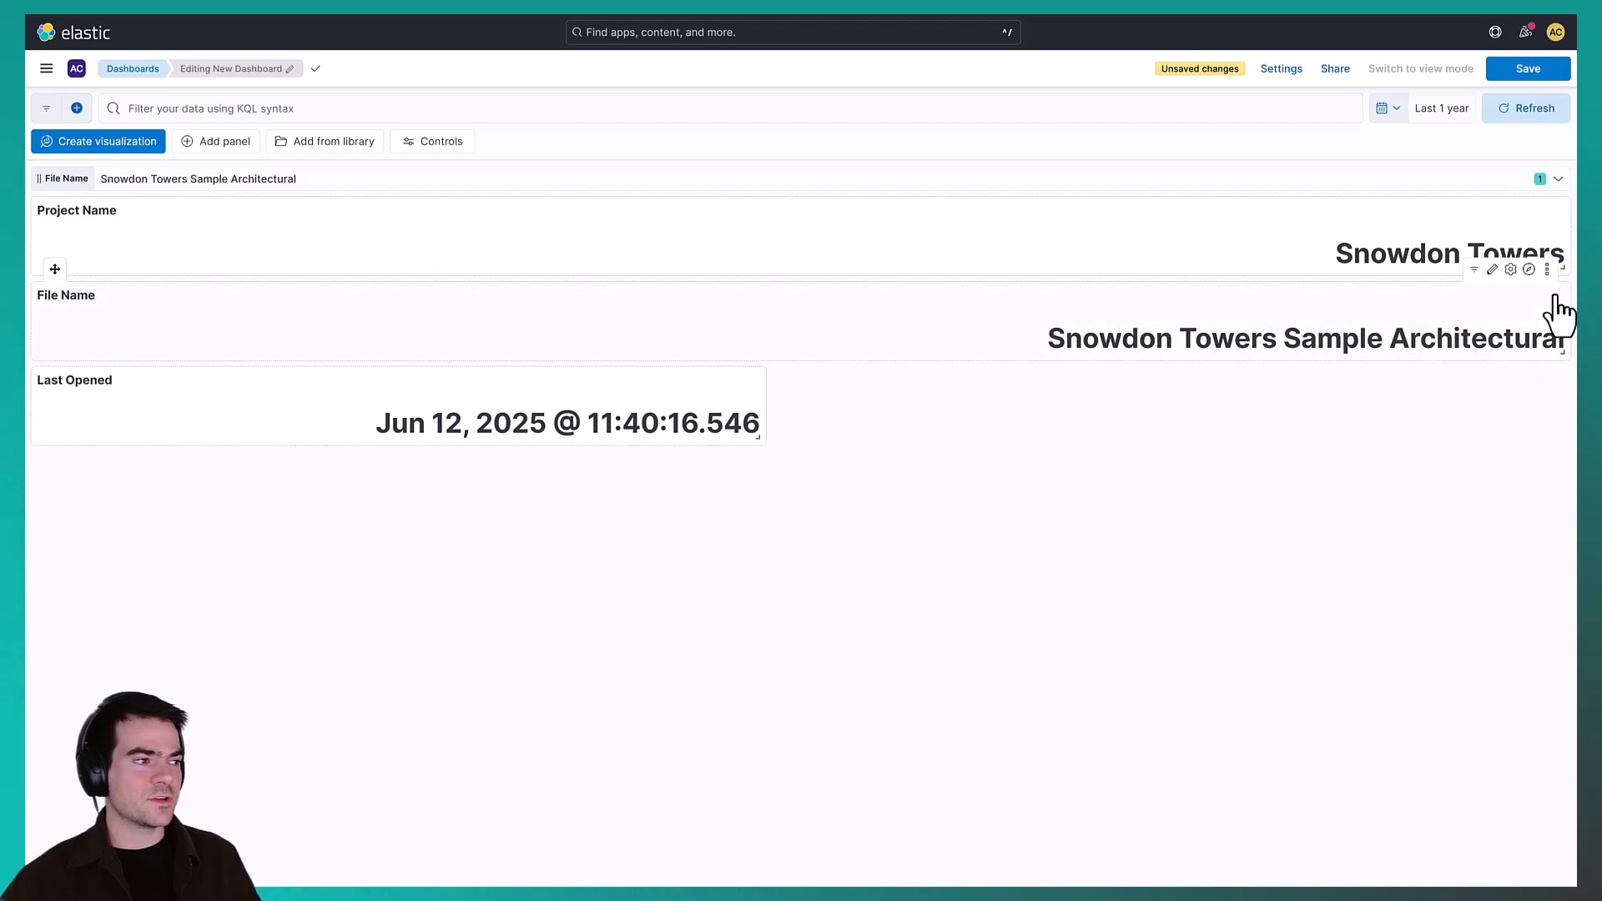
click(1548, 270)
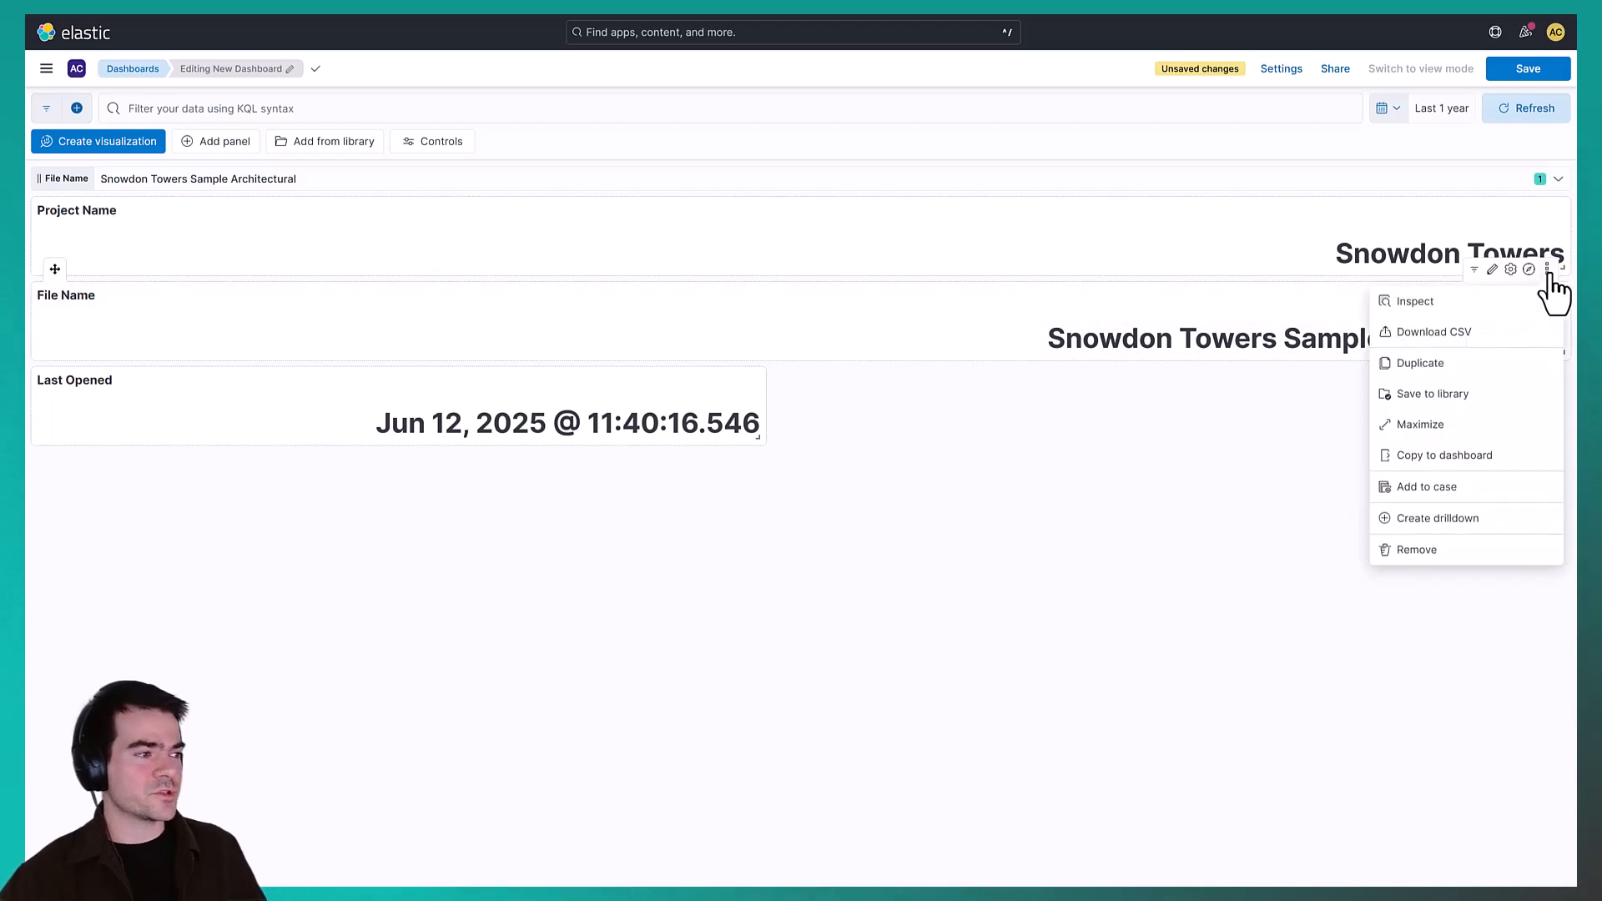
click(1462, 362)
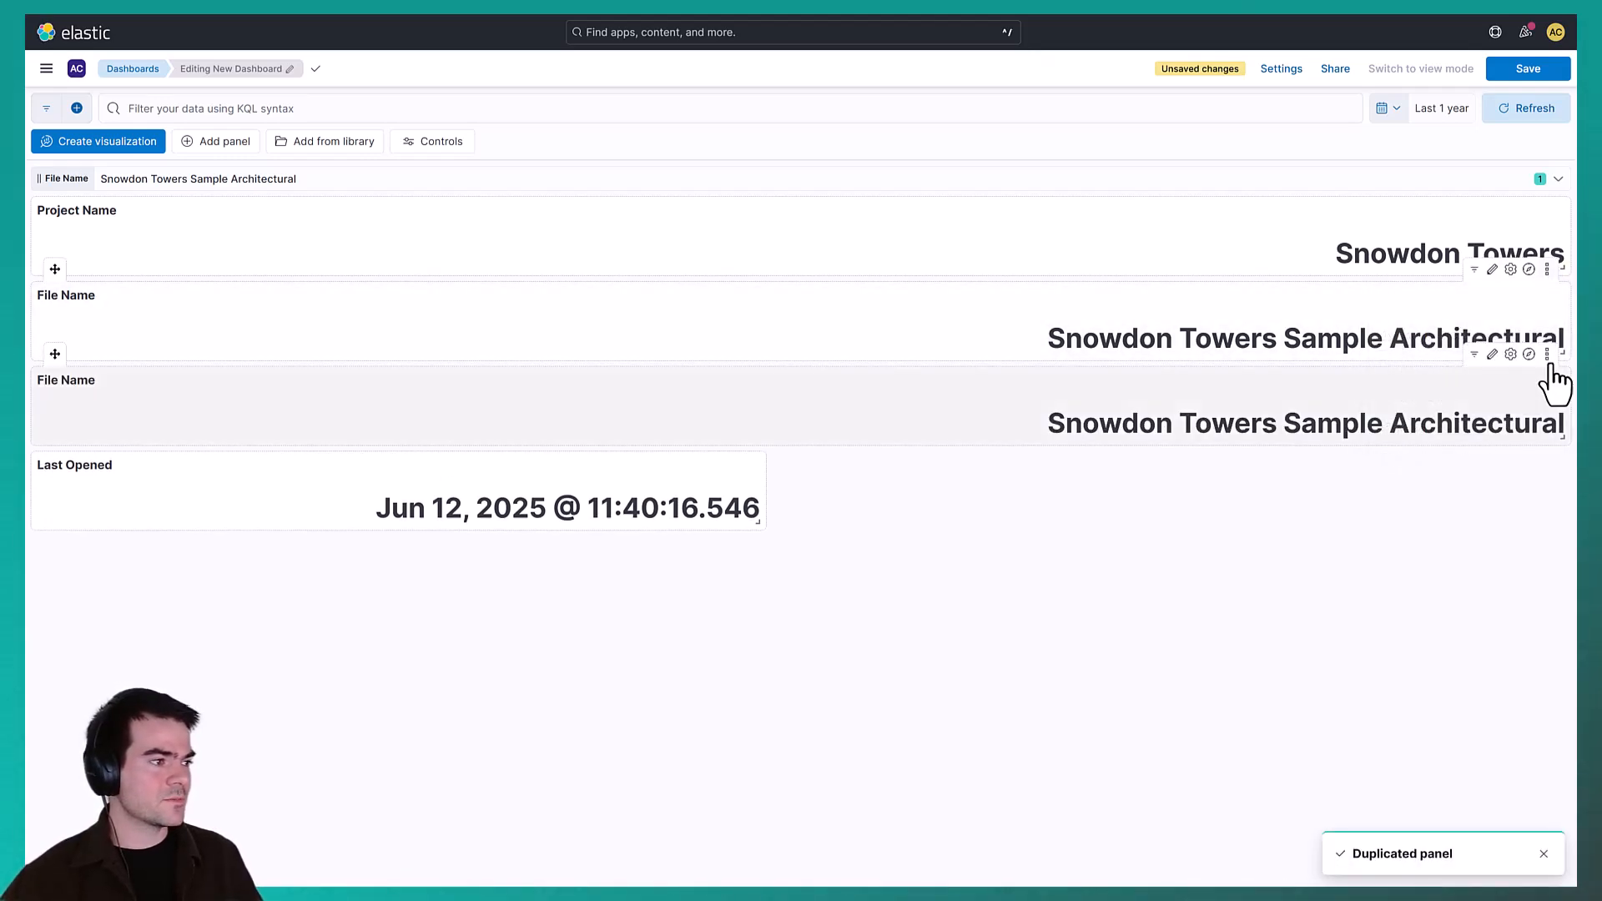
Open the duplicated File Name metric in Lens and change its primary metric field to software.version
click(1549, 359)
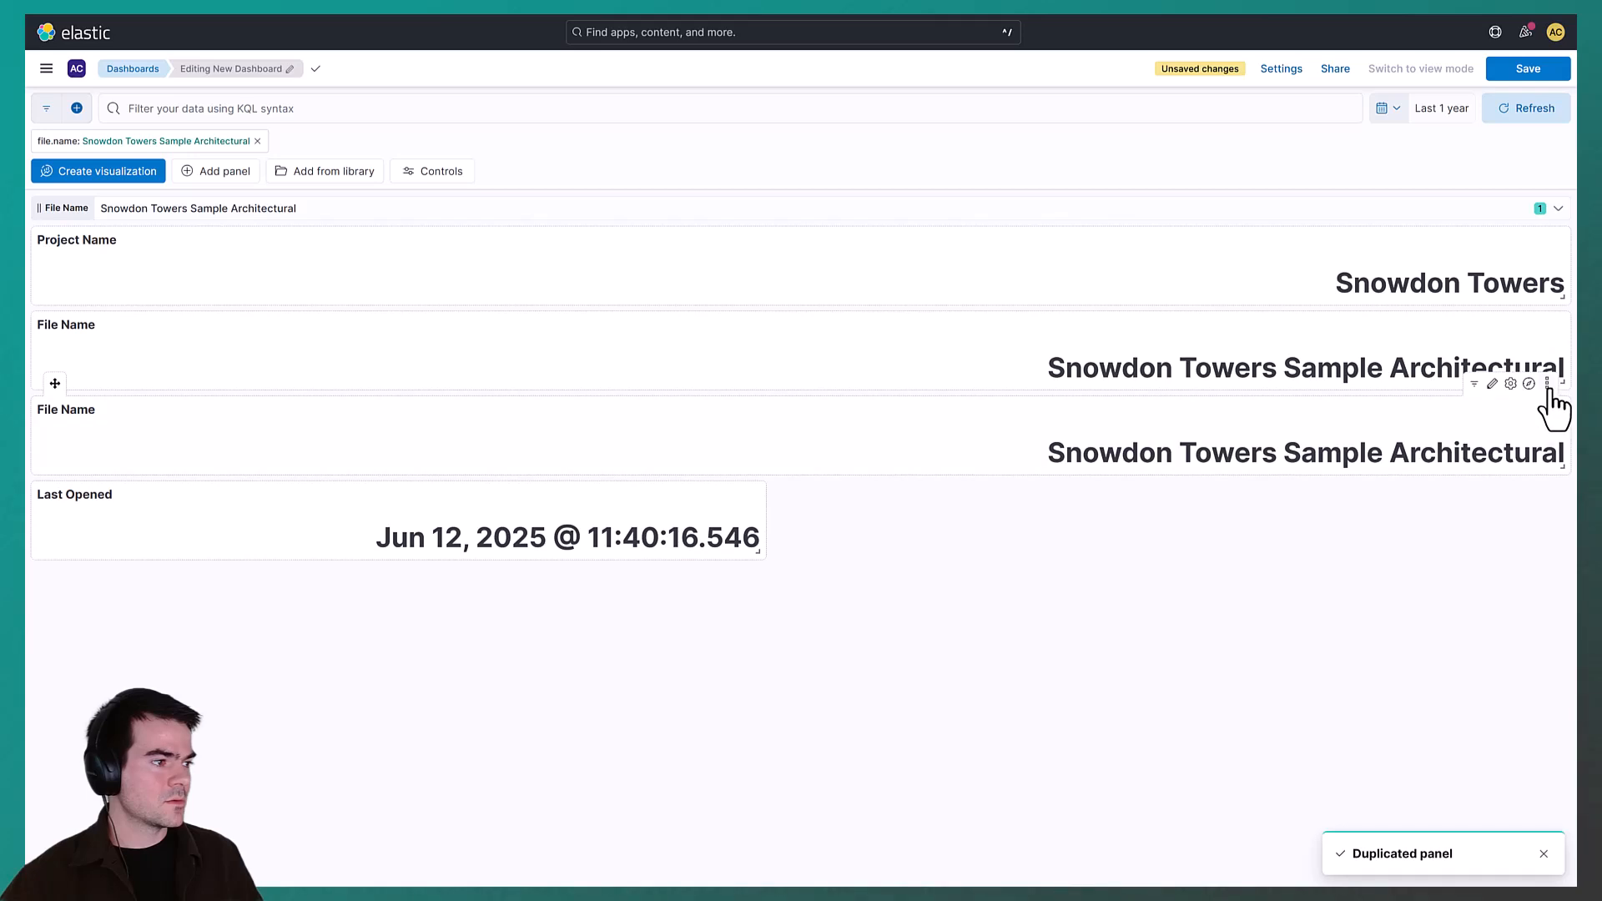
click(1547, 384)
click(1491, 383)
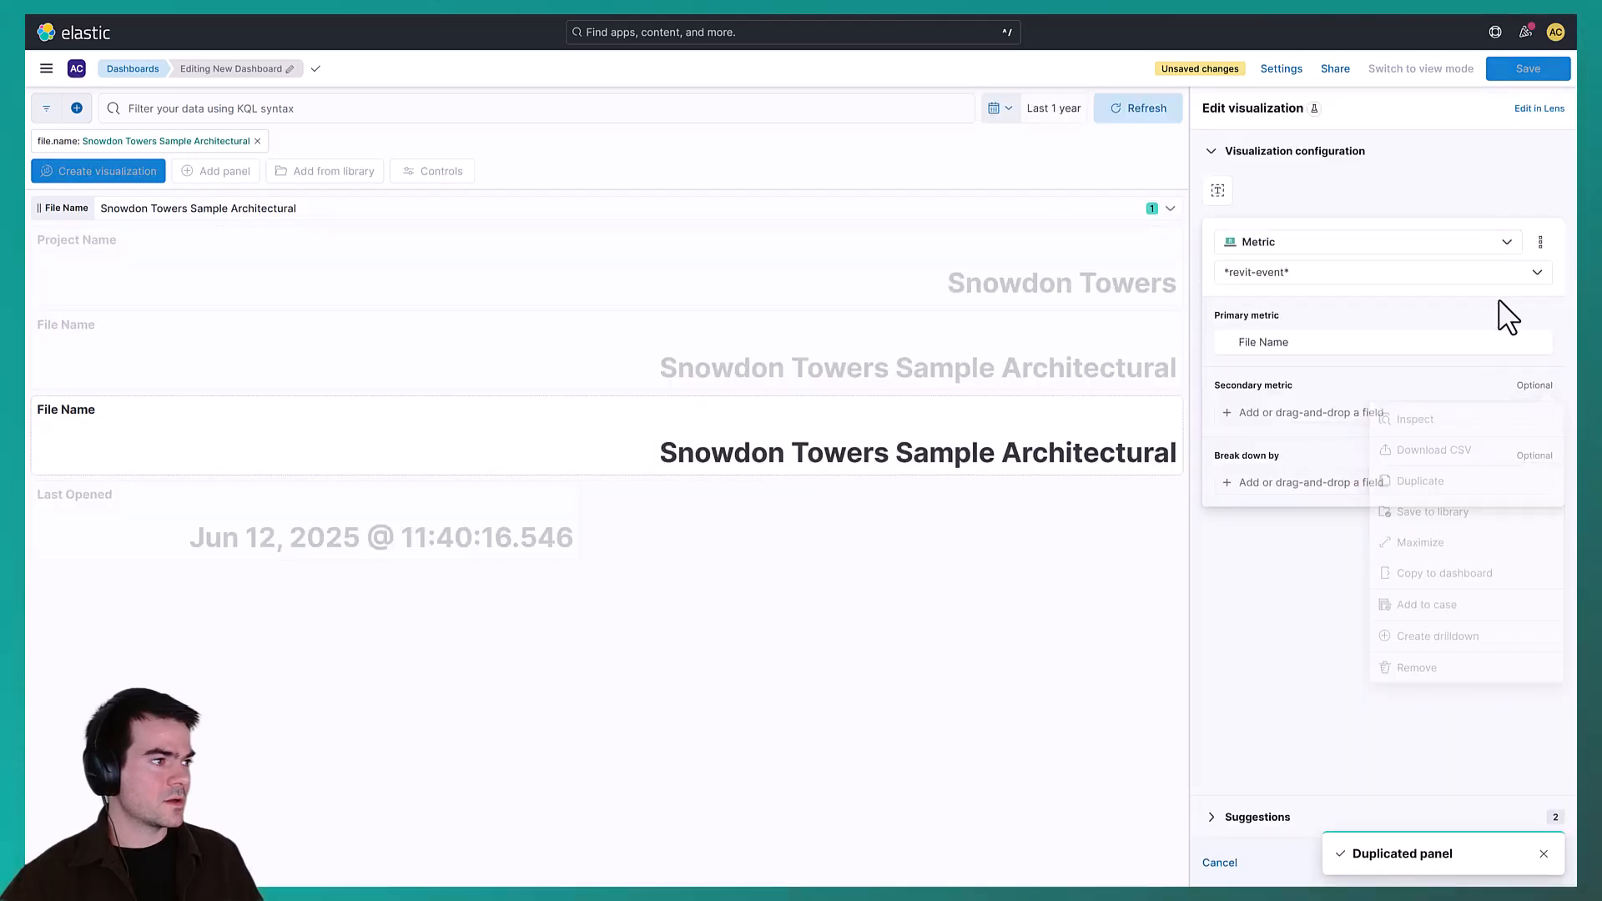
click(1542, 110)
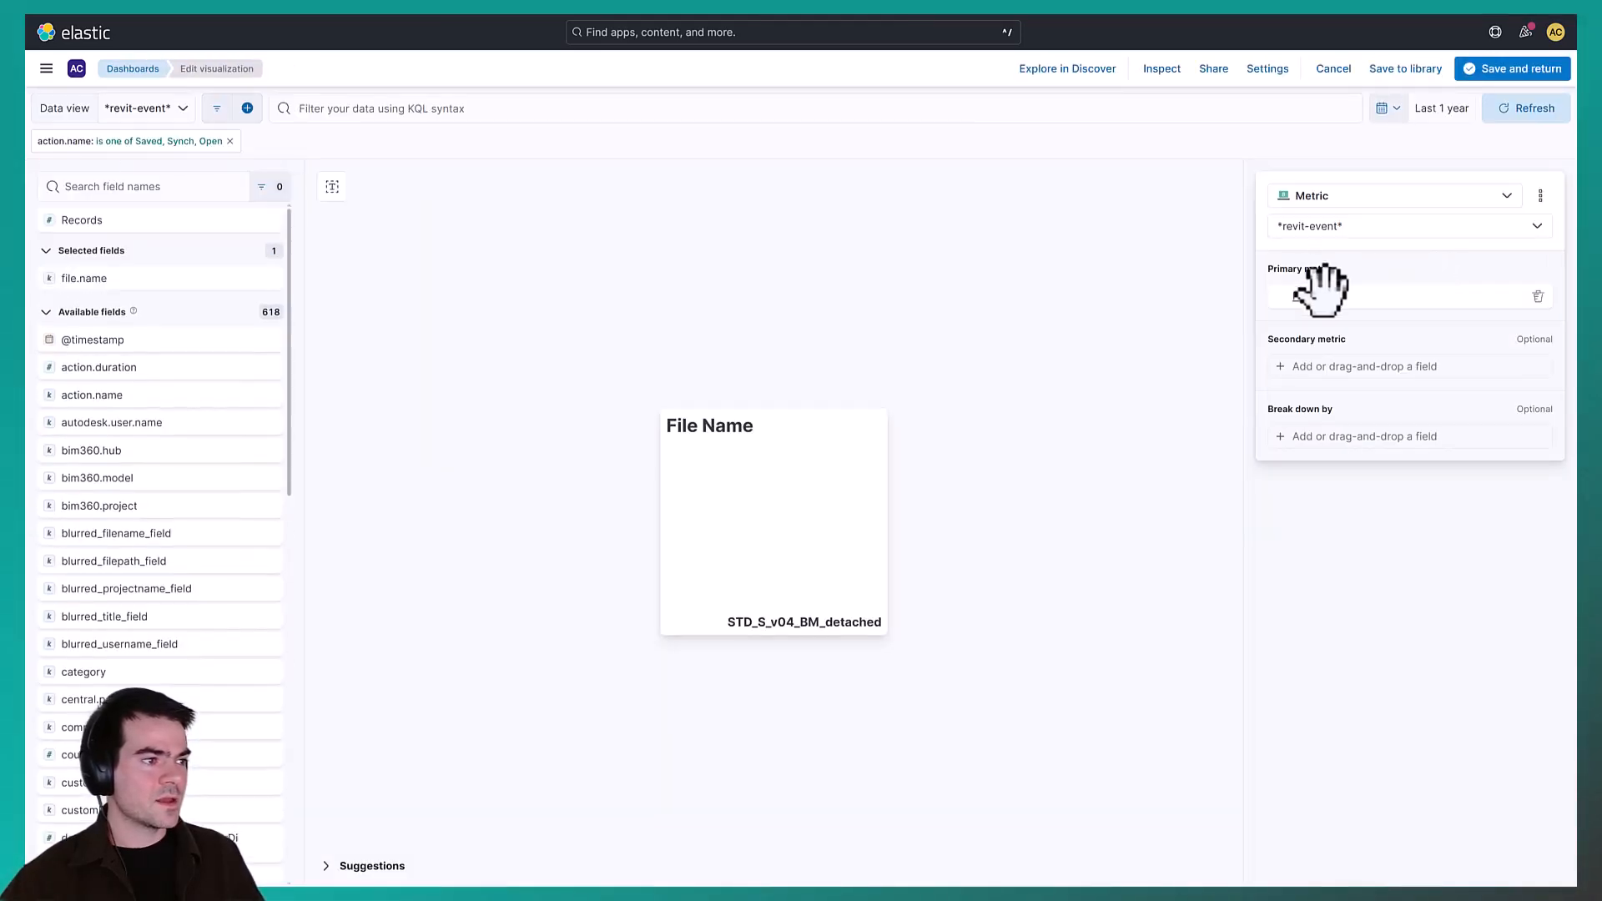
click(1358, 288)
click(1347, 505)
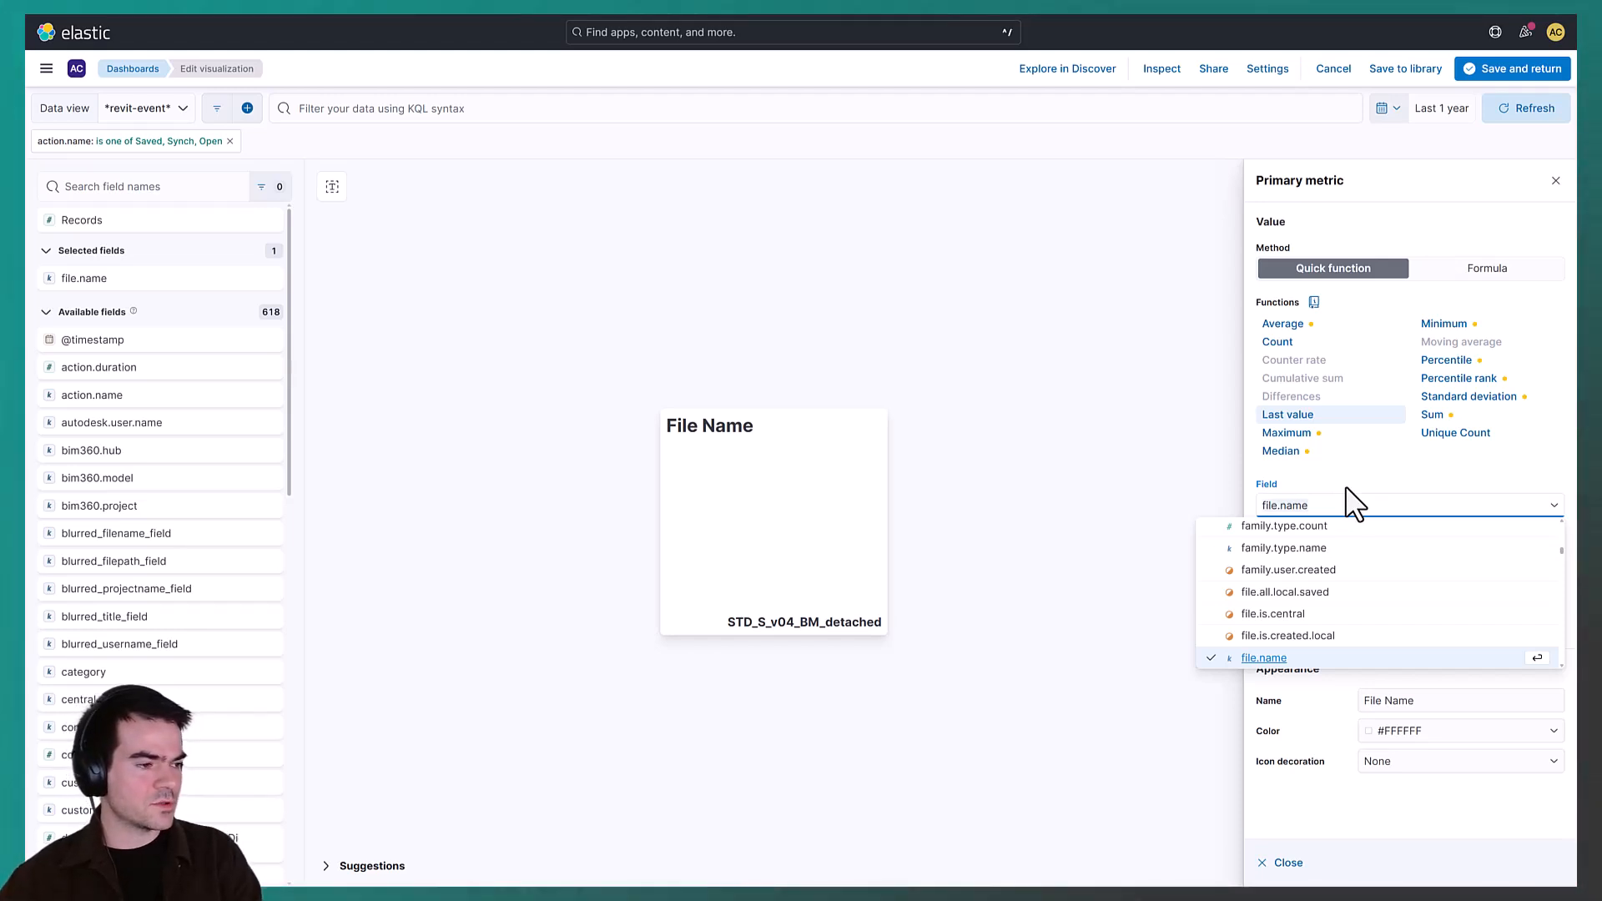
text(verp)
key(BackSpace)
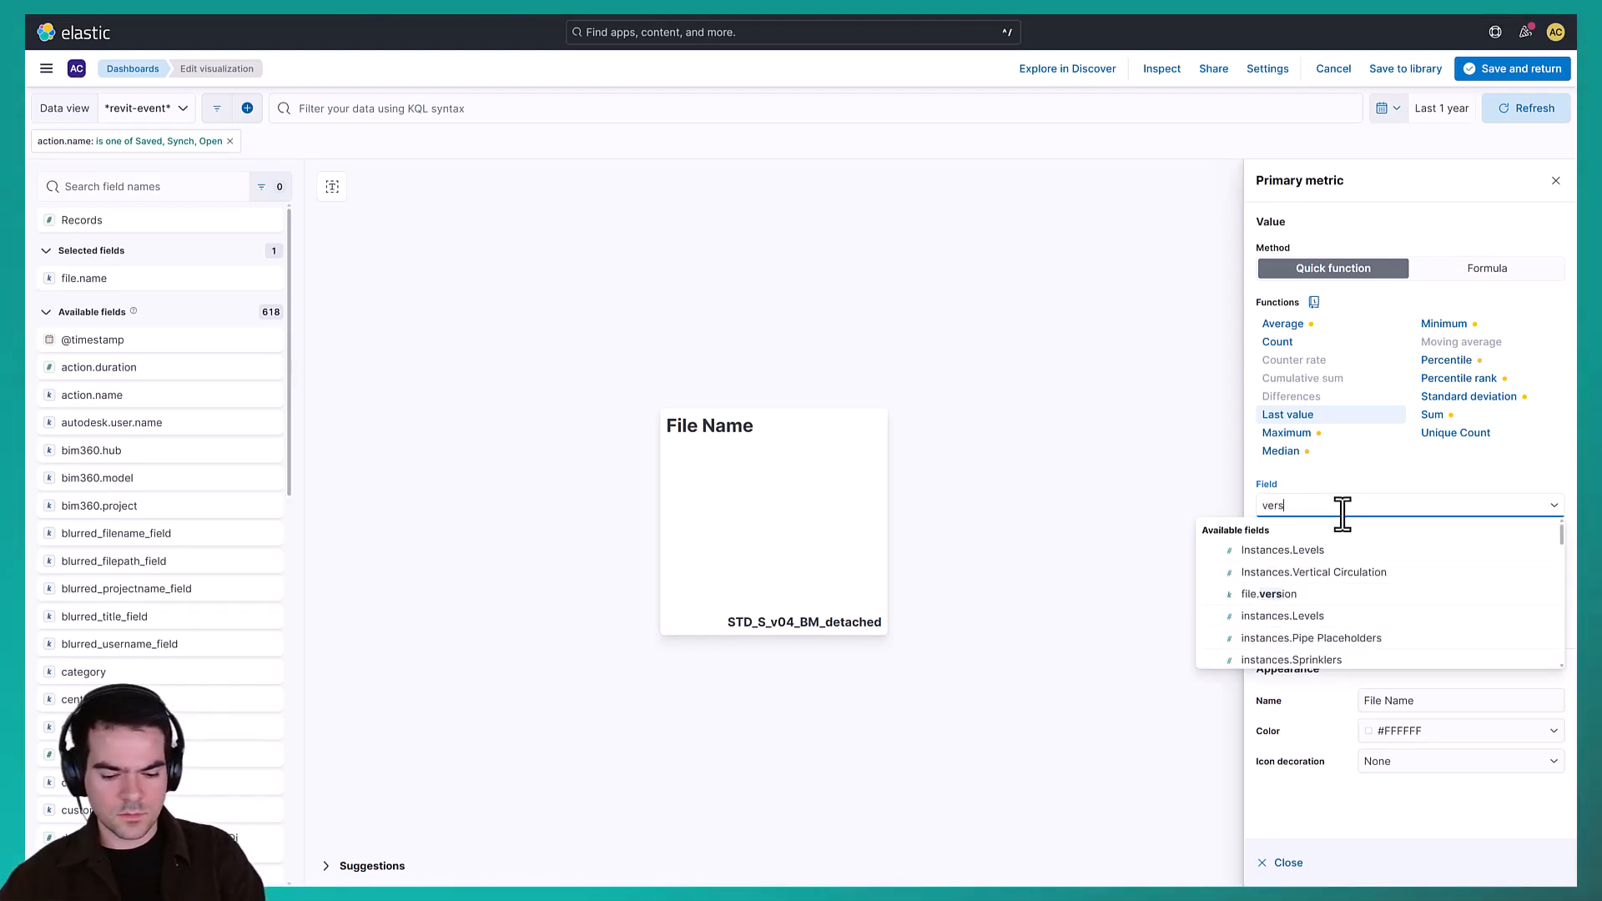
text(sio)
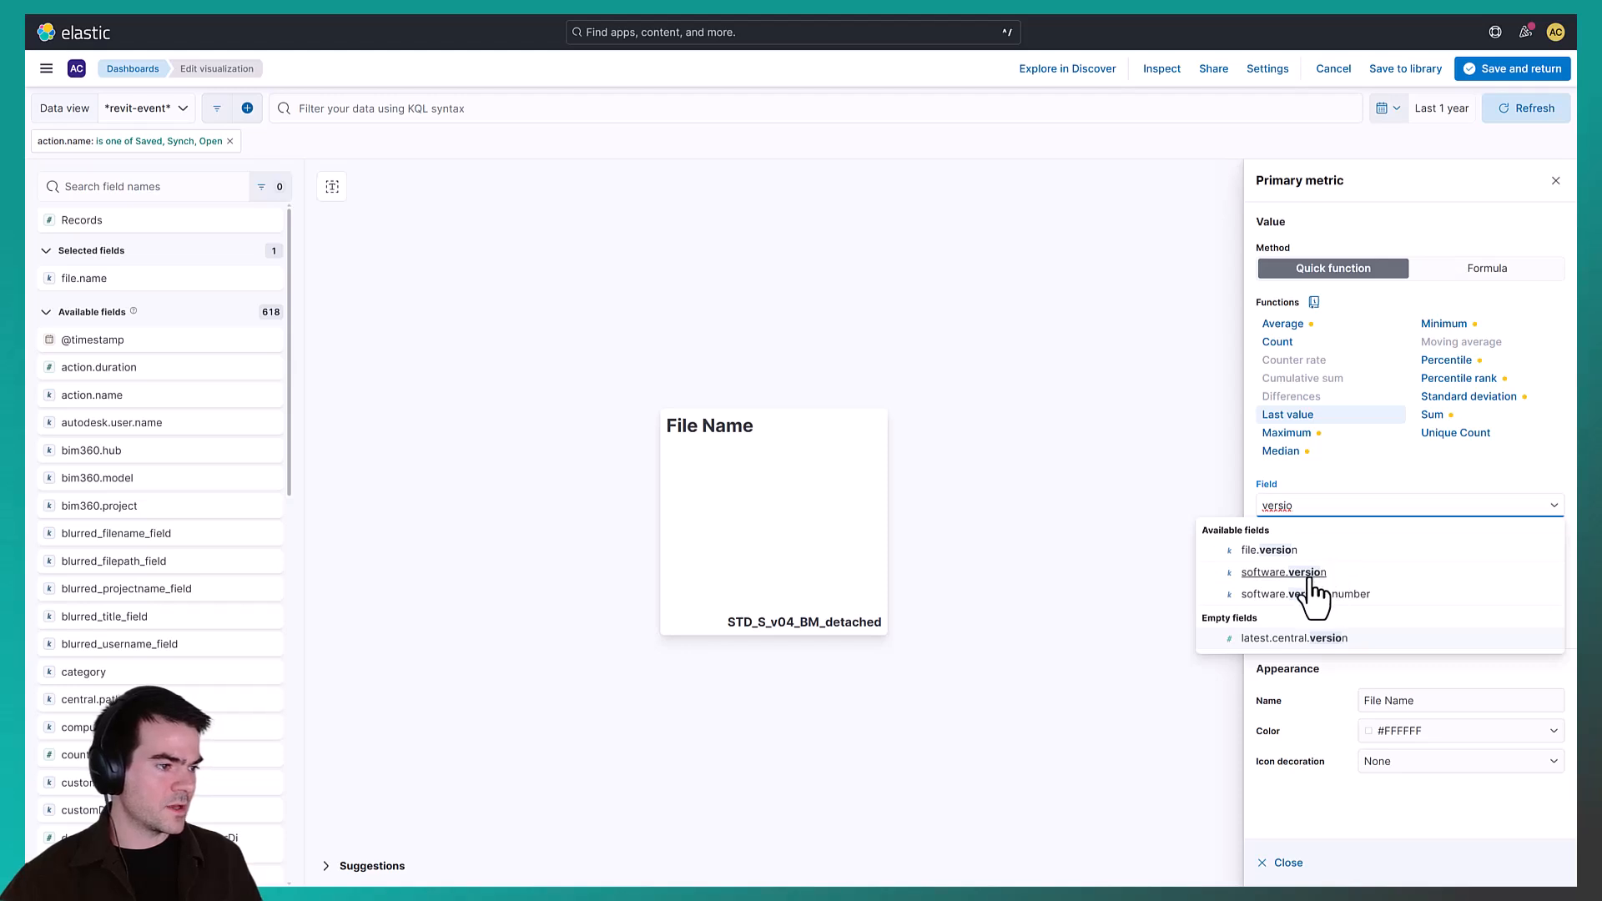
click(1319, 580)
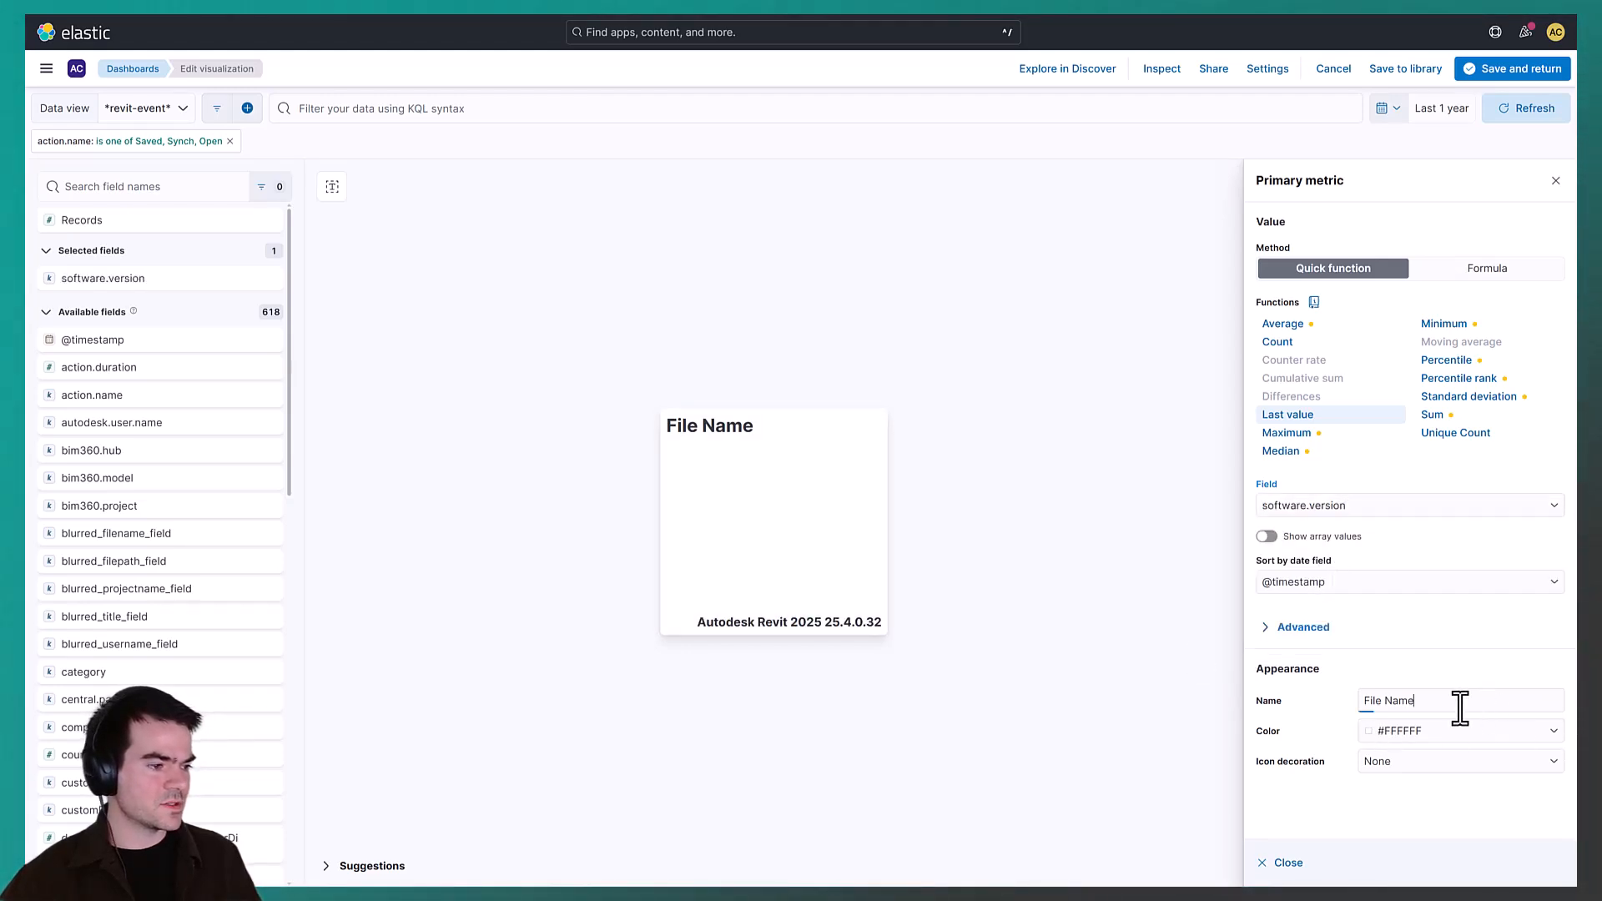
Rename the primary metric to "Software Version" and save the visualization back to the dashboard
key(ctrl+a)
text(Sof)
text(tw)
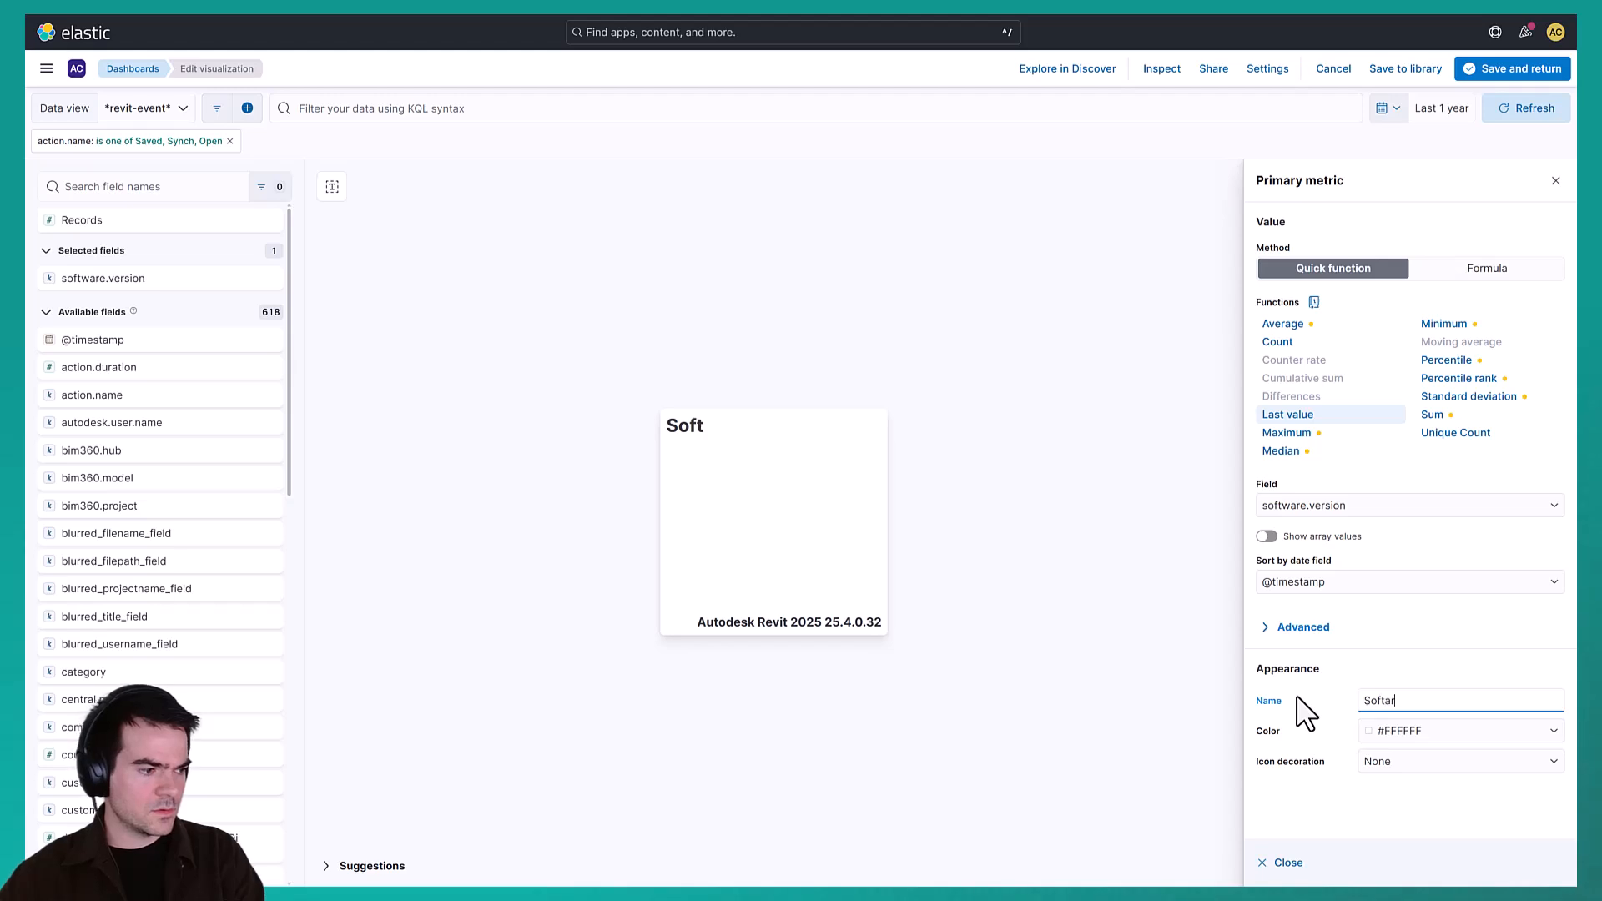
text(are Version)
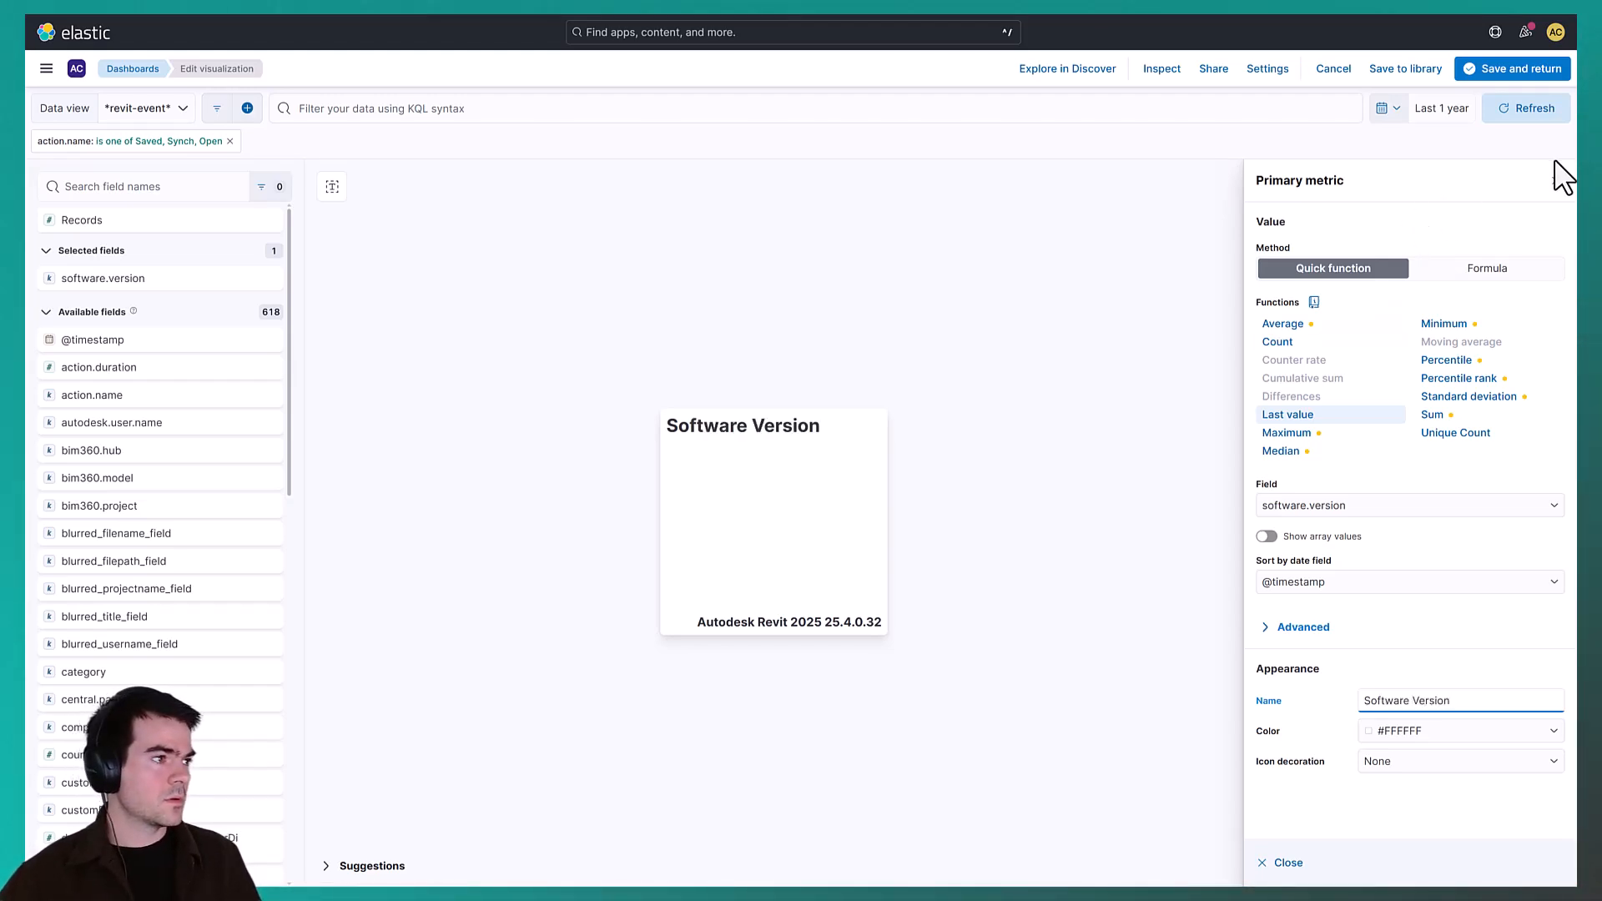
click(1557, 177)
click(1534, 71)
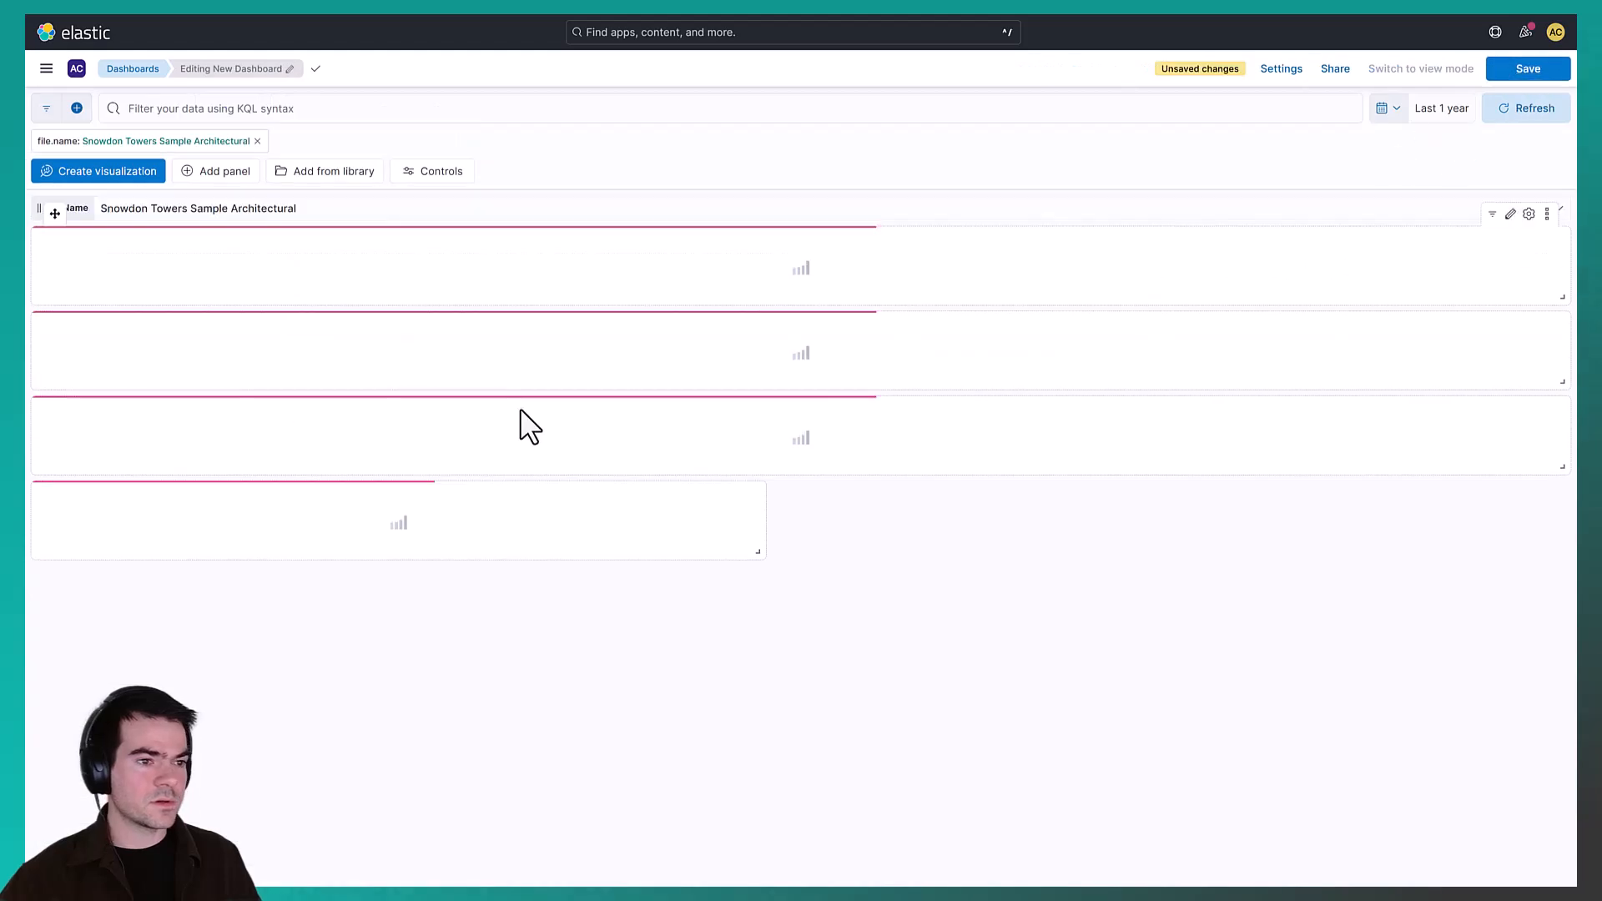
Resize the Software Version panel to about half width and place it beside Last Opened, filling the rest of that row at equal height
drag(1563, 468, 762, 484)
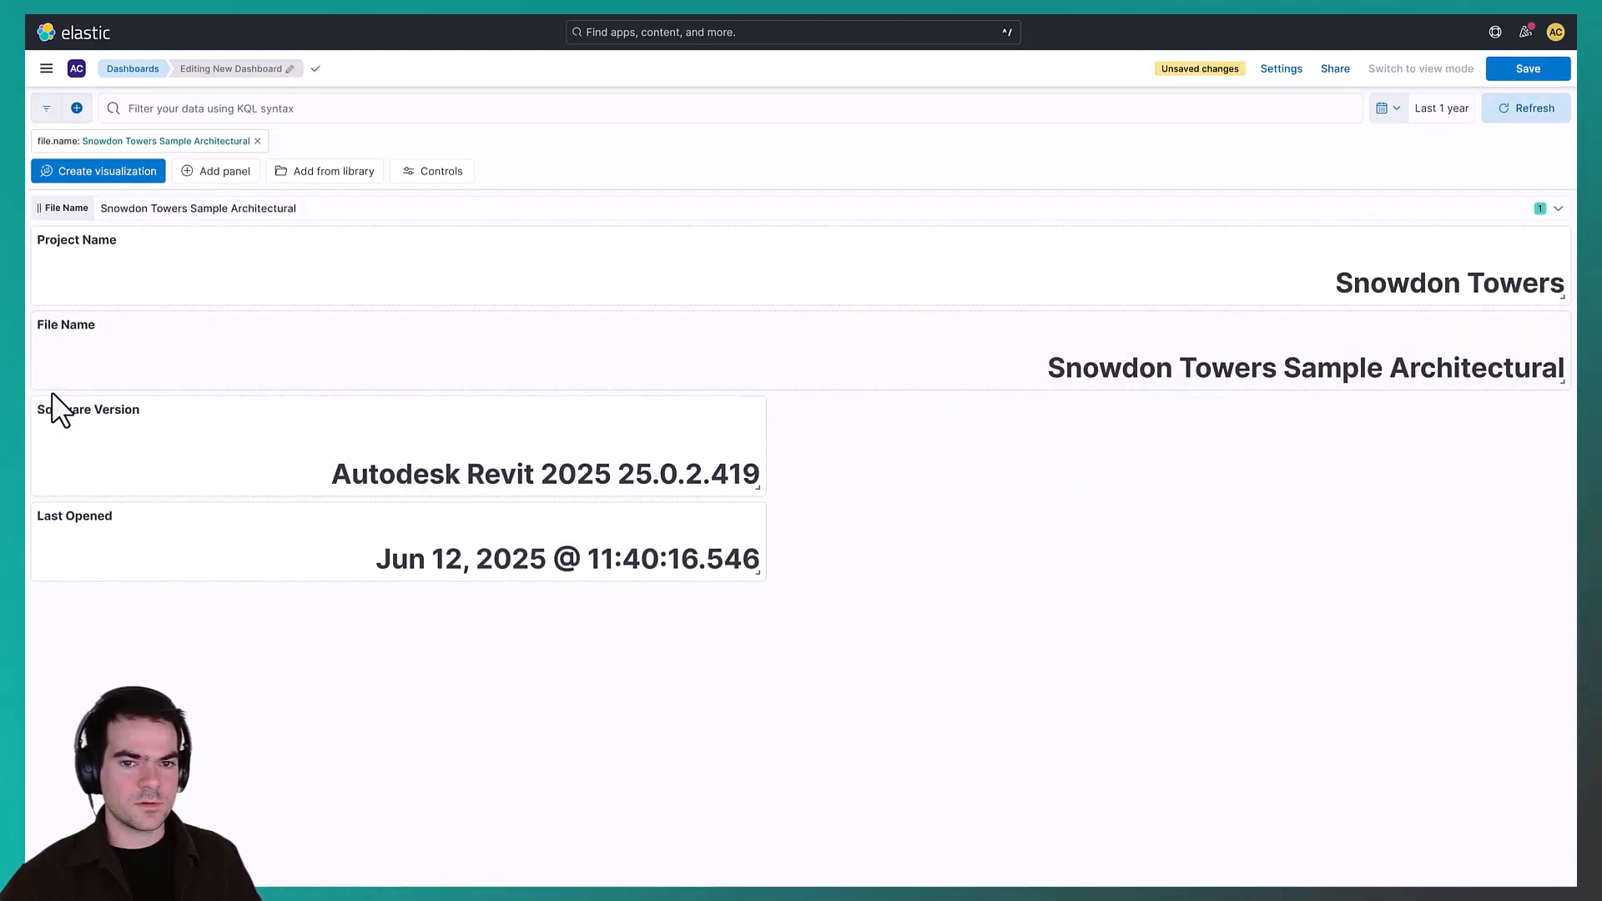
drag(54, 409, 808, 406)
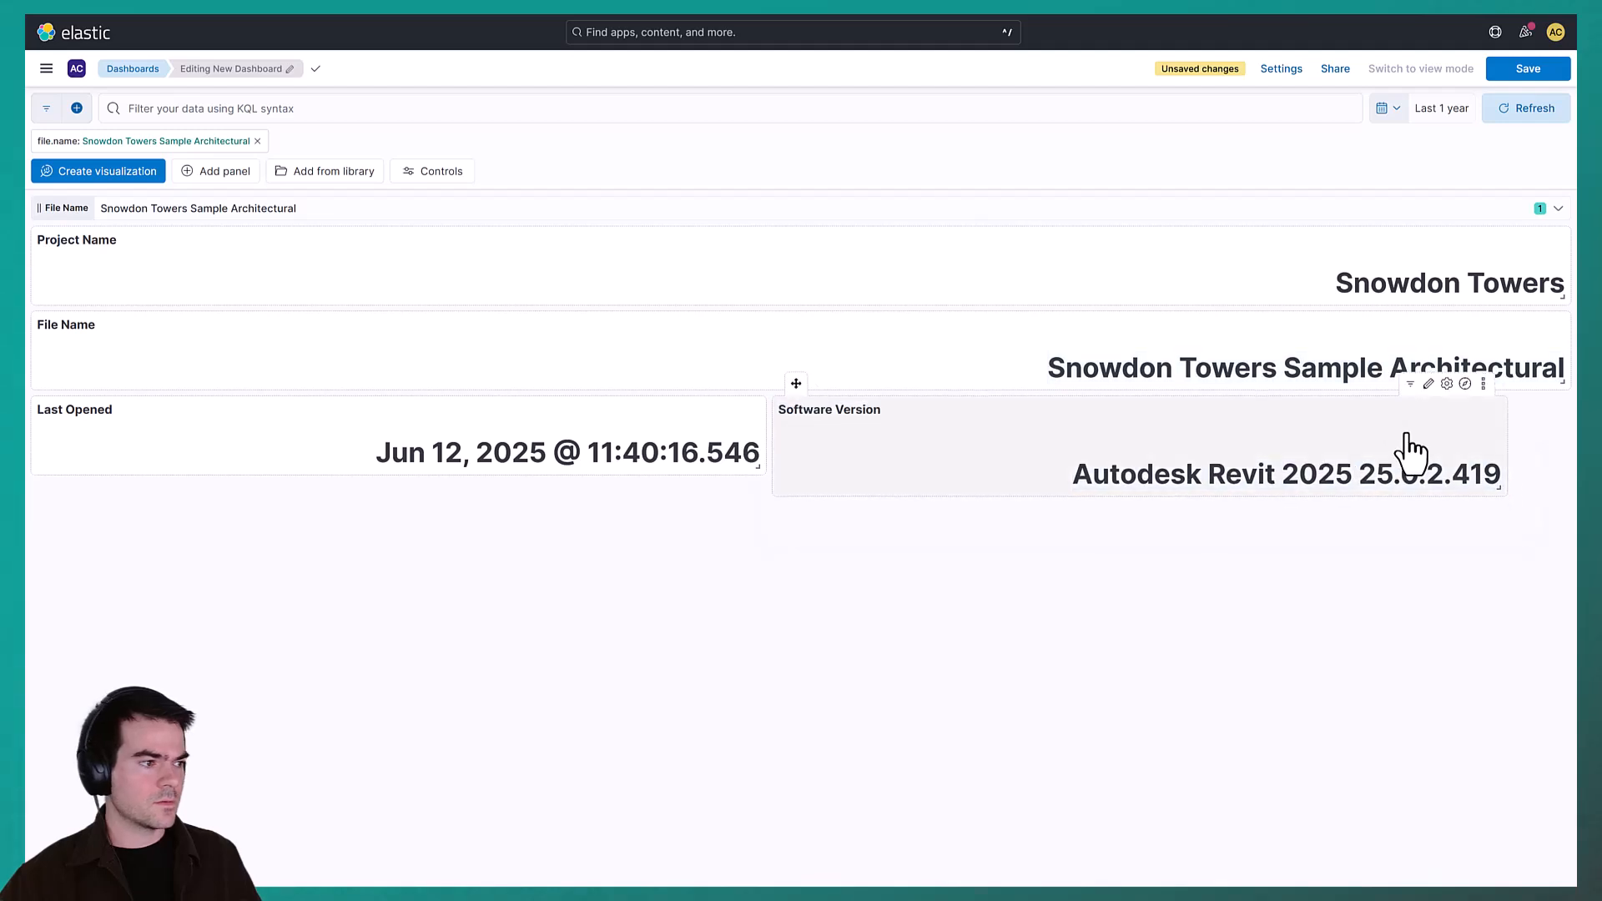
drag(1510, 493, 1564, 469)
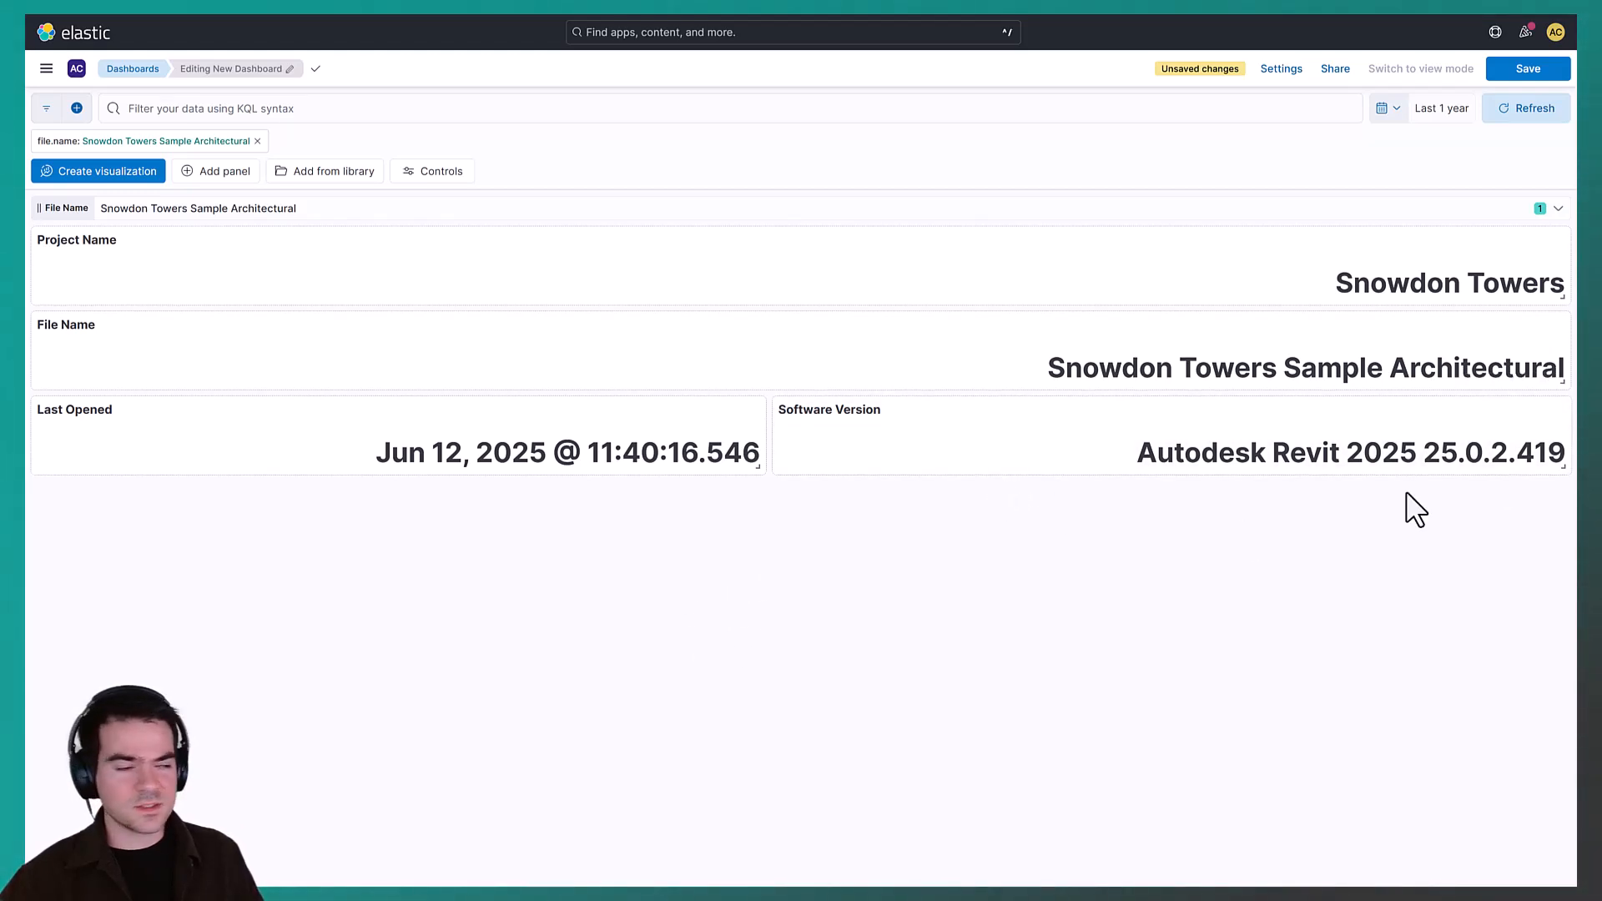
Duplicate the Software Version panel on the dashboard
mouse_move(1555, 422)
click(1549, 385)
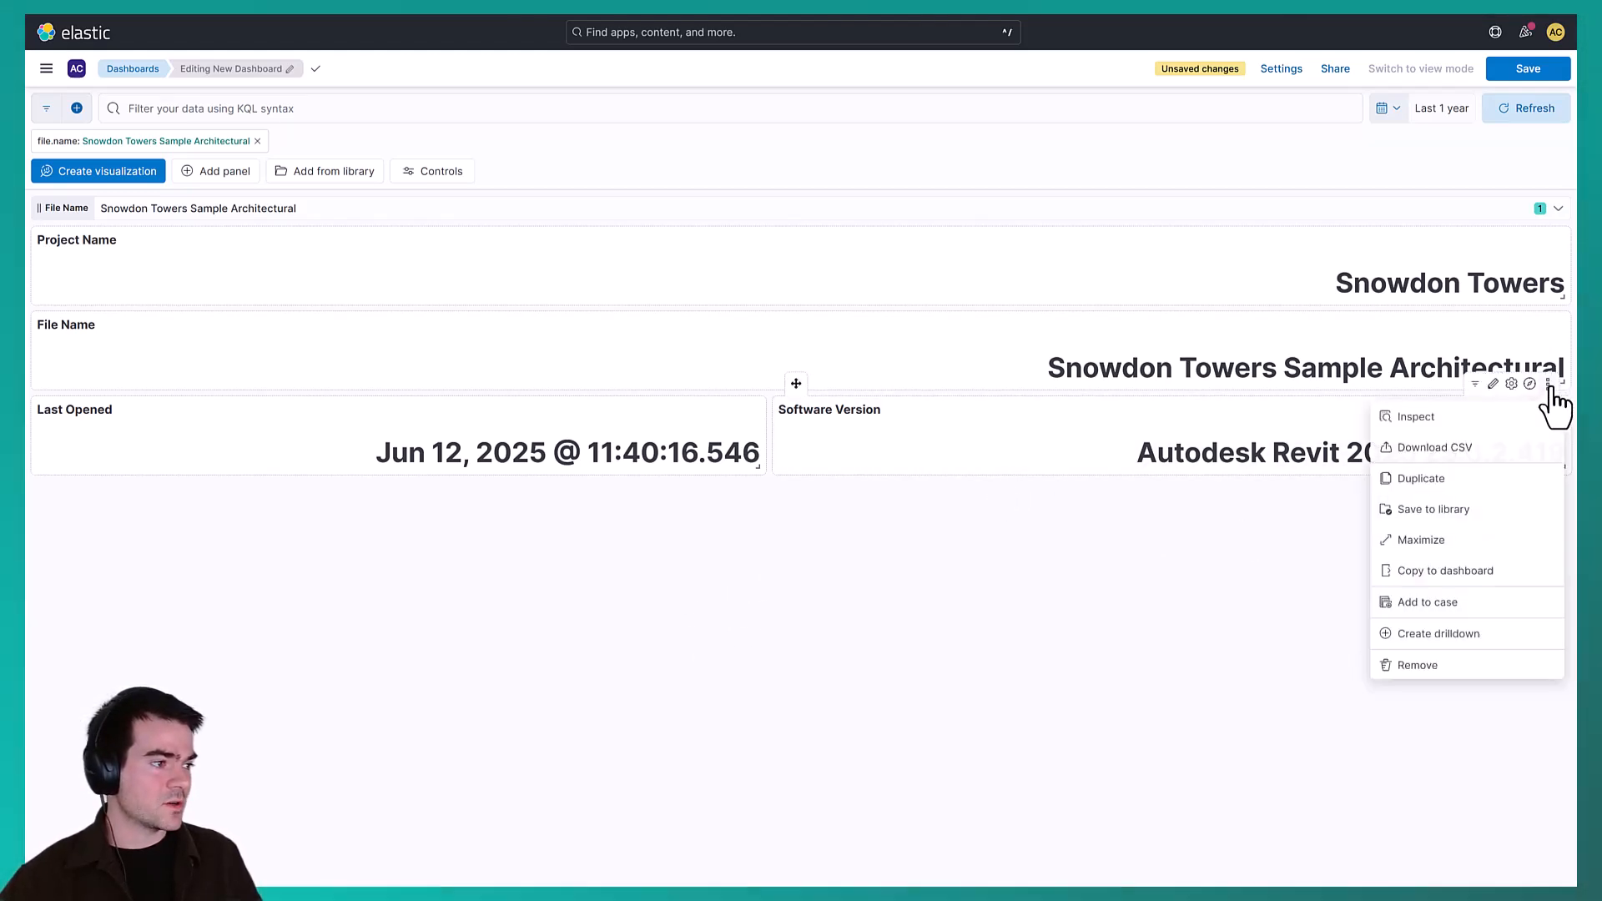
click(1450, 483)
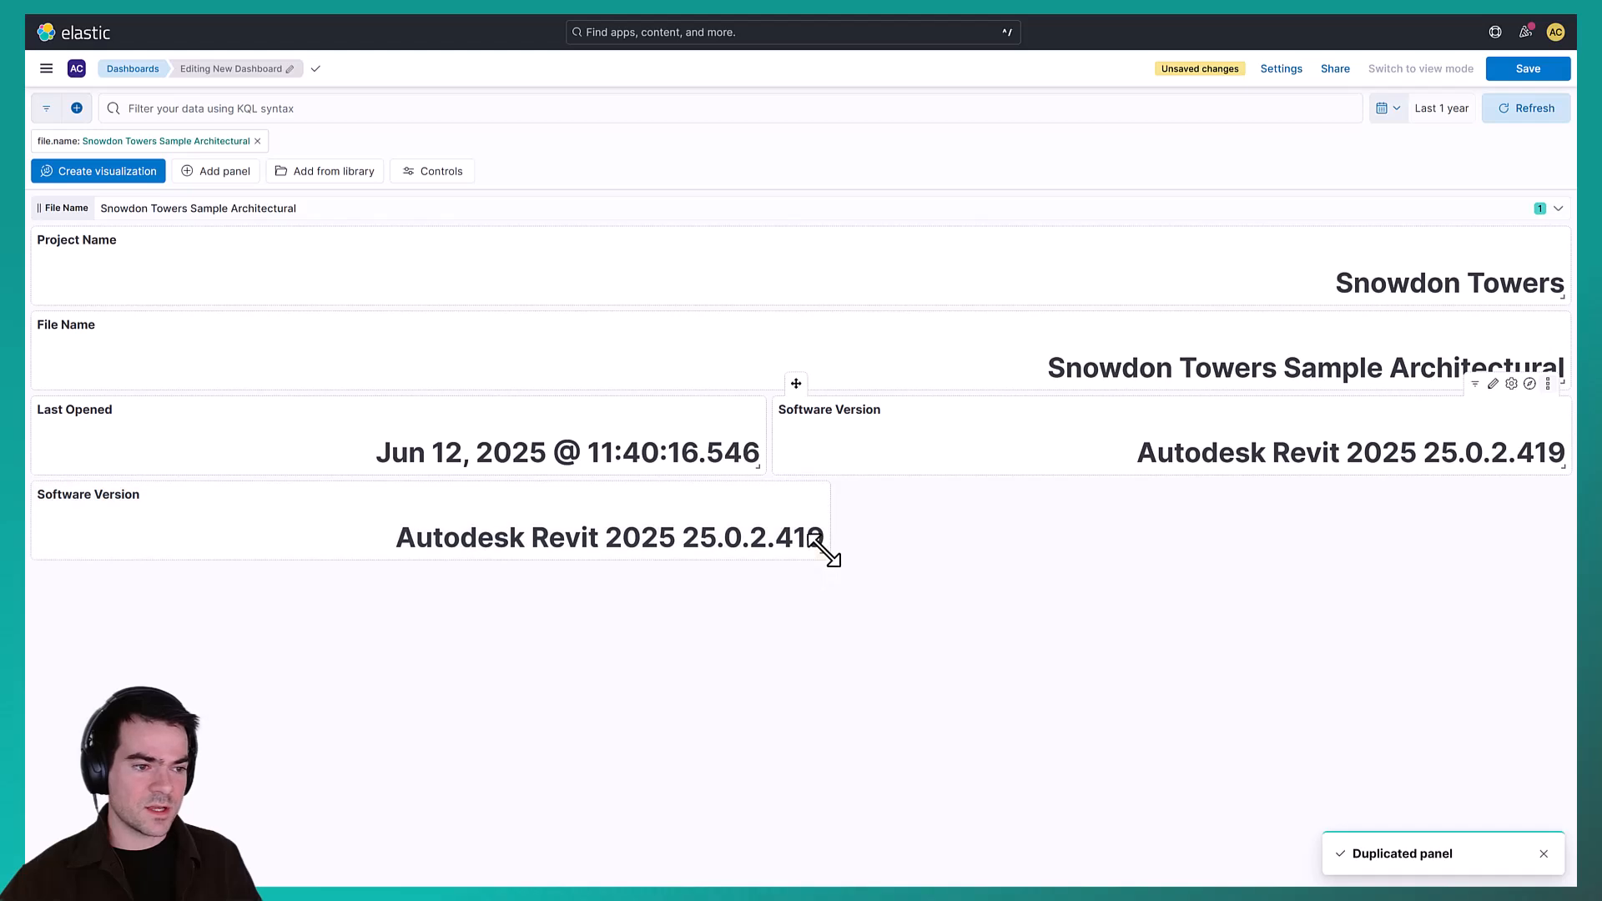
Open the duplicated Software Version metric in Lens and change its primary metric field to file.size(mb)
click(752, 468)
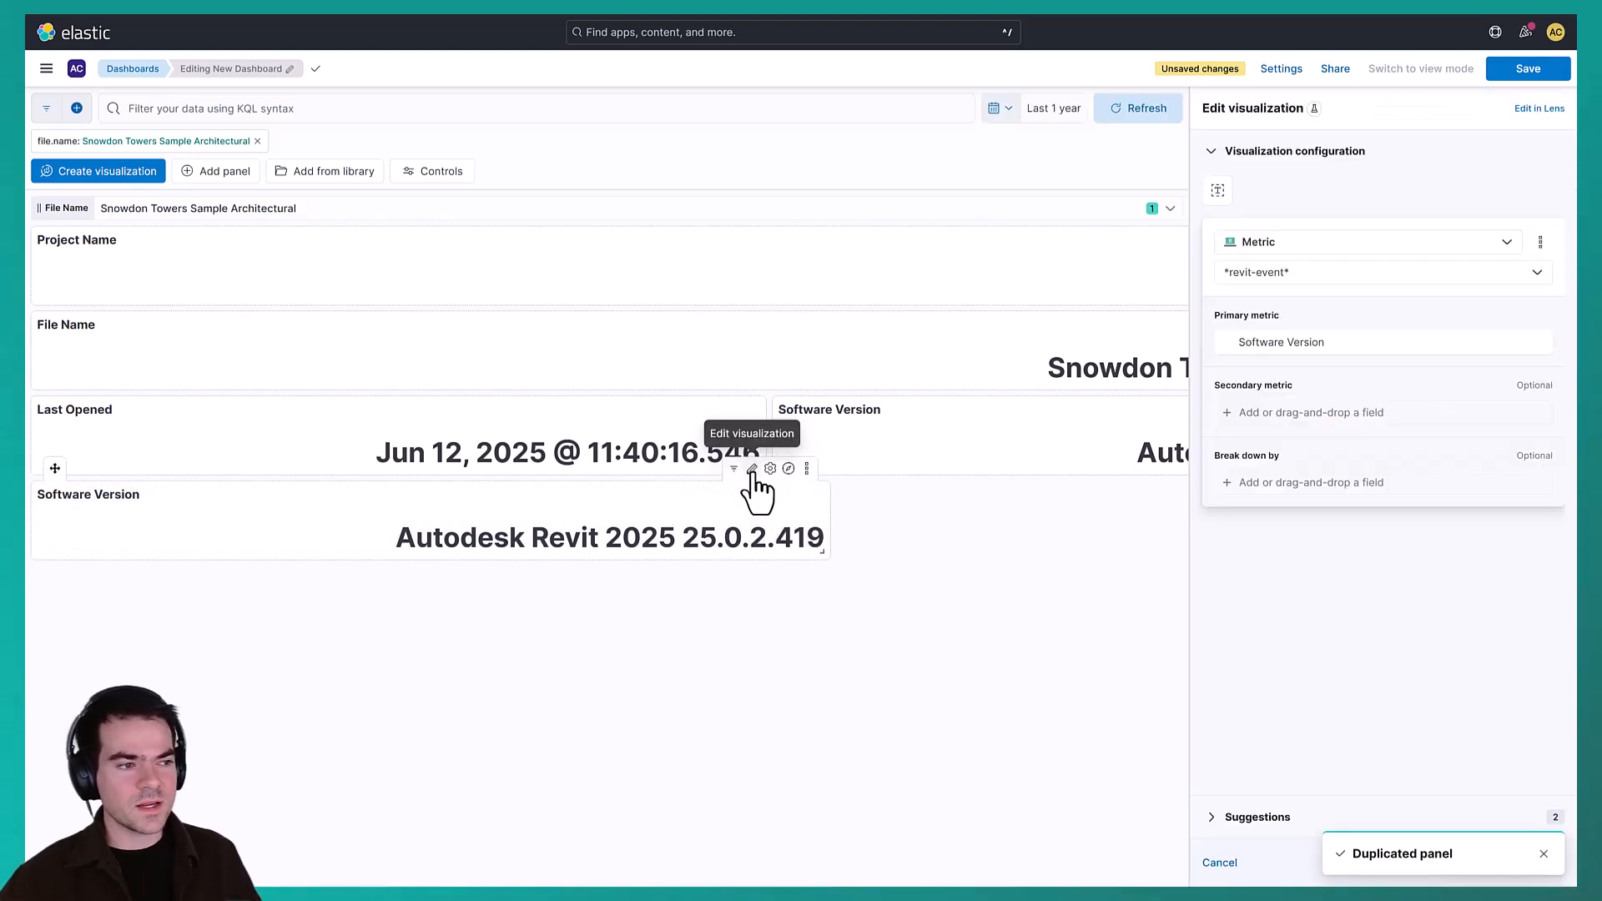
click(1537, 110)
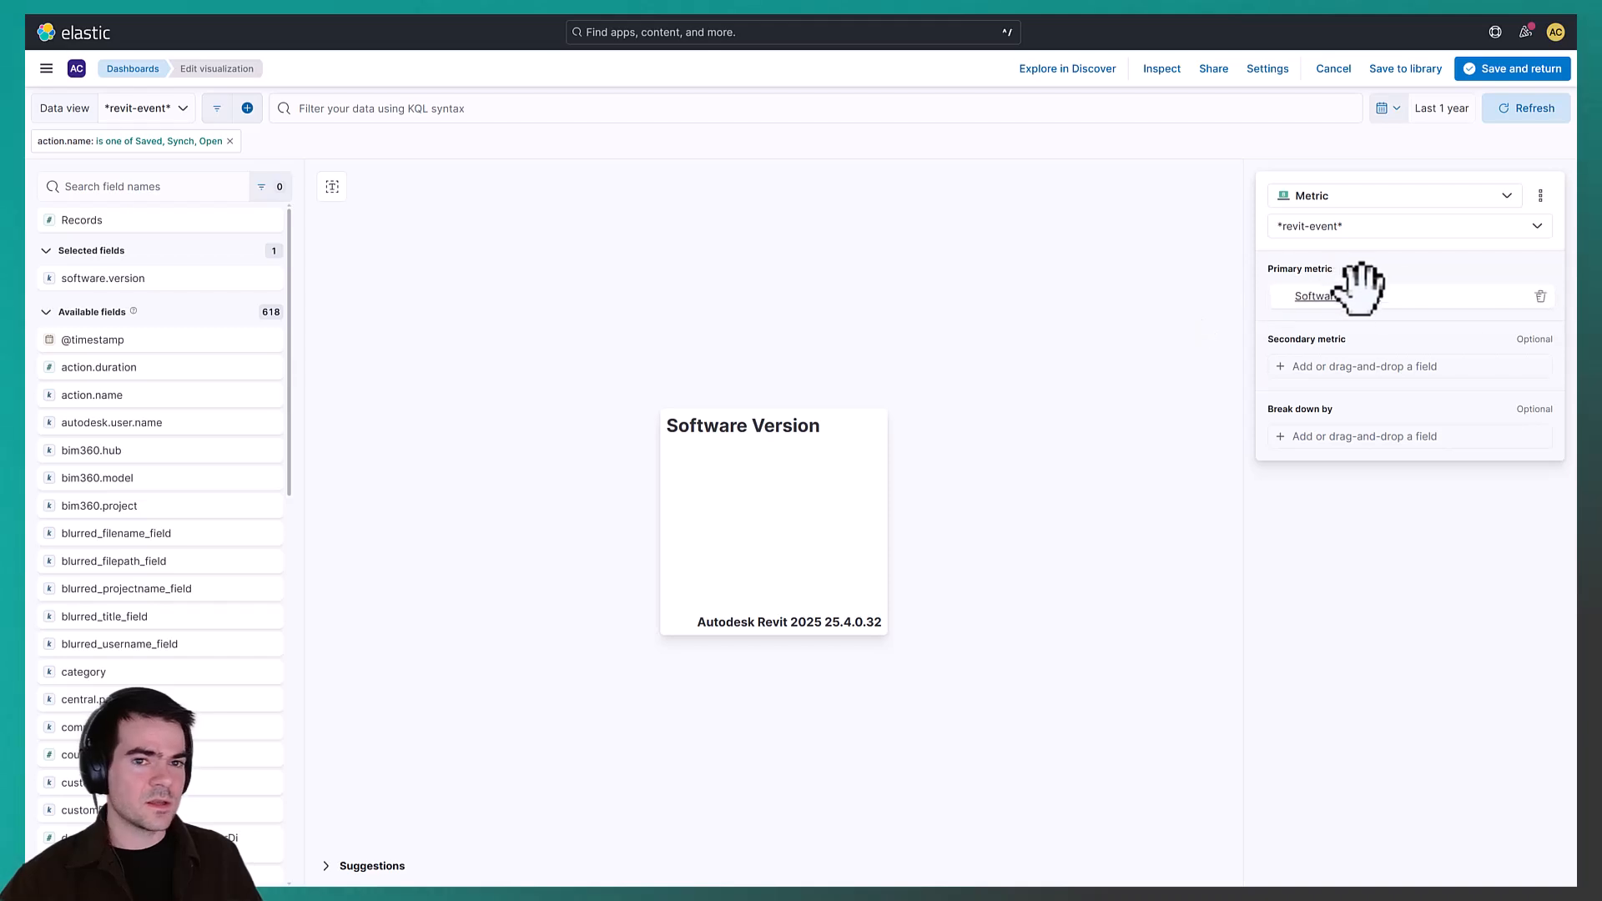
click(1466, 292)
click(1359, 509)
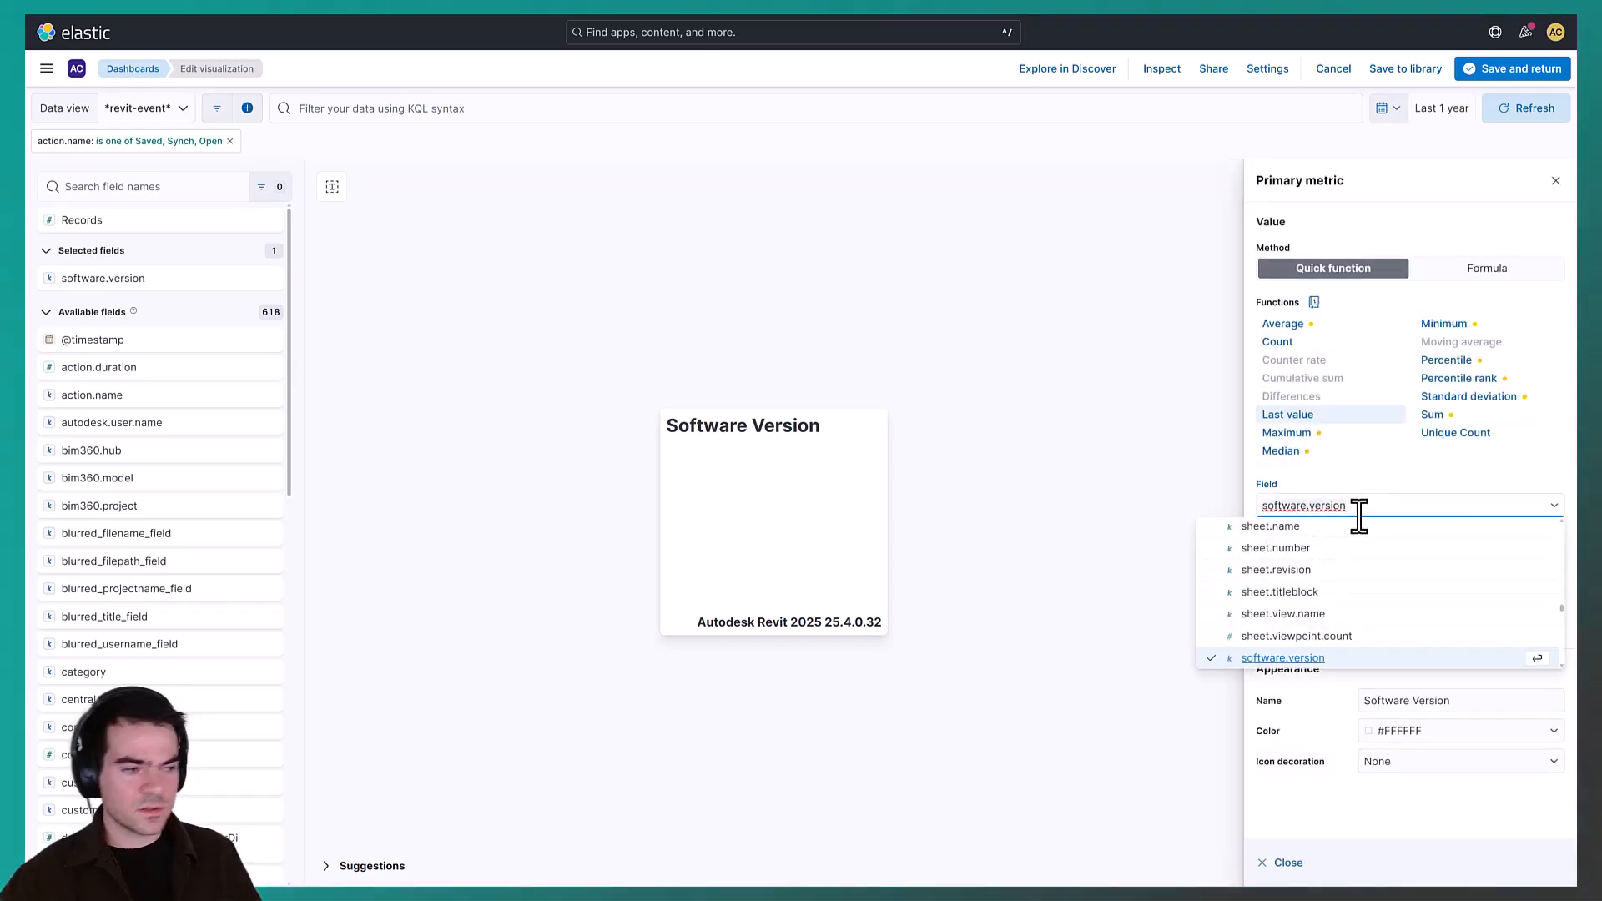
text(file)
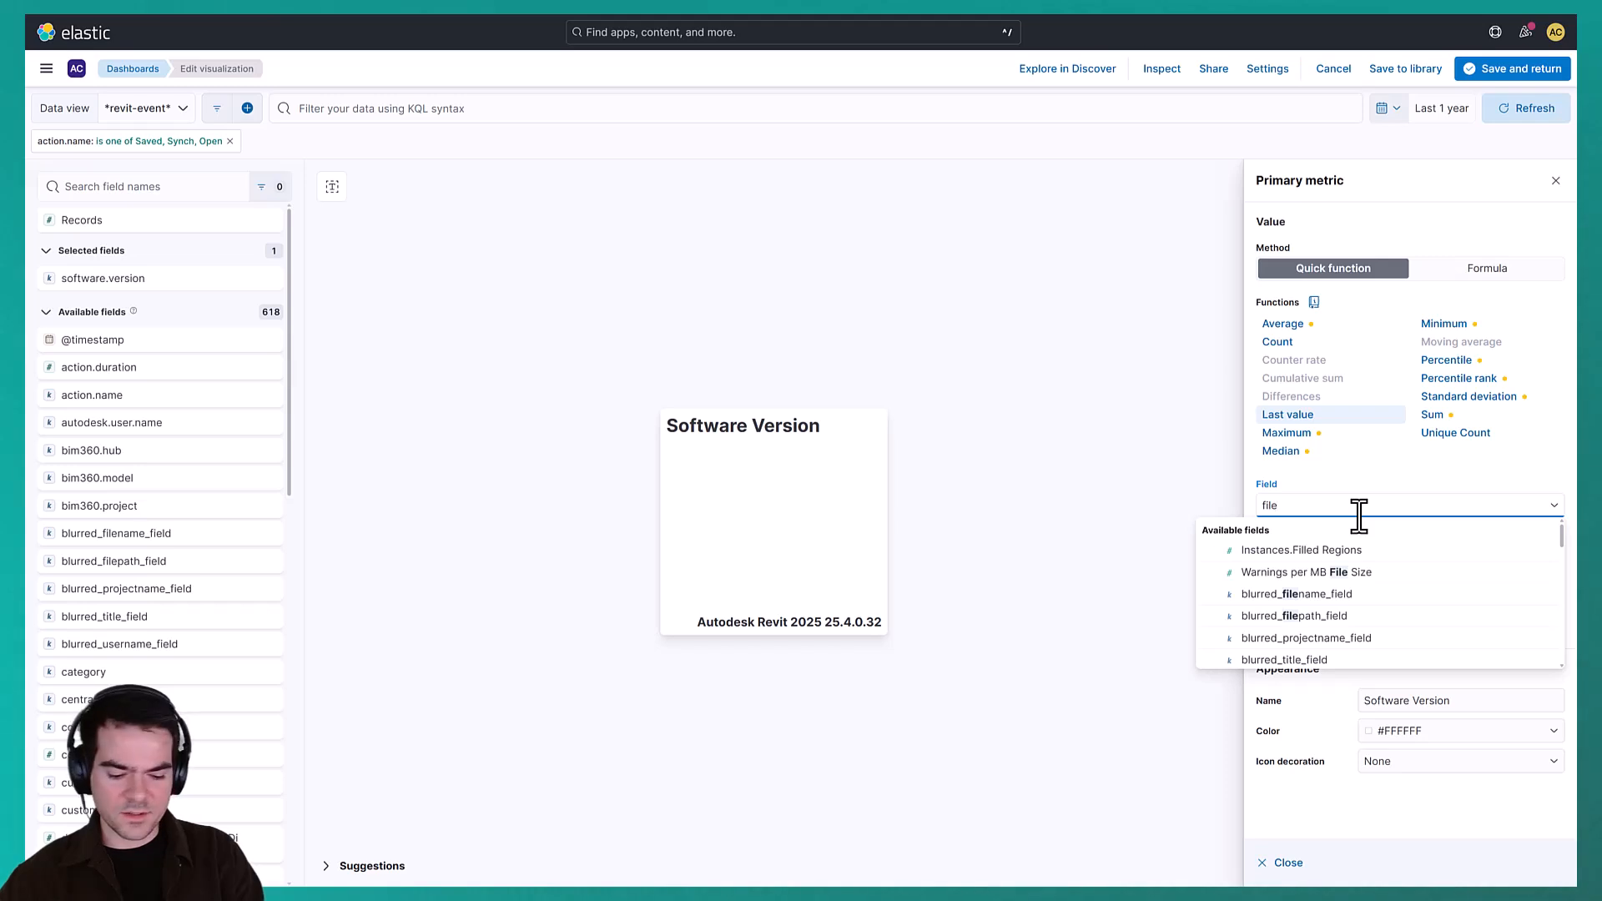
text( size)
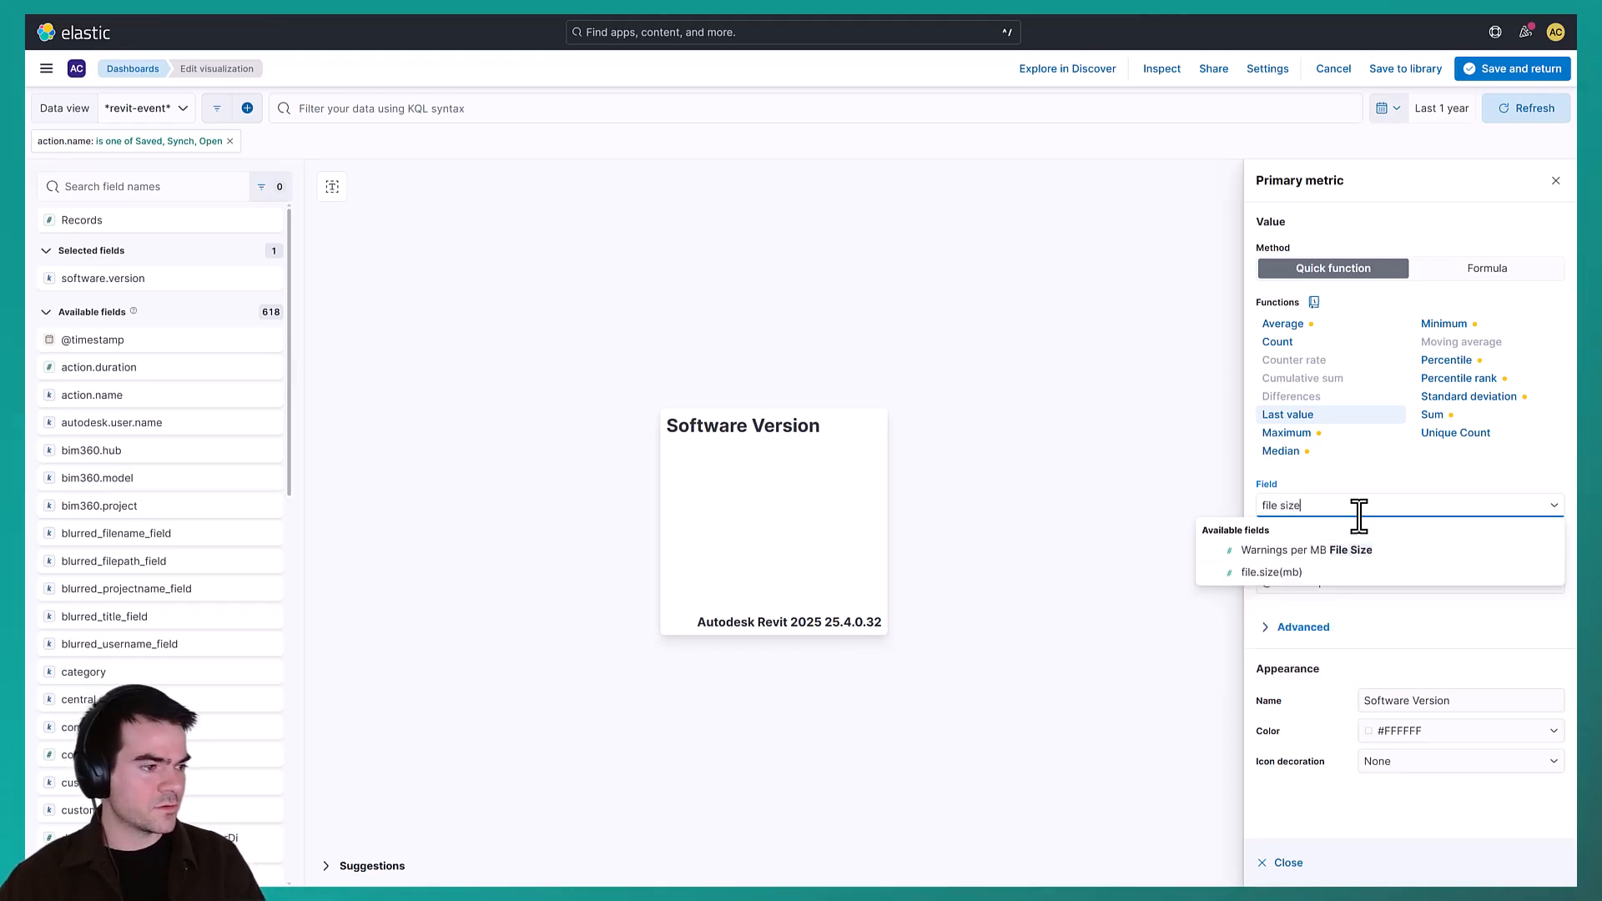
click(1295, 574)
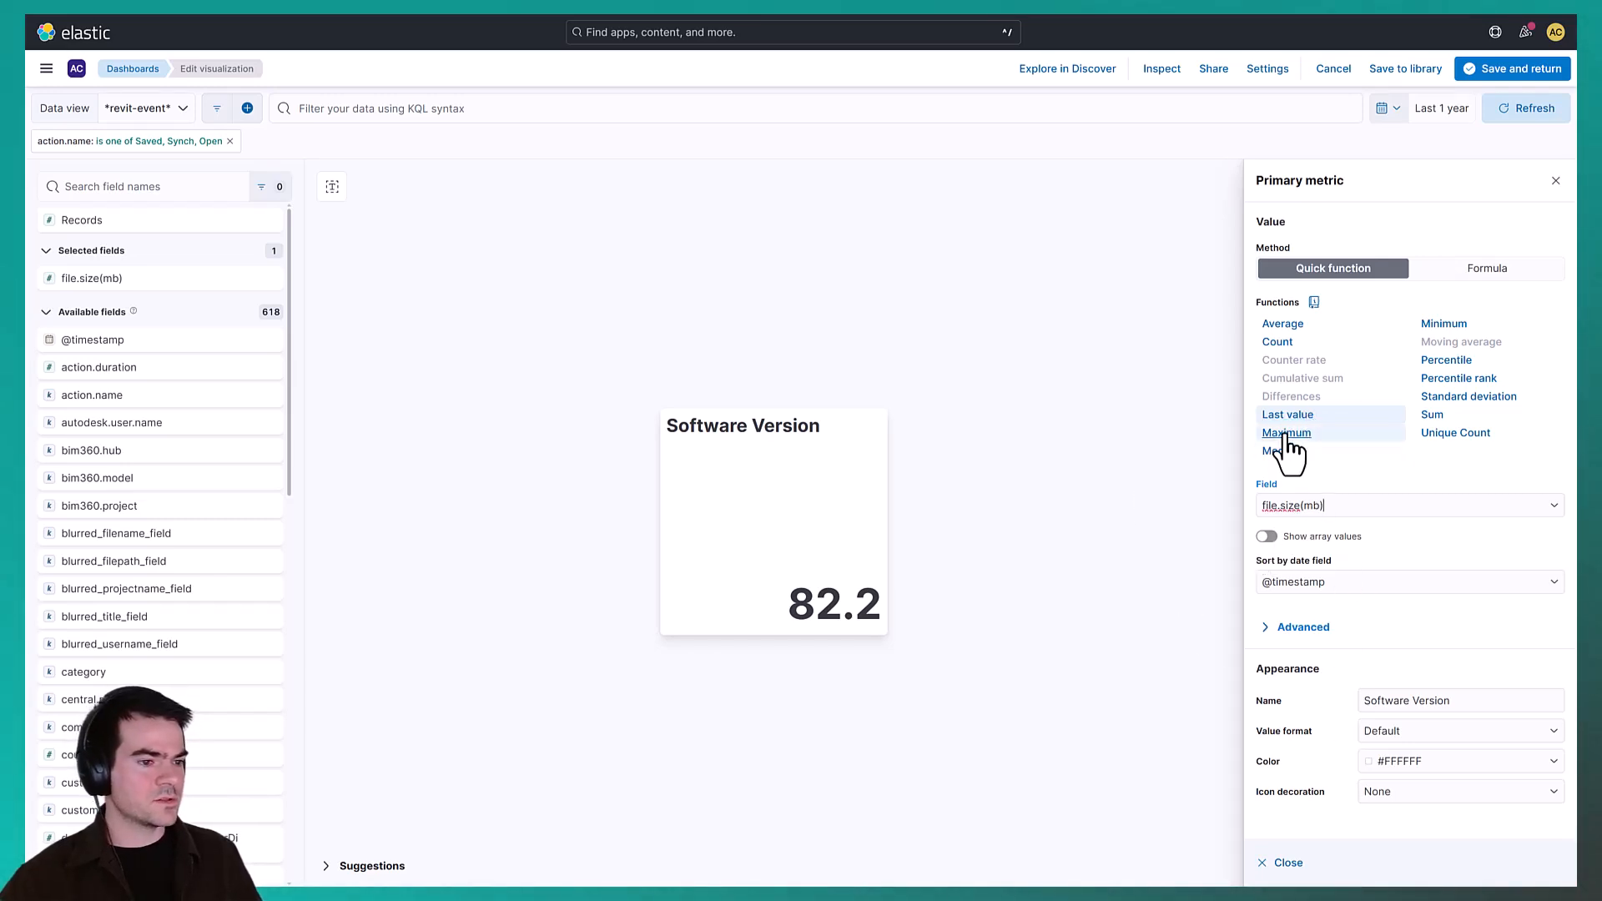
Rename the primary metric to "File Size (Mb)" and save the visualization back to the dashboard
click(1477, 699)
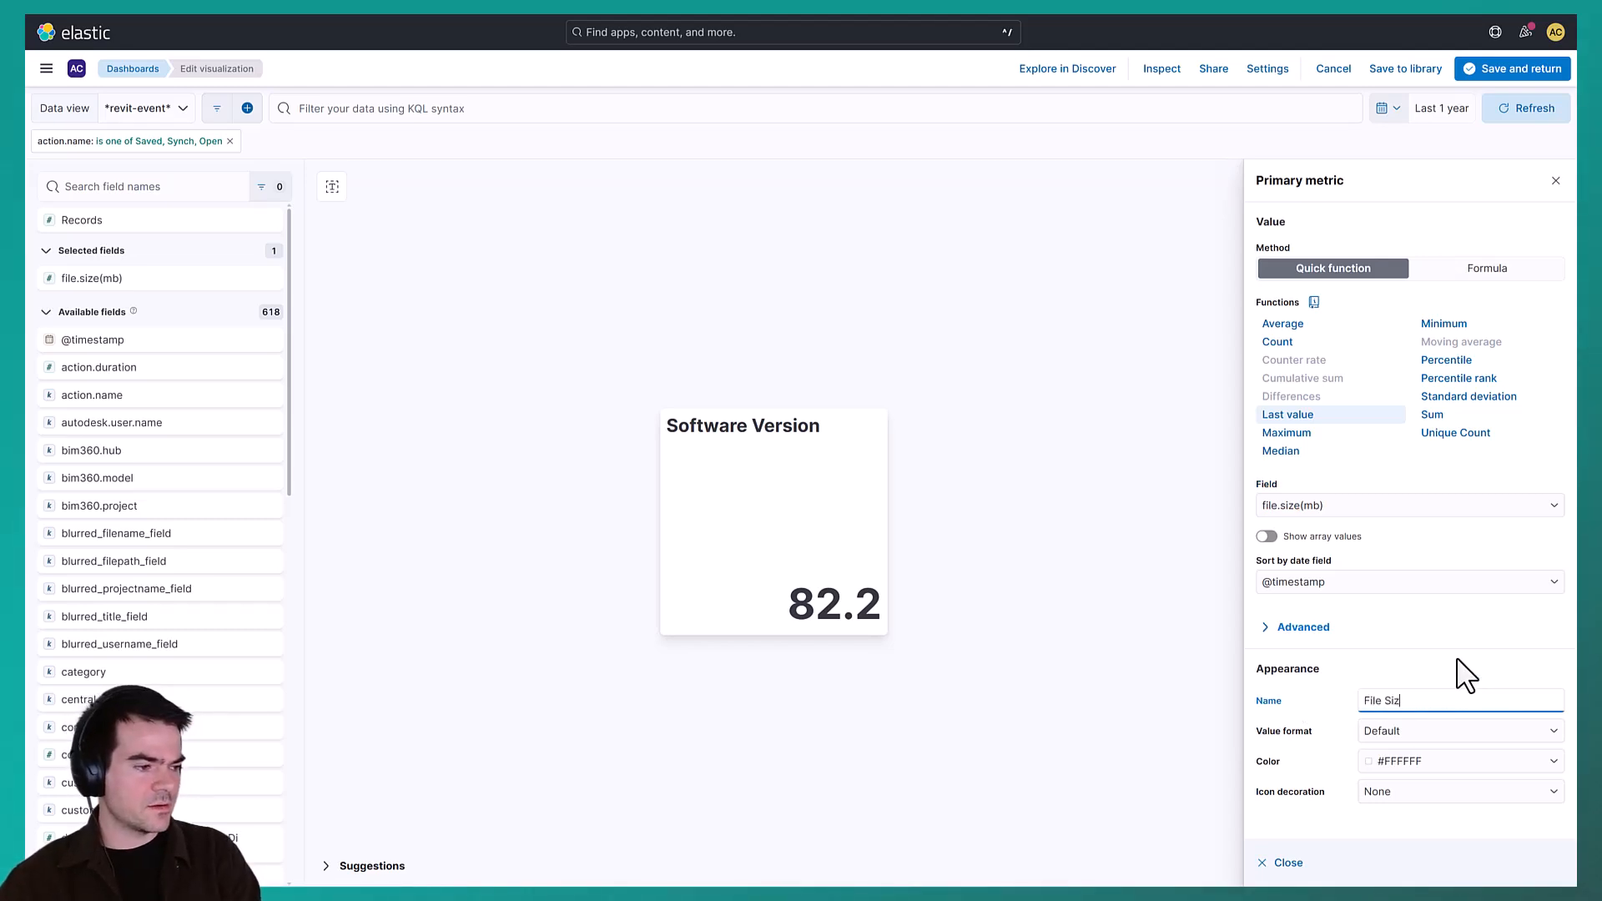
text(File Size (Mb))
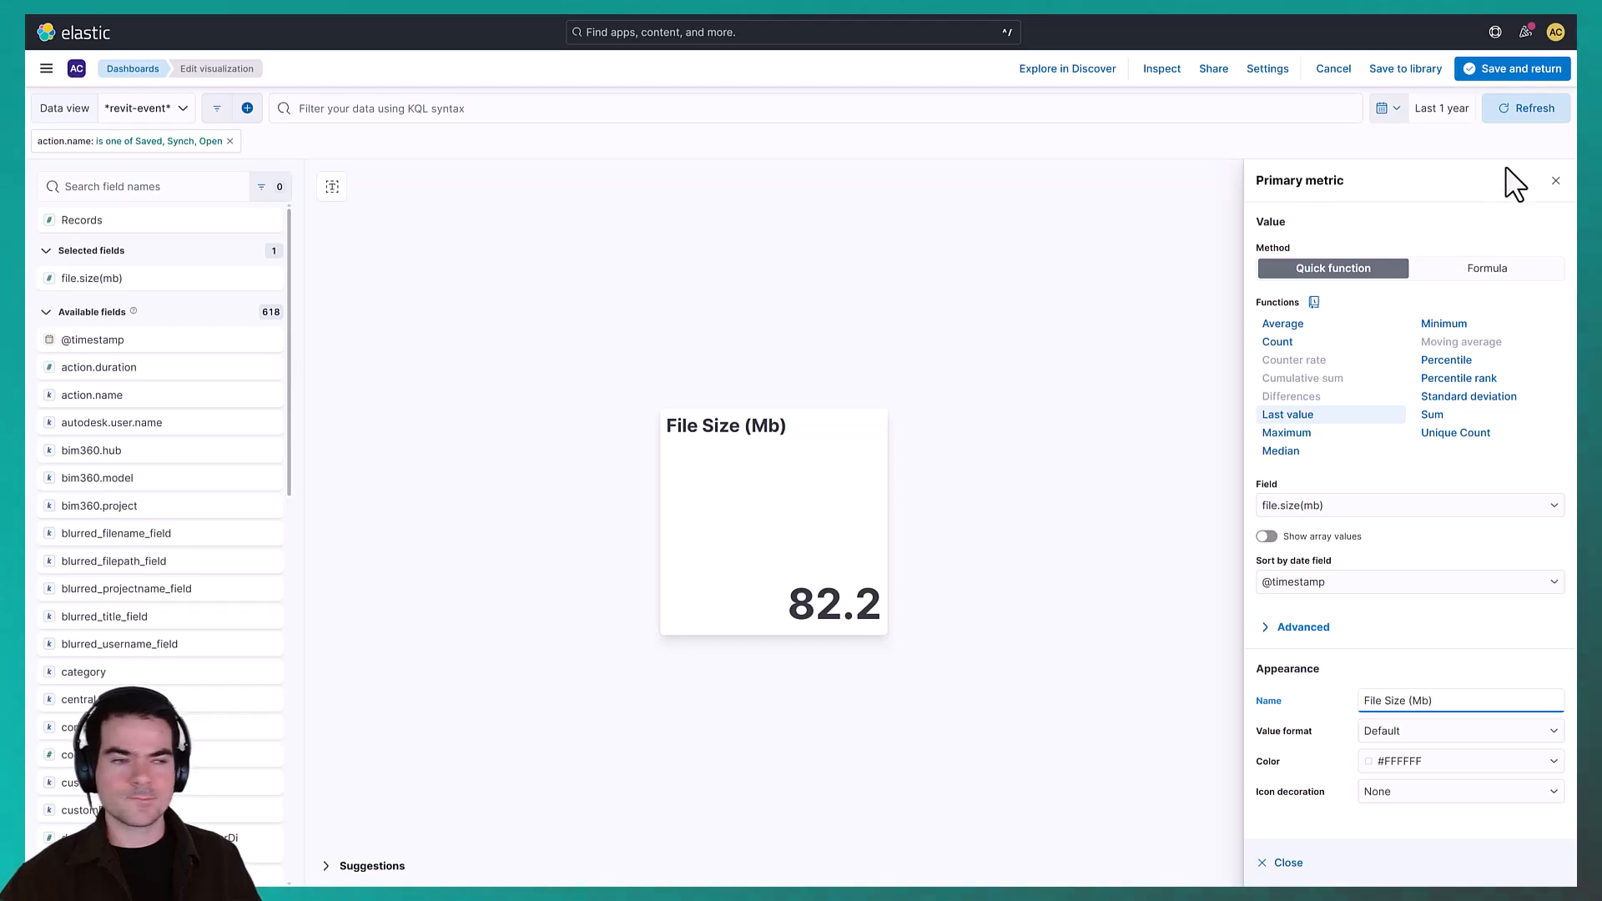
click(1525, 127)
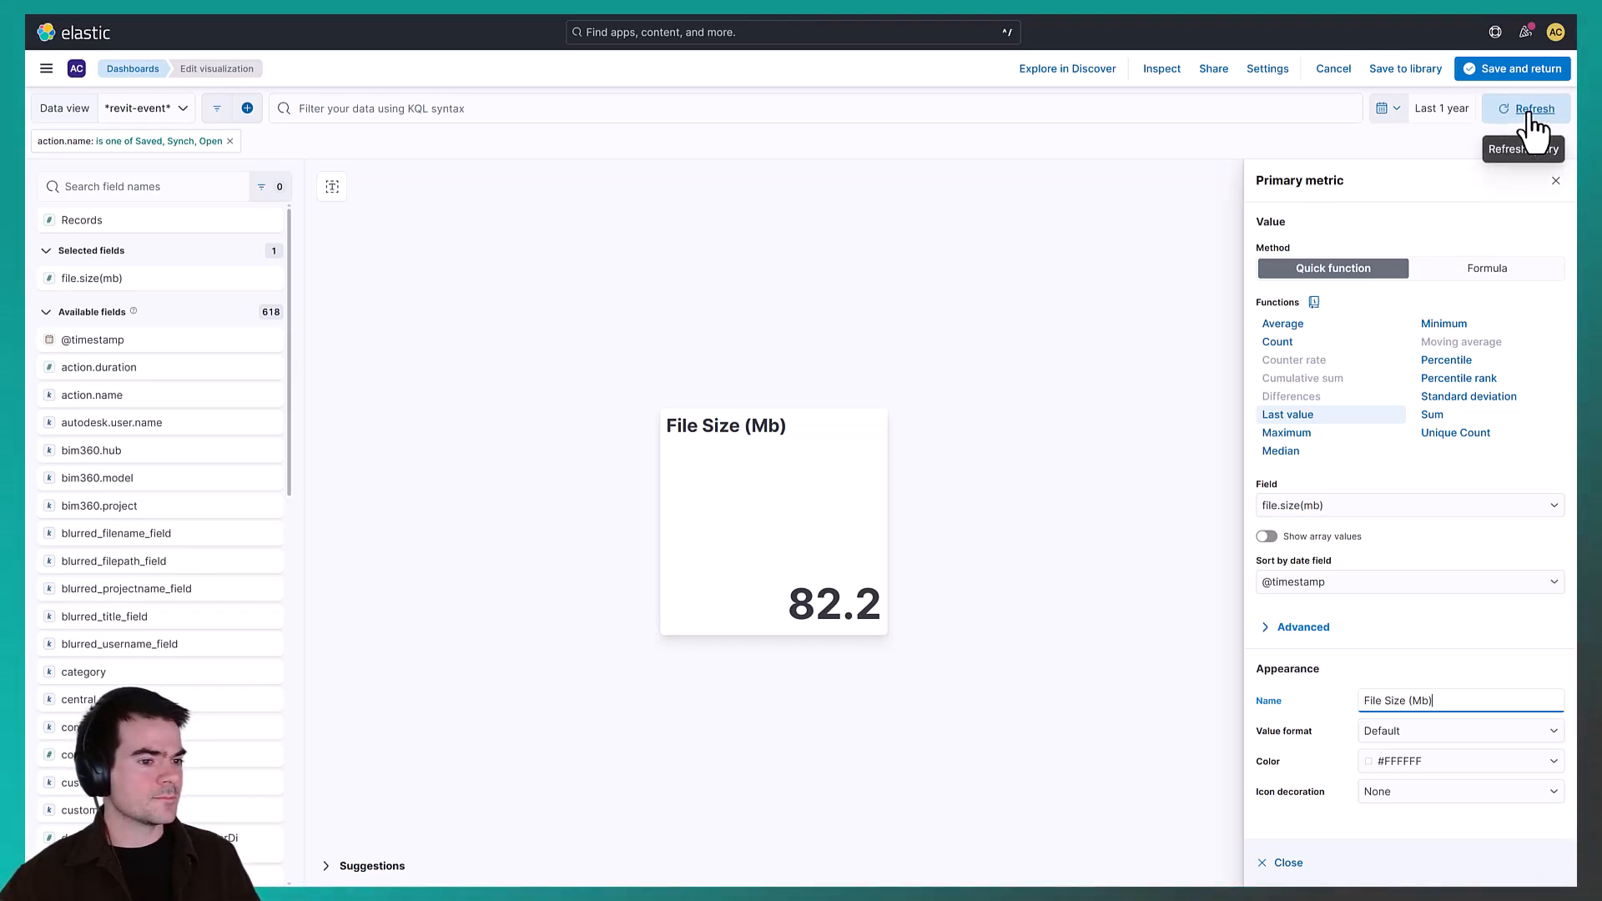
click(1288, 865)
click(1514, 70)
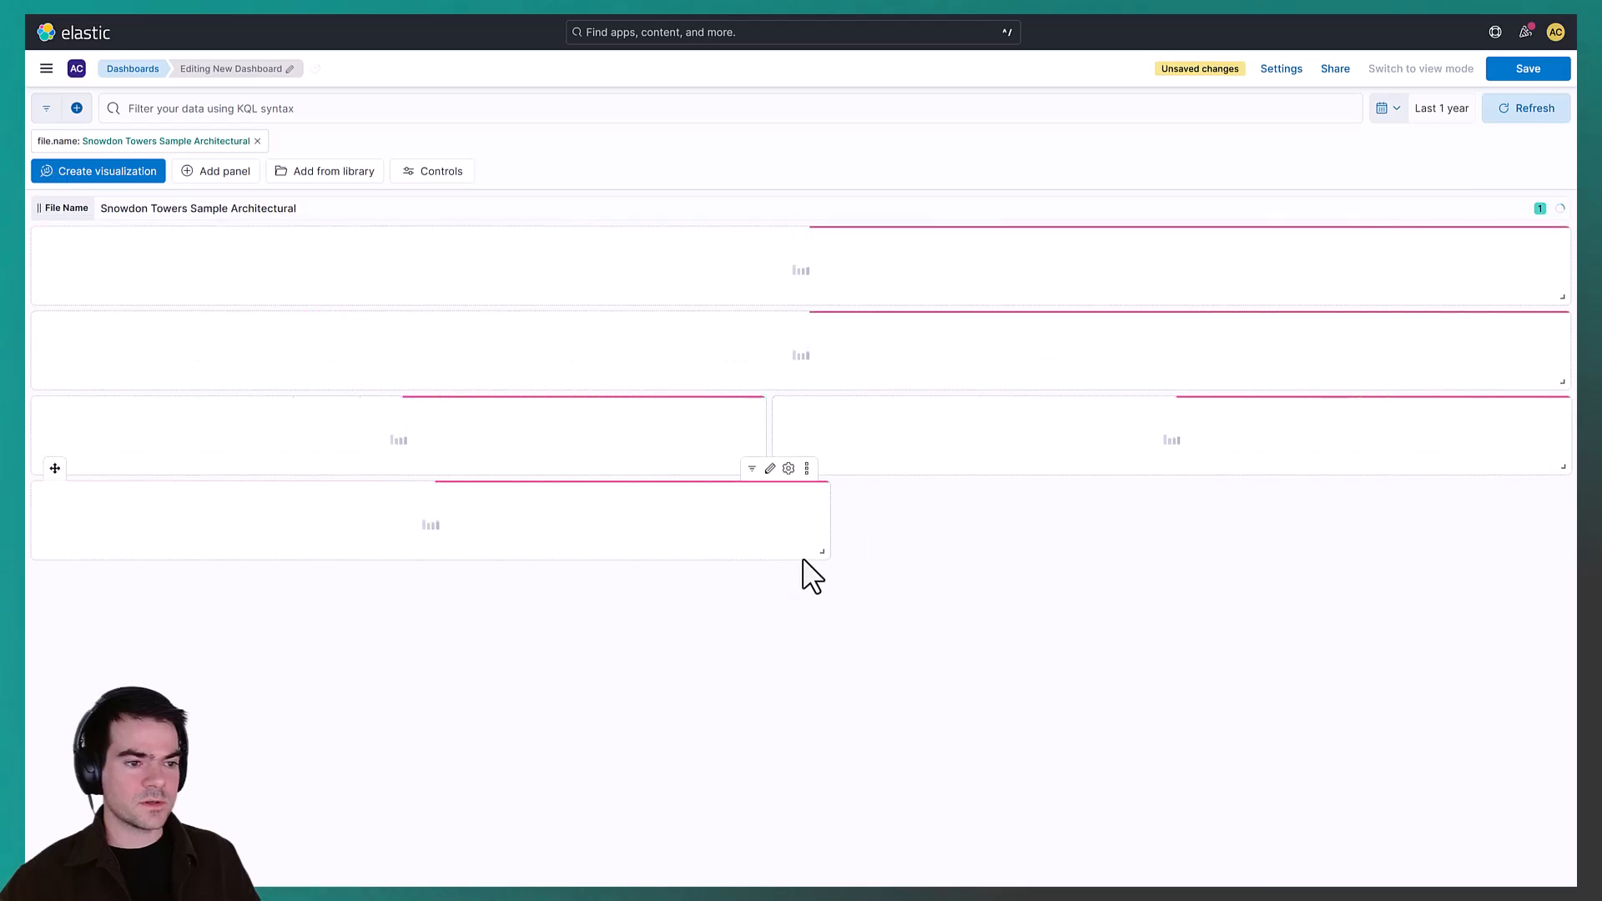
Resize the File Size (Mb) panel to slightly over a quarter of the dashboard width
drag(821, 553, 322, 582)
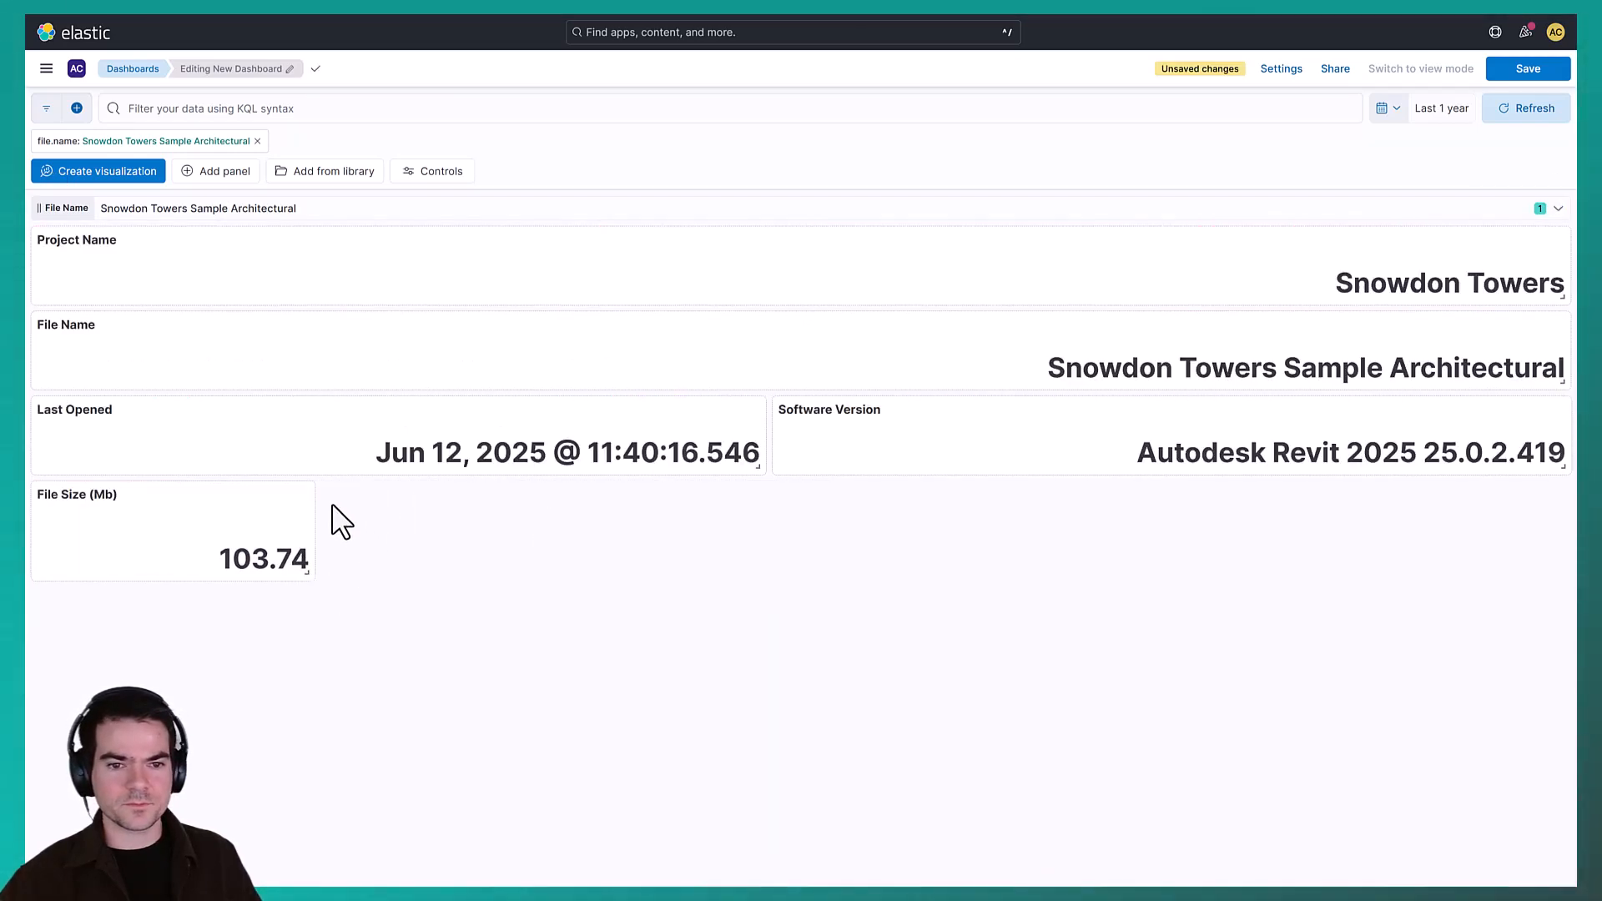
mouse_move(293, 500)
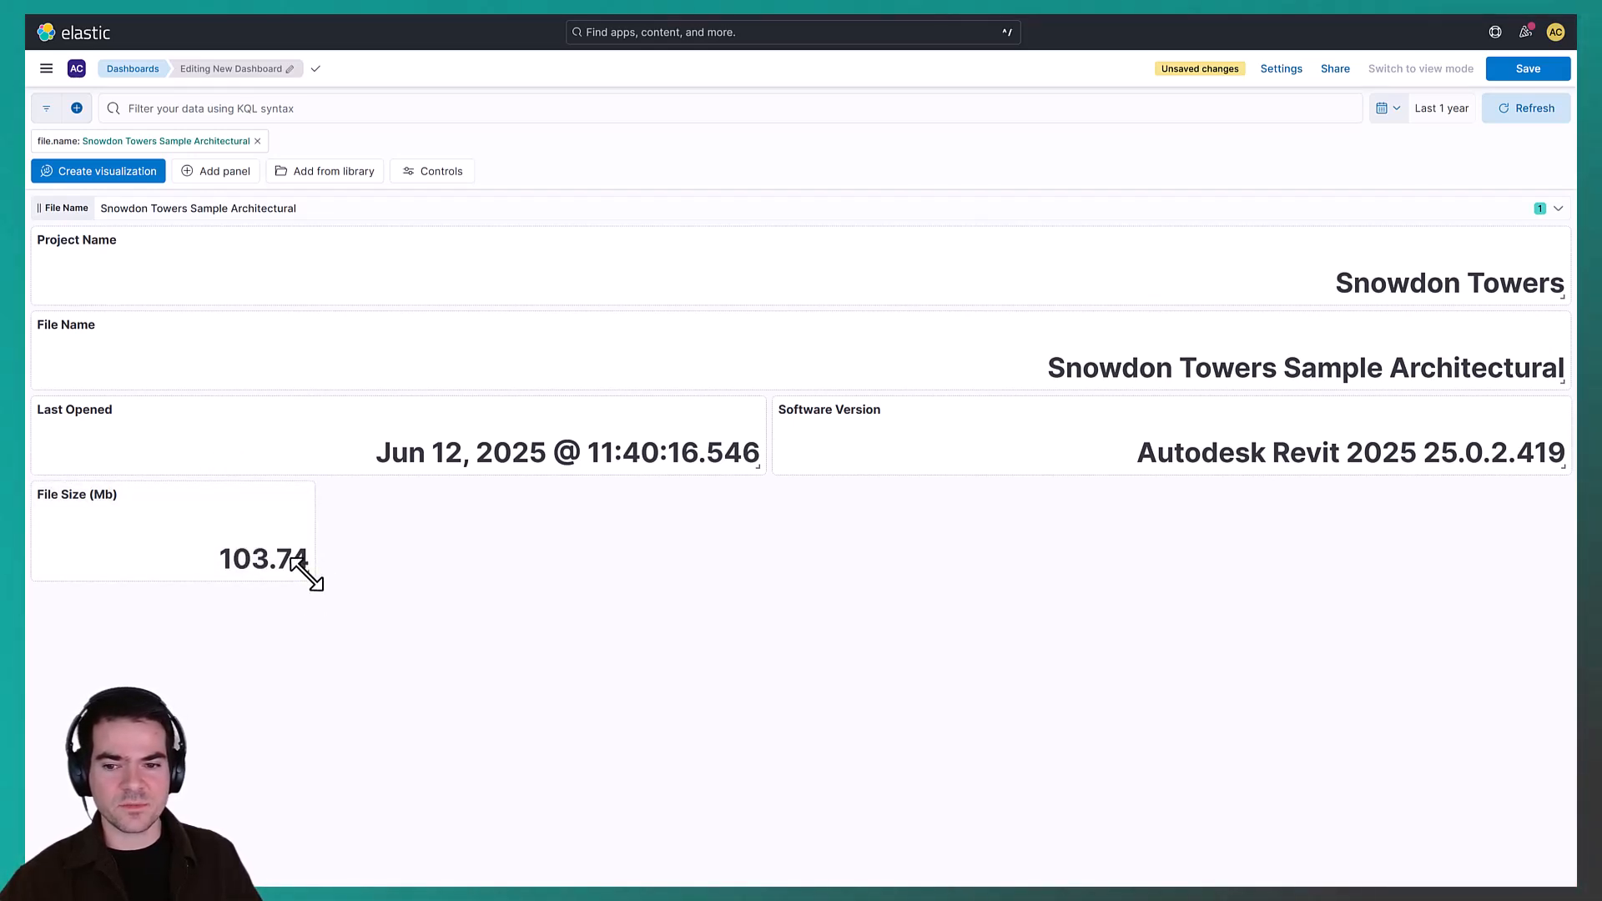
drag(310, 578, 439, 578)
Duplicate the File Size (Mb) panel and open the copy in Lens
click(422, 469)
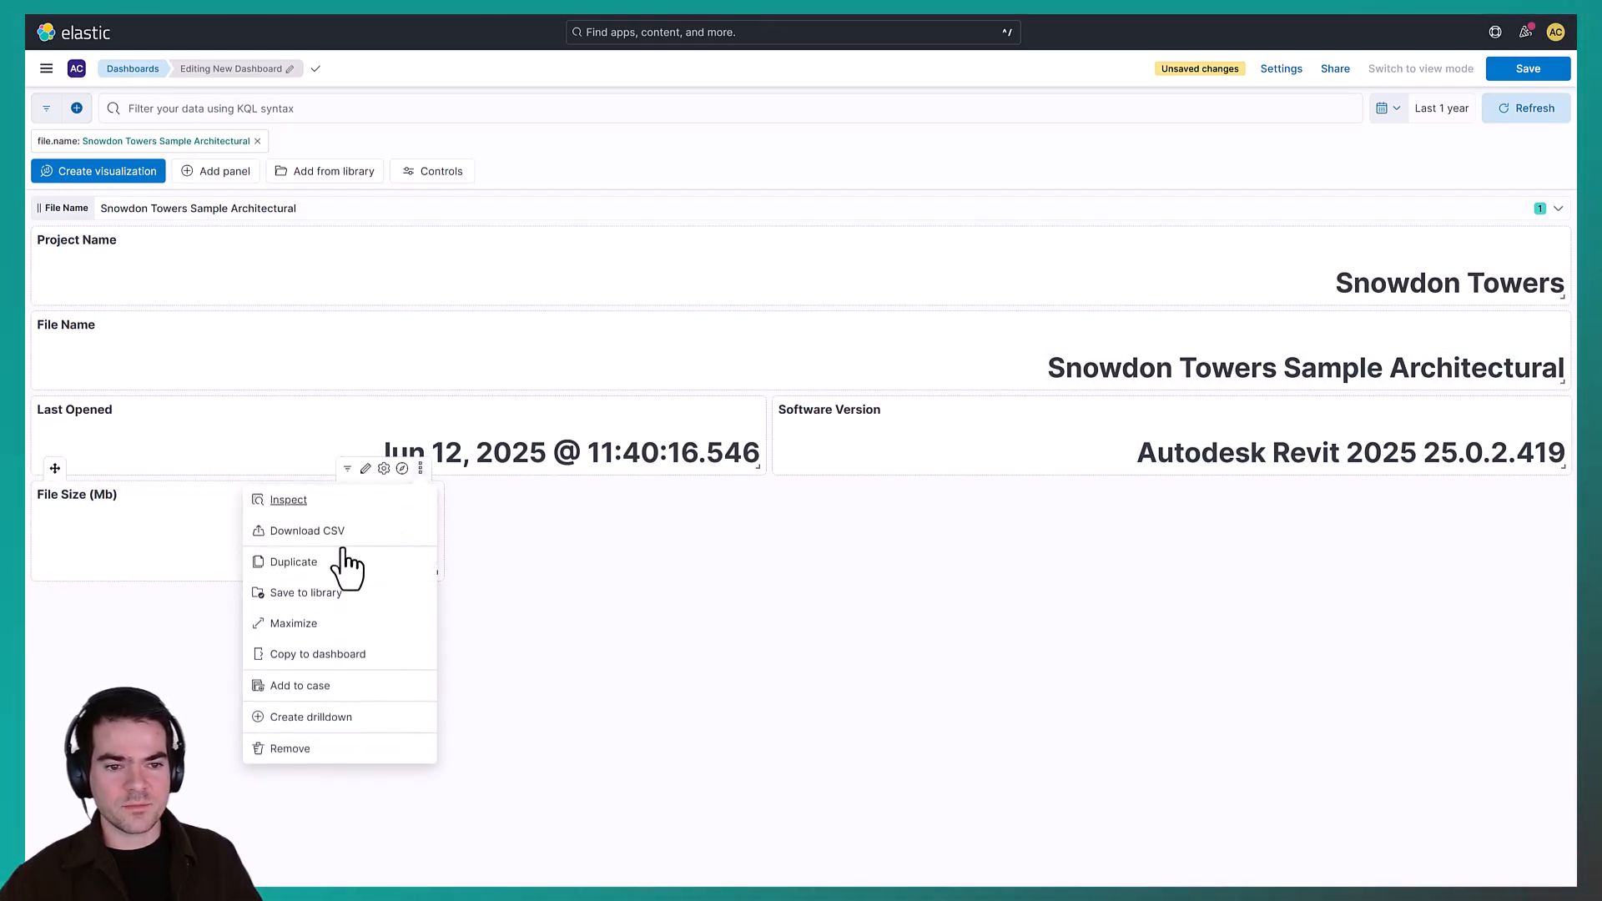
click(342, 562)
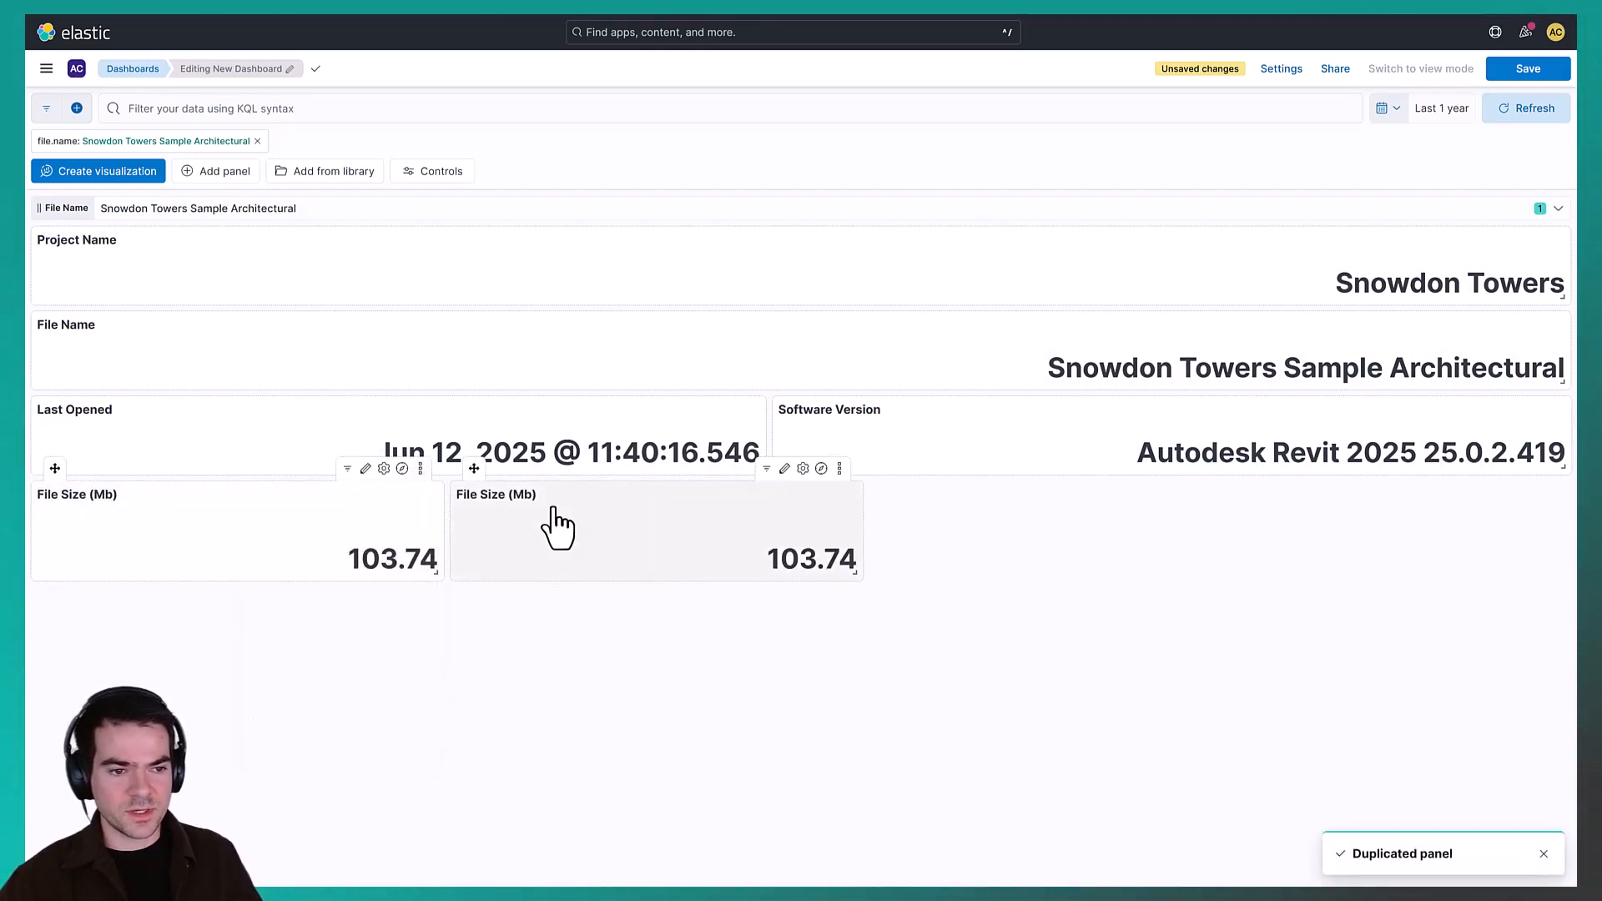
click(784, 468)
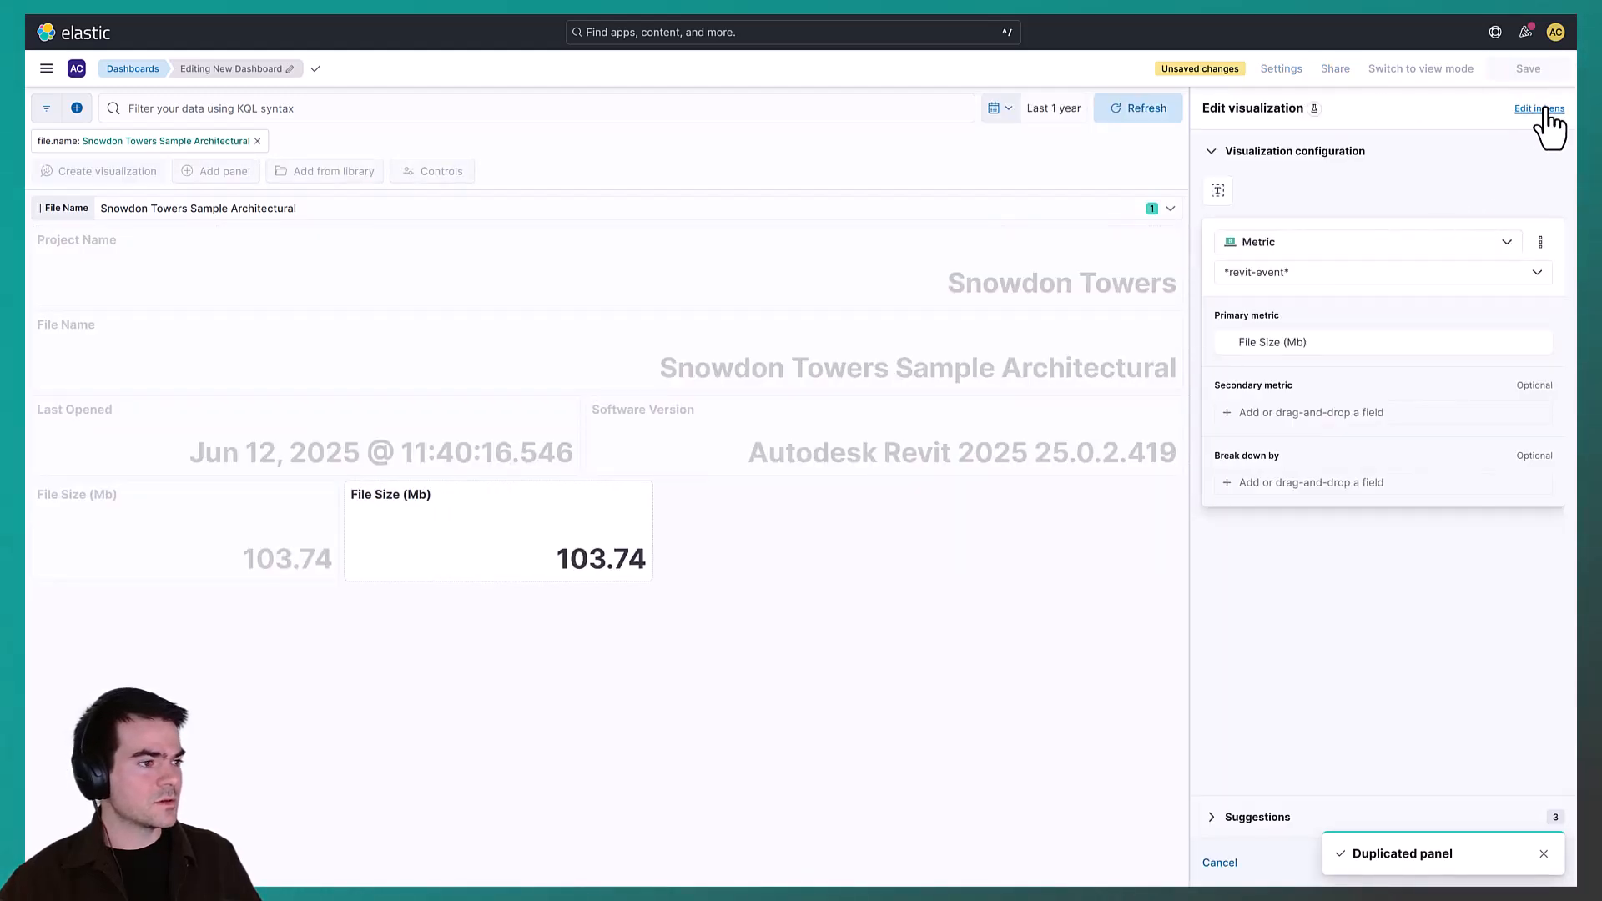
click(1521, 108)
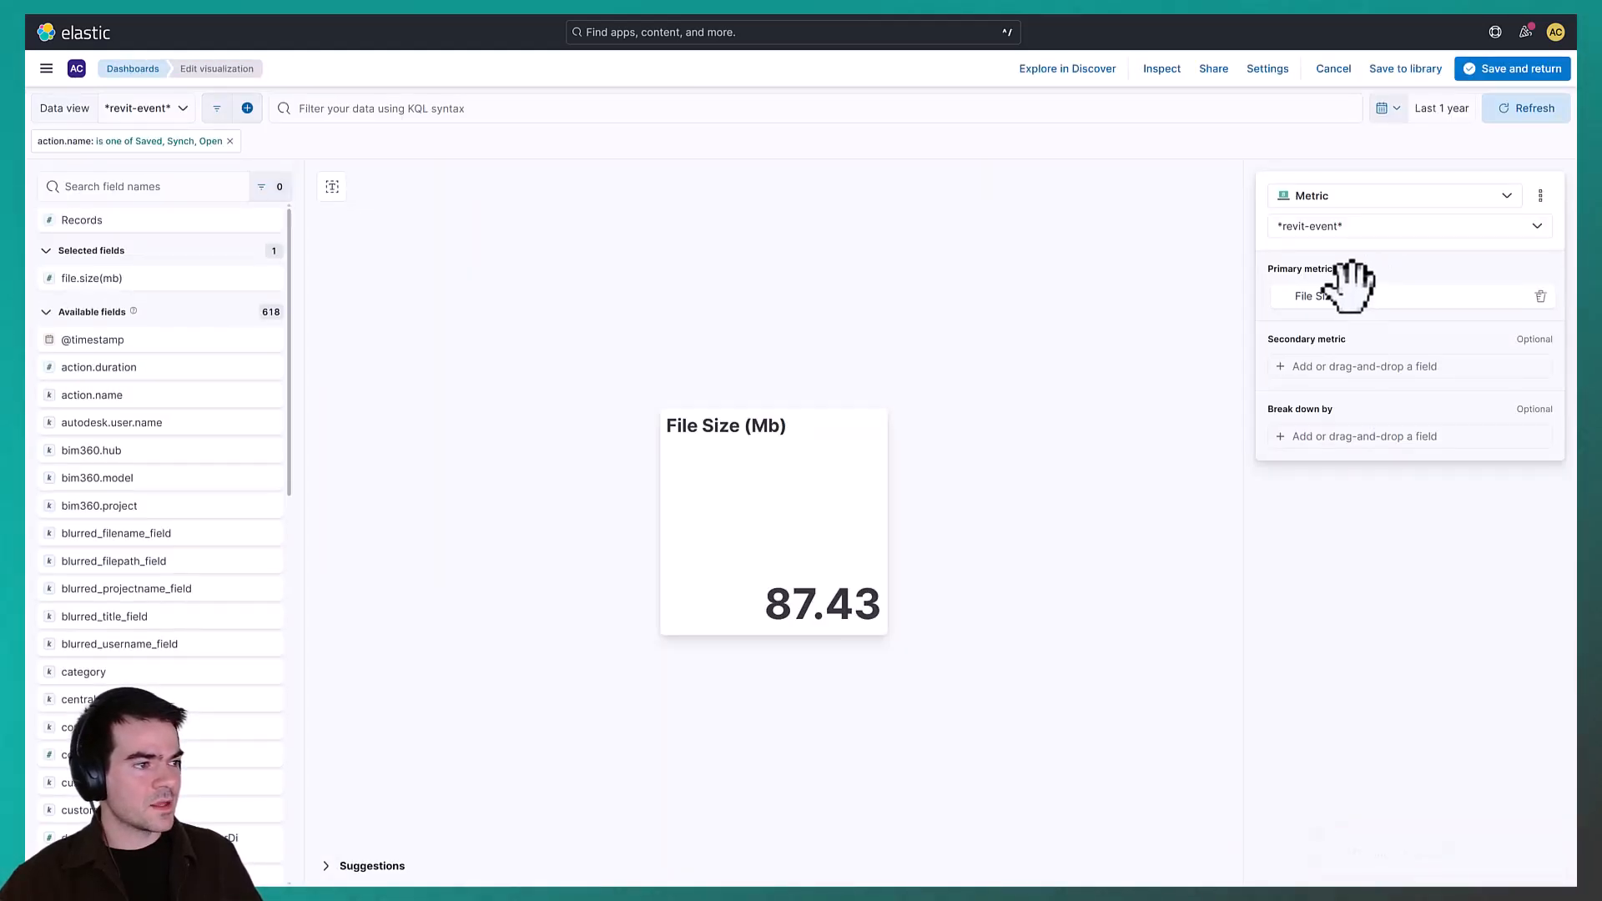
Set the primary metric's time shift to 1 week ago (1w) in its advanced options
click(1367, 293)
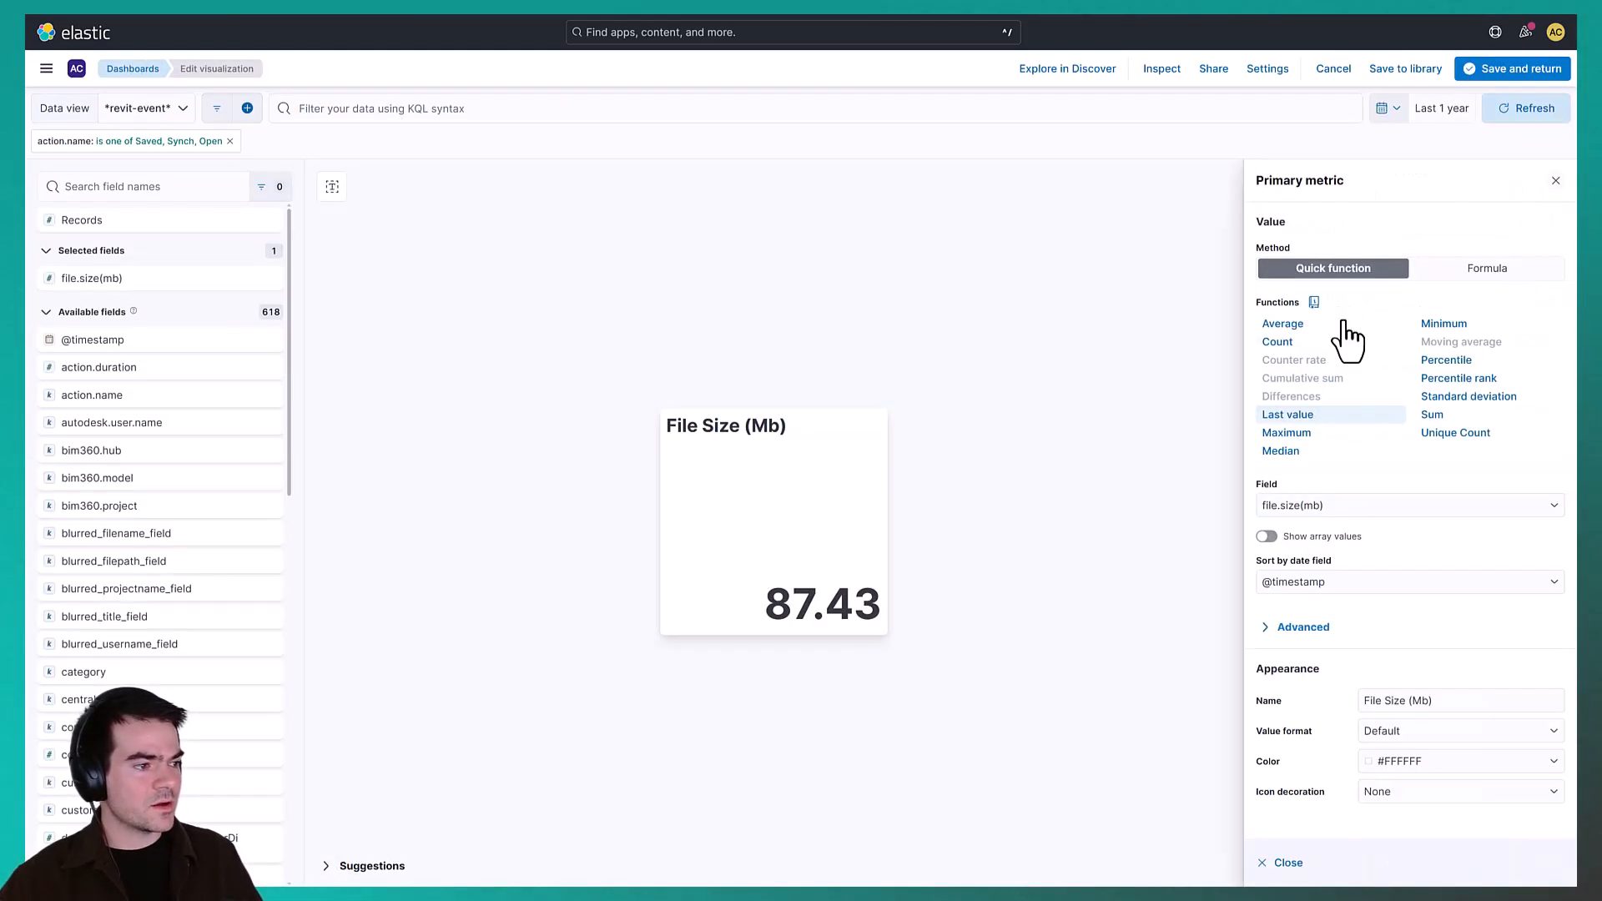
click(1301, 627)
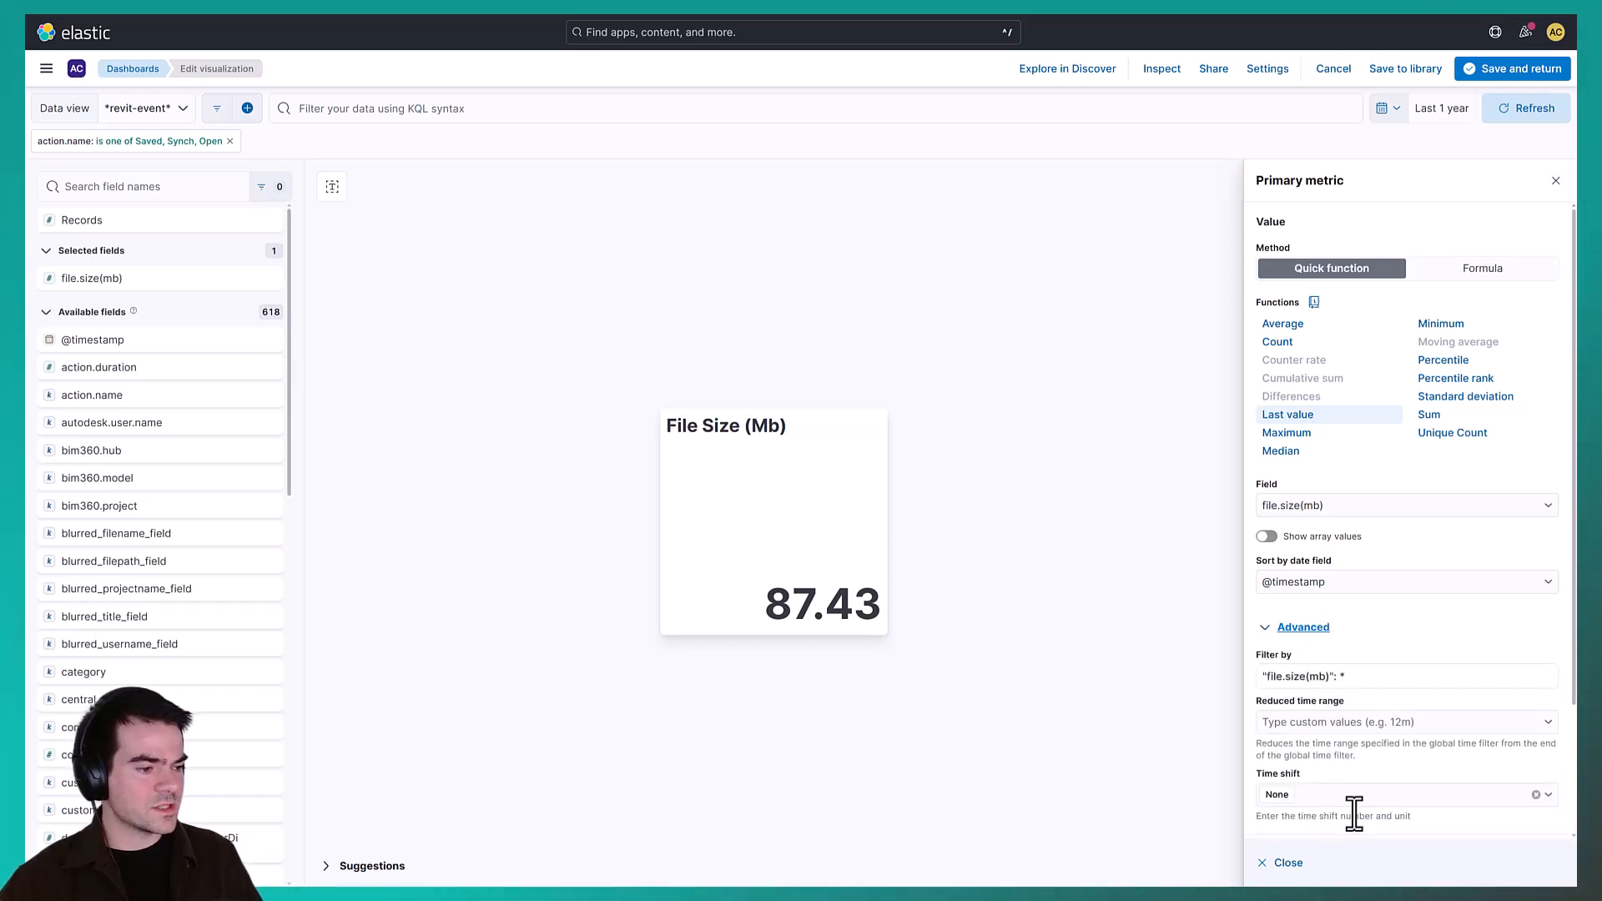
click(1326, 796)
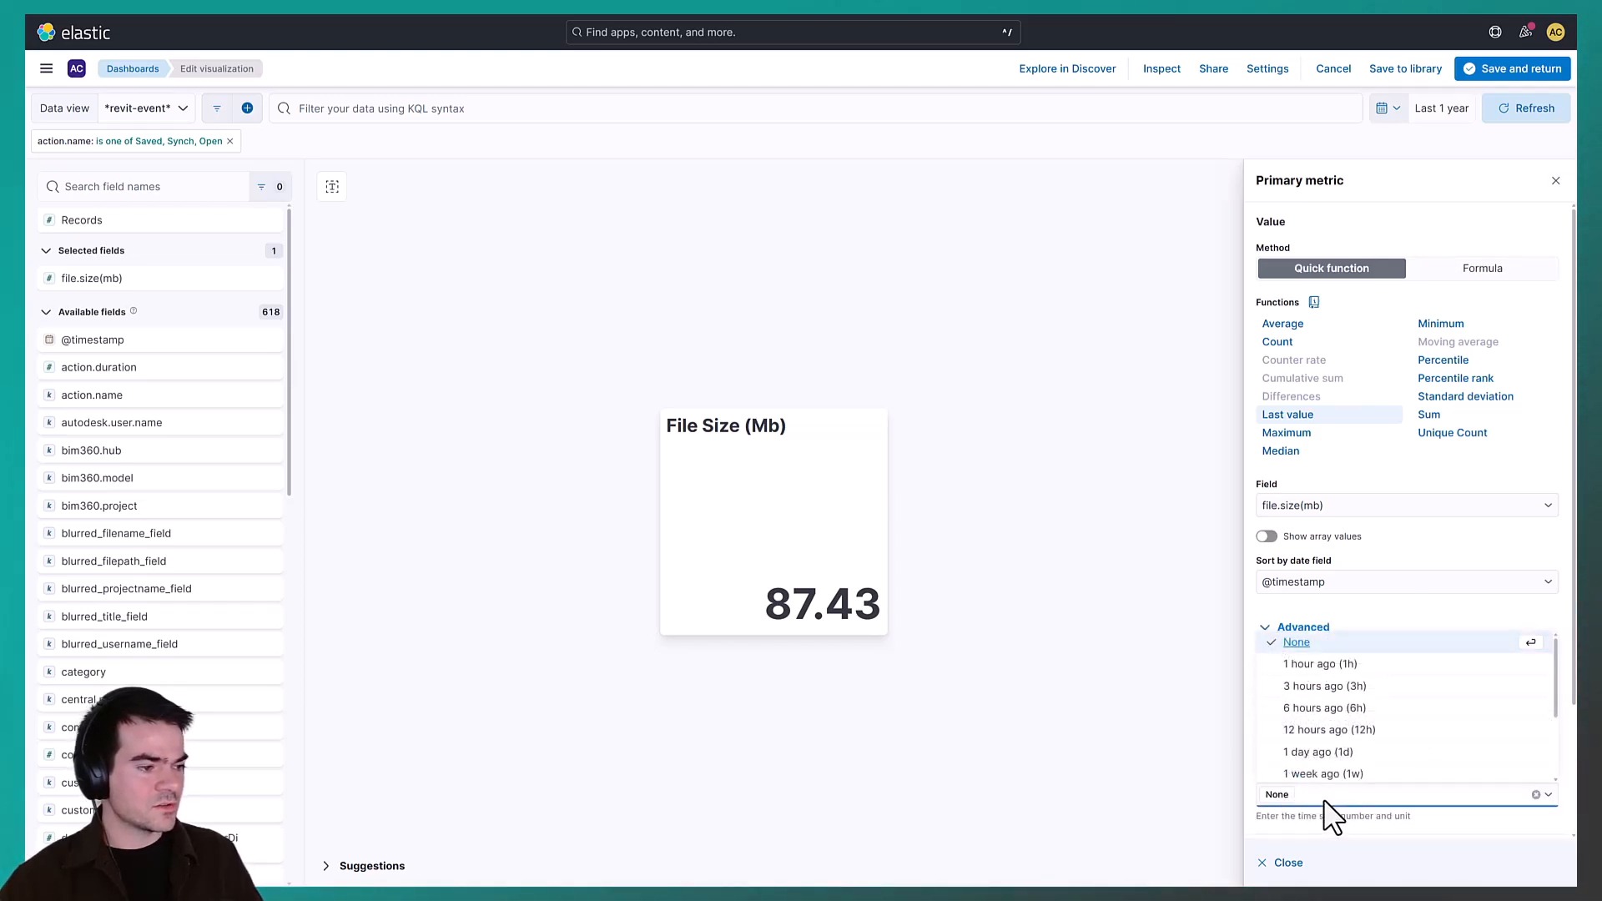
click(1342, 780)
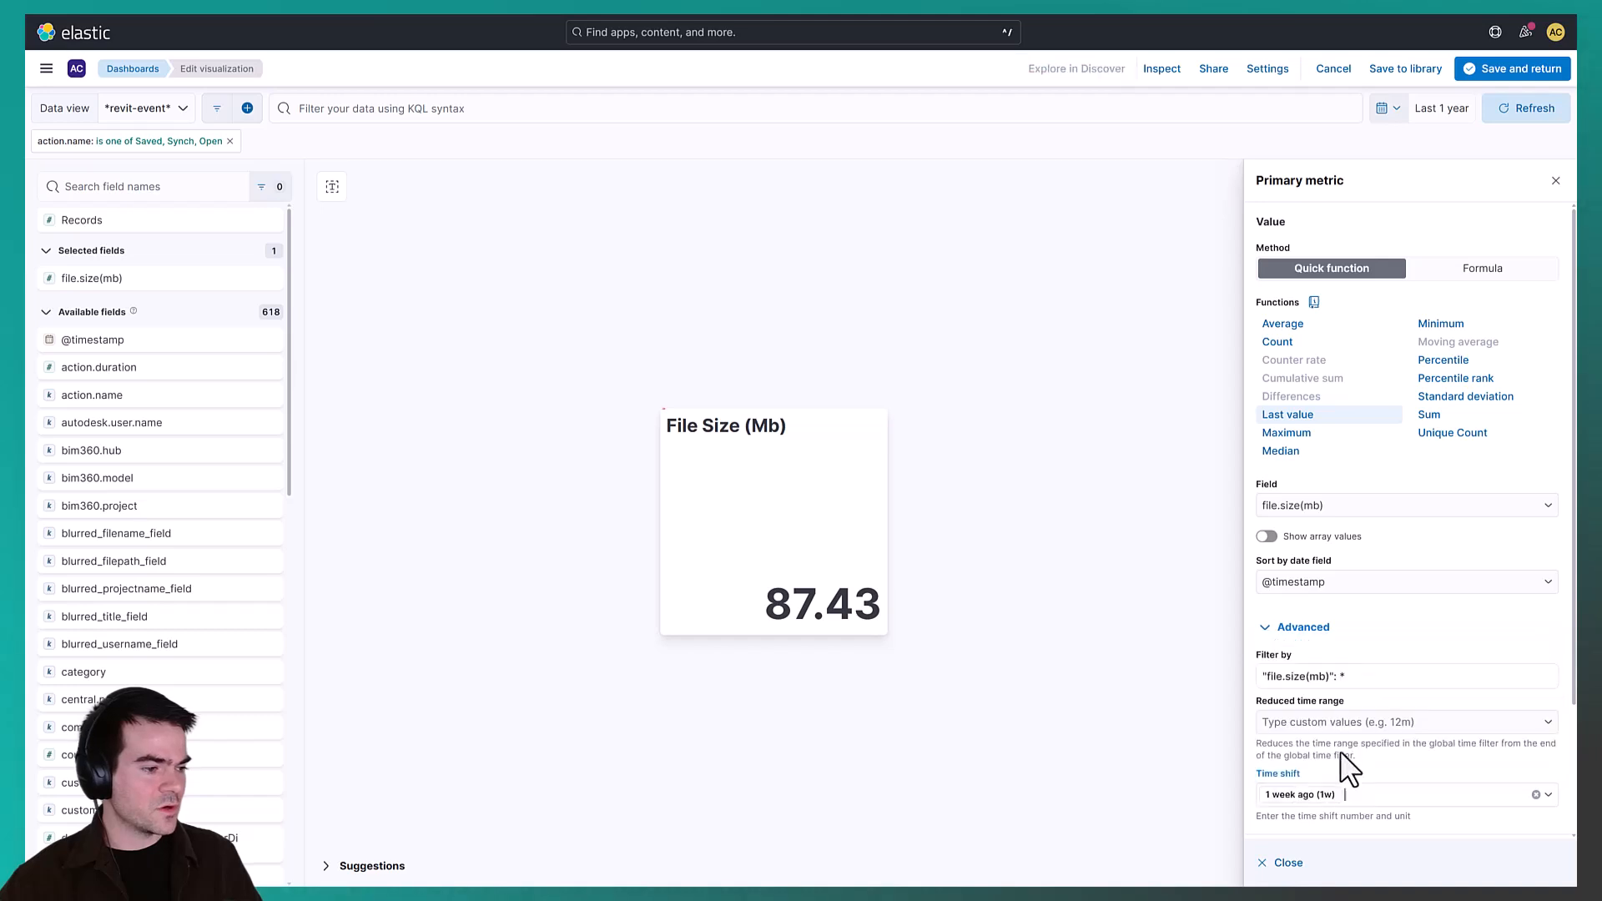
scroll(1519, 630, down, 1)
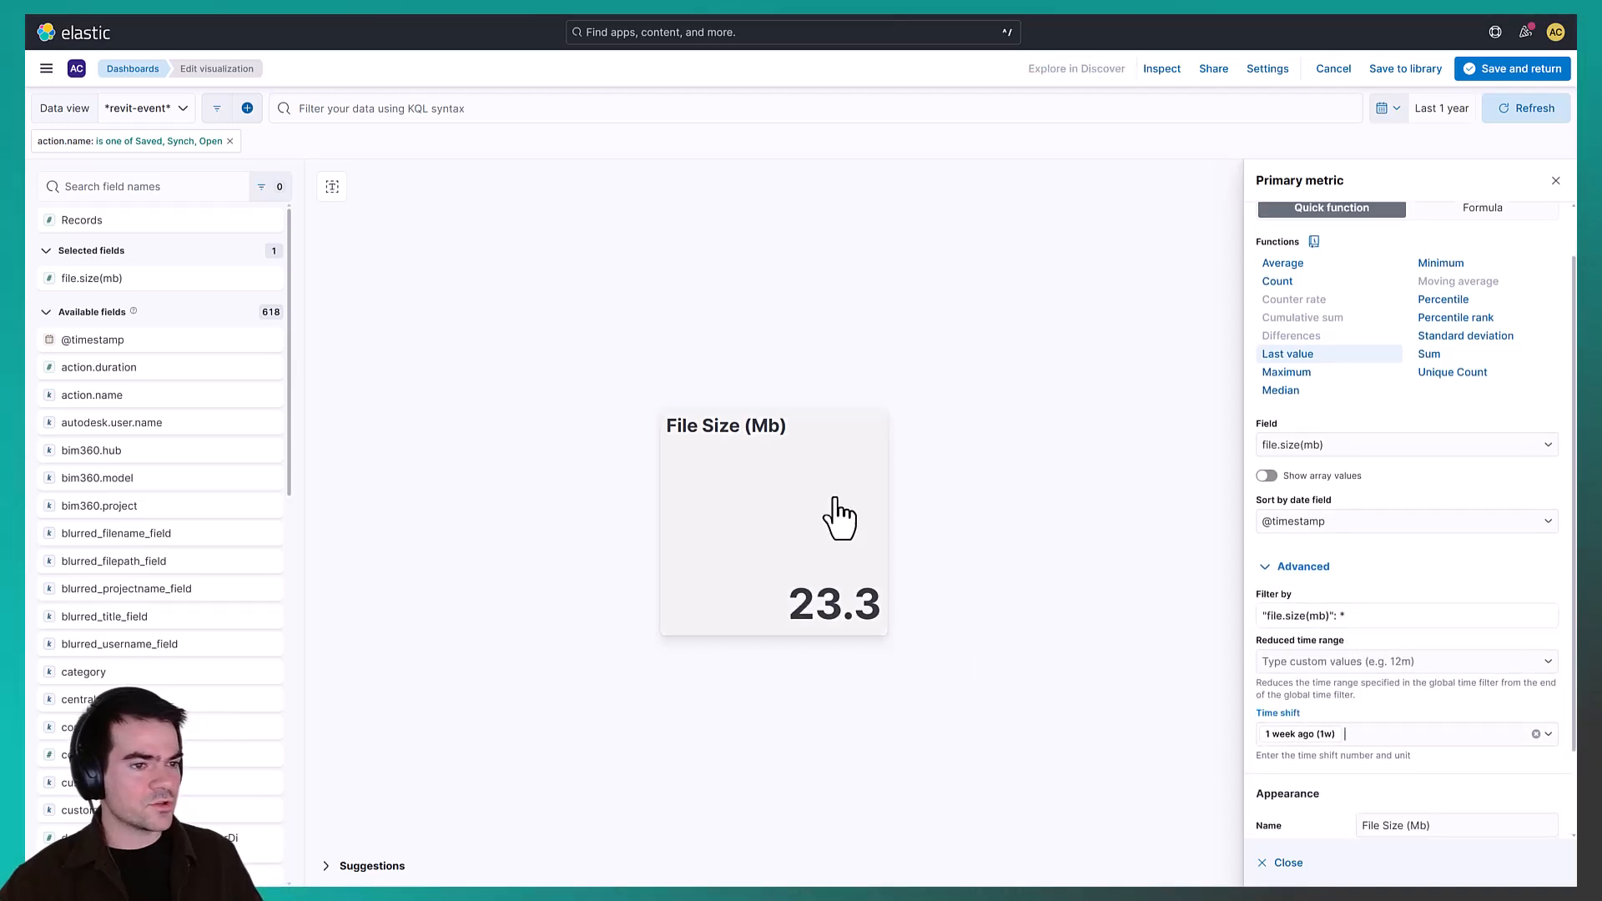
click(1289, 865)
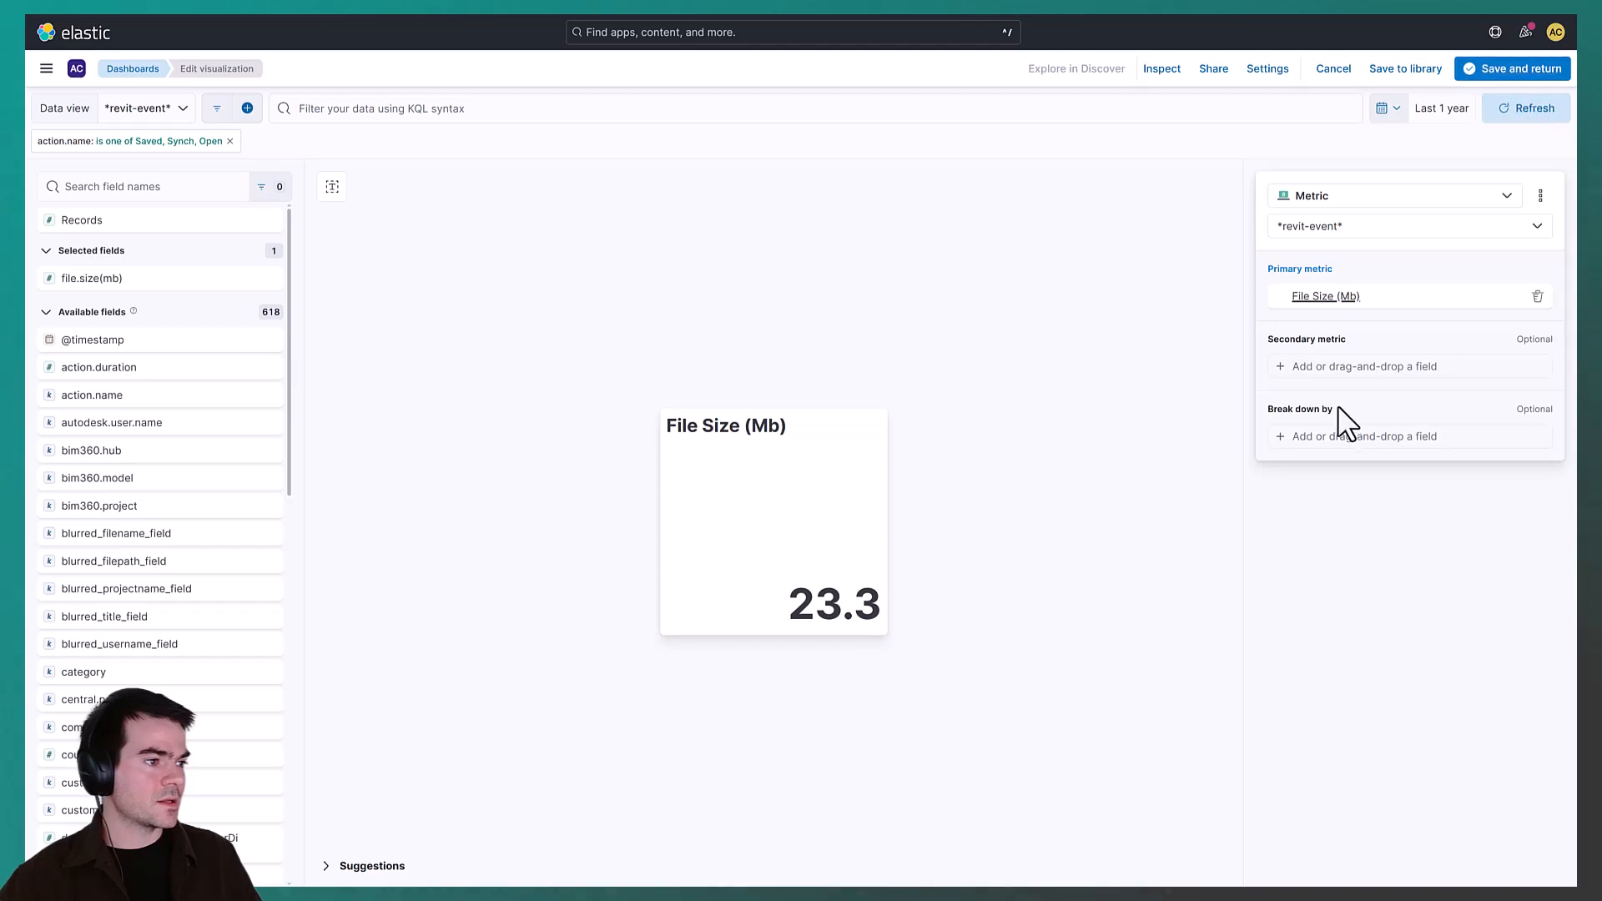
click(1369, 296)
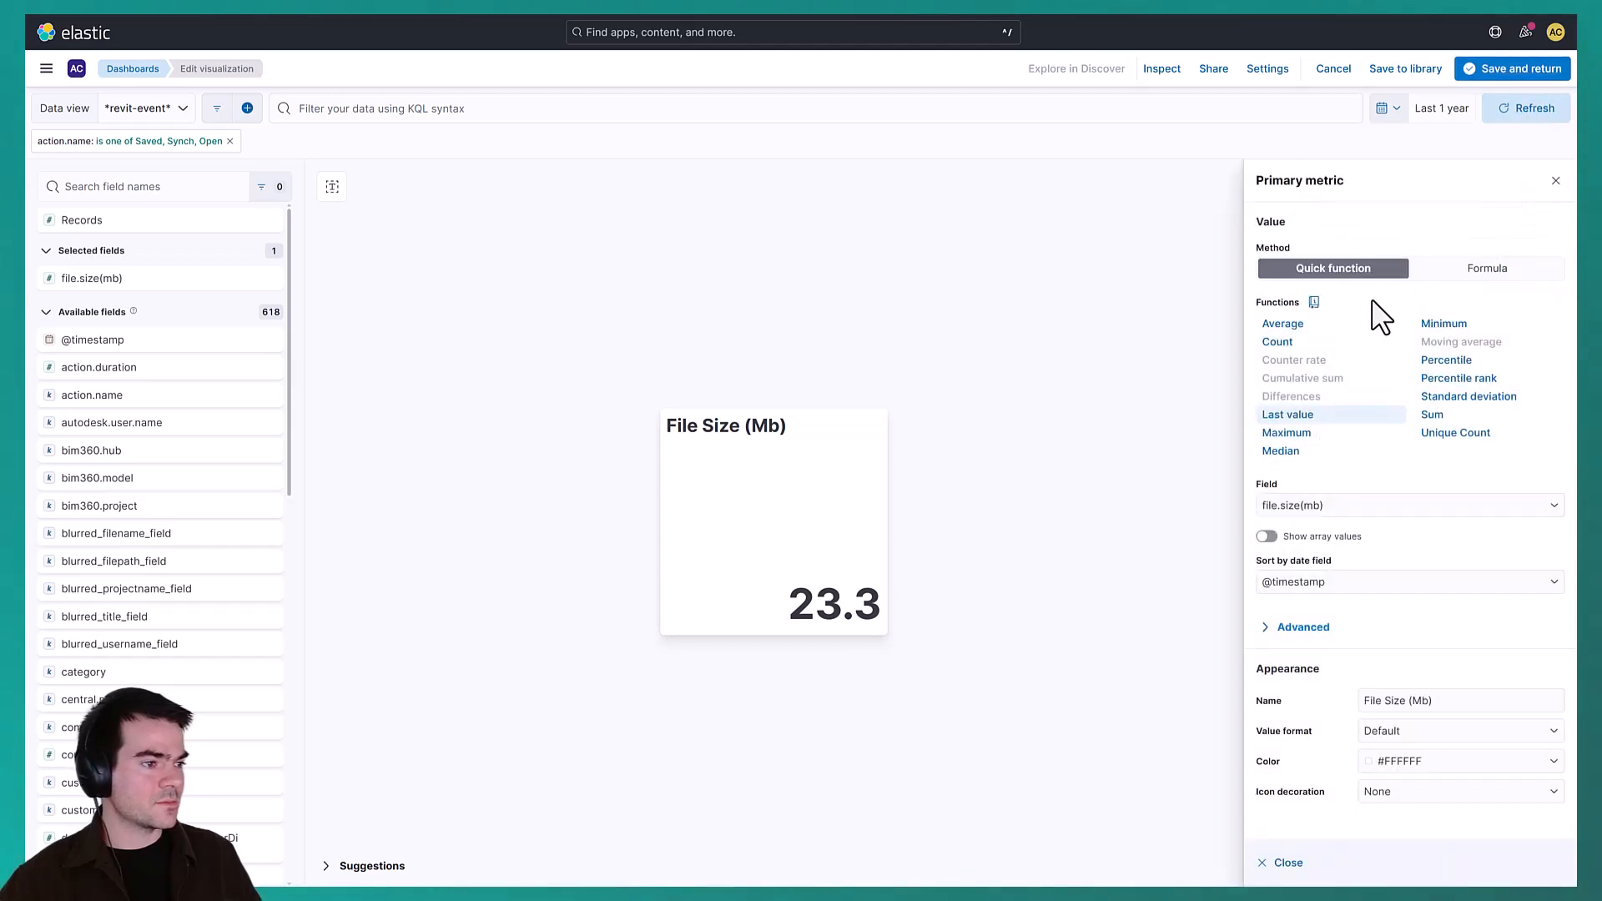
click(1421, 700)
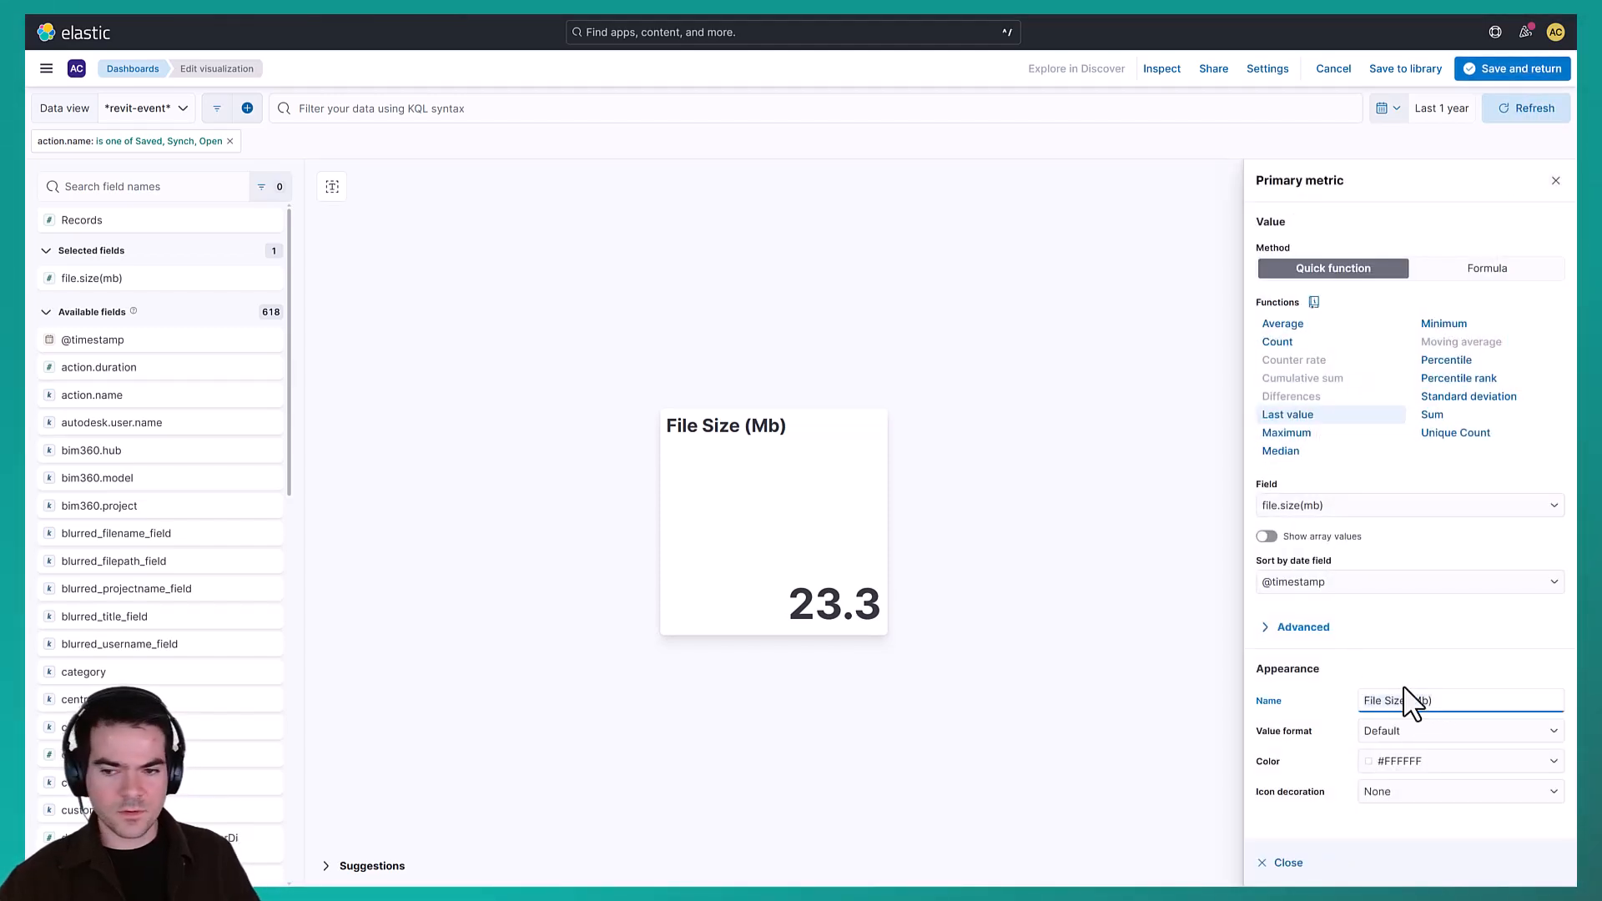
click(1447, 668)
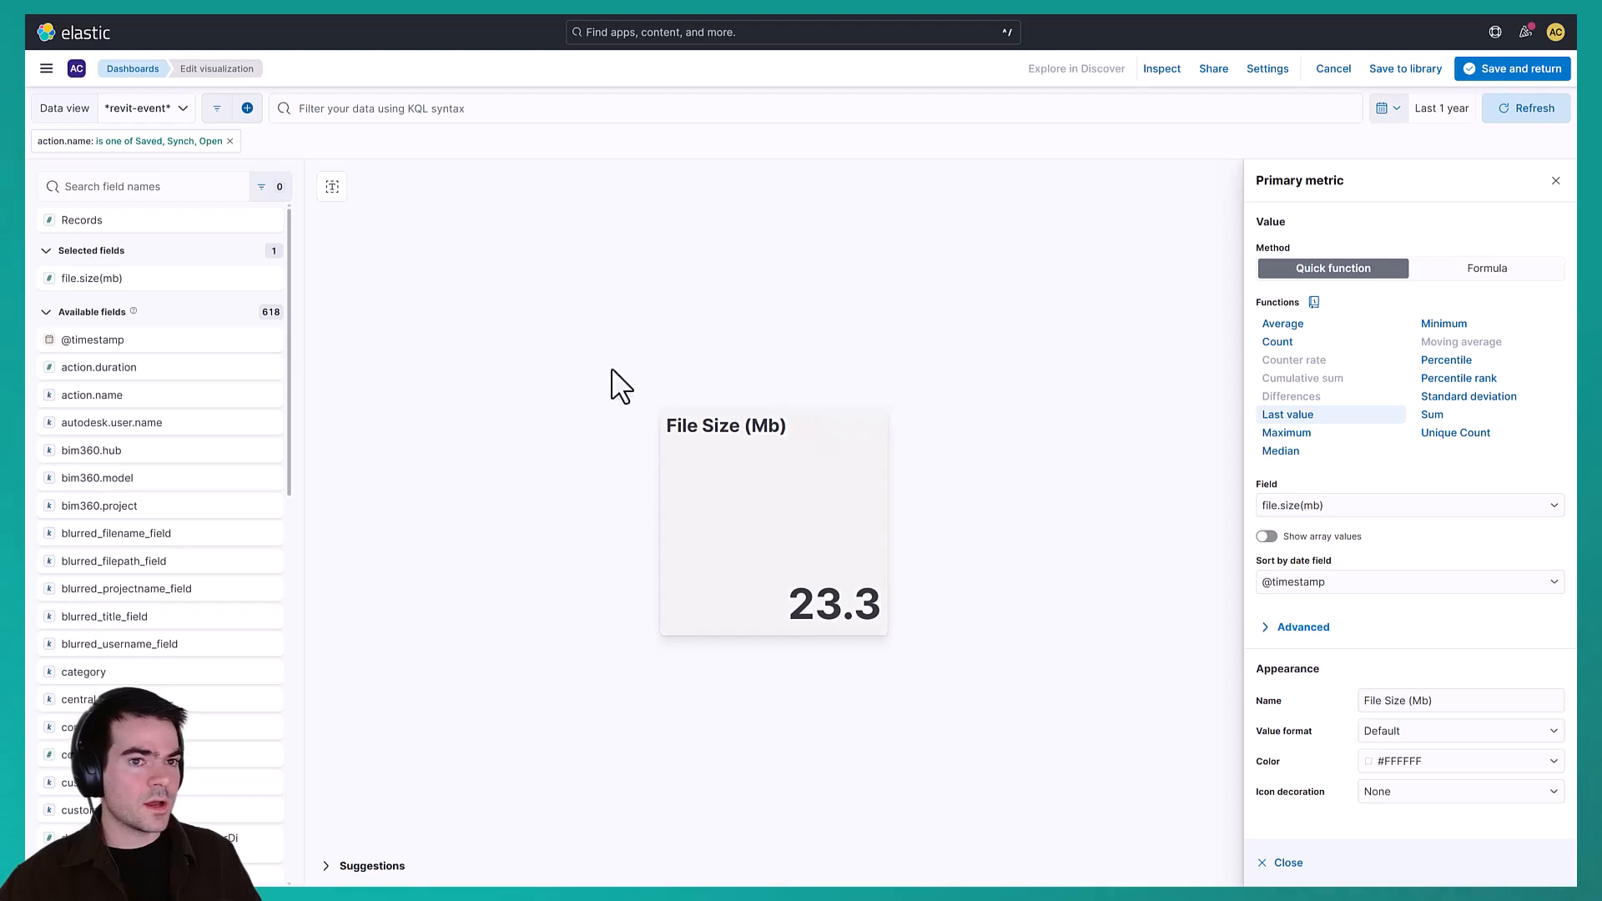
Add the subtitle "1 Week Ago" to the metric and save the visualization back to the dashboard
click(333, 185)
click(164, 251)
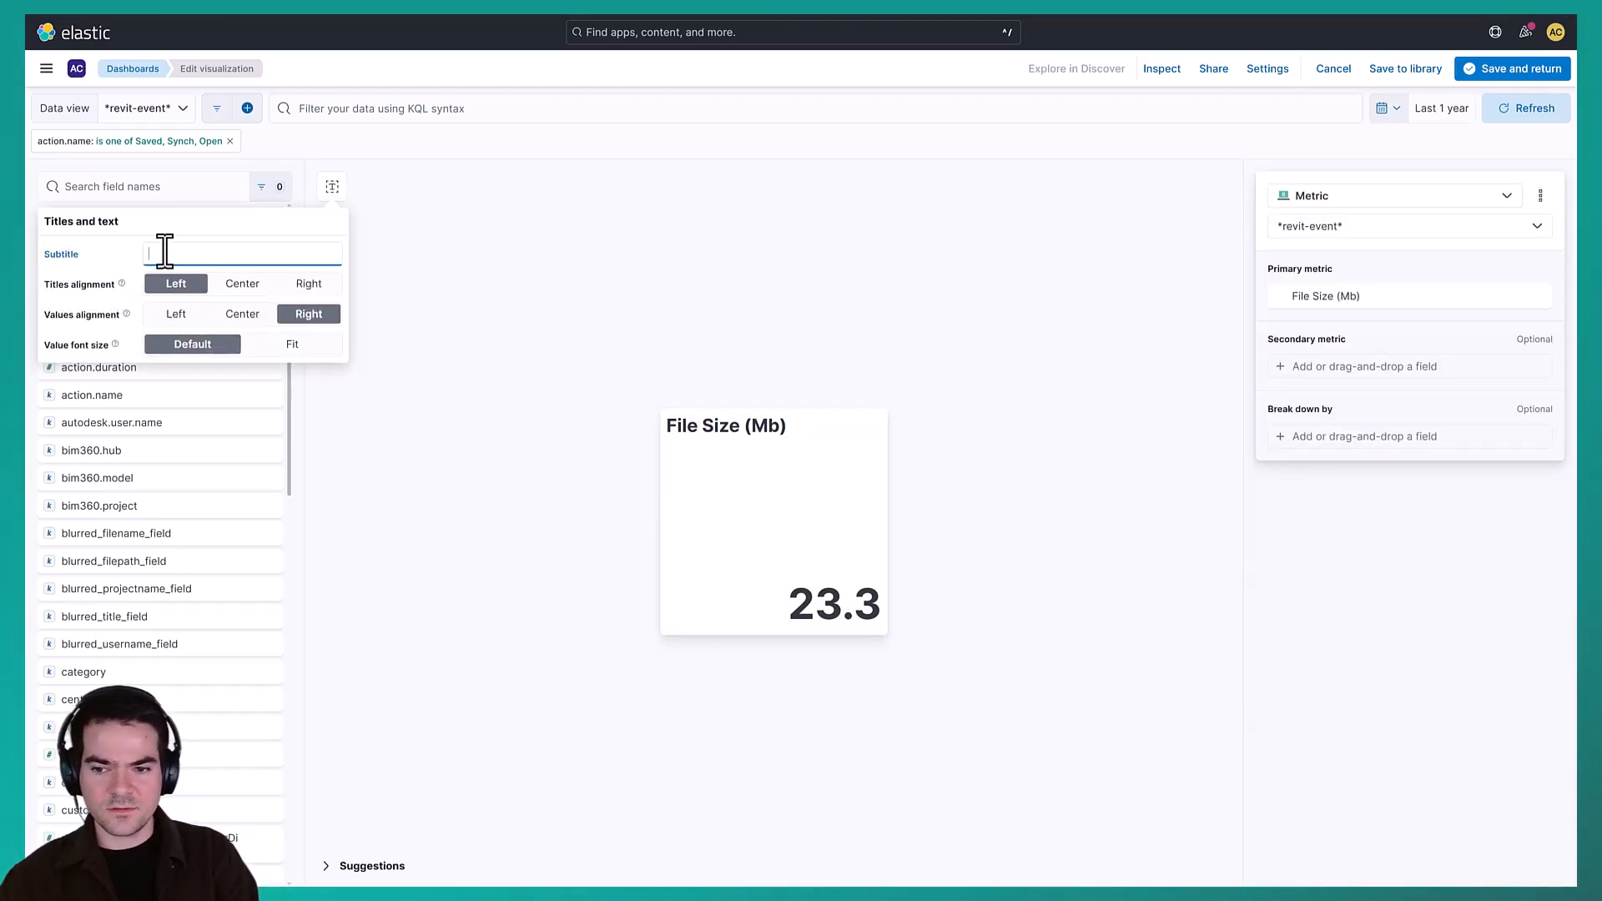
text(1 Week A)
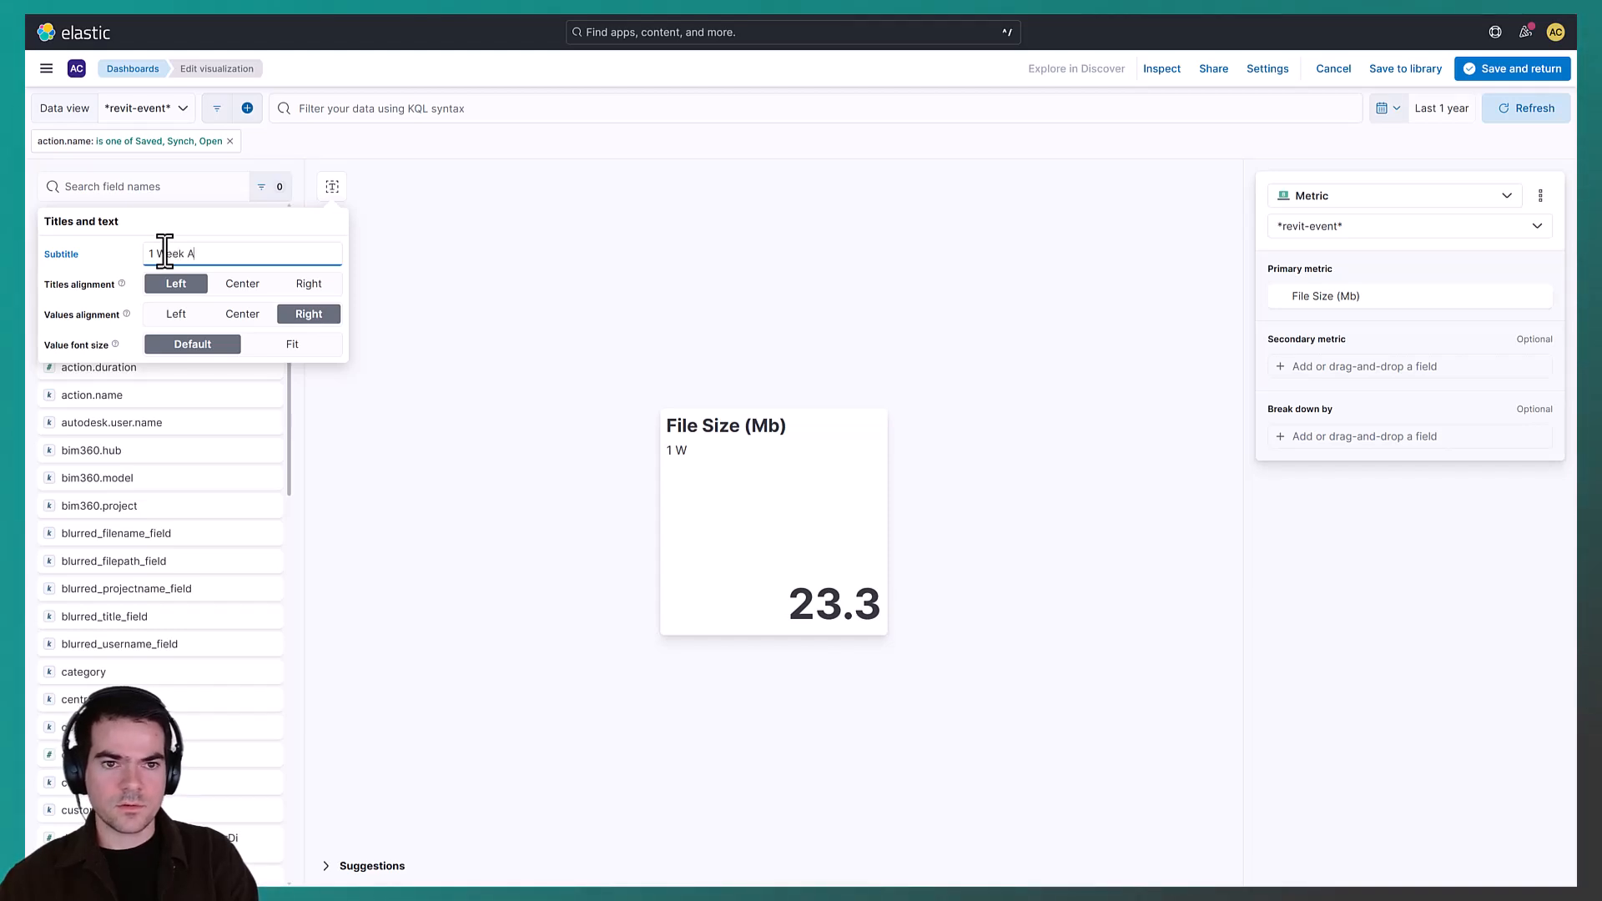
text(go)
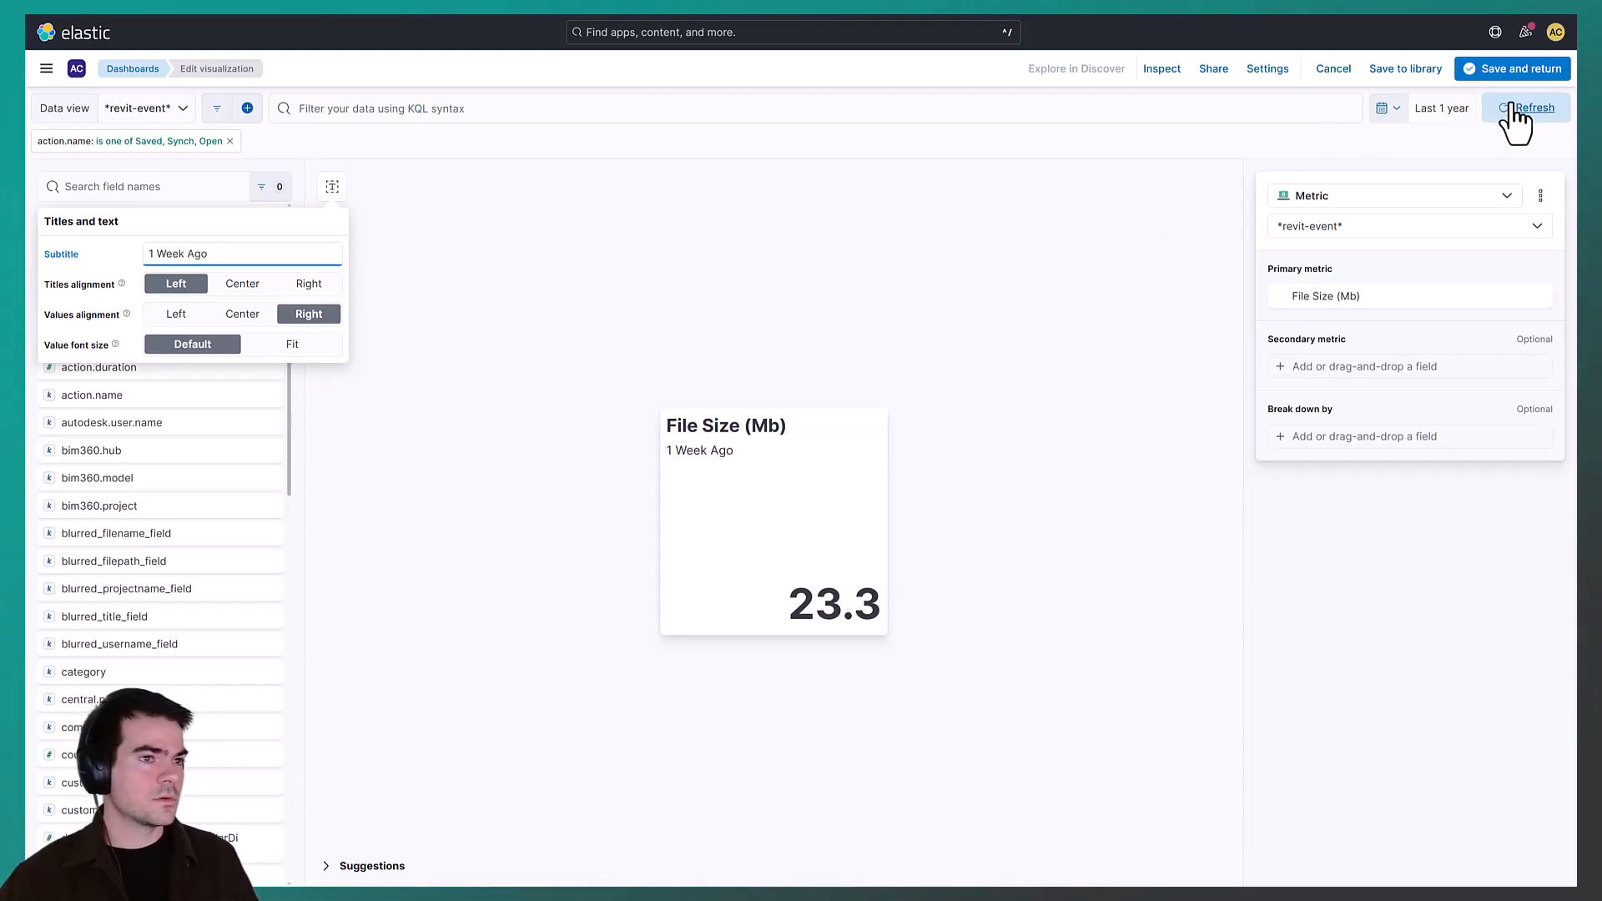
click(1520, 68)
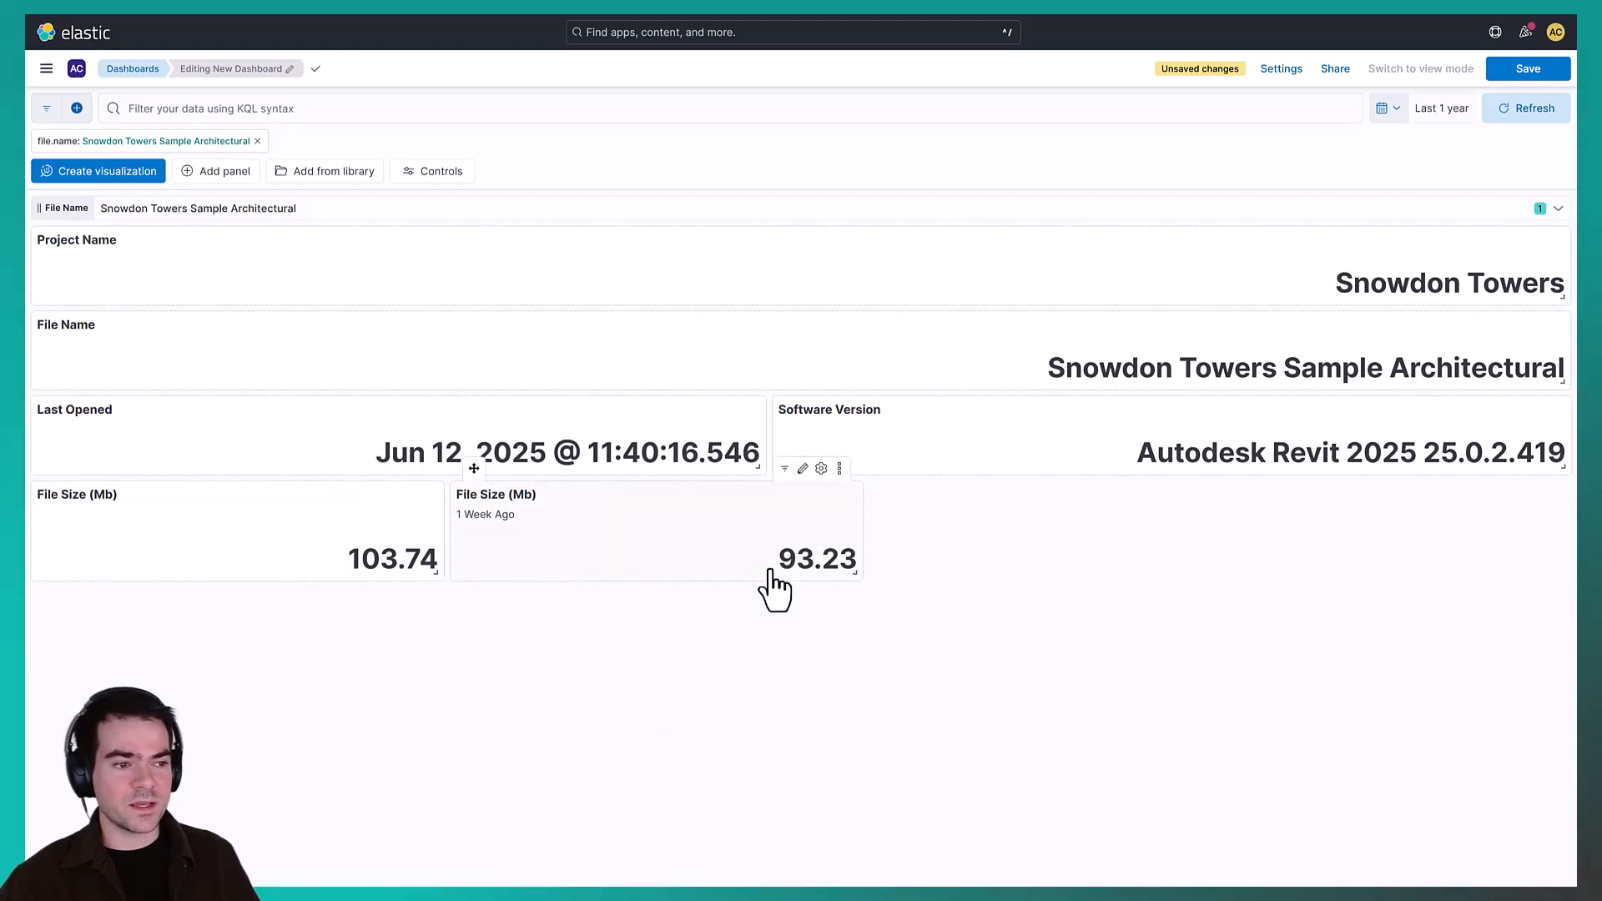
Duplicate the File Size (Mb) panel subtitled 1 Week Ago
click(841, 468)
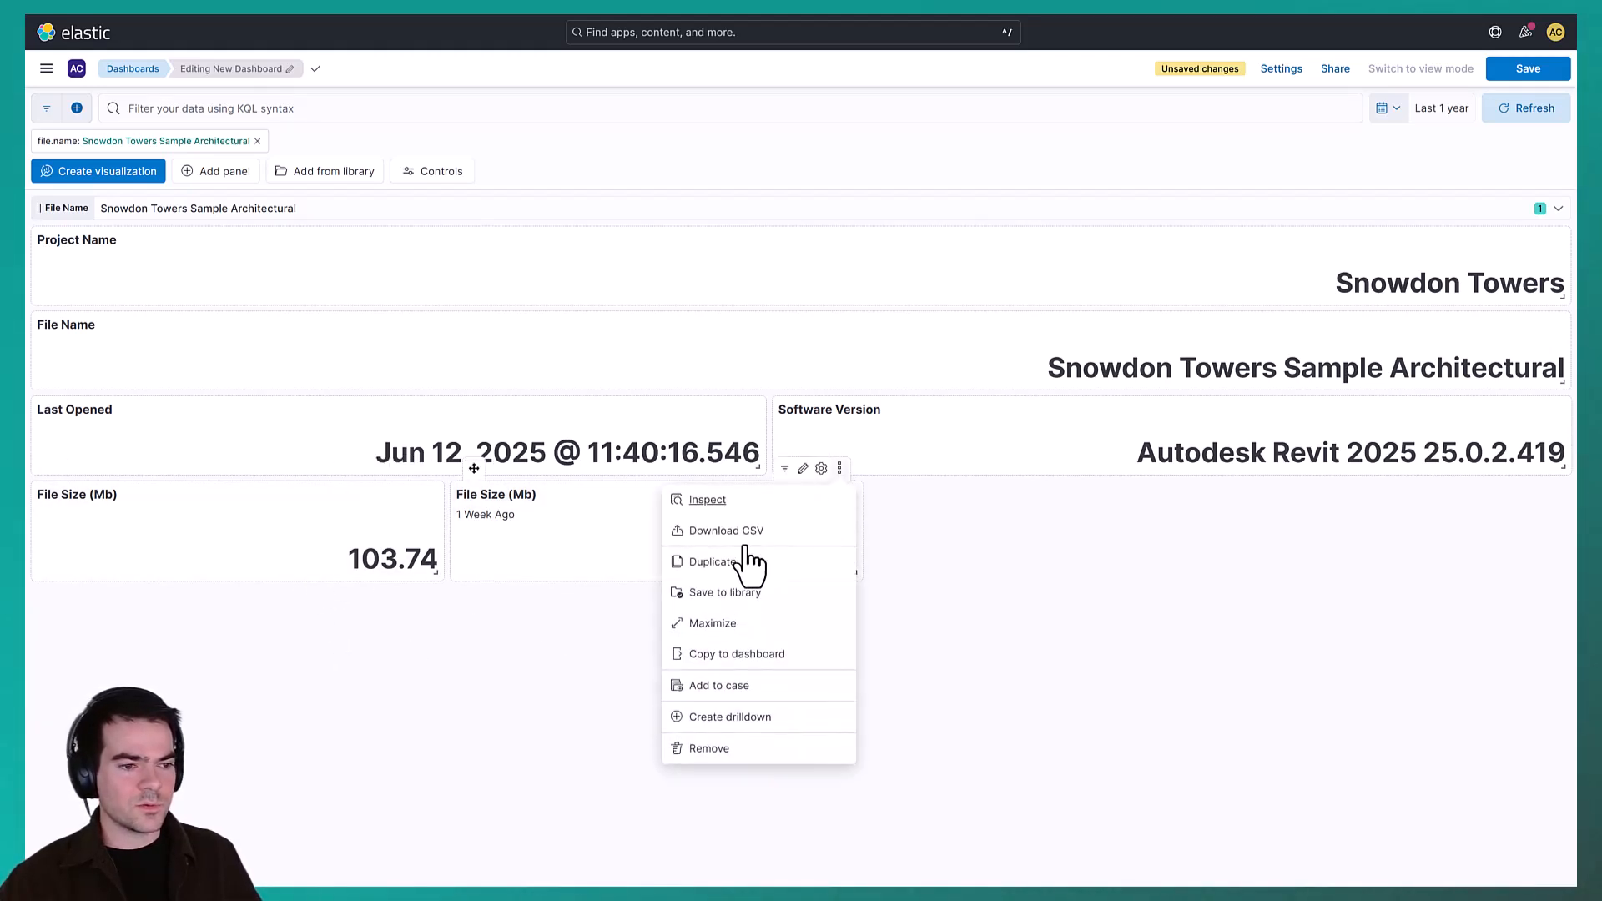
click(743, 564)
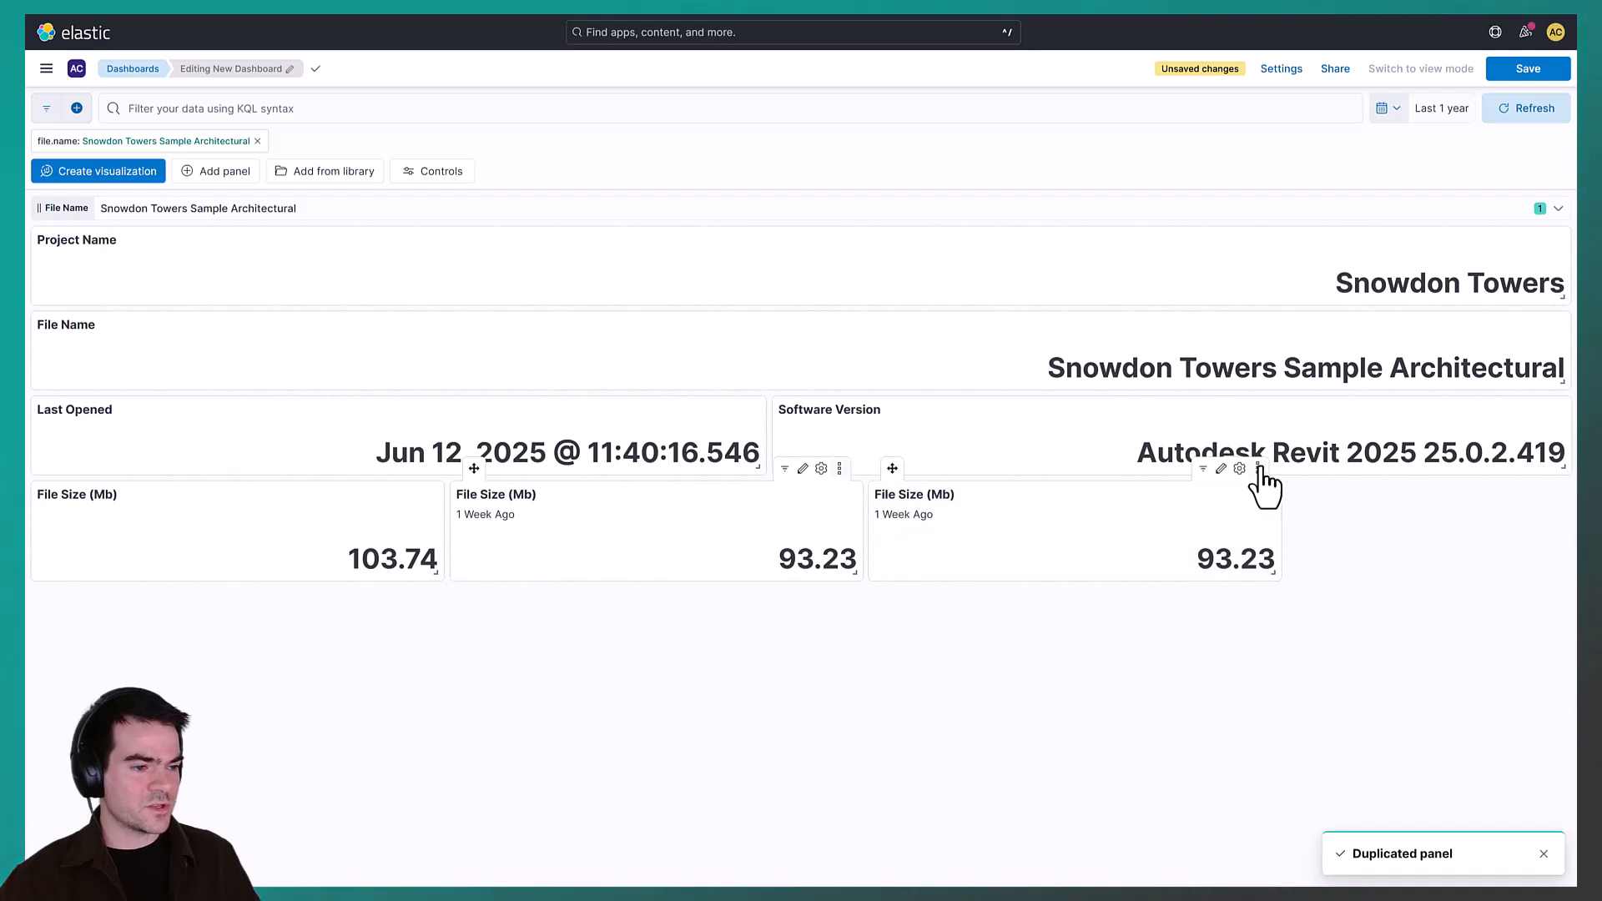
Examine the duplicated panel's primary metric as a formula, including its one-week shift, and discard the edit
click(1221, 468)
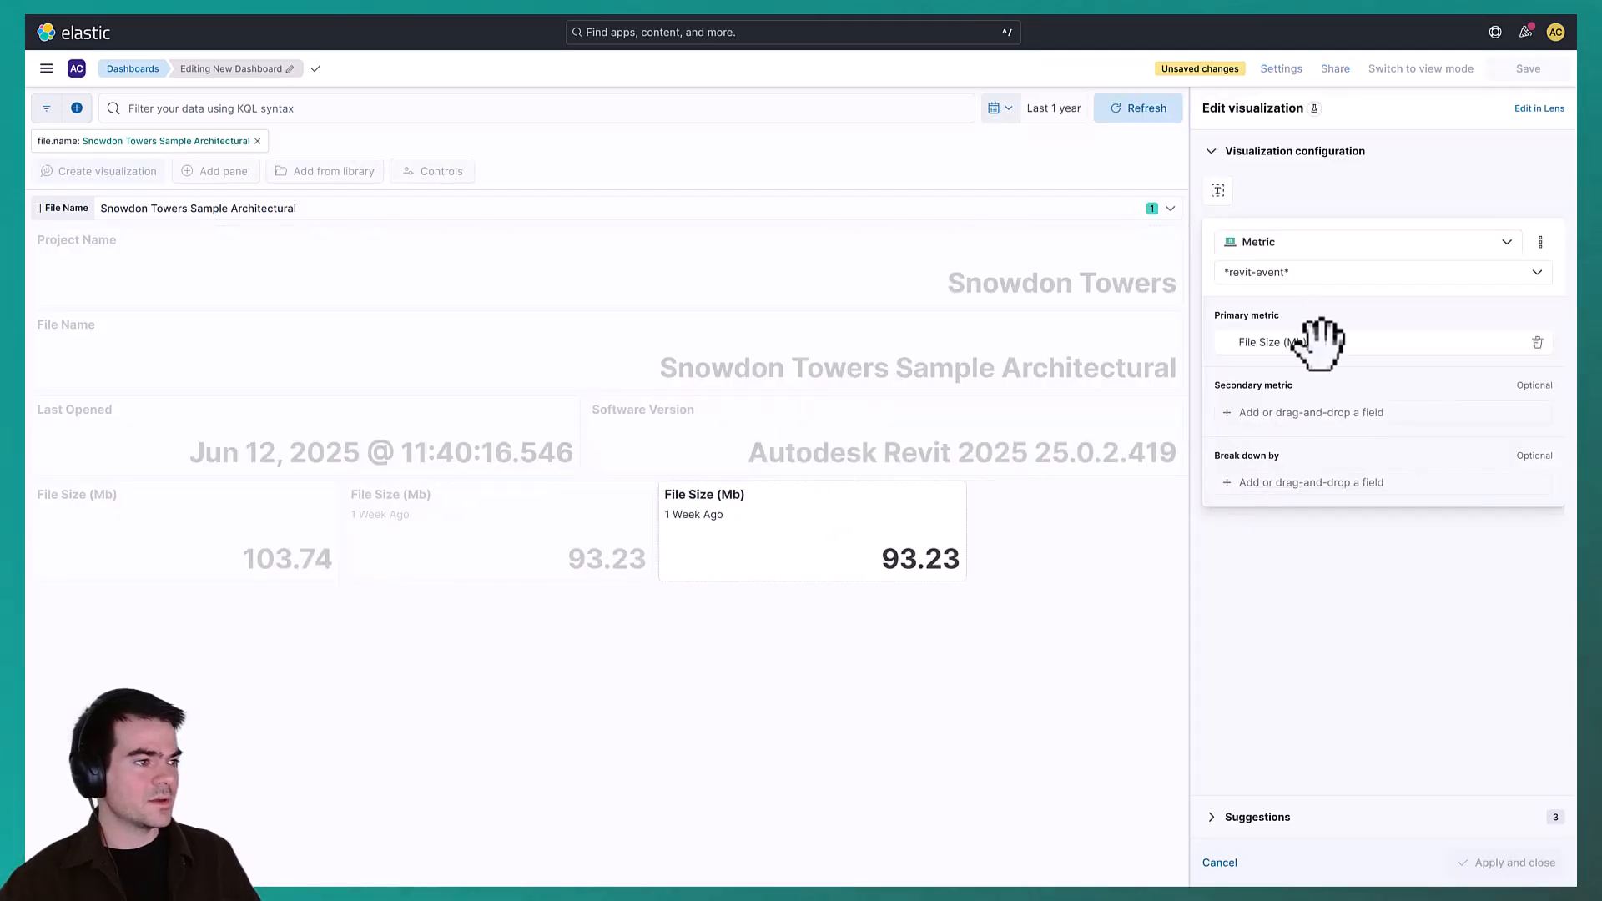
click(1316, 307)
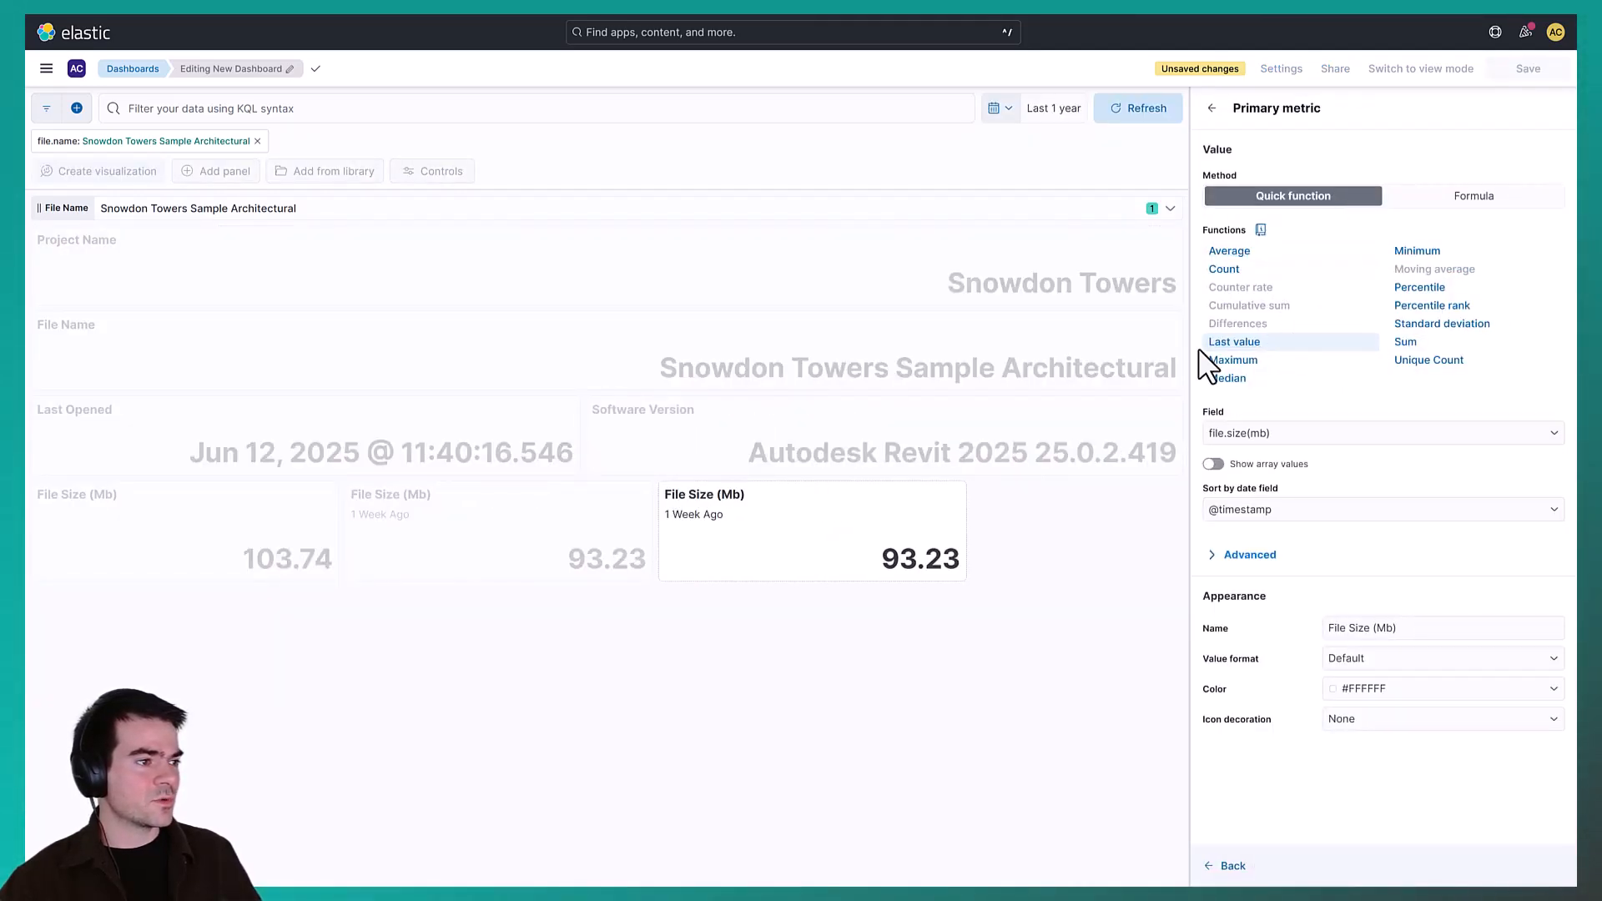
click(1474, 197)
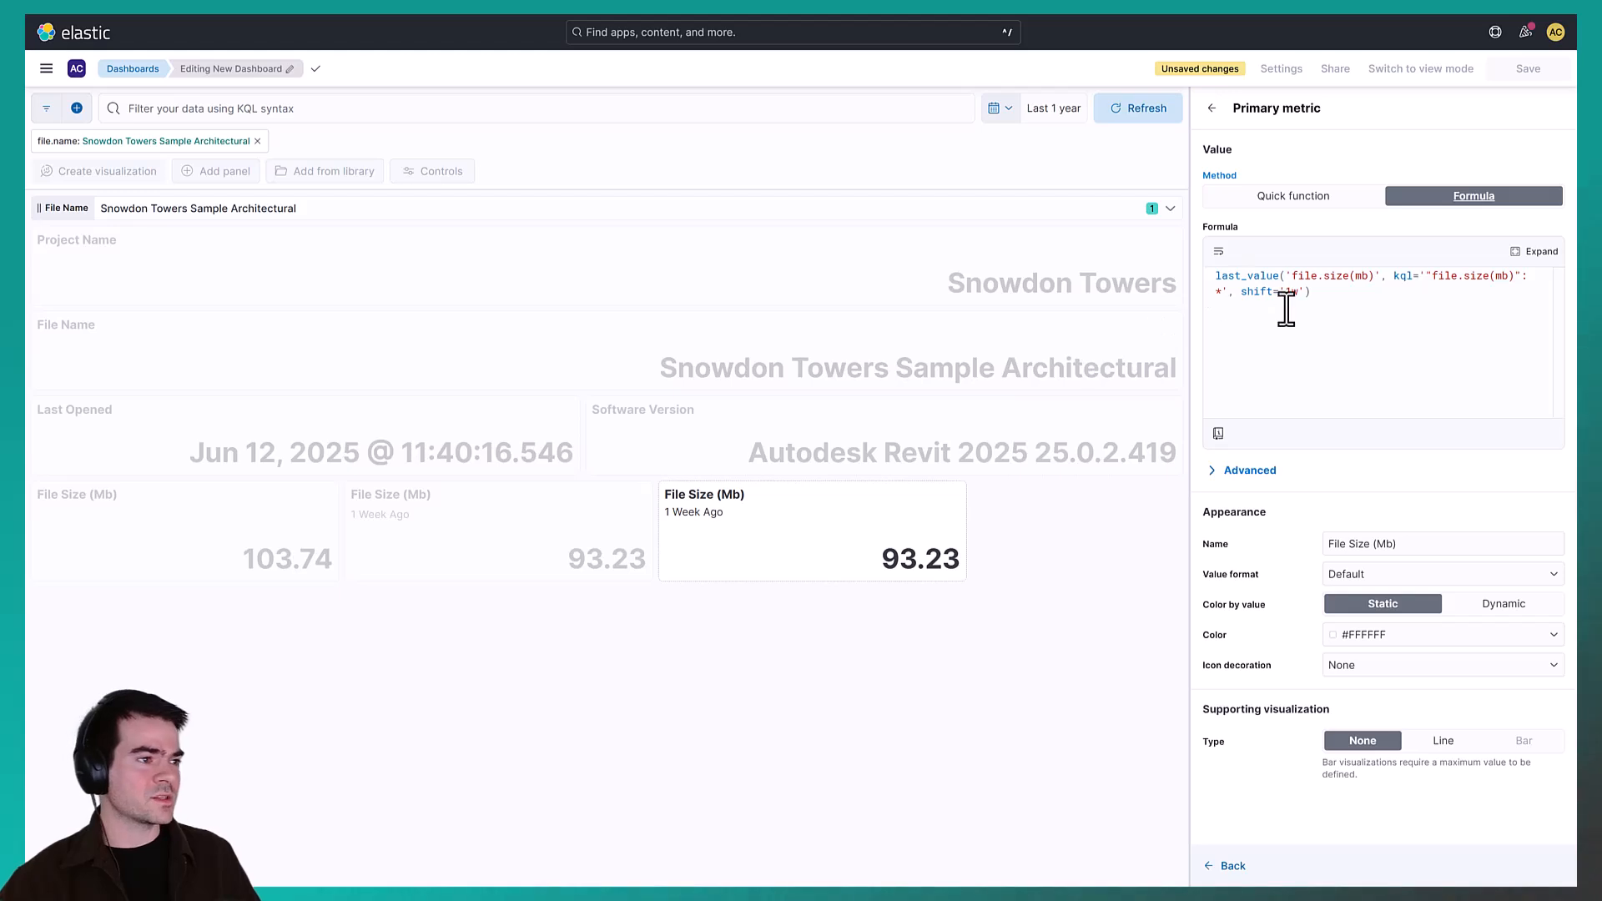
click(1297, 348)
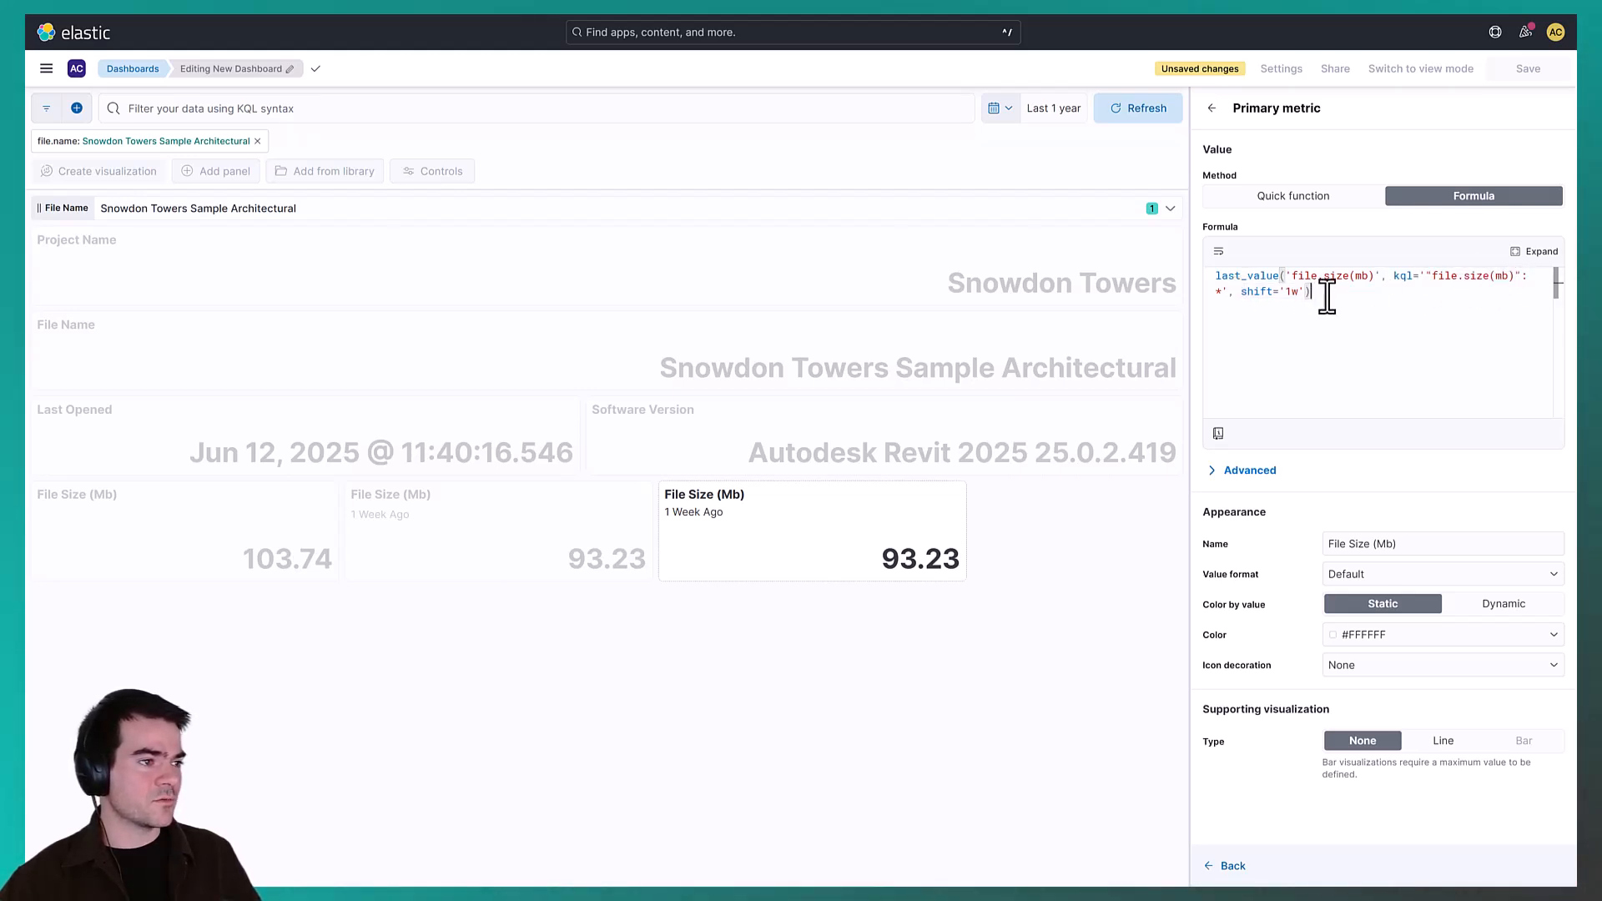
drag(1323, 293, 1218, 275)
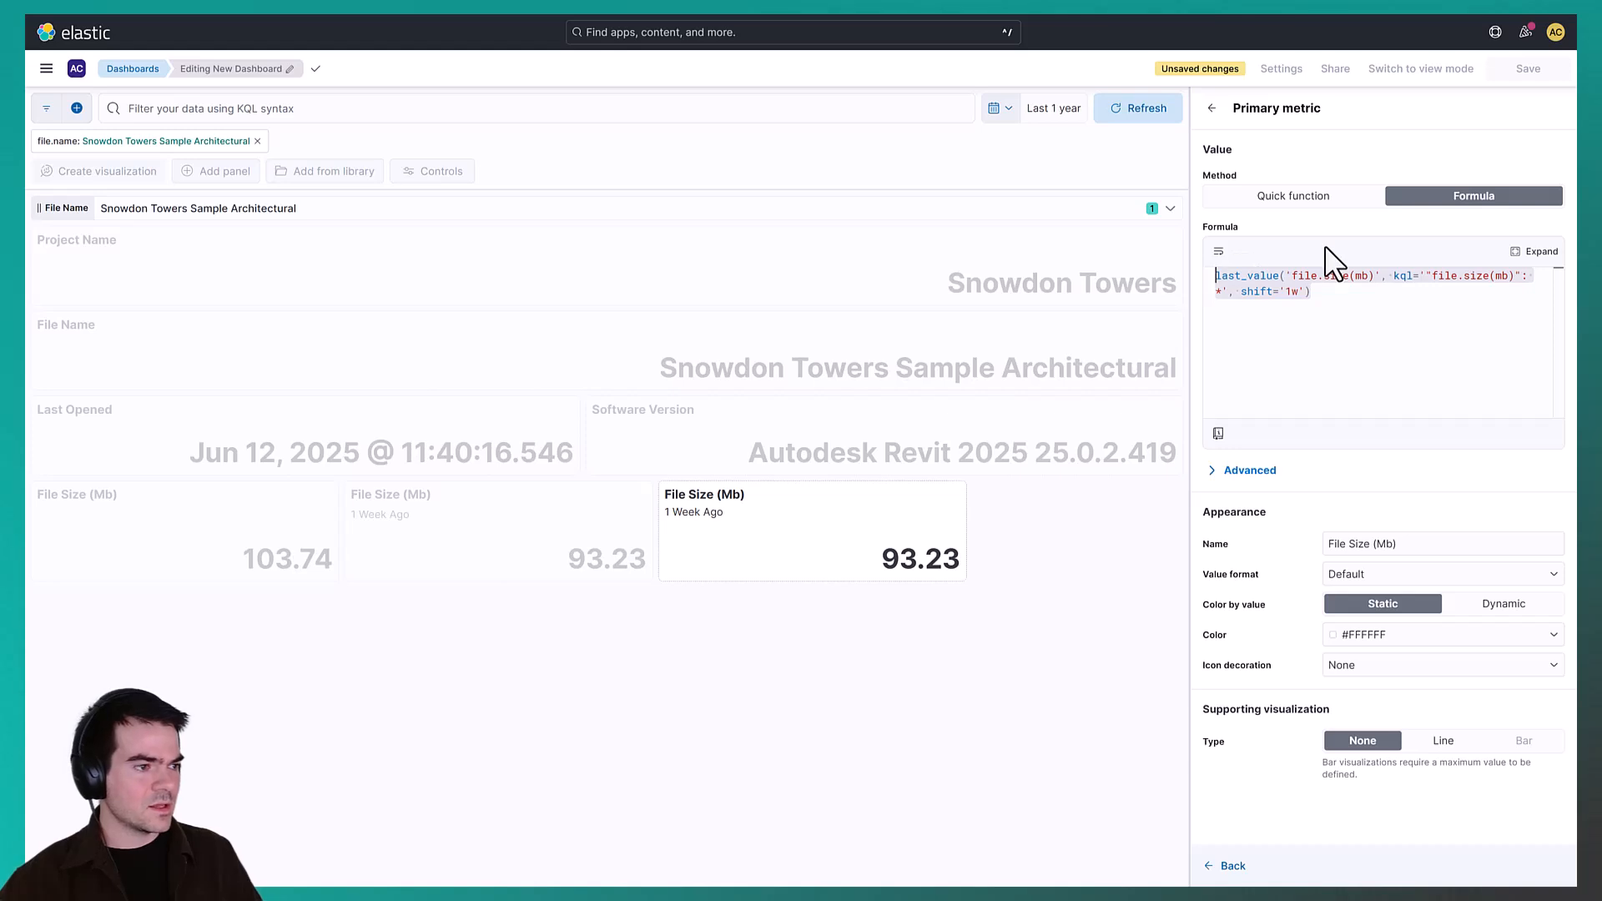
click(1233, 866)
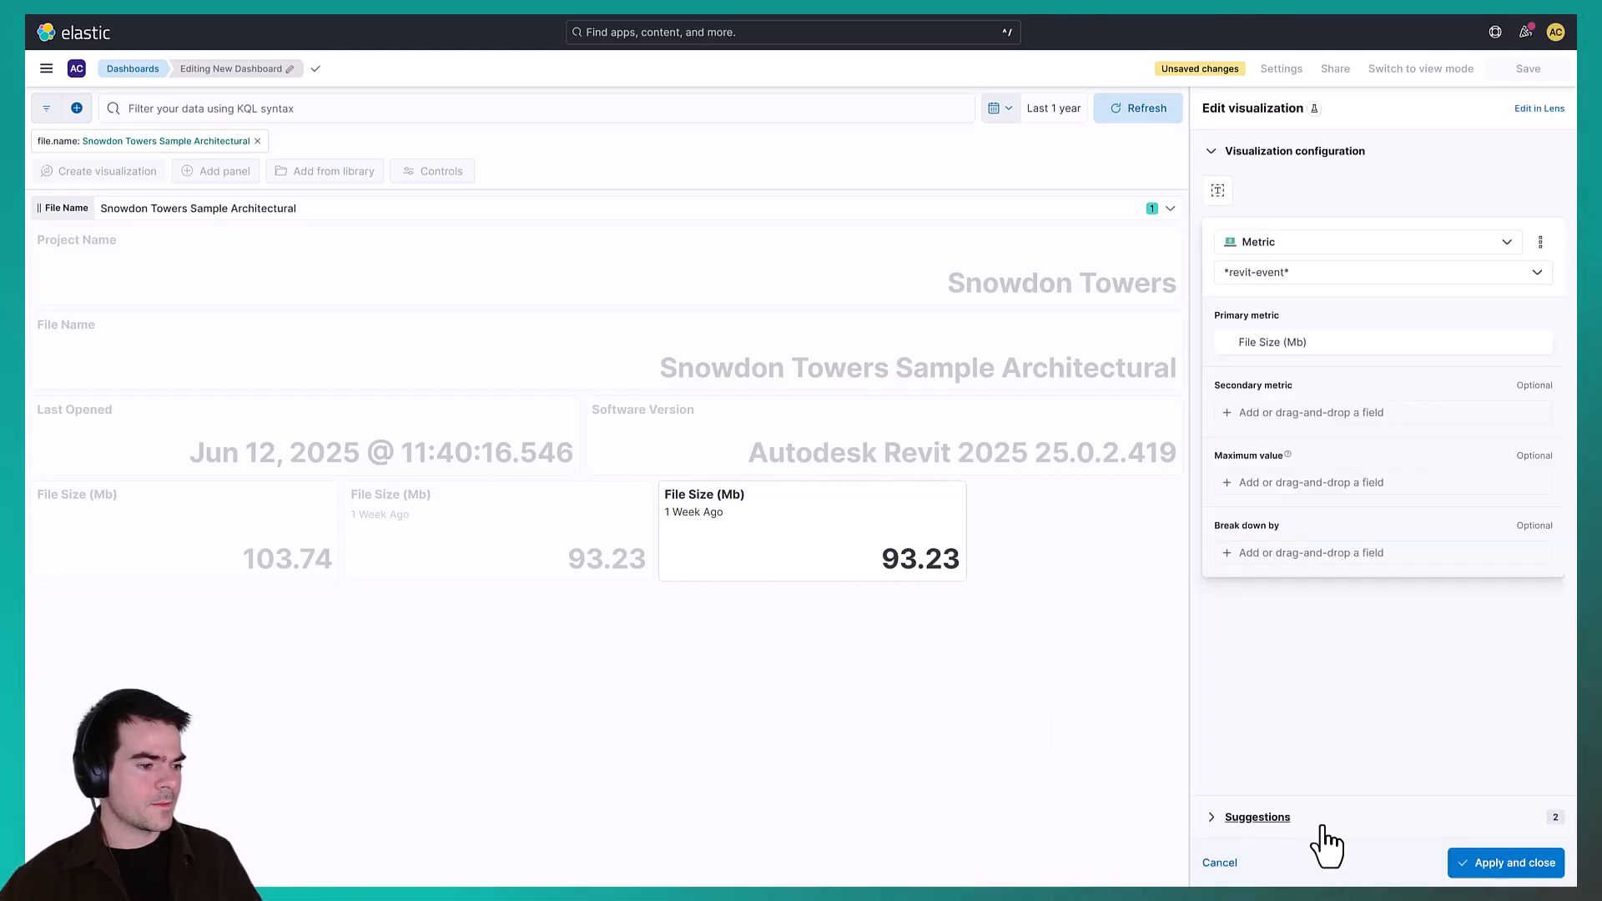
click(1220, 867)
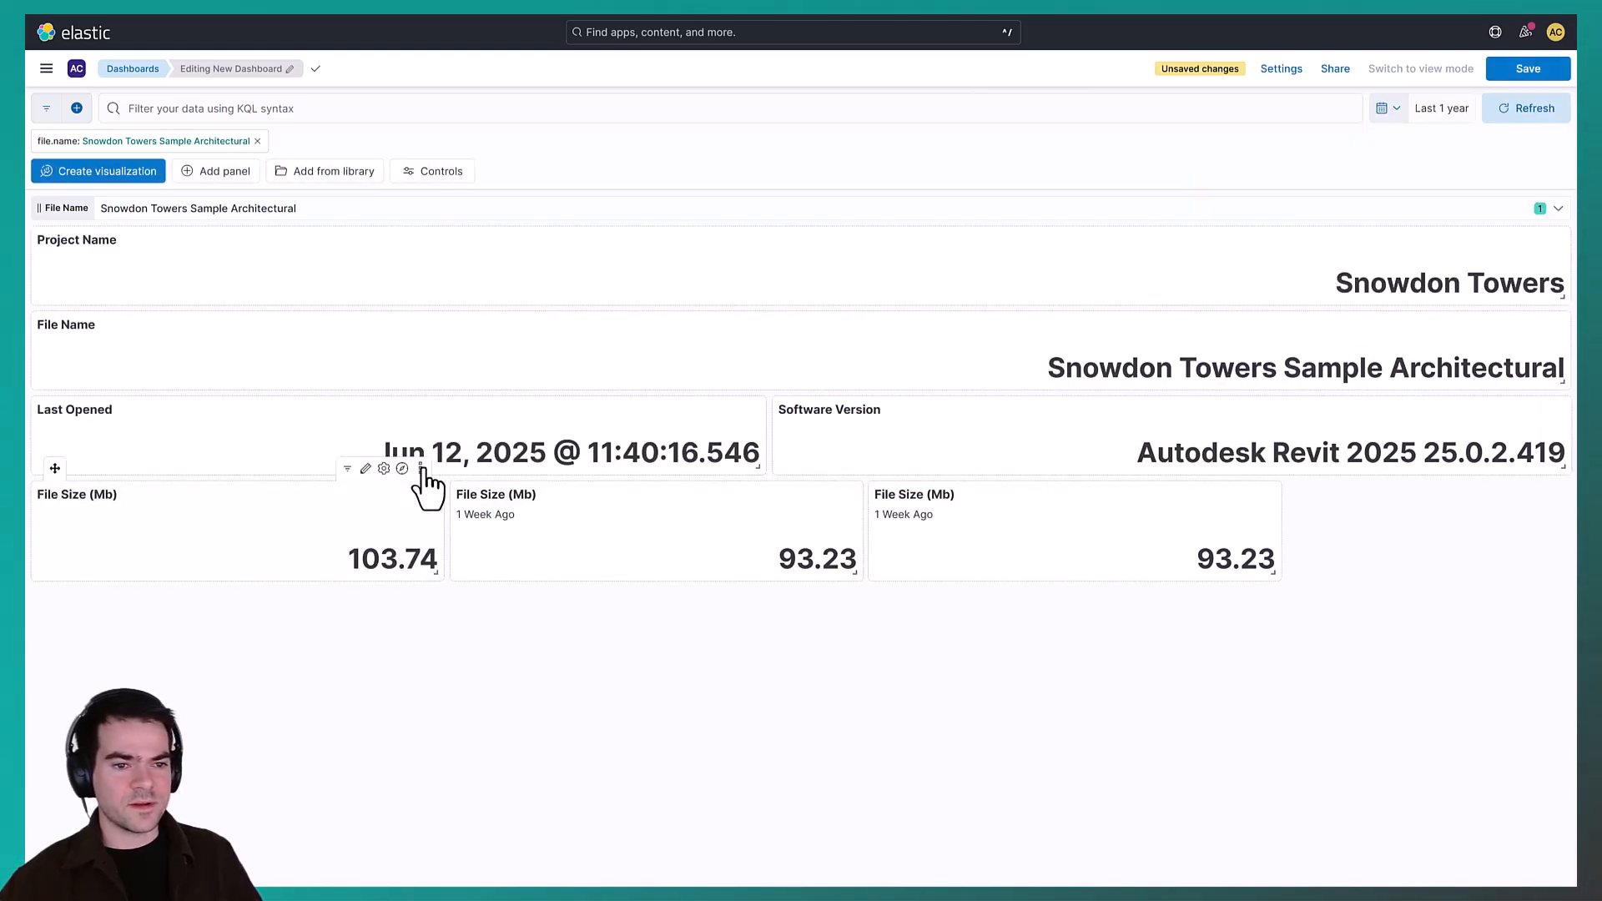
Copy the last_value formula from the primary metric of the original File Size (Mb) panel and discard the edit
click(420, 469)
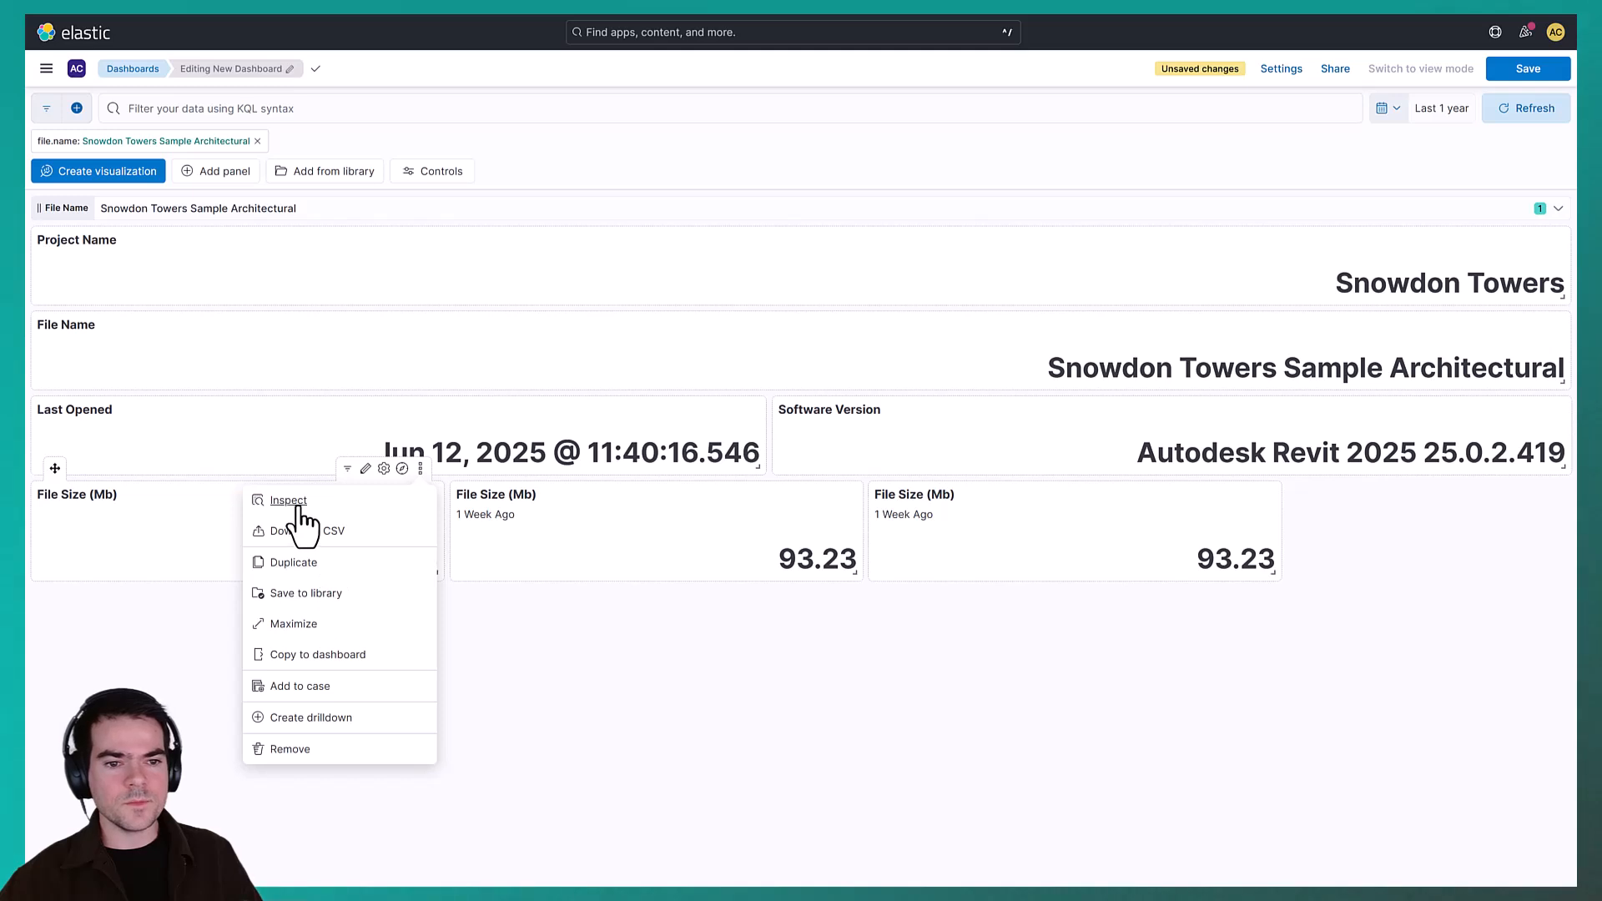
click(367, 470)
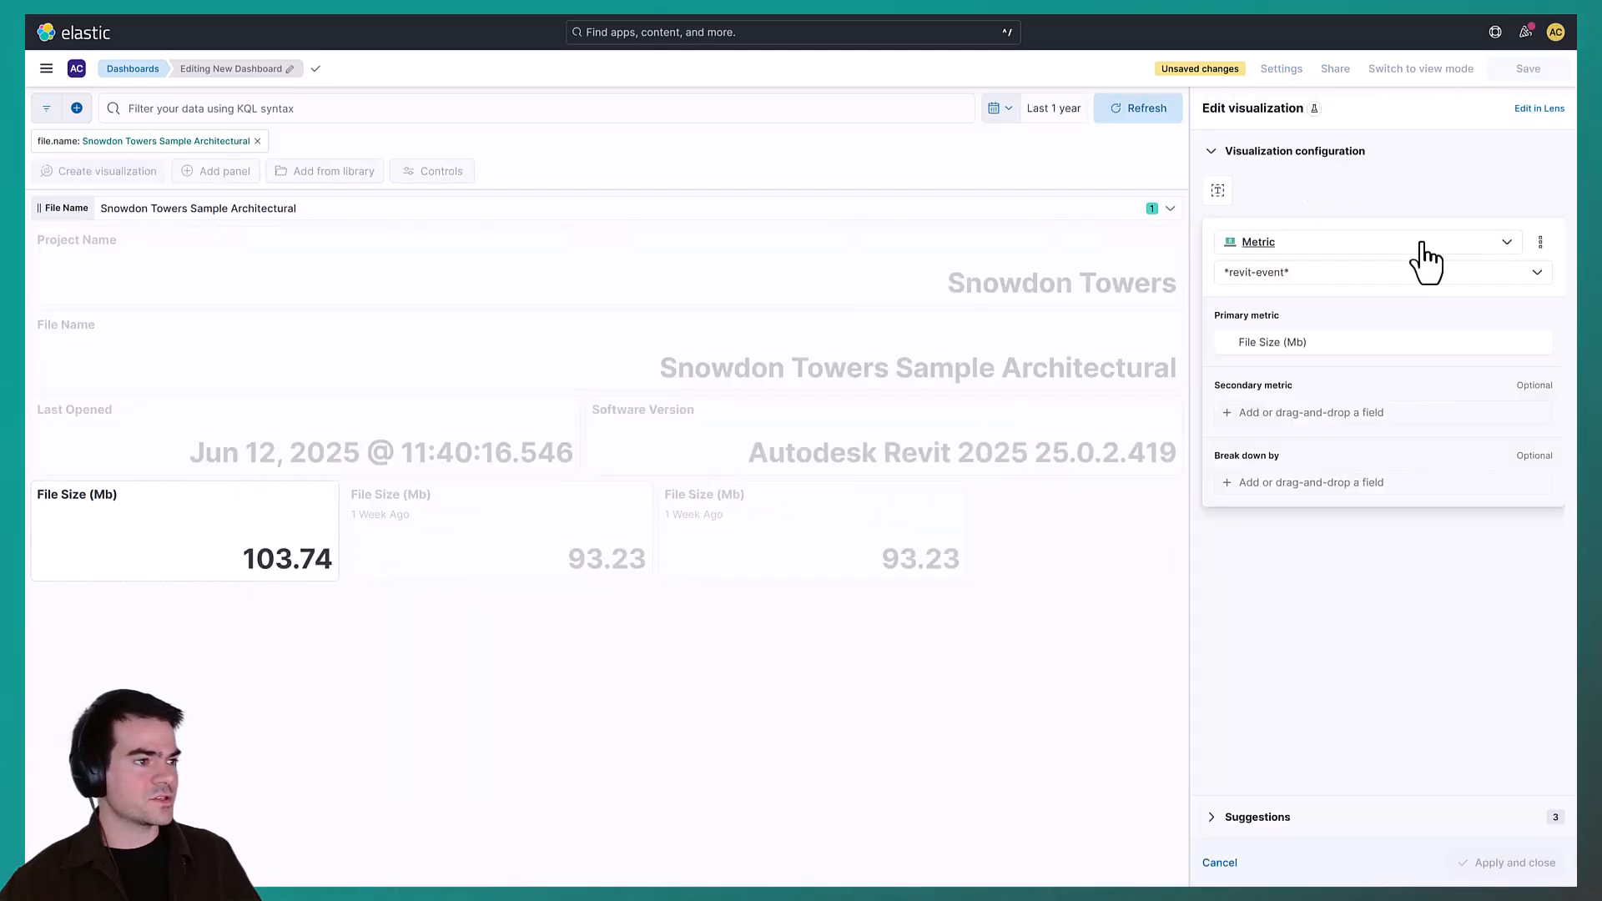
click(1301, 339)
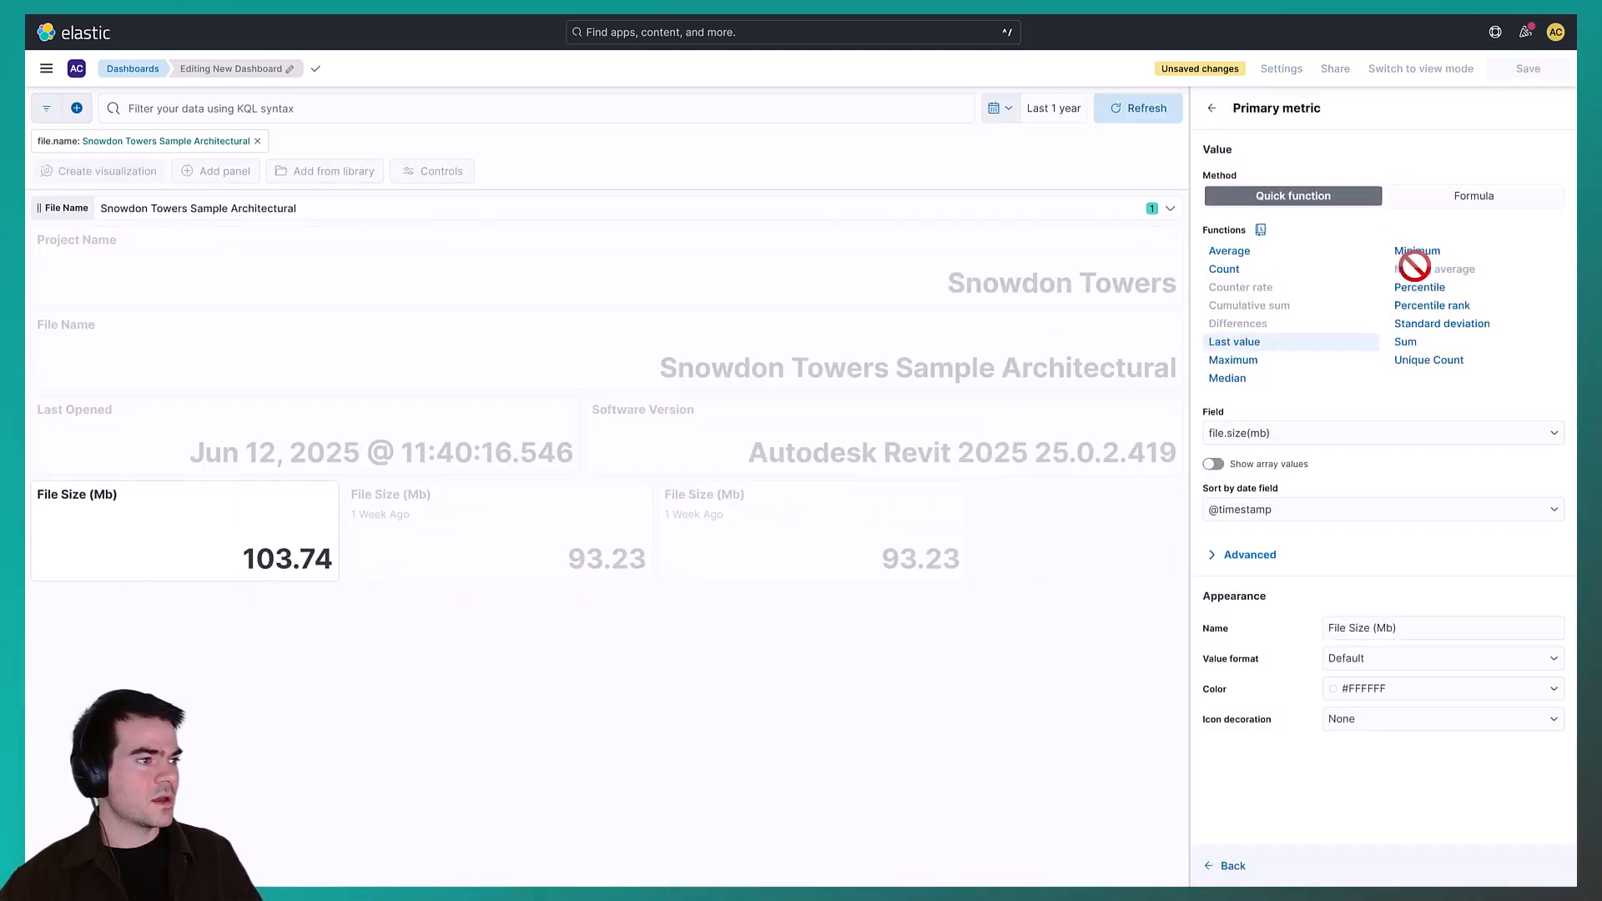
click(1477, 200)
drag(1248, 297, 1231, 283)
key(ctrl+c)
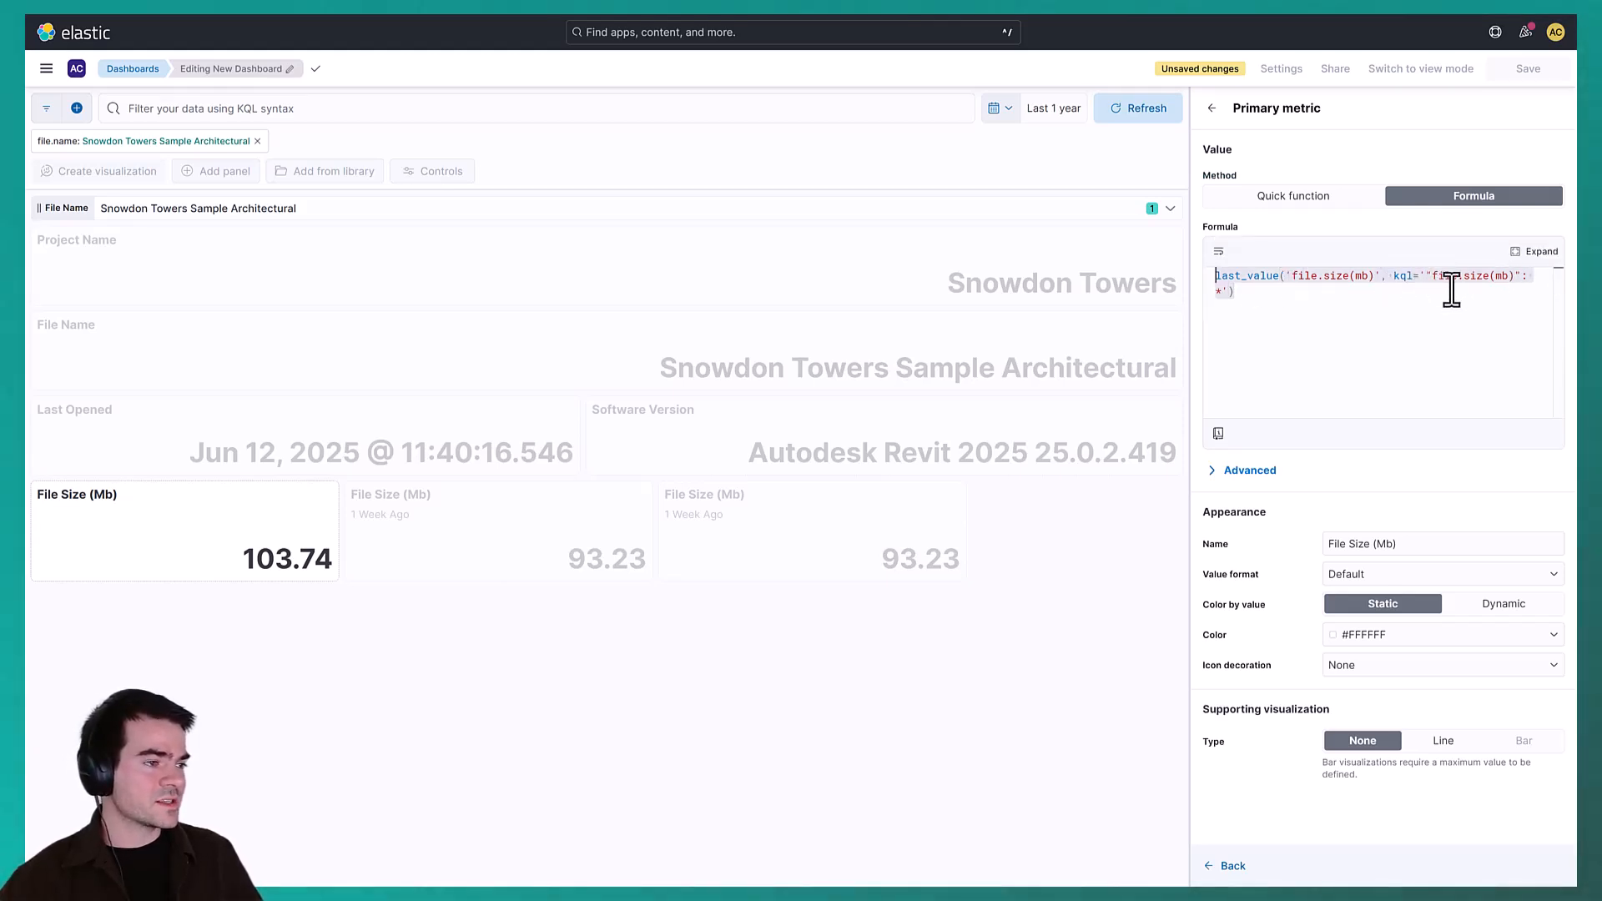
click(1306, 298)
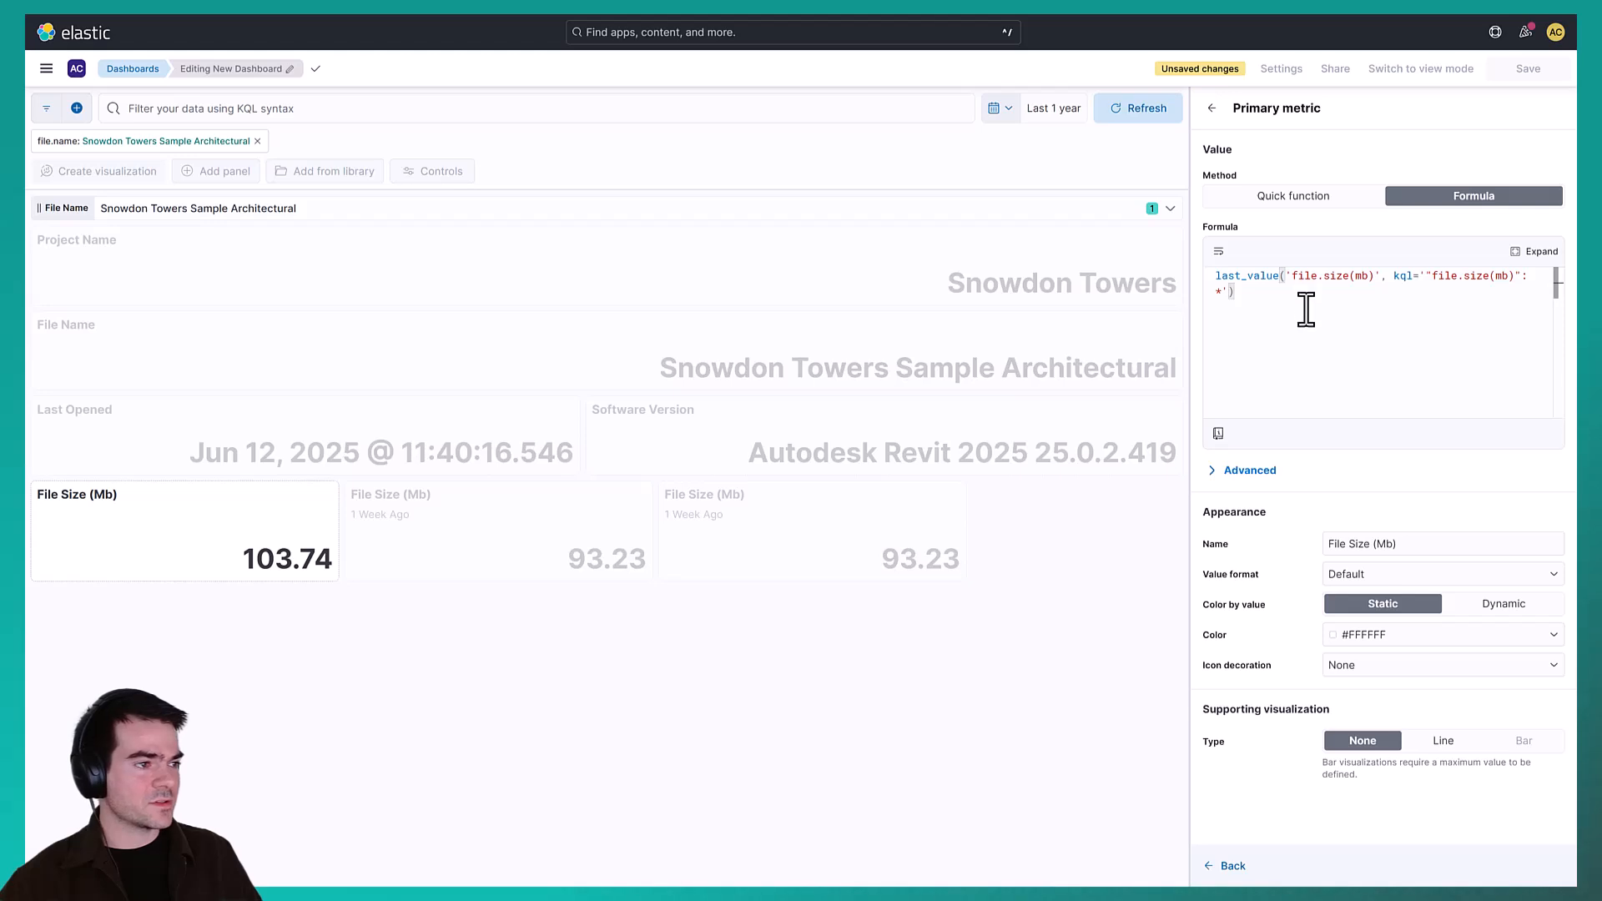
drag(1305, 310, 1226, 281)
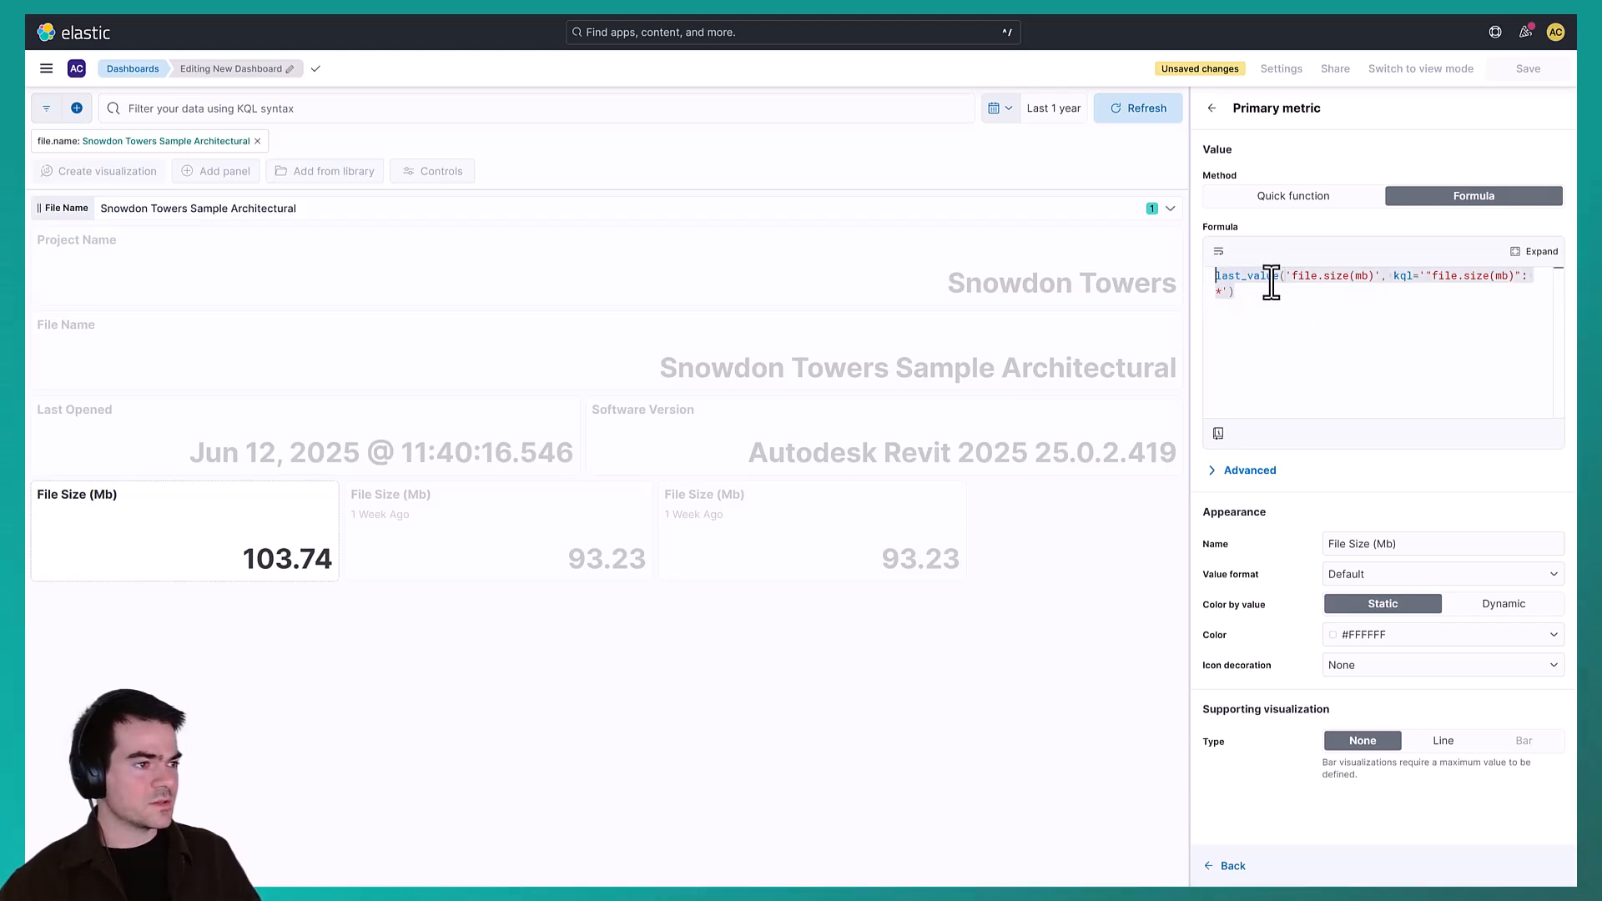
click(1243, 868)
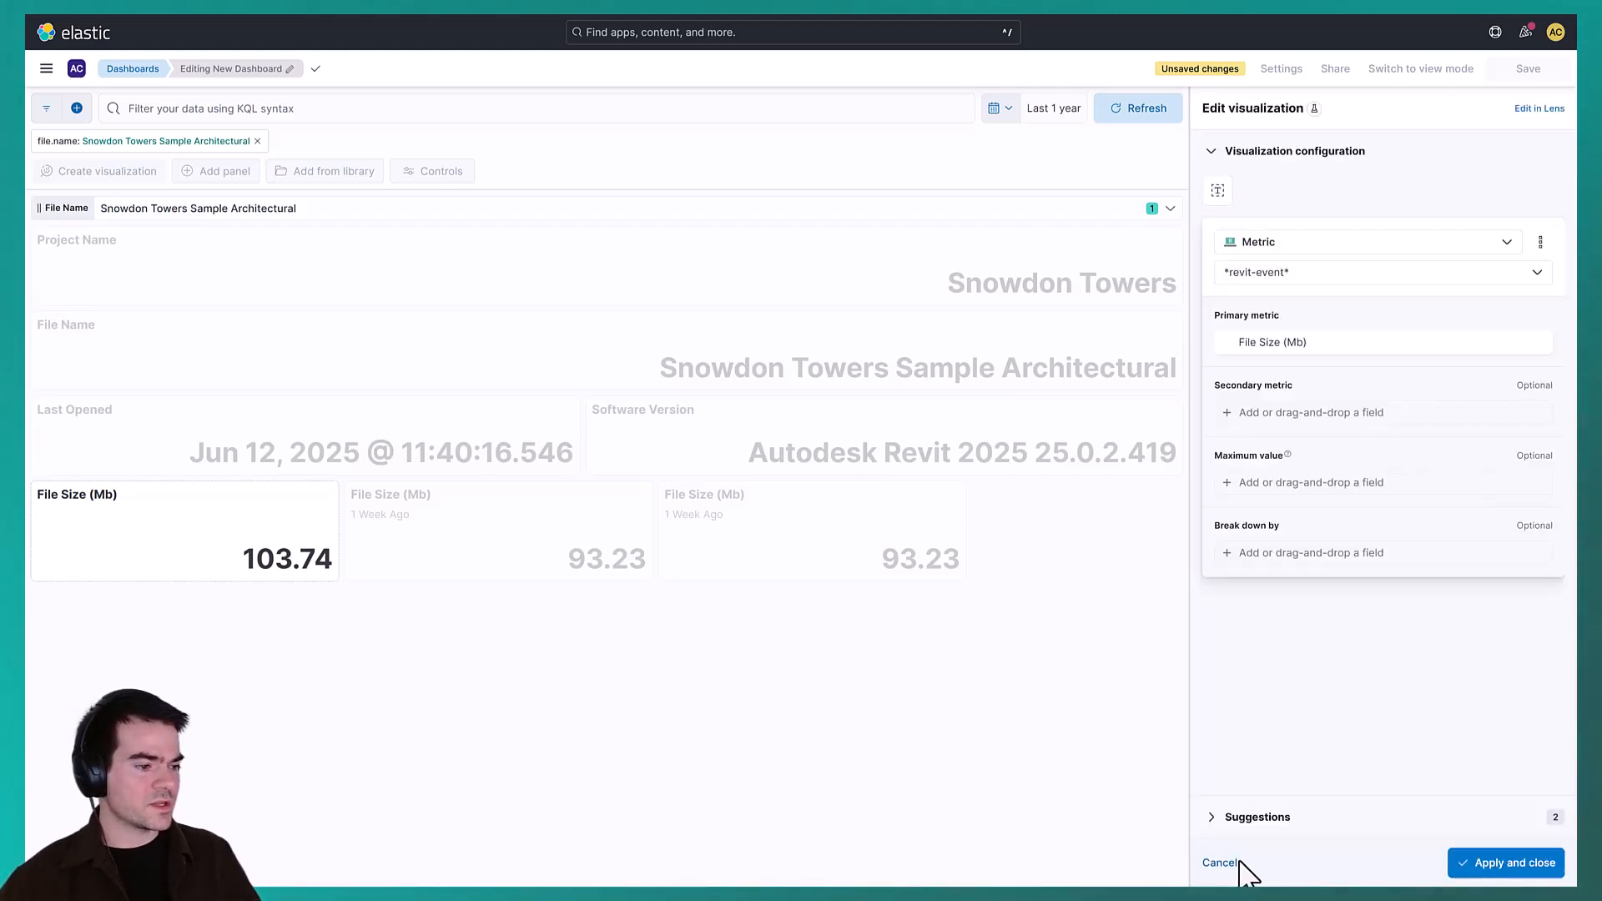
click(1218, 867)
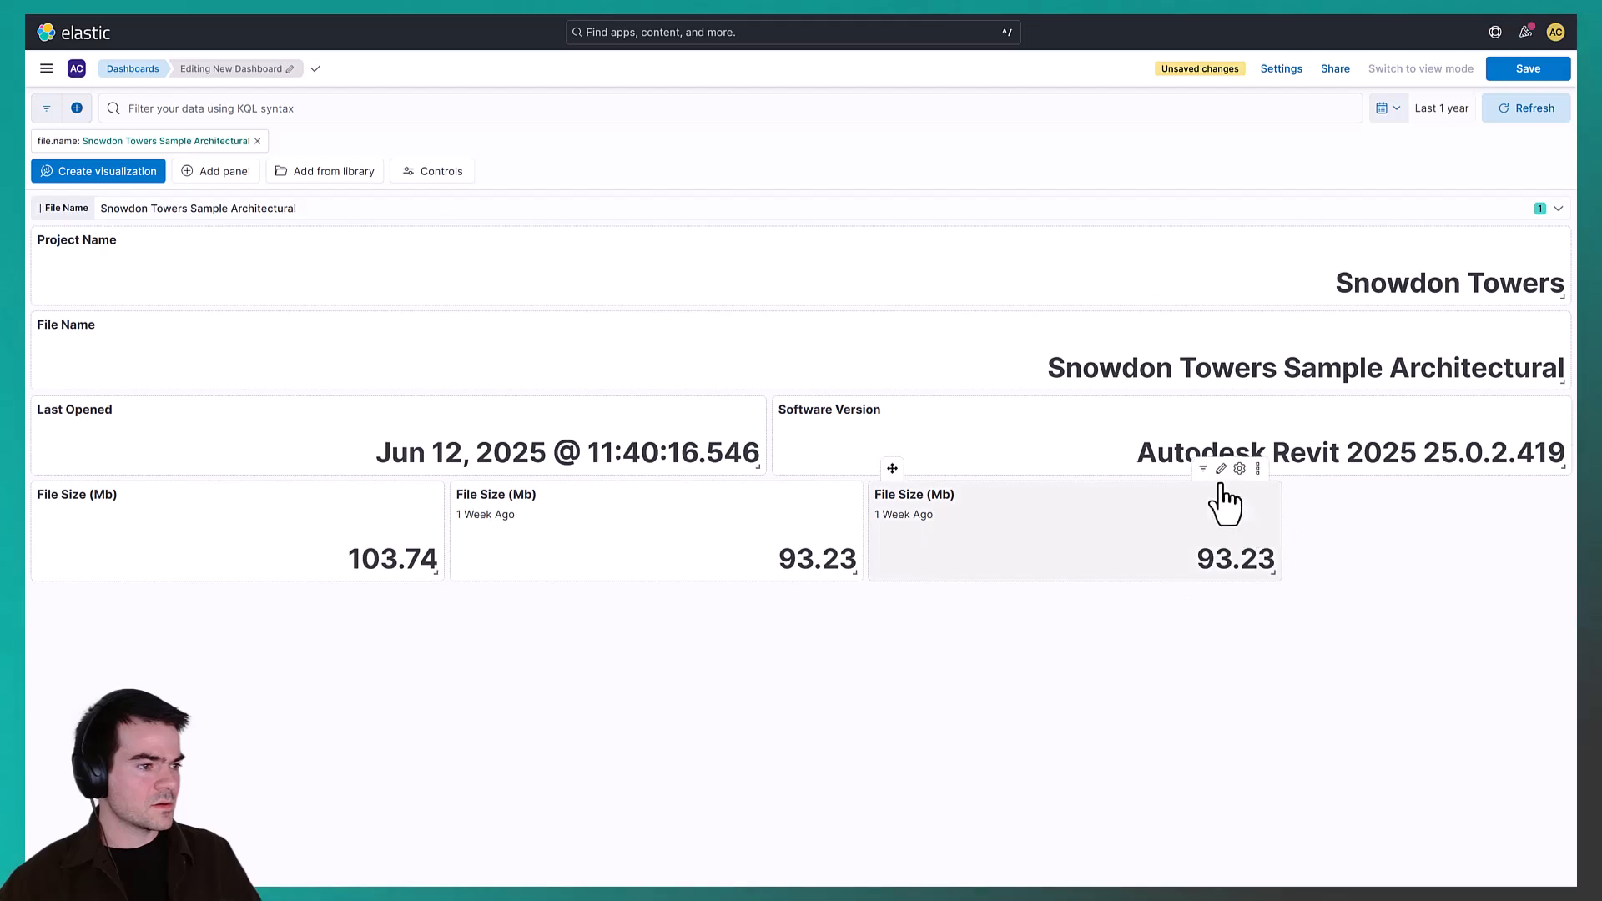
Make the duplicated panel's primary metric a formula subtracting the one-week-shifted last_value of file.size(mb) from its unshifted last_value
click(1222, 469)
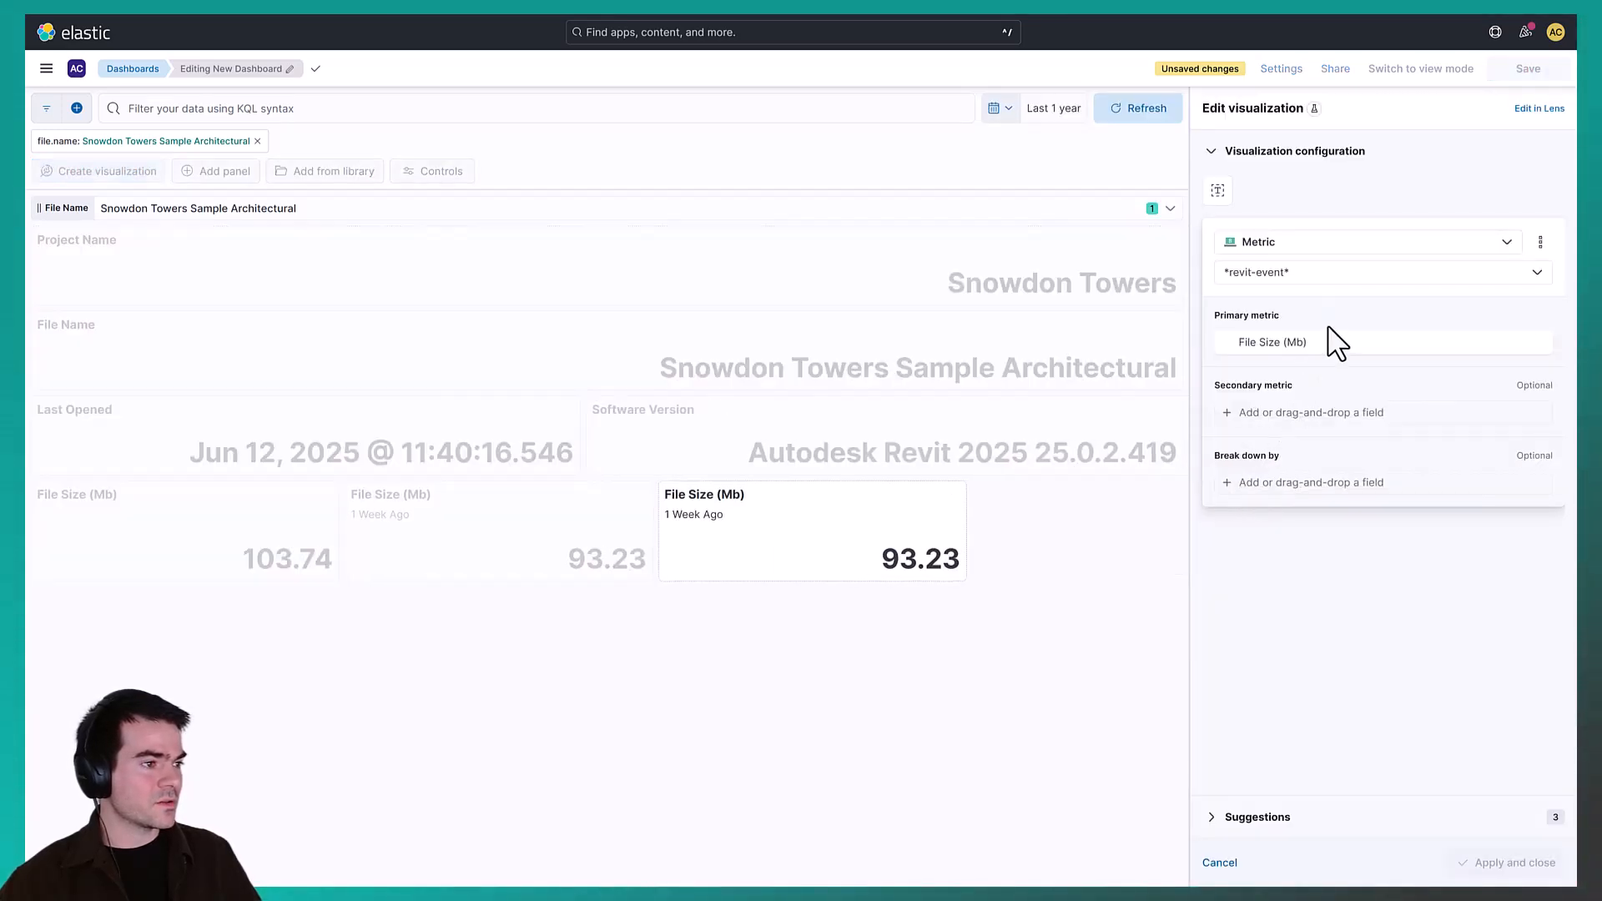
click(1339, 342)
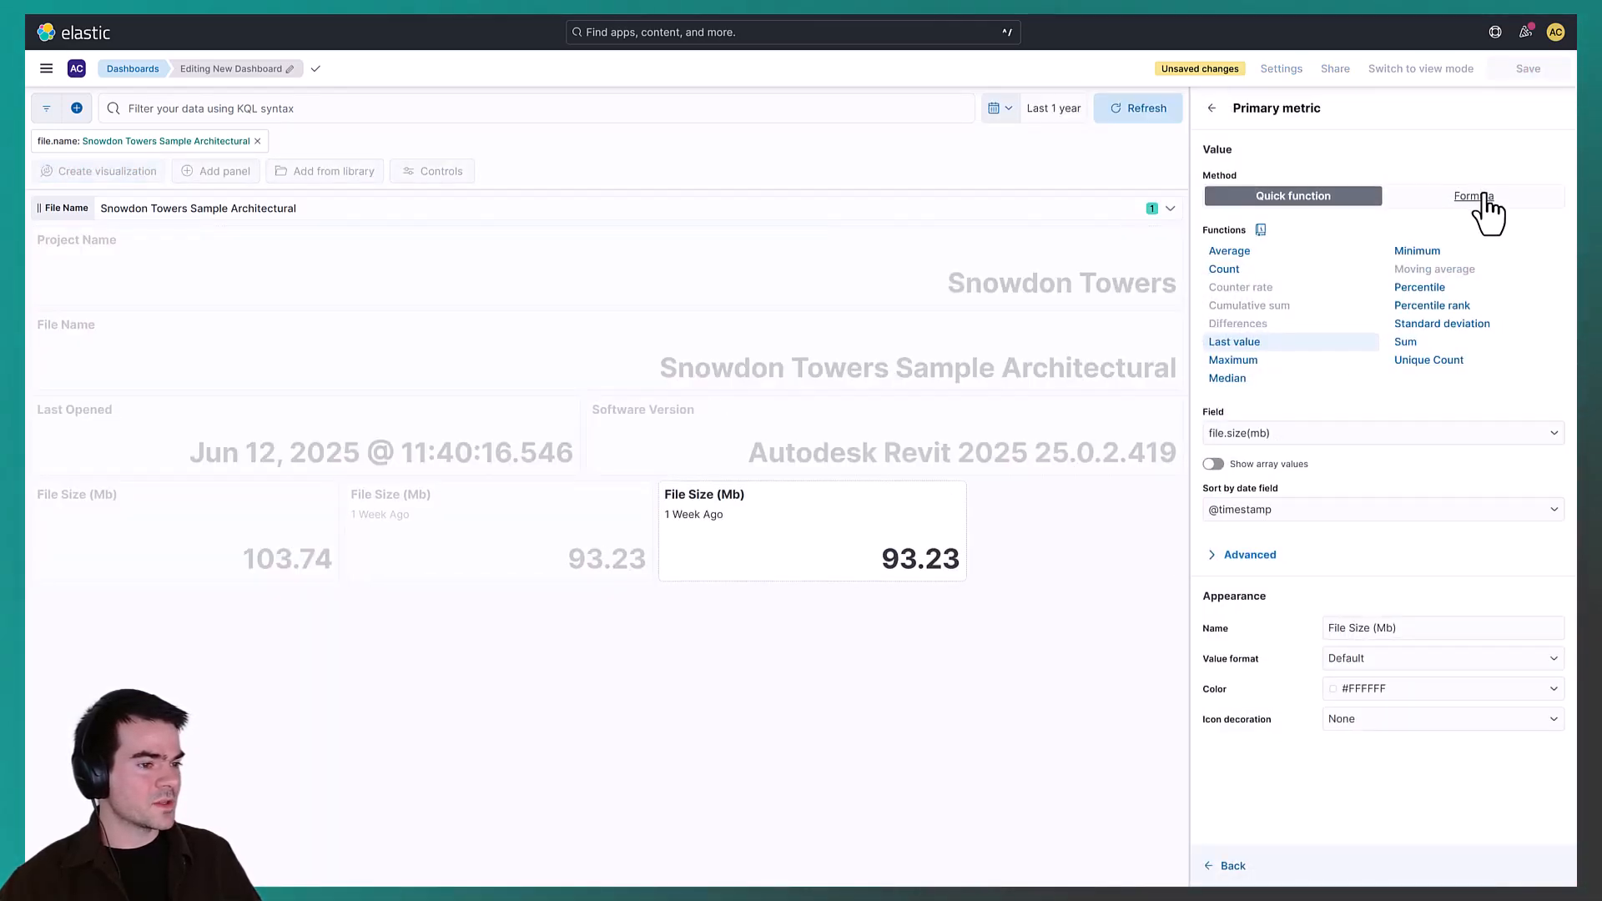
click(1456, 201)
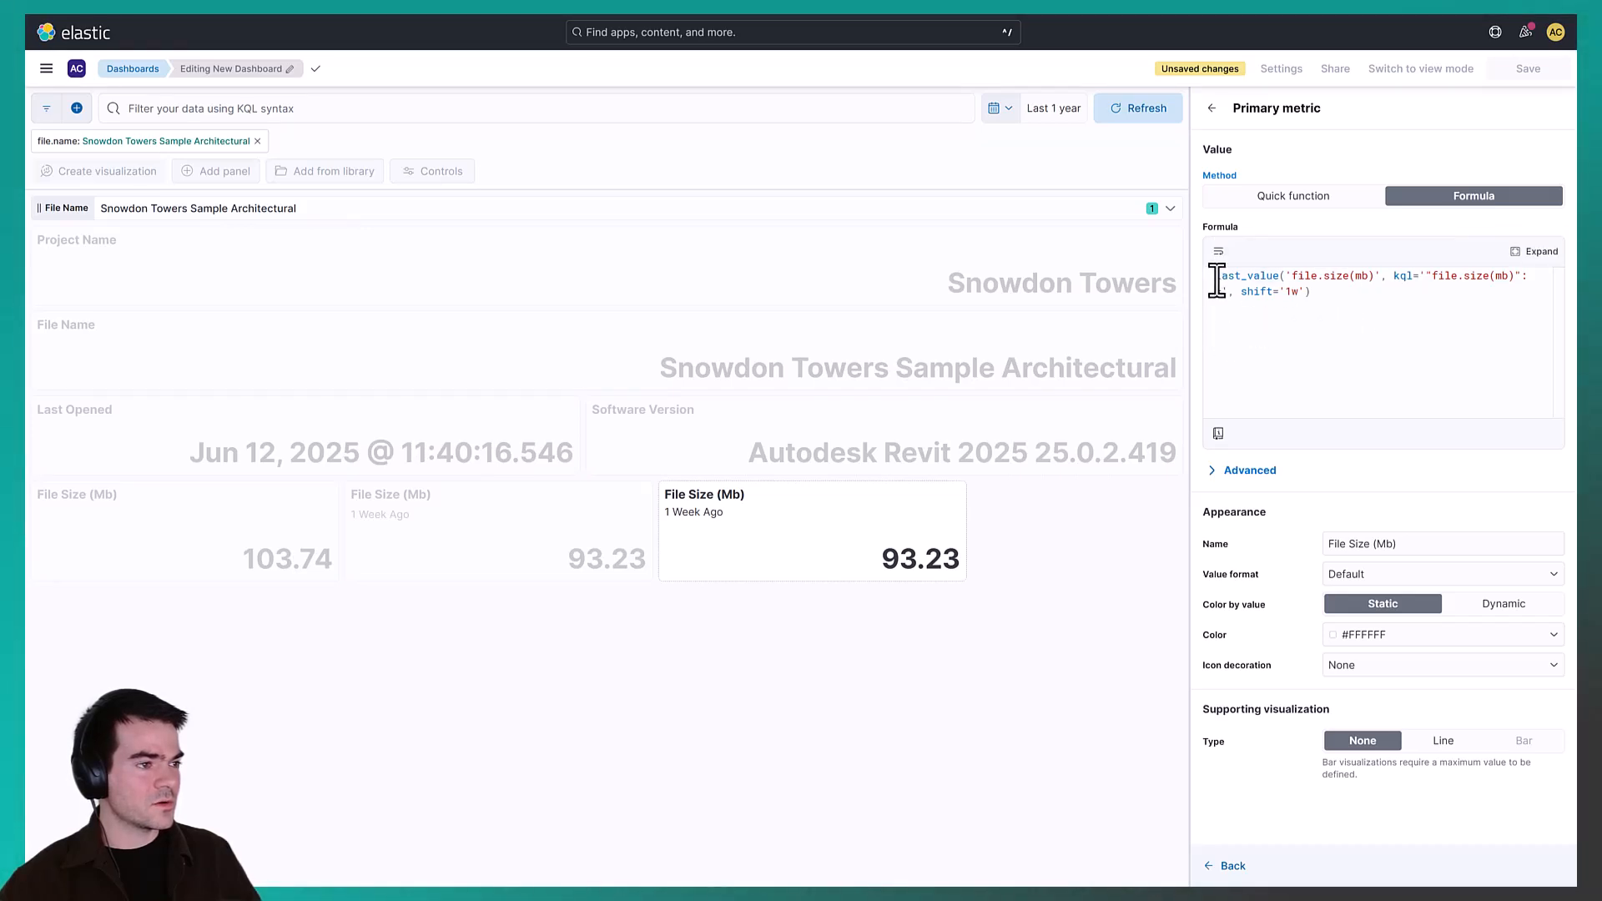
mouse_move(1229, 284)
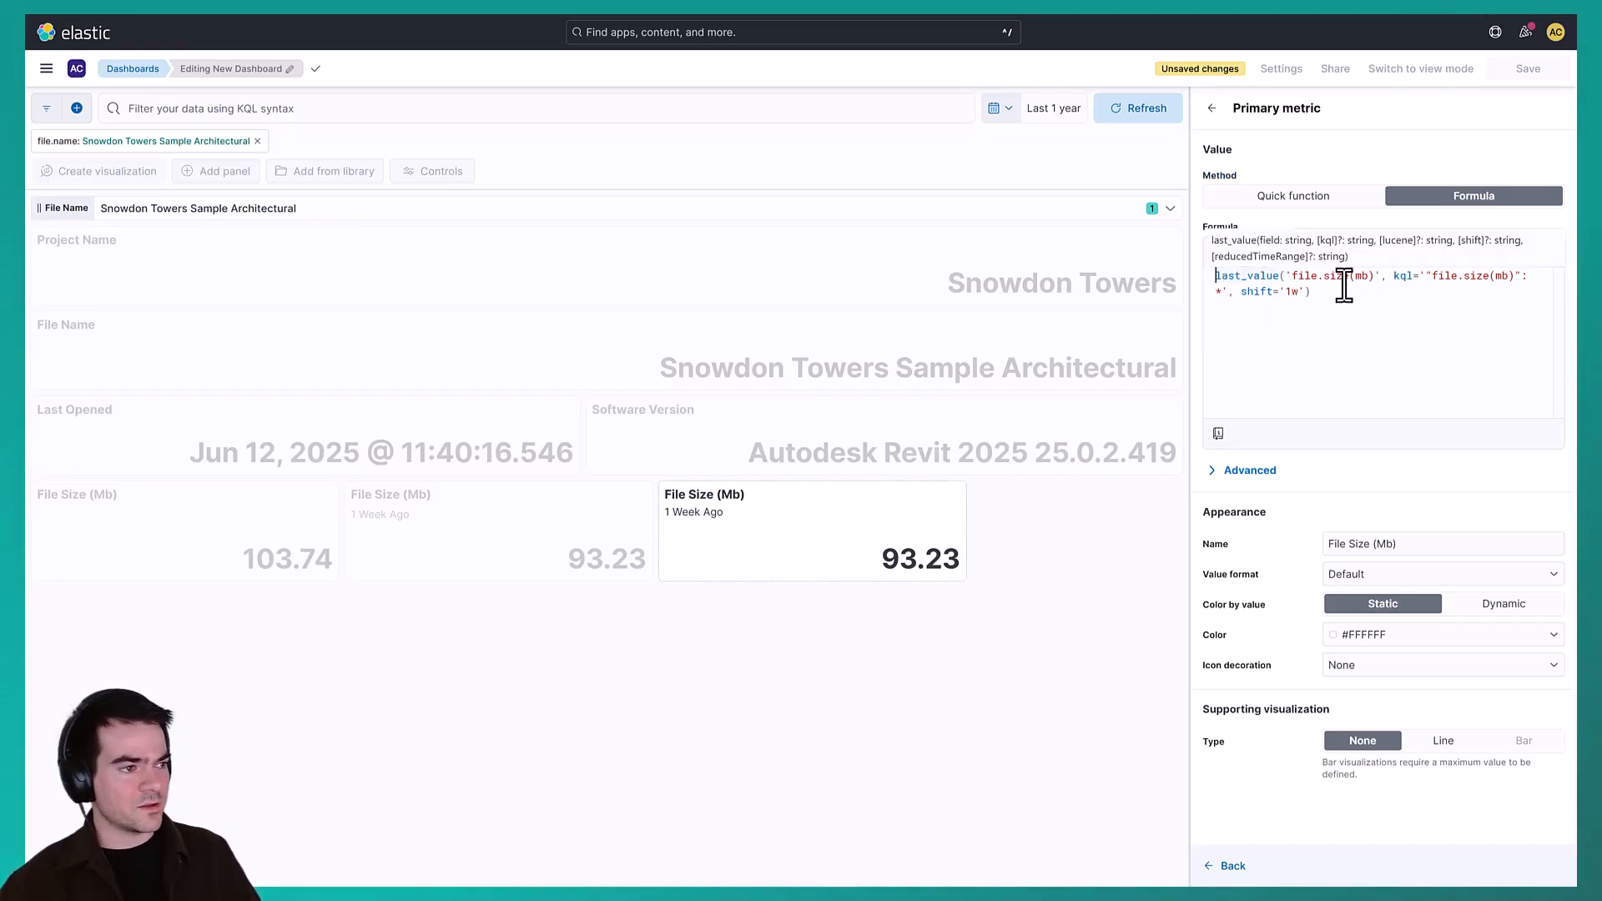
key(ctrl+v)
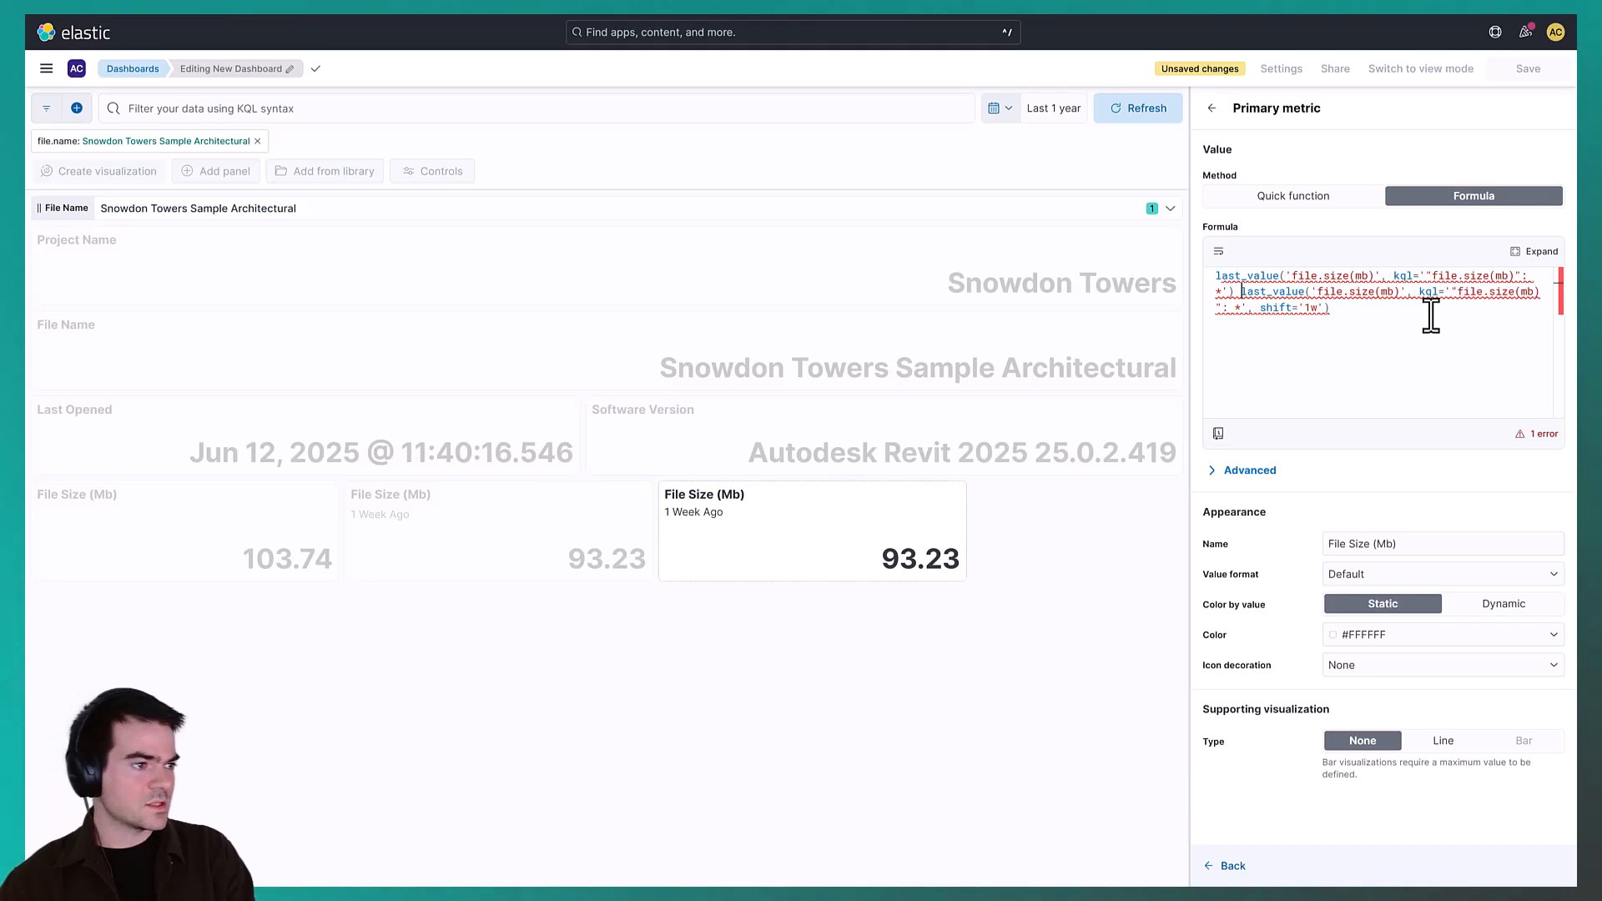
text(-)
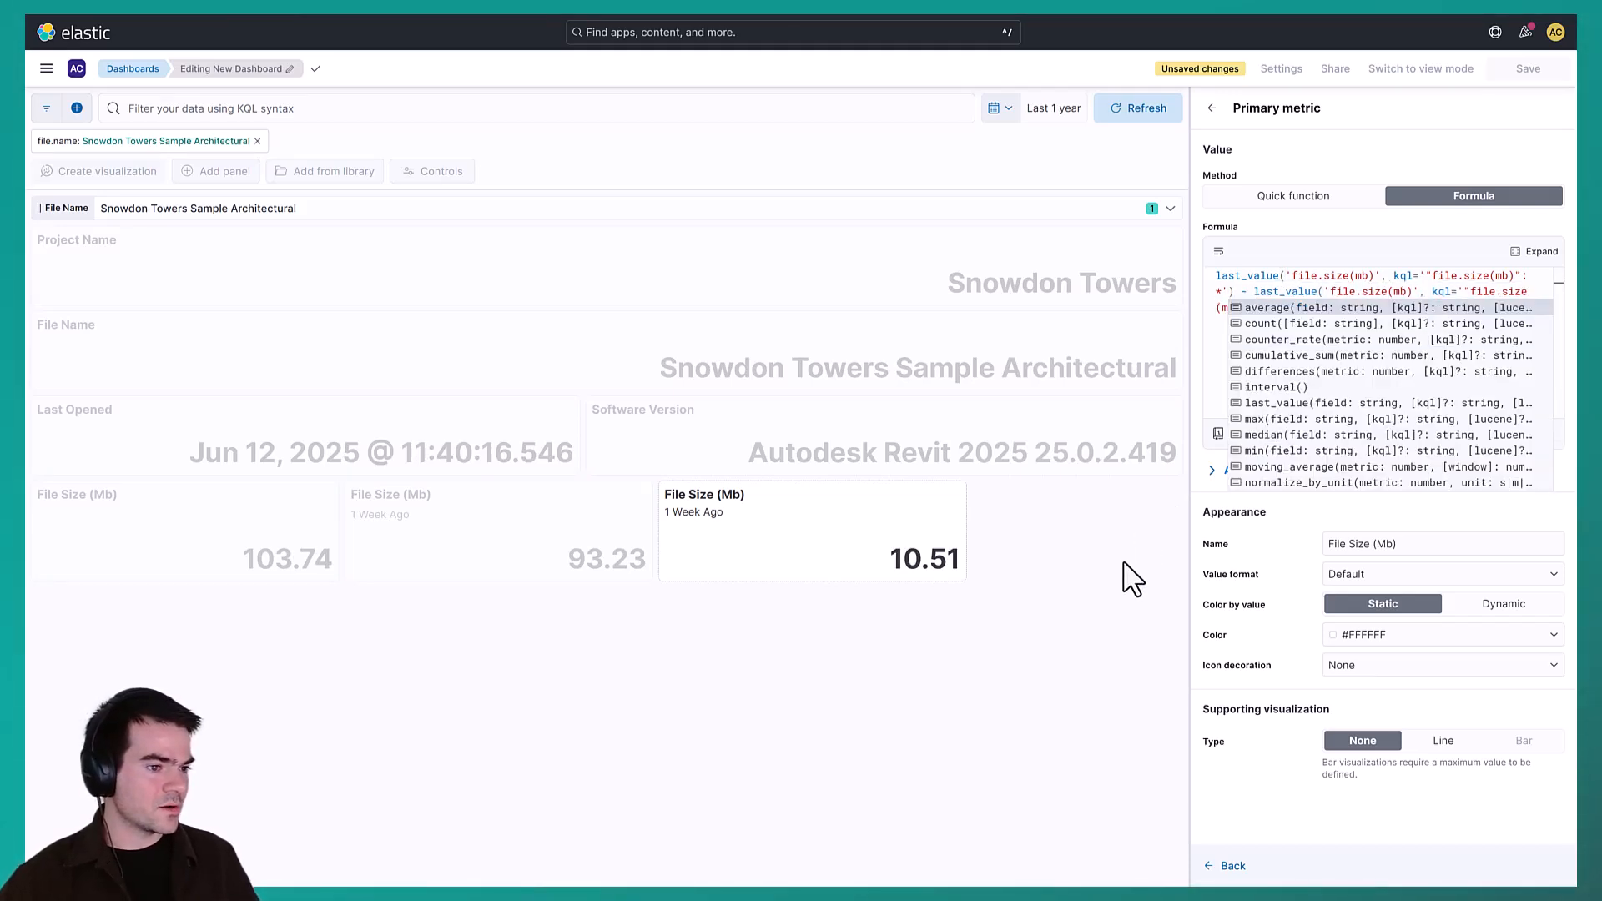
click(1247, 700)
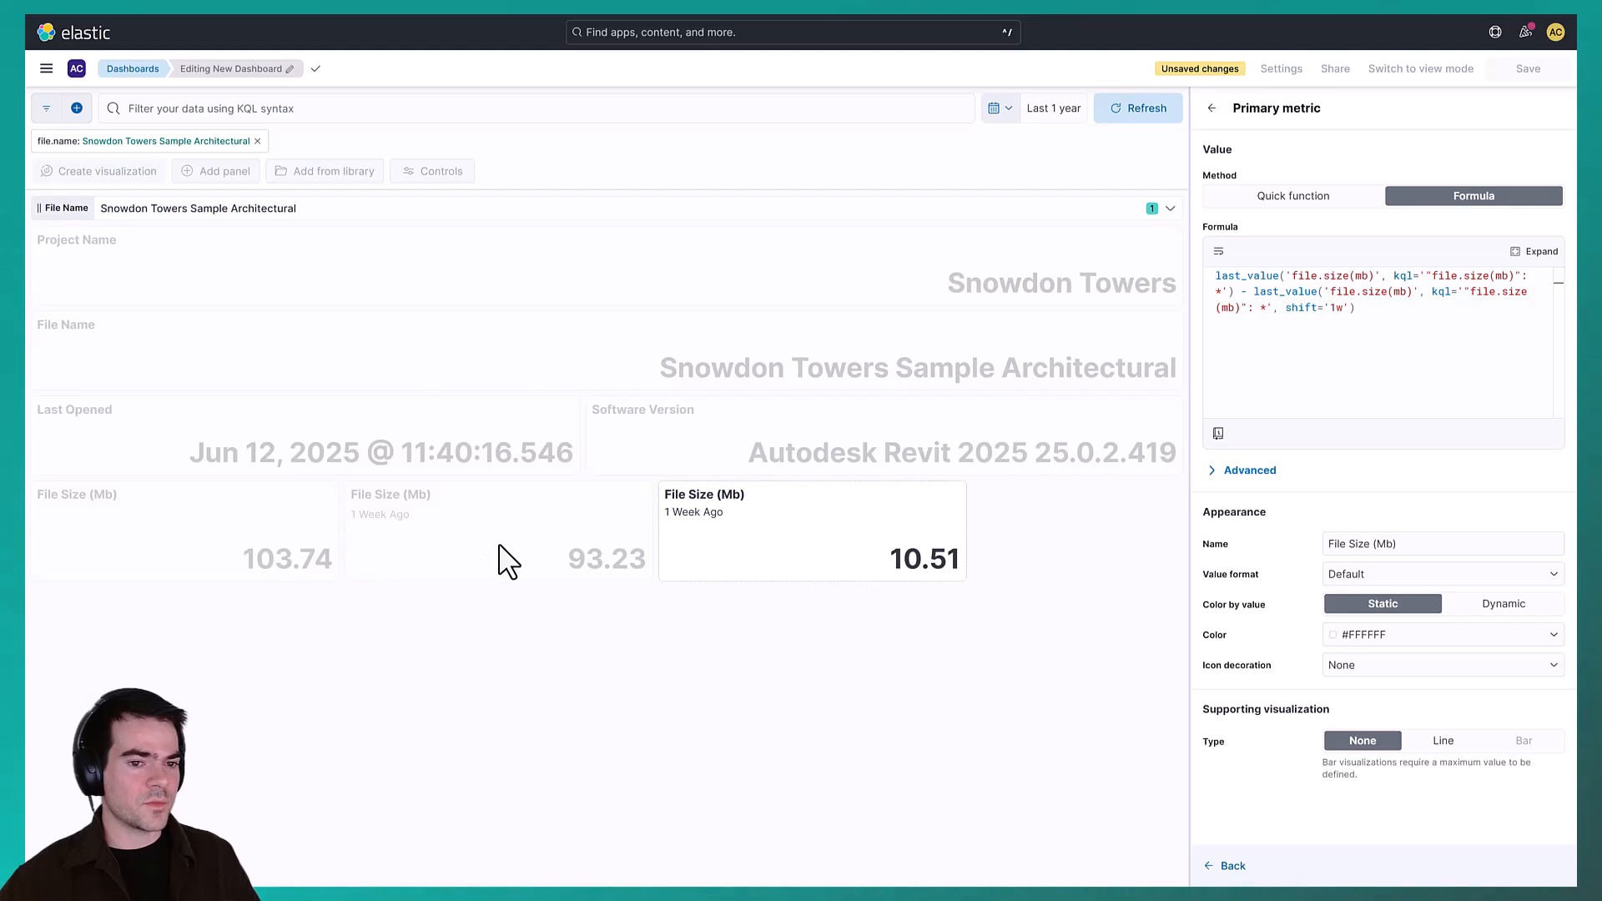
click(1232, 867)
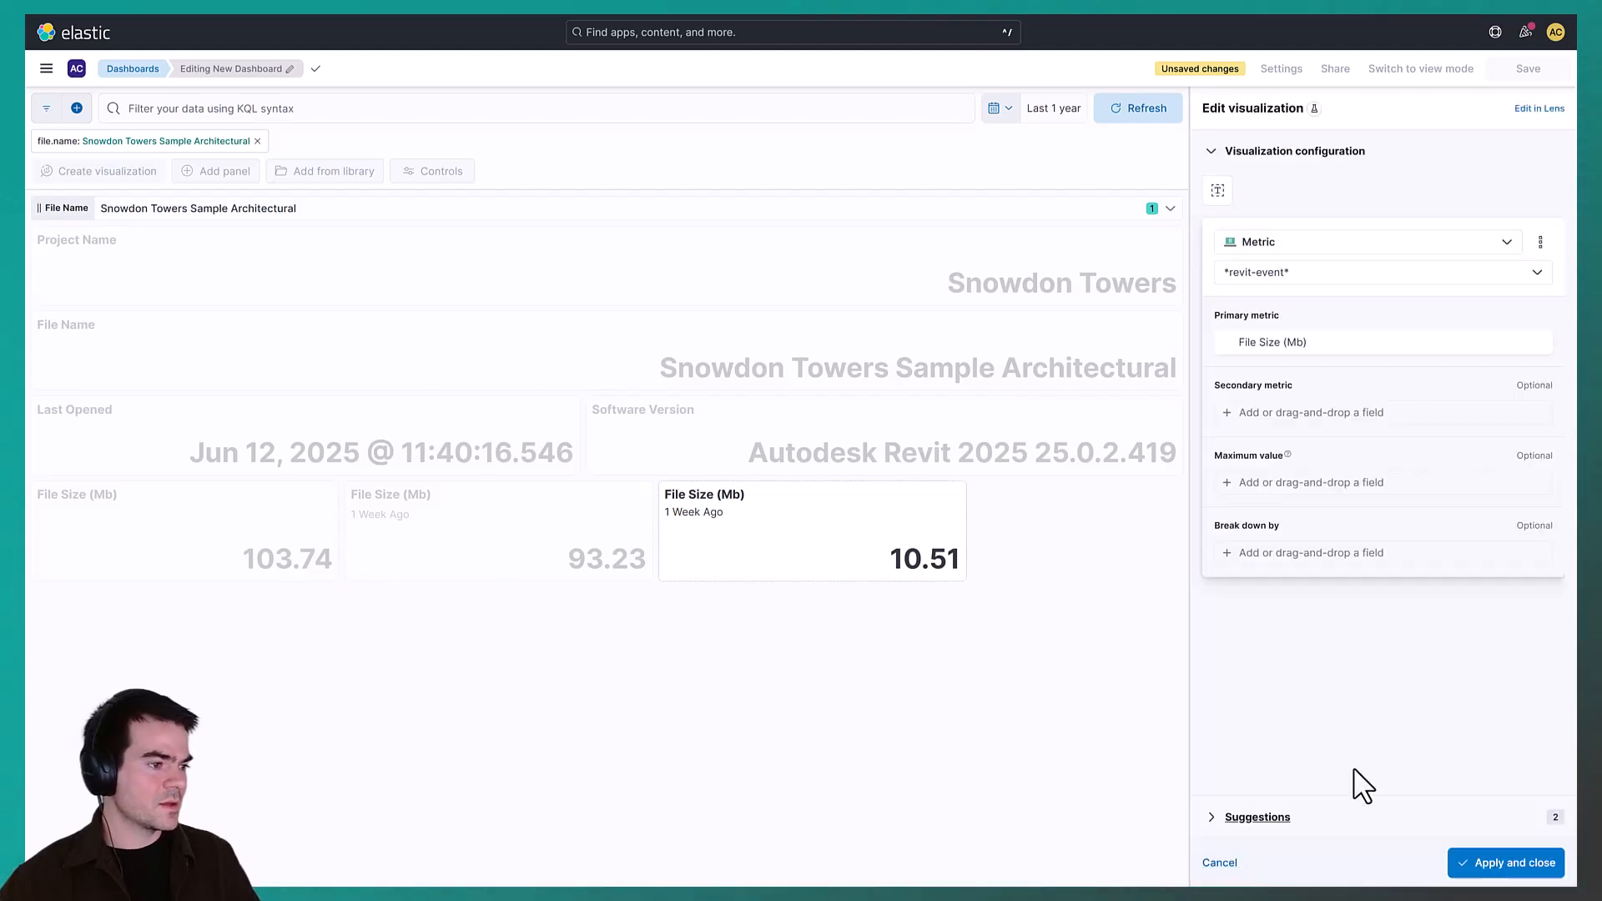
Rename the difference formula's primary metric as "Change In File Size"
click(1322, 342)
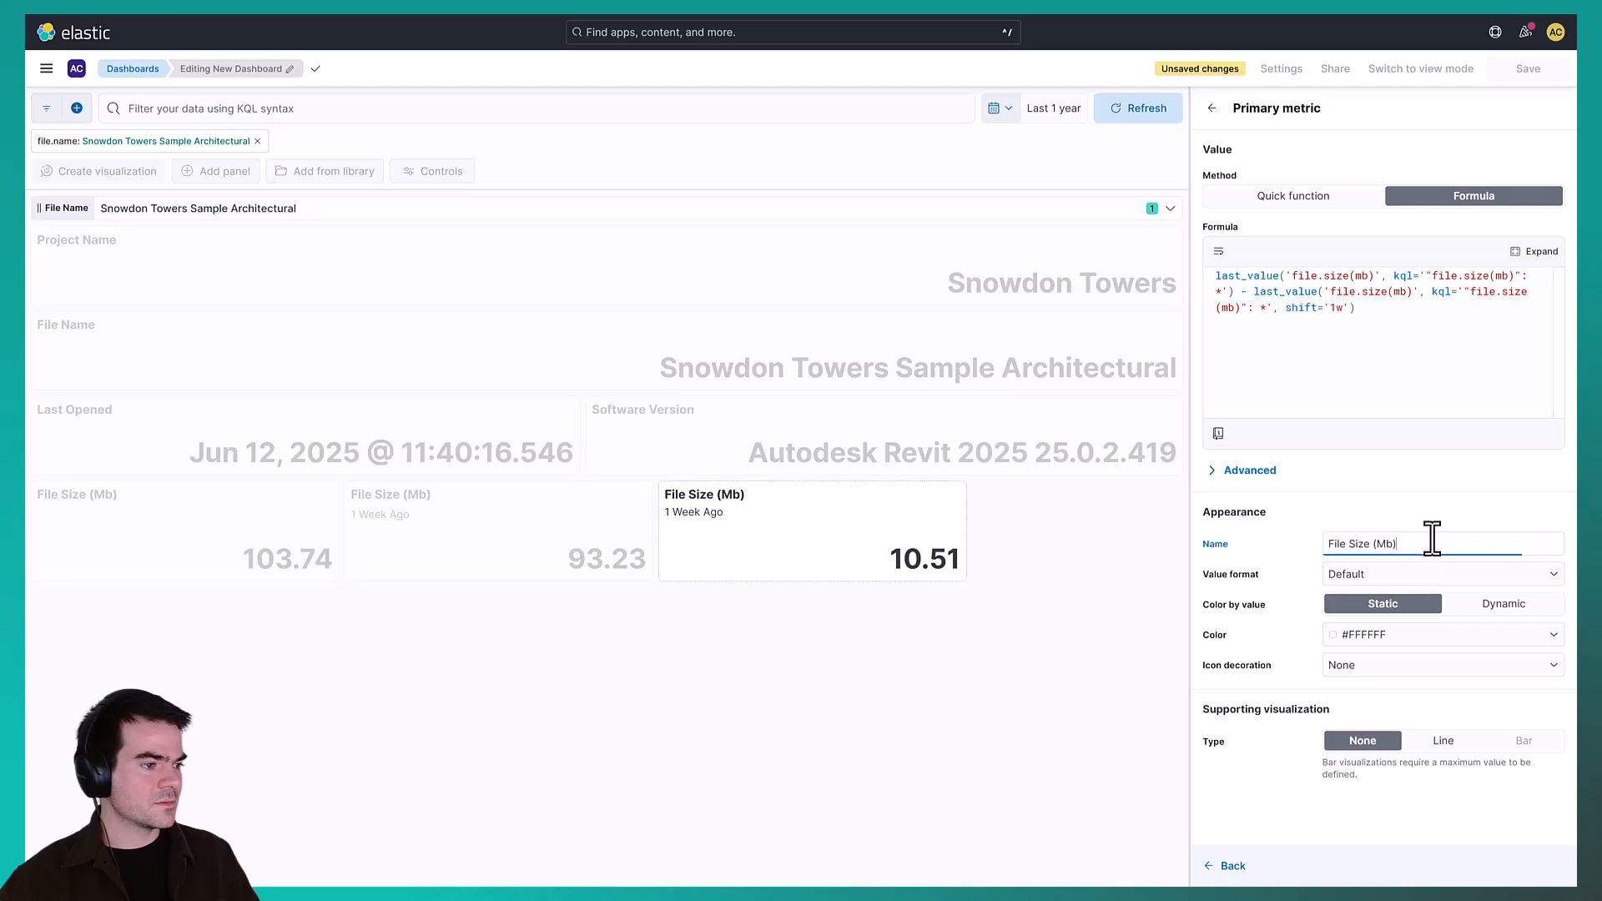
key(ctrl+a)
text(Cah)
key(BackSpace)
key(BackSpace)
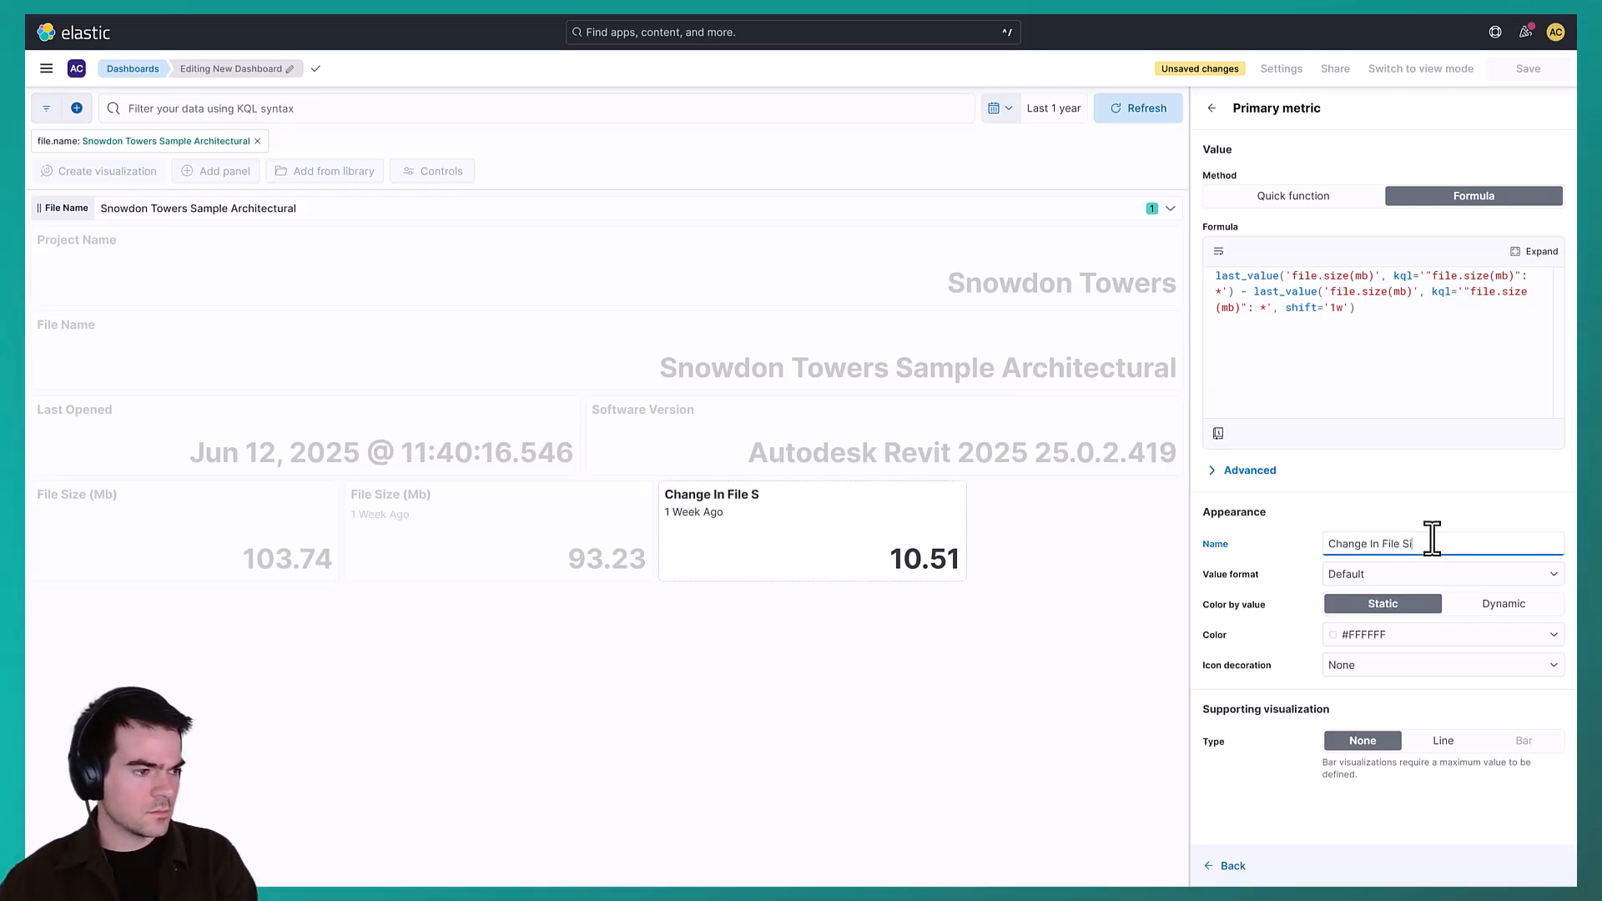
text(hange In File Size)
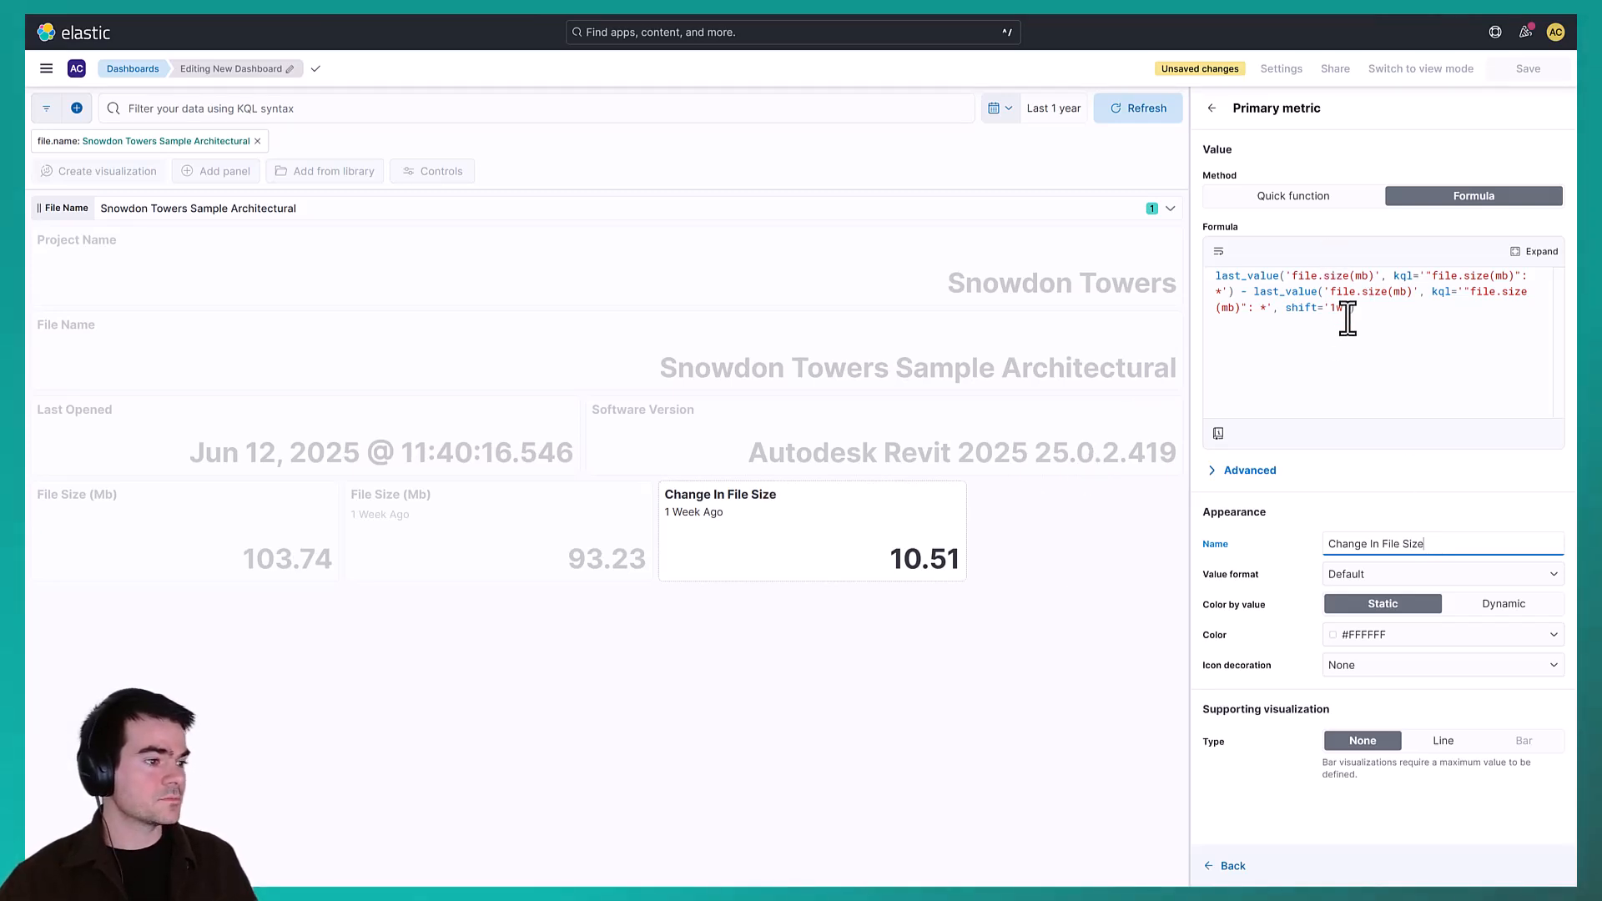
click(1226, 866)
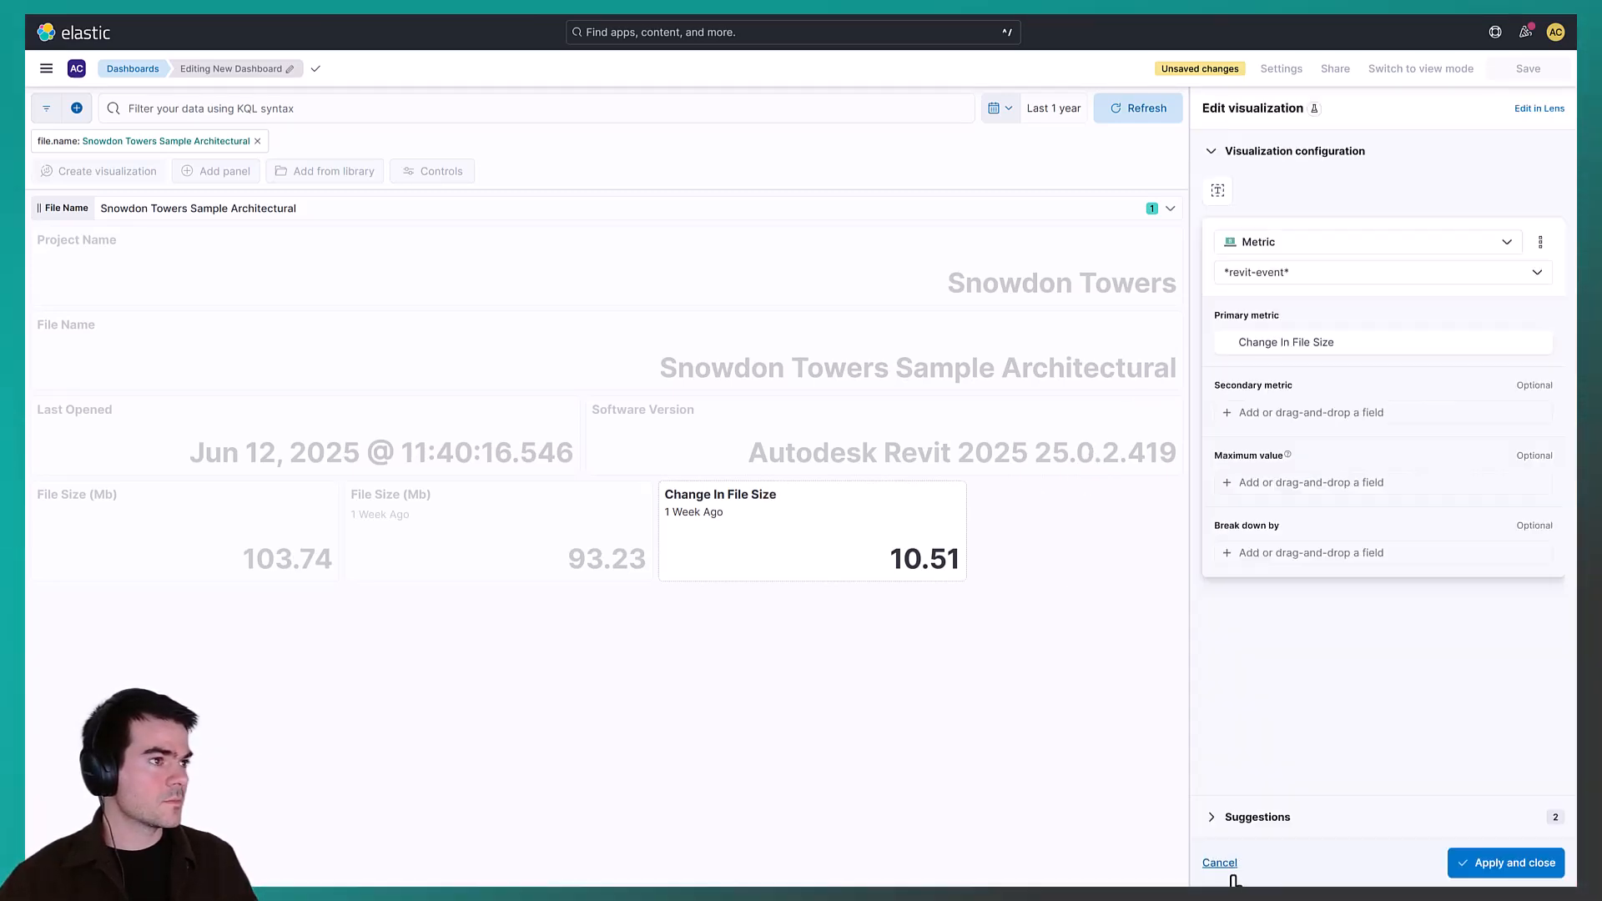
Set the subtitle to "Over 1 Week", apply the edit, and widen the Change In File Size panel to fill its row
click(1219, 192)
click(1077, 257)
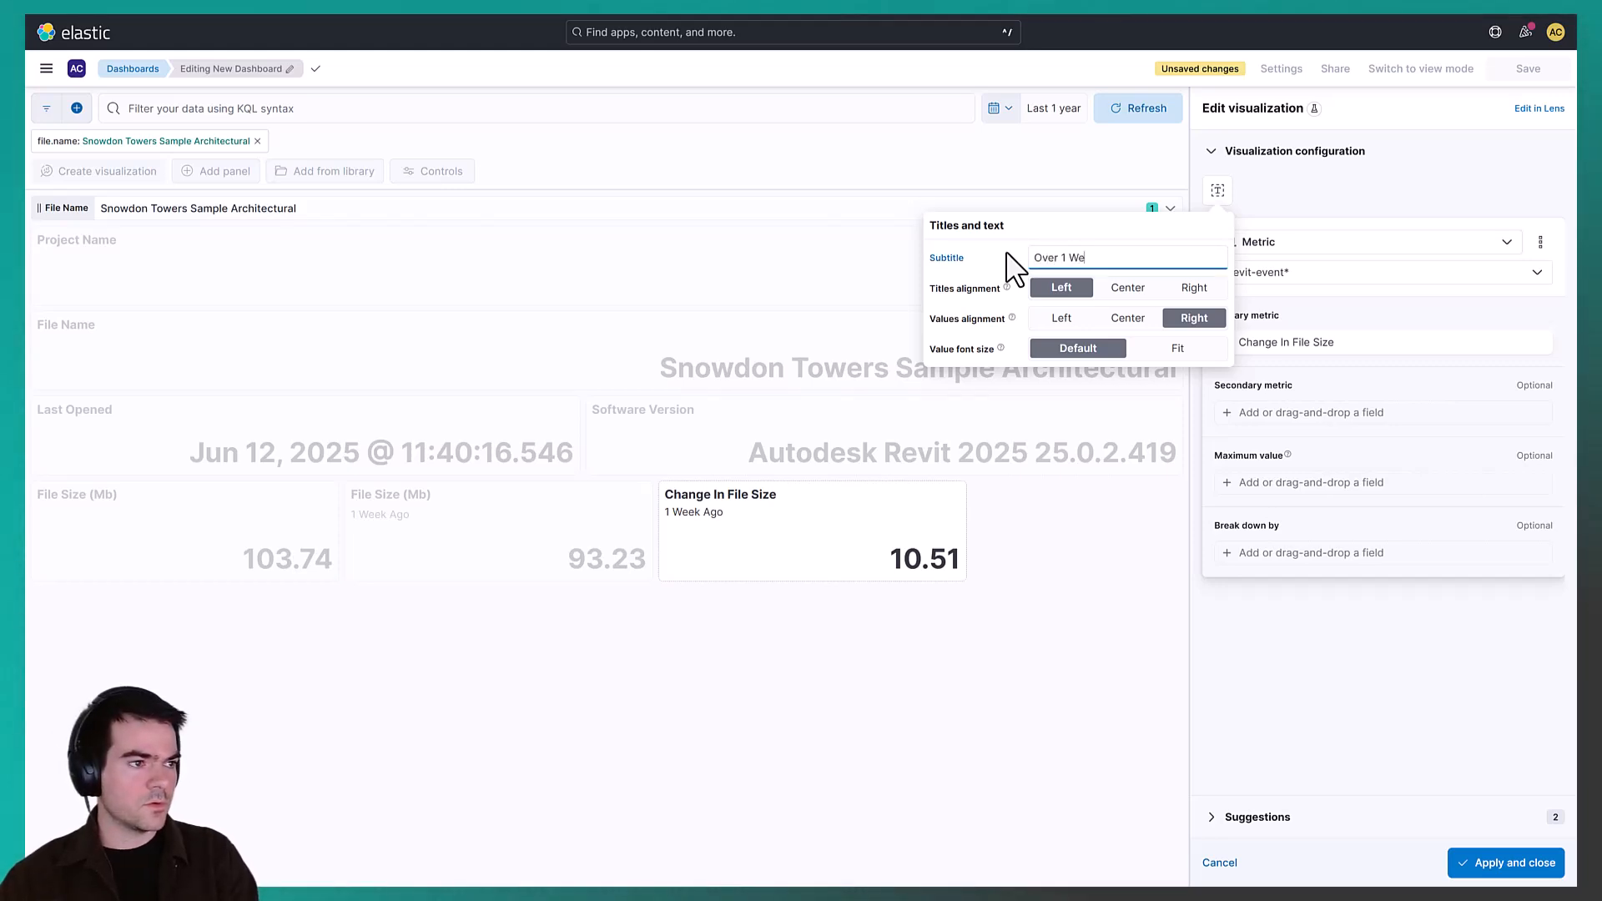
click(1466, 864)
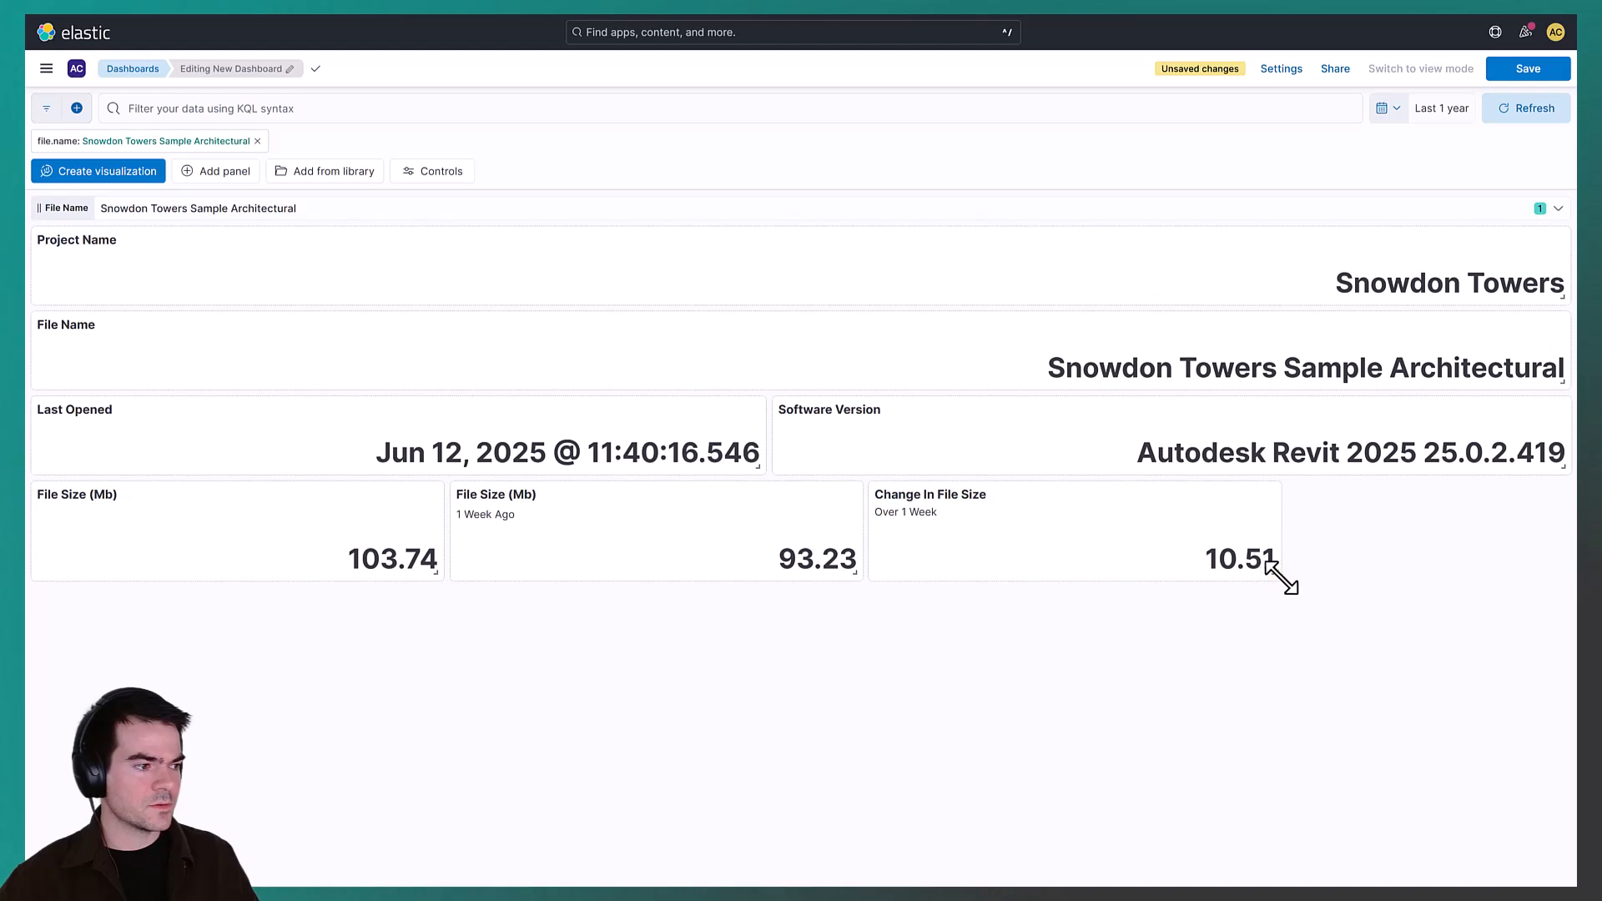
drag(1280, 575, 1574, 594)
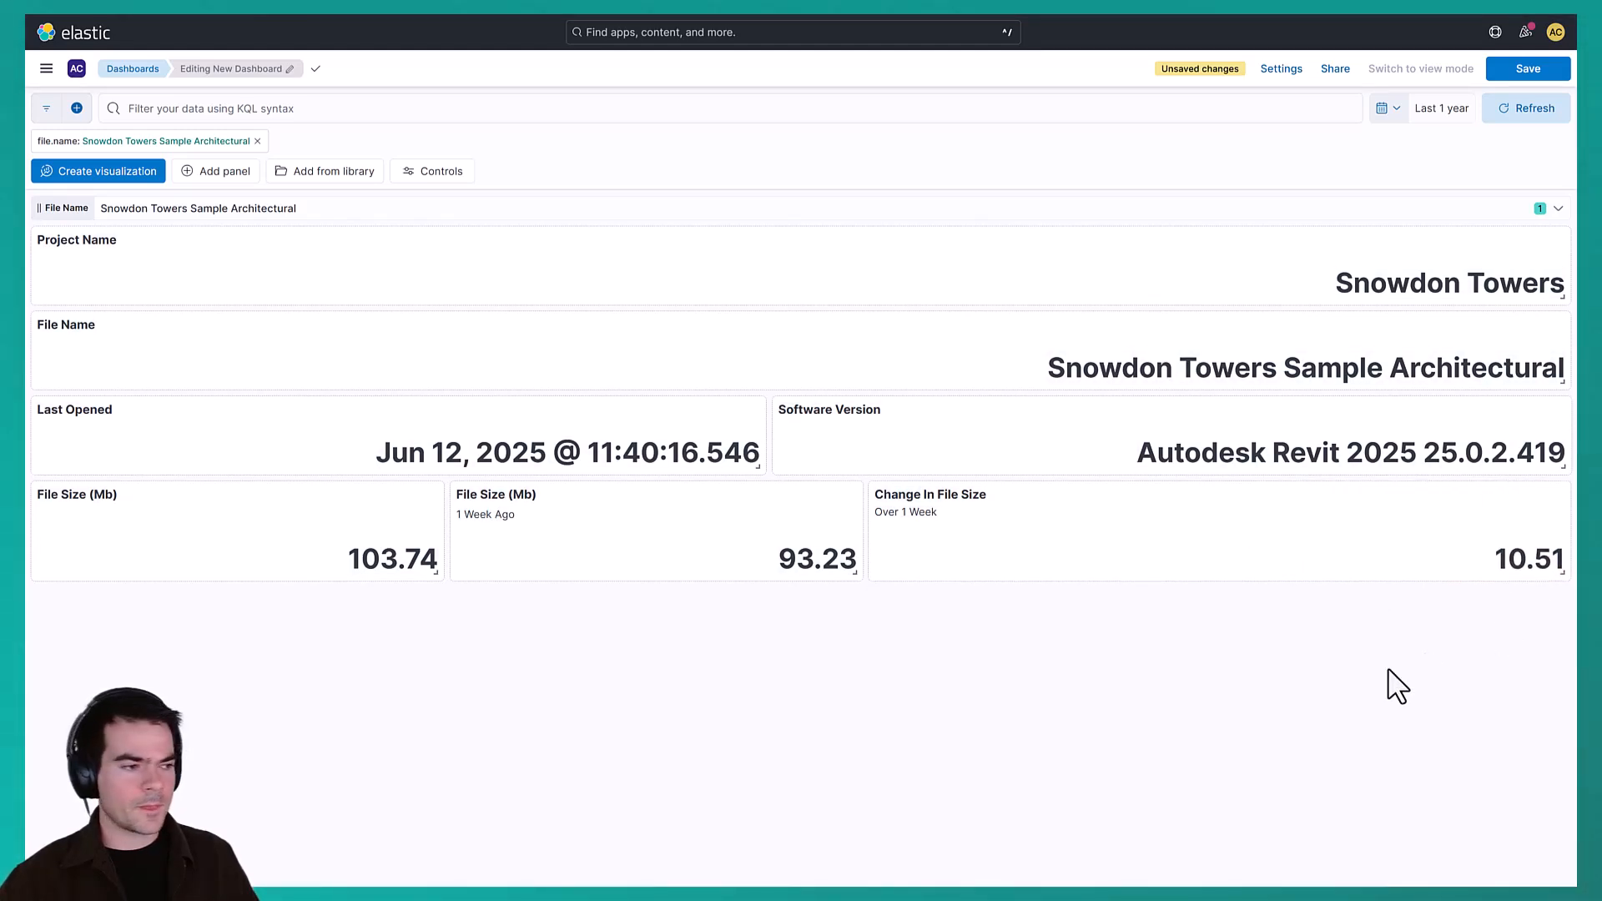
Set the Change In File Size metric's color by value to Dynamic and open its color mapping for editing
mouse_move(1493, 492)
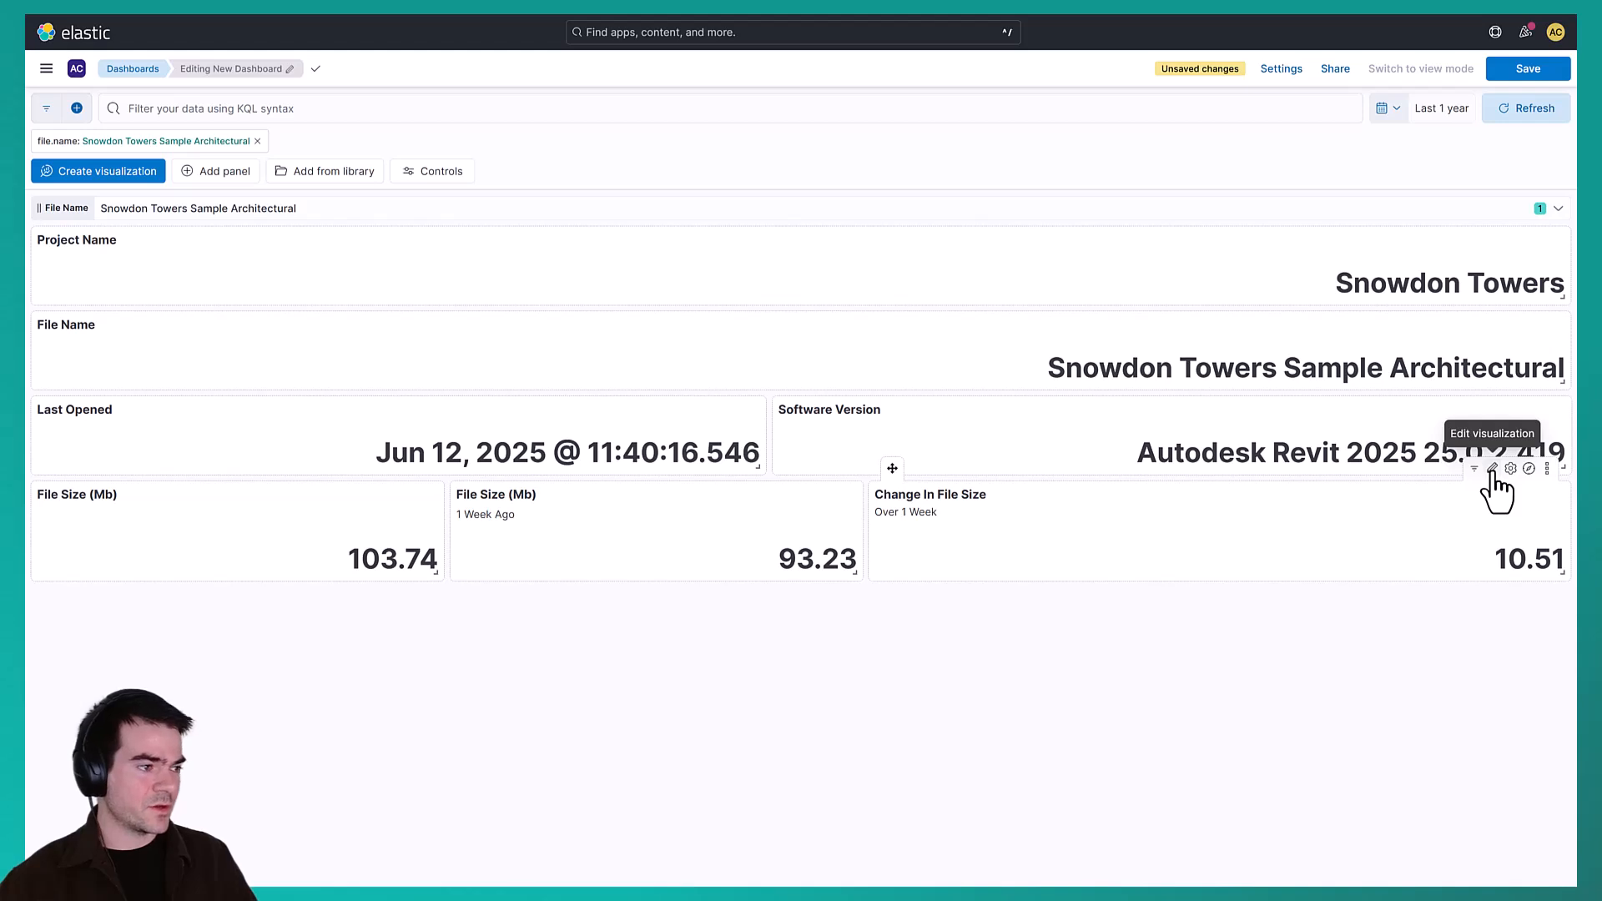
click(1492, 472)
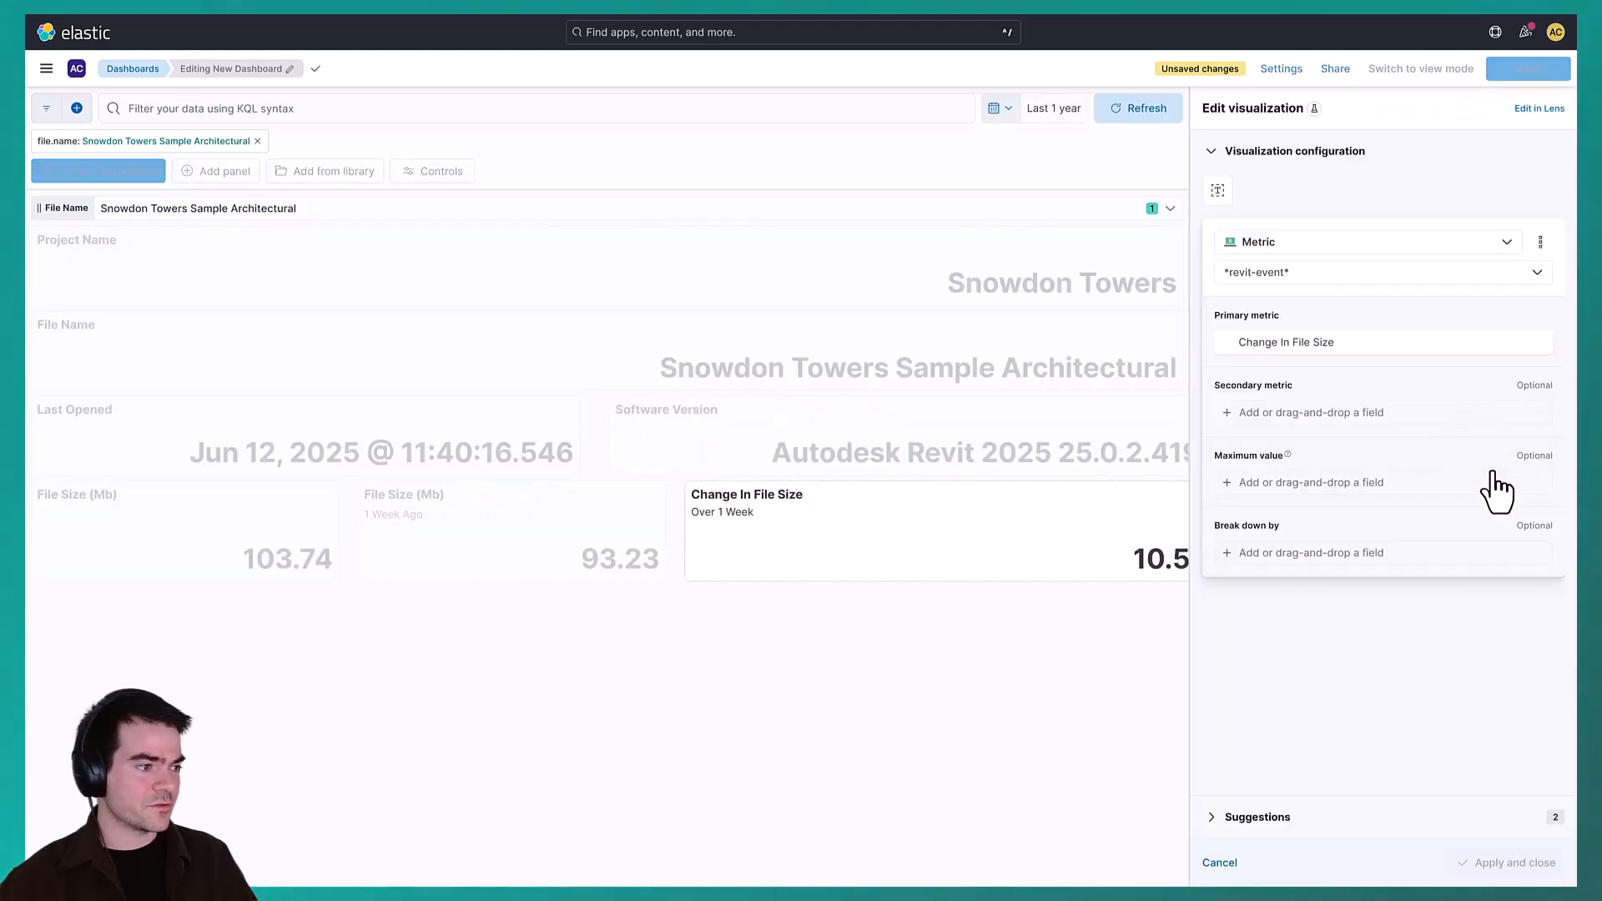
click(1395, 338)
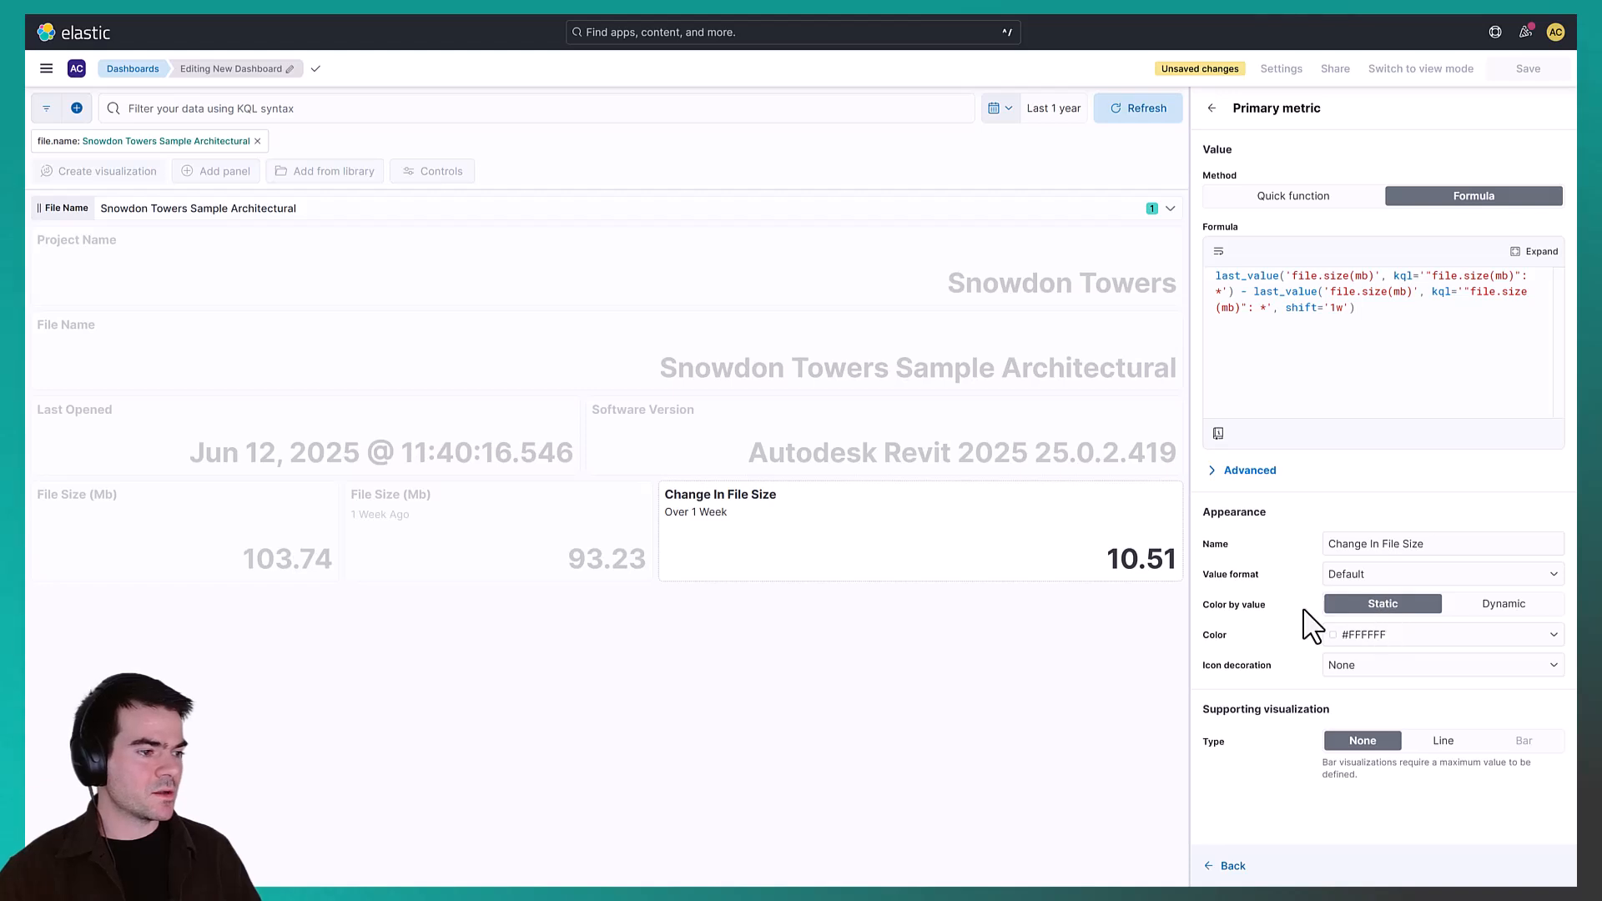
click(1479, 609)
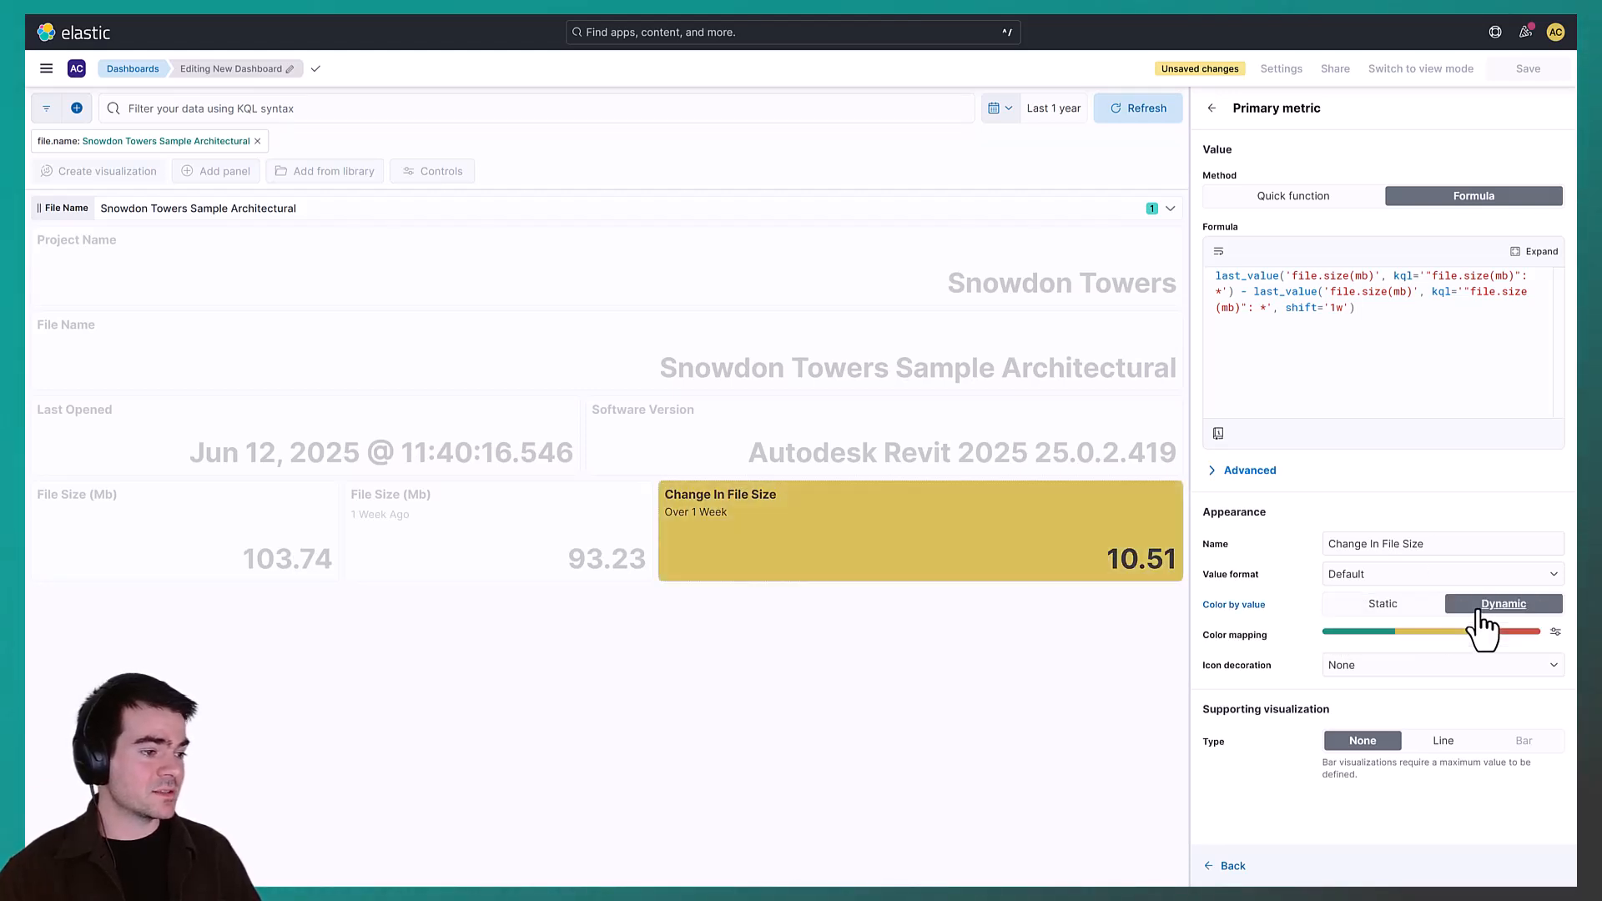
click(1555, 634)
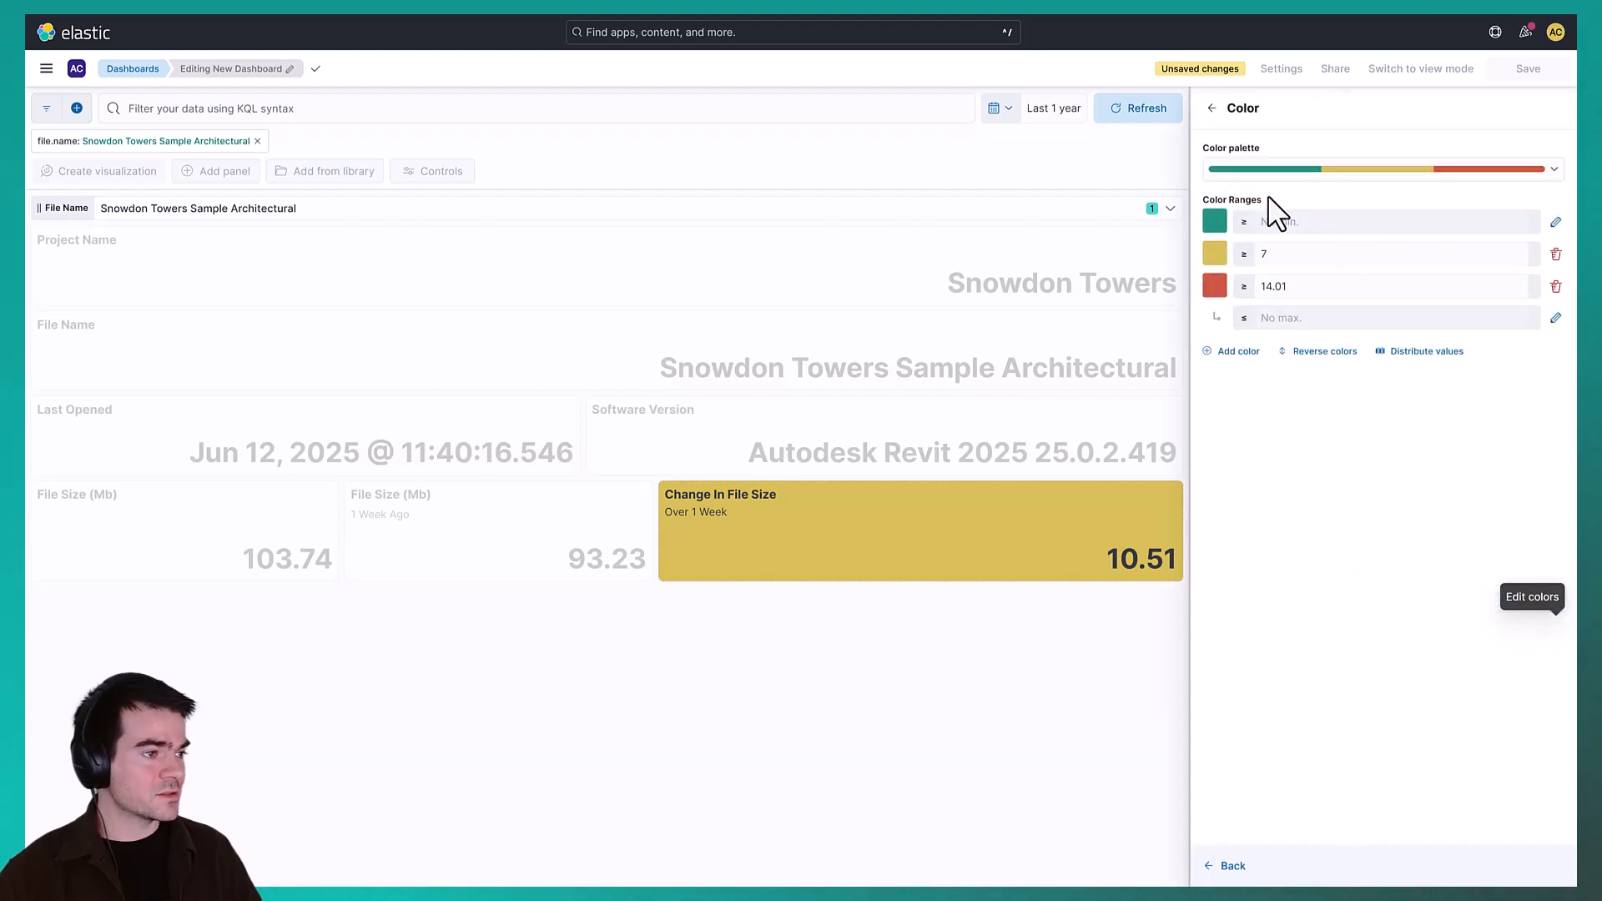
Start the yellow color range at 50 and the red range at 100, and apply the changes to the dashboard
click(1266, 255)
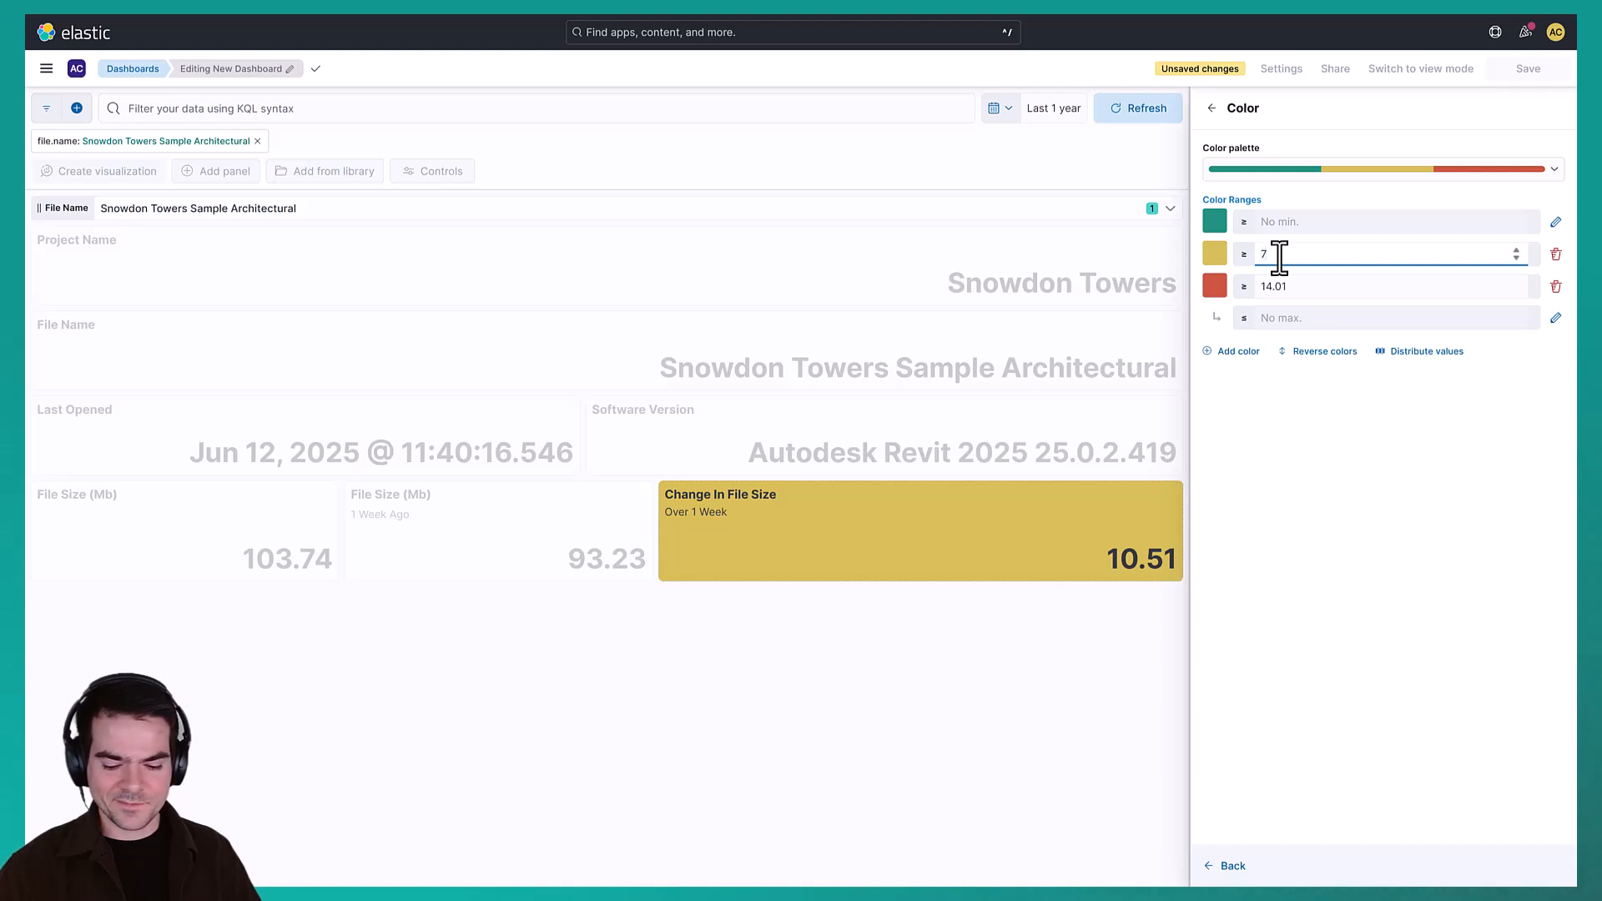
key(BackSpace)
text(50)
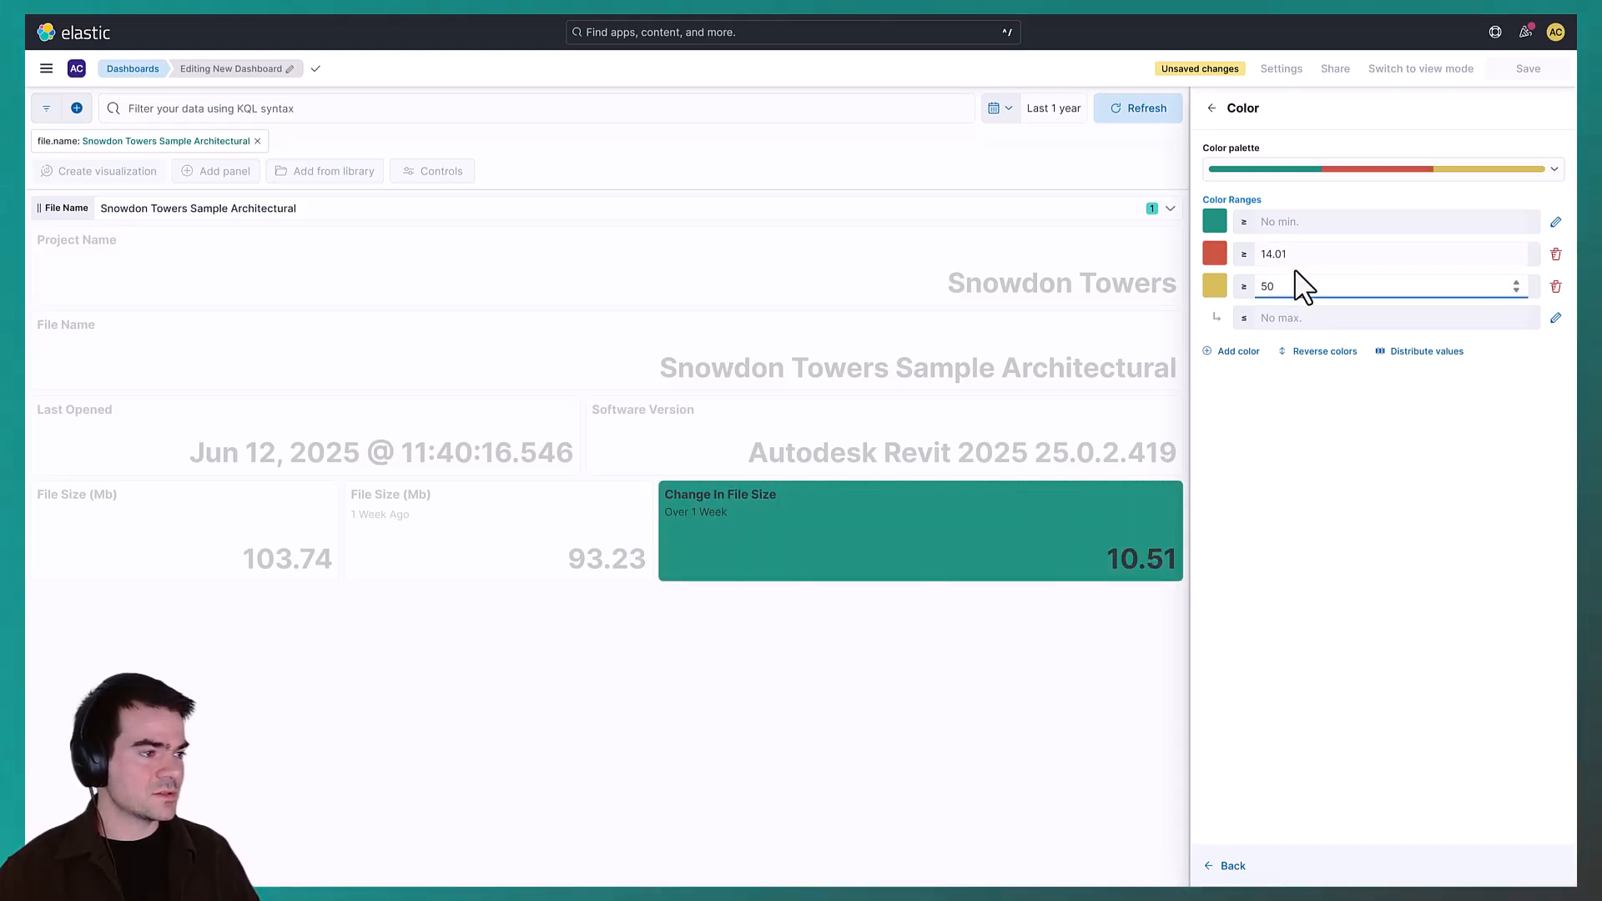
double_click(1299, 256)
text(100)
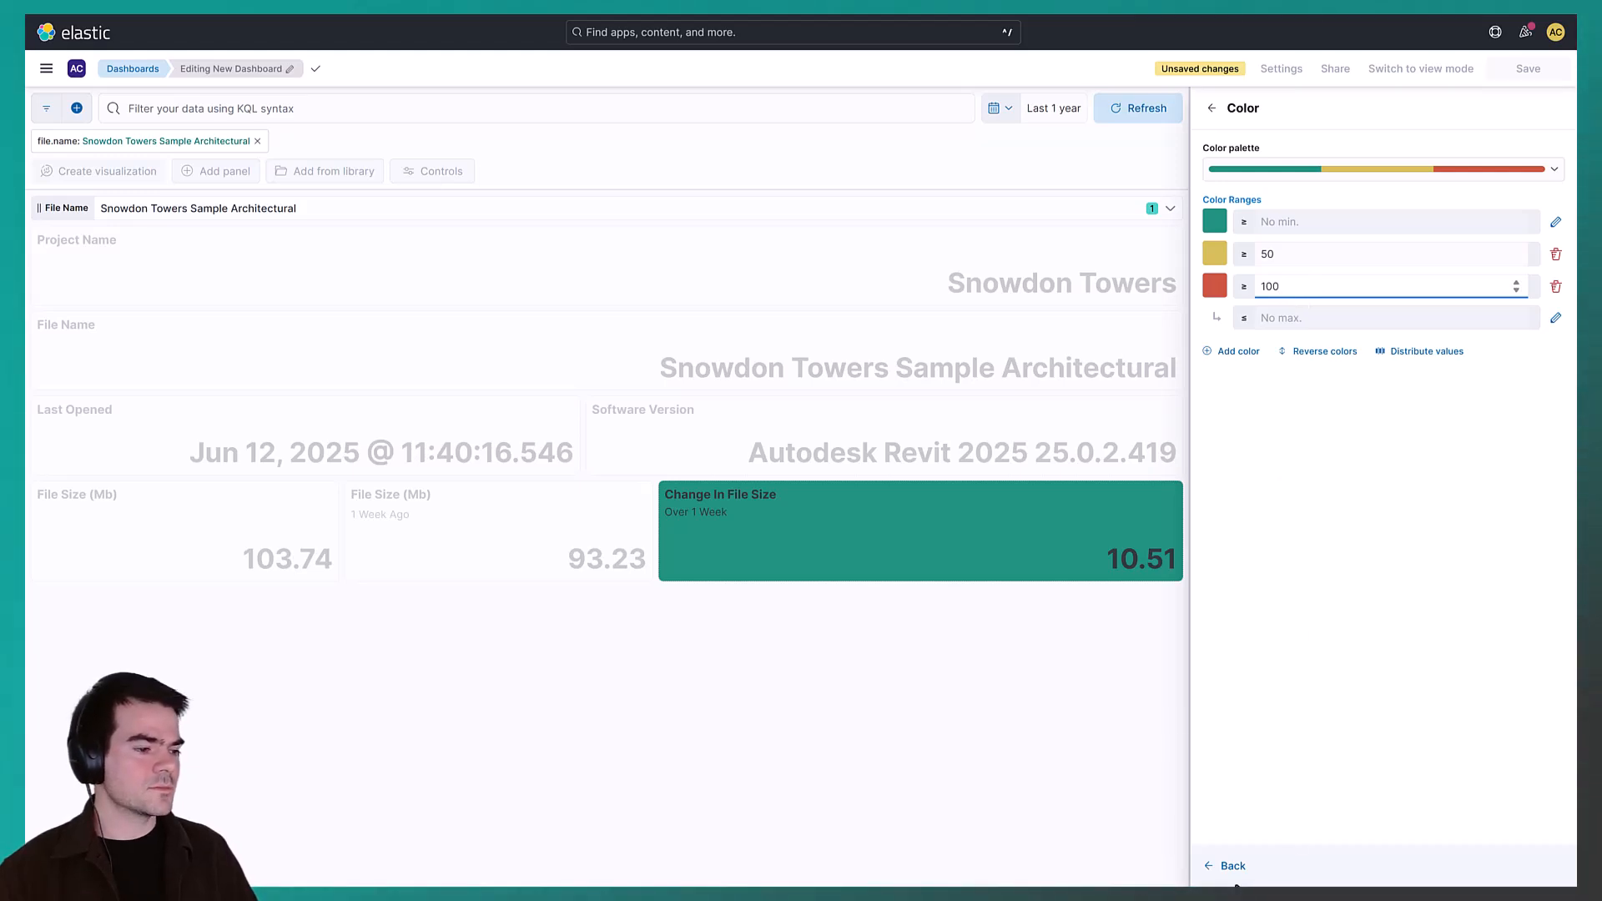
click(1233, 868)
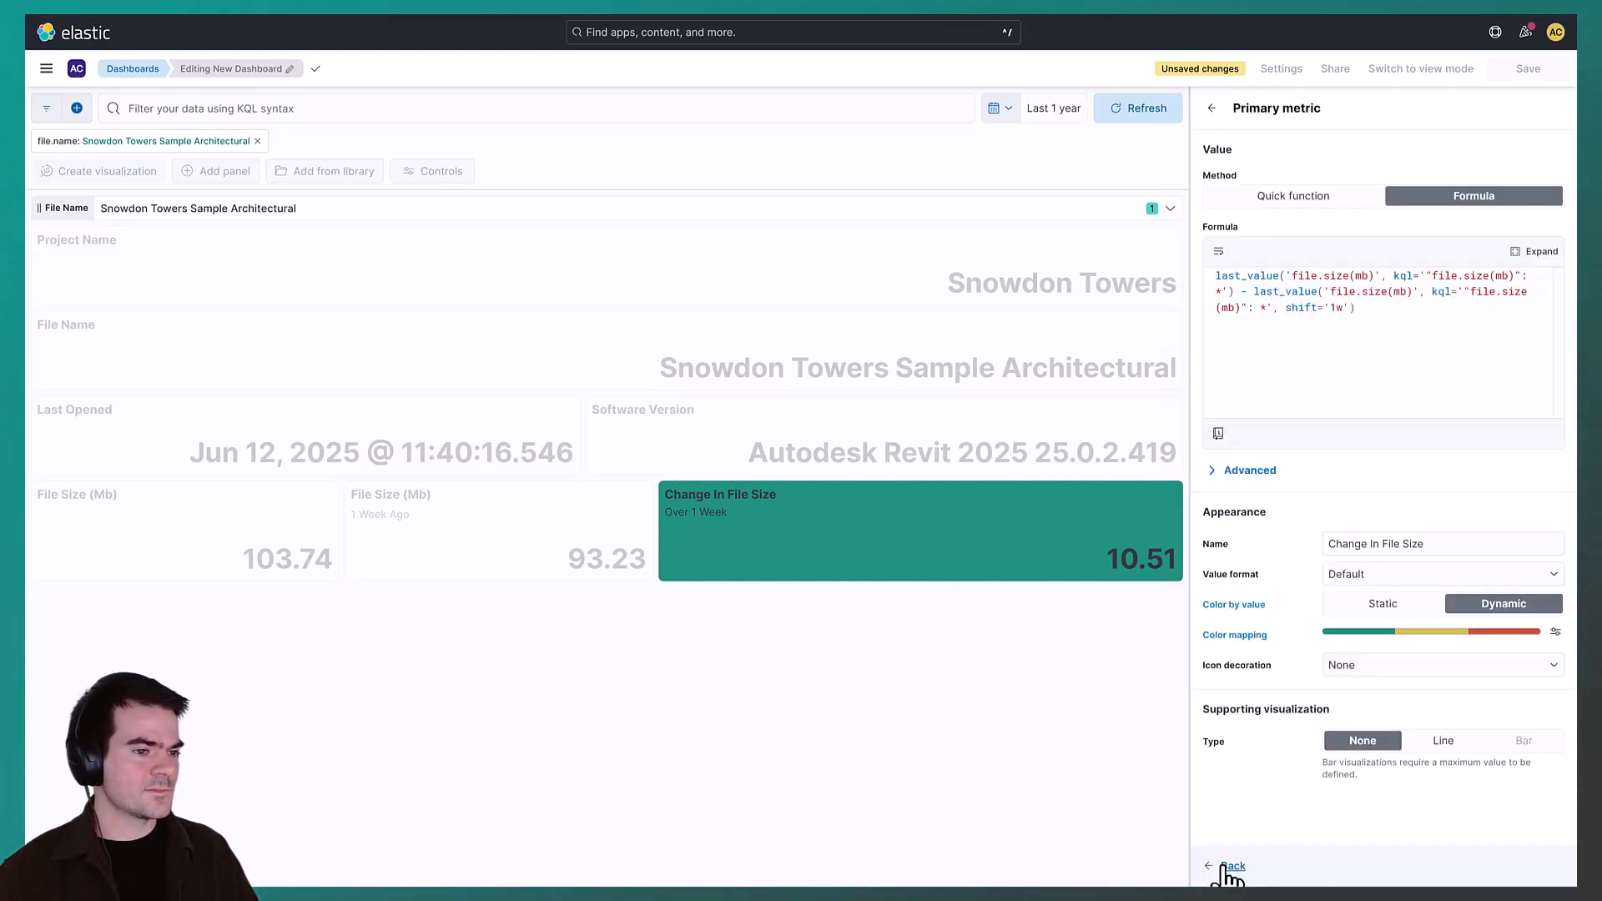
click(1233, 868)
click(1502, 867)
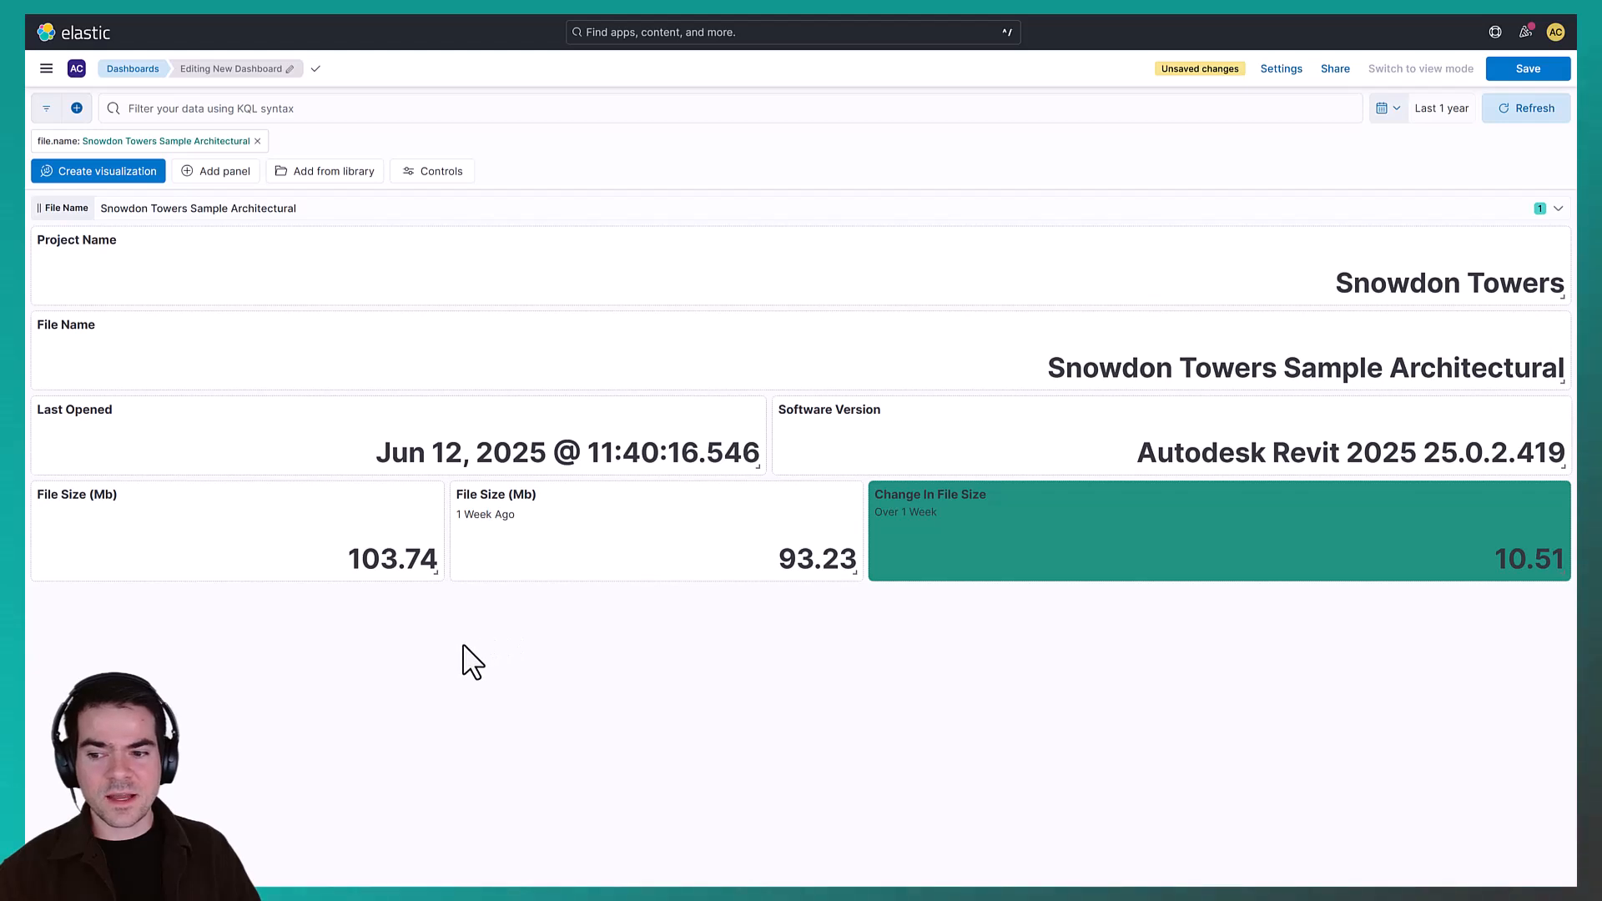
Duplicate the original File Size (Mb) panel and change the copy's primary metric field to warning.count in Lens
click(420, 469)
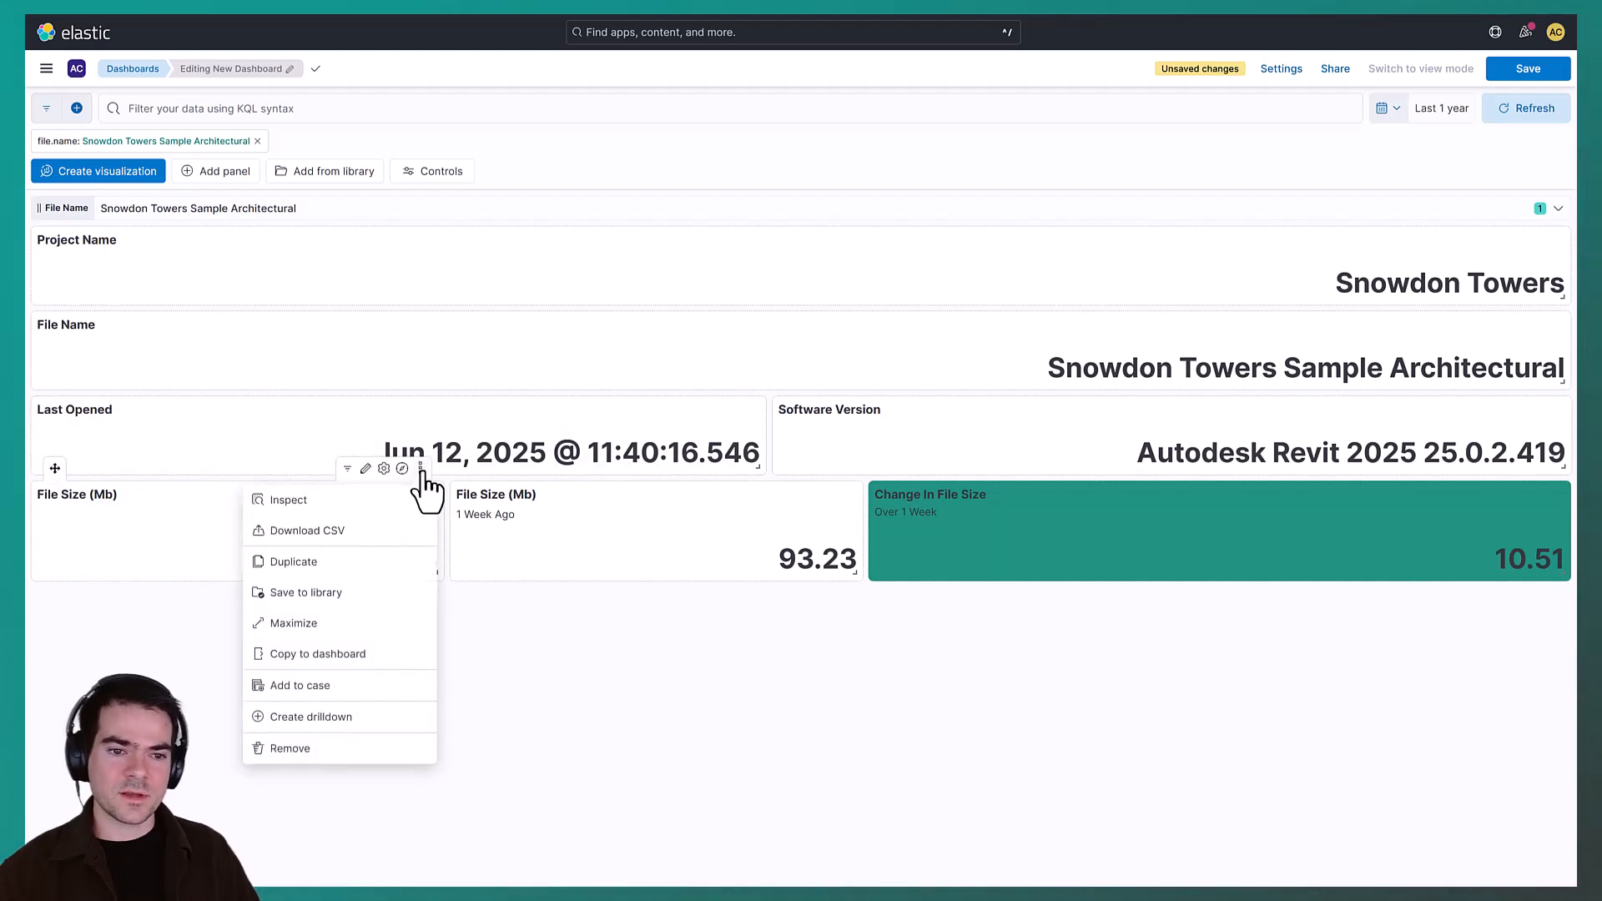
click(356, 563)
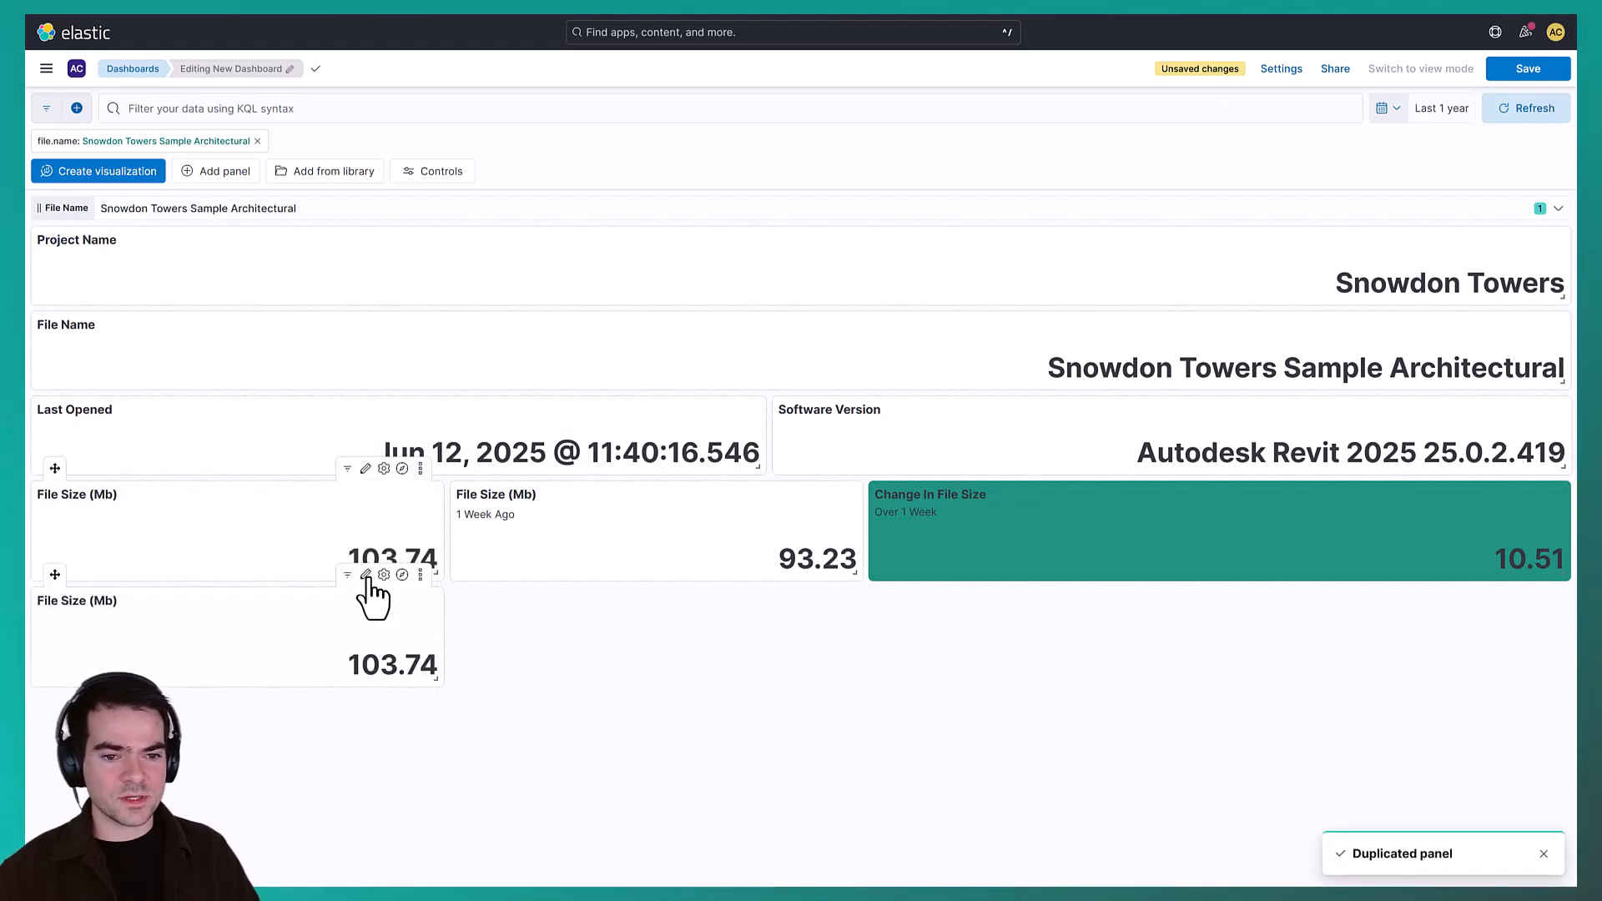
click(366, 575)
click(1539, 110)
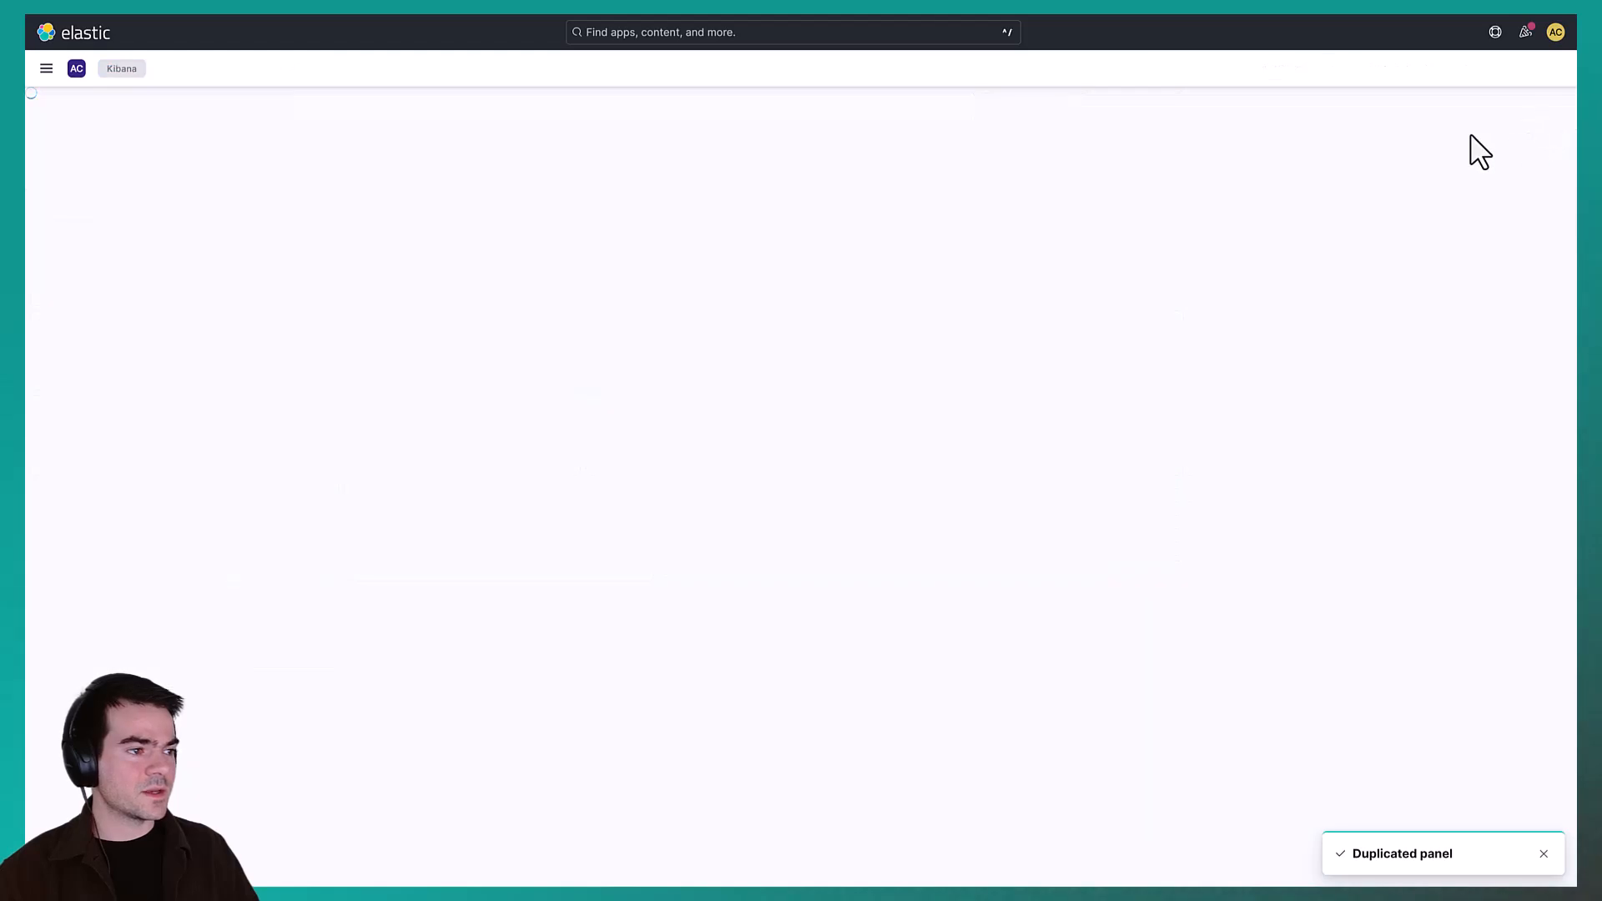
click(1353, 293)
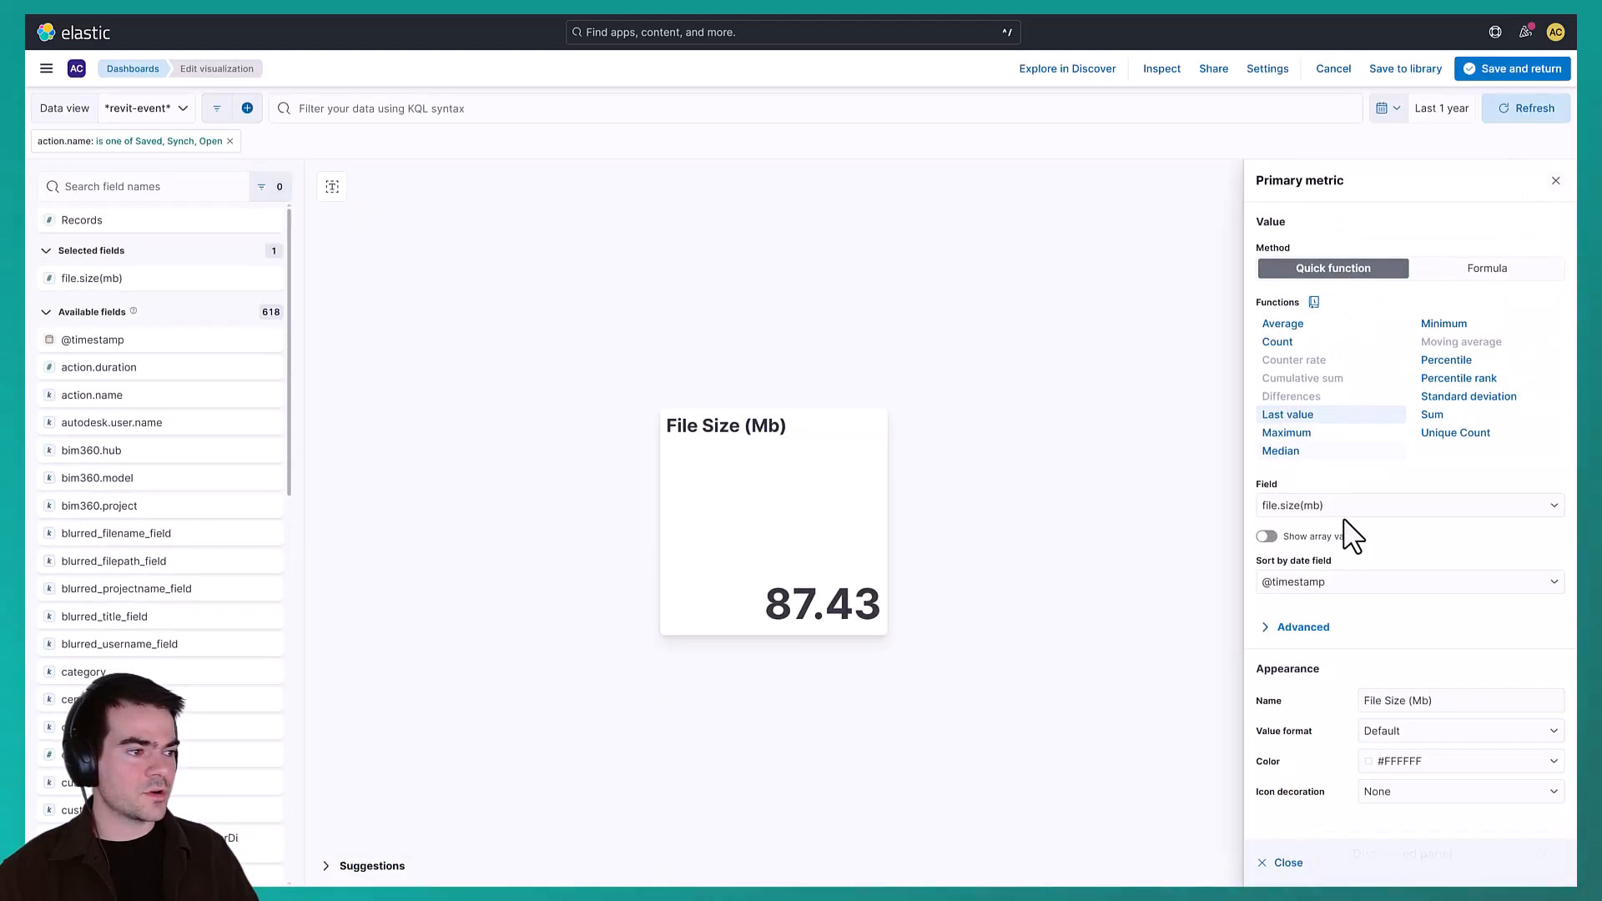
click(1368, 506)
text(warning)
click(1287, 574)
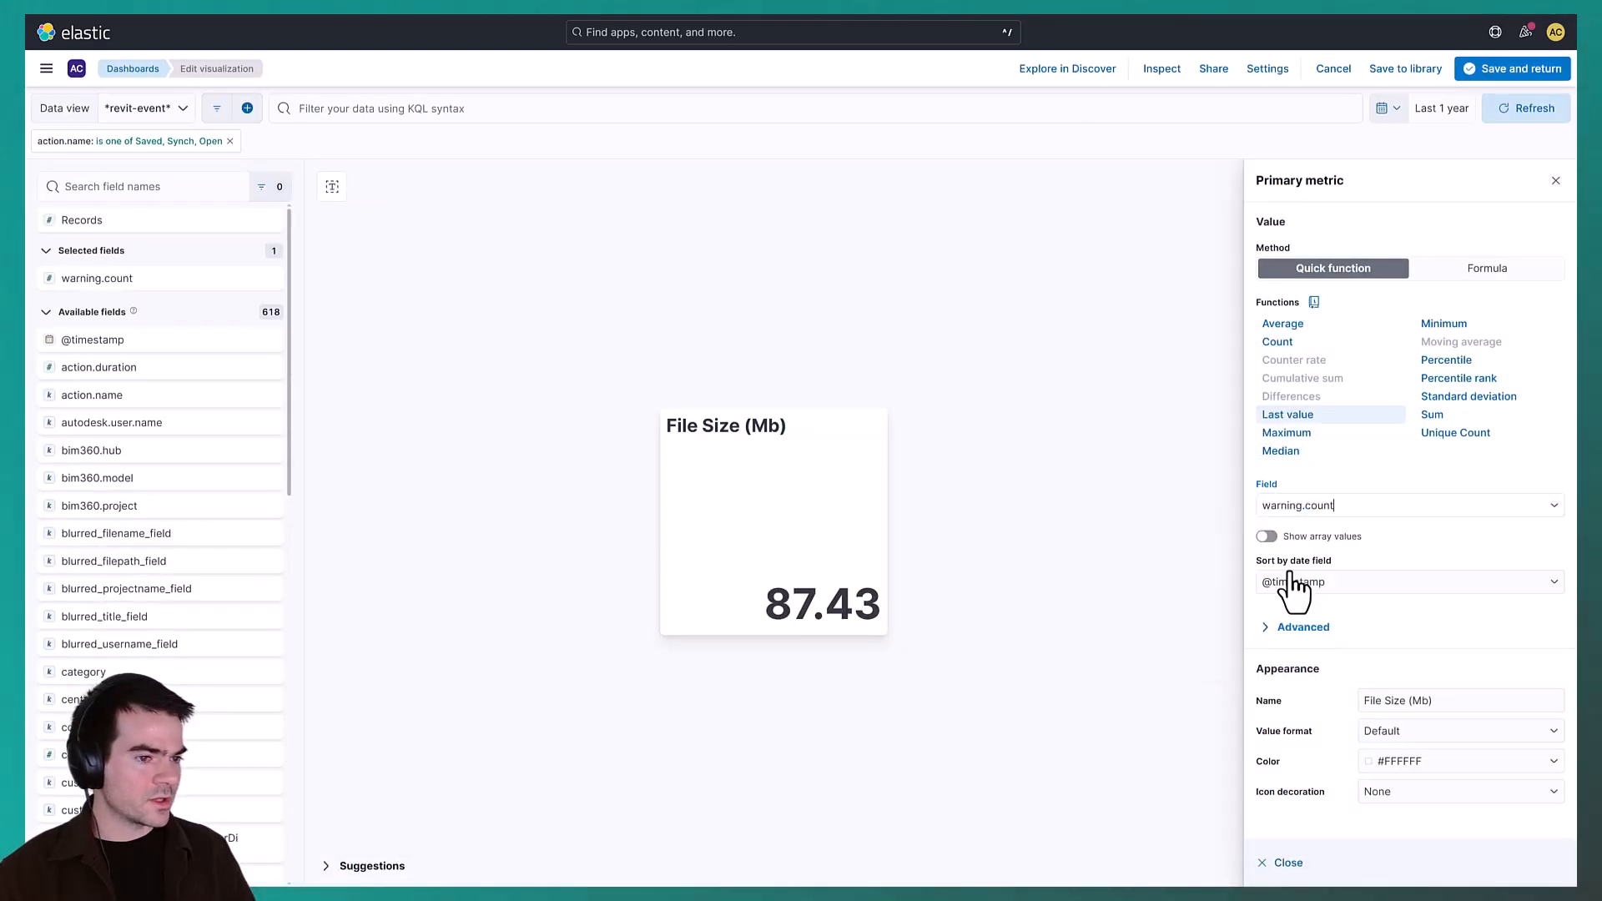
Rename the warning.count metric as "# Of Warnings" and save the visualization back to the dashboard
click(1441, 701)
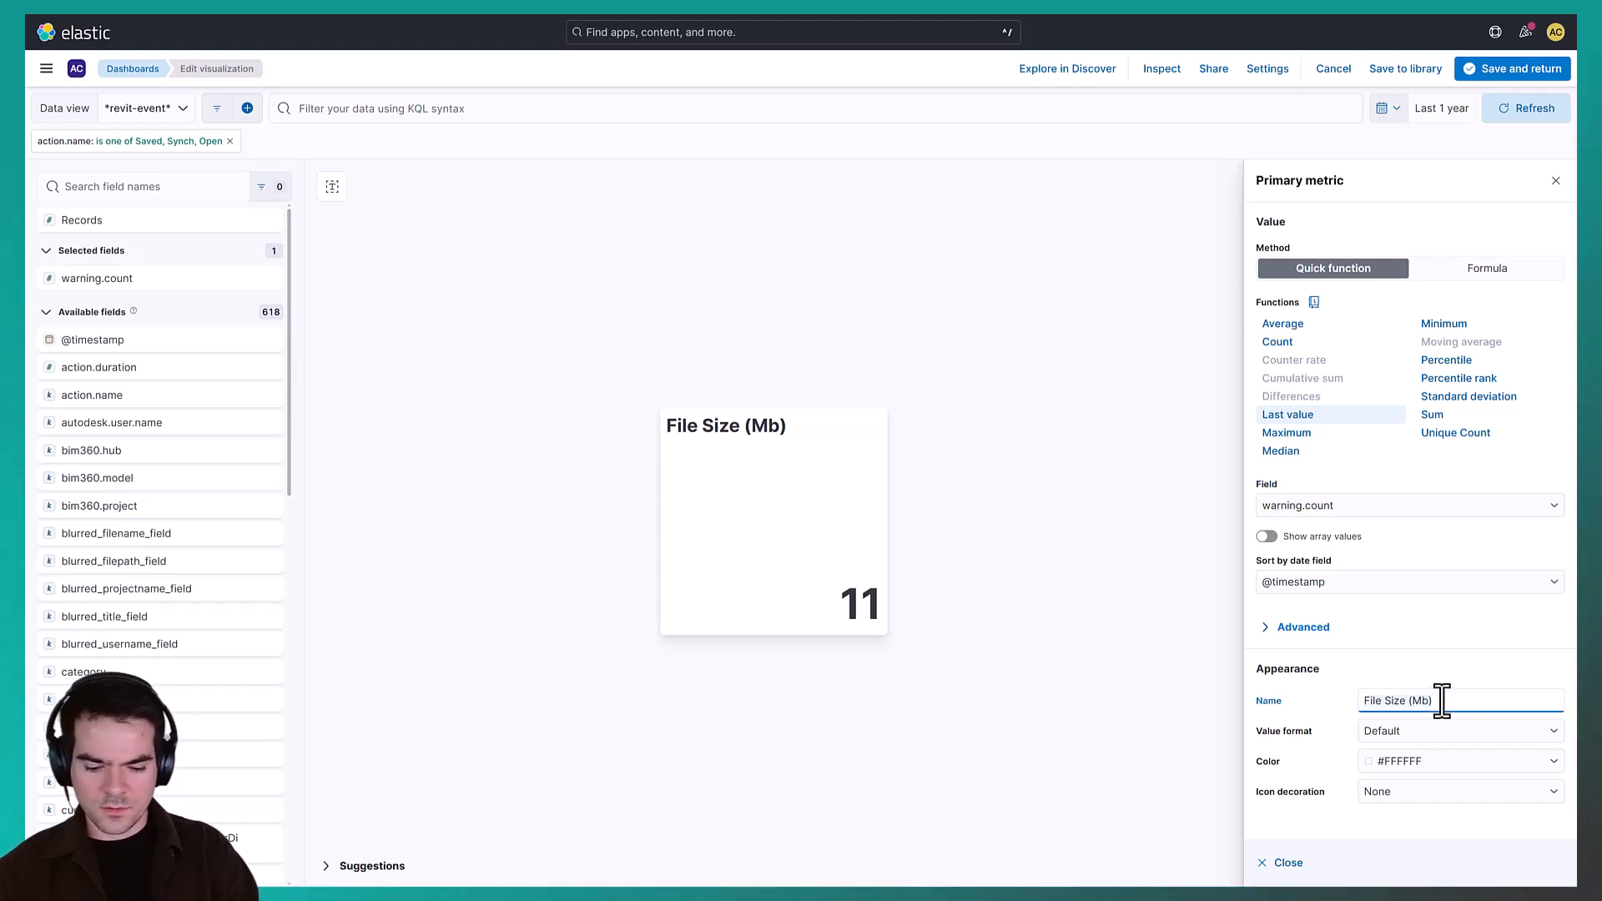
key(ctrl+a)
text(# O)
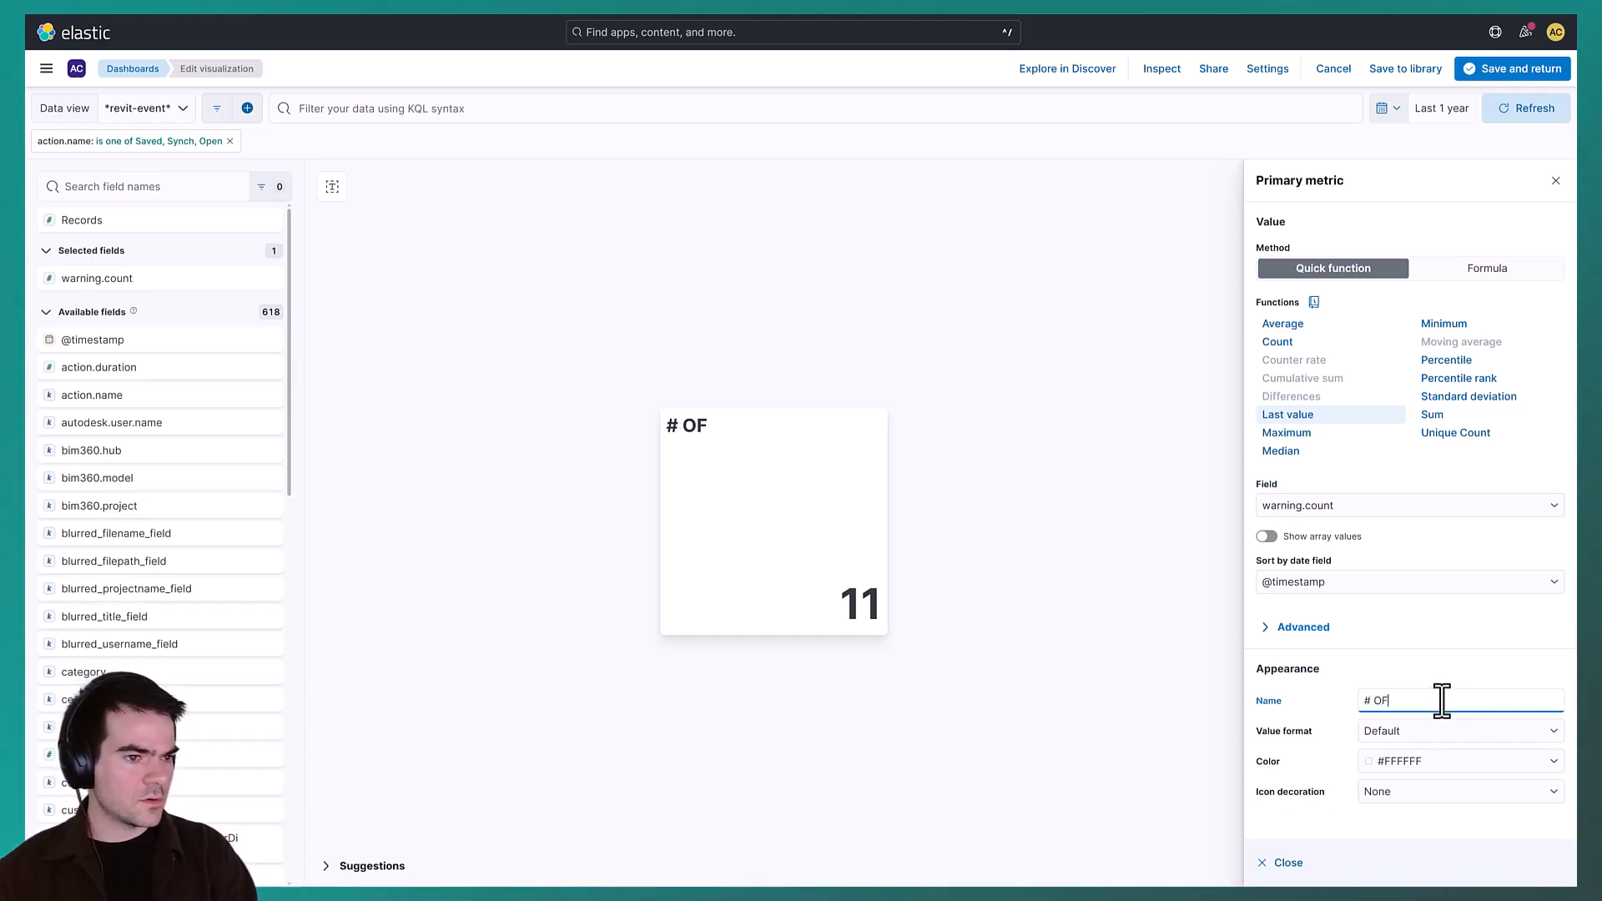
text(f Warnings)
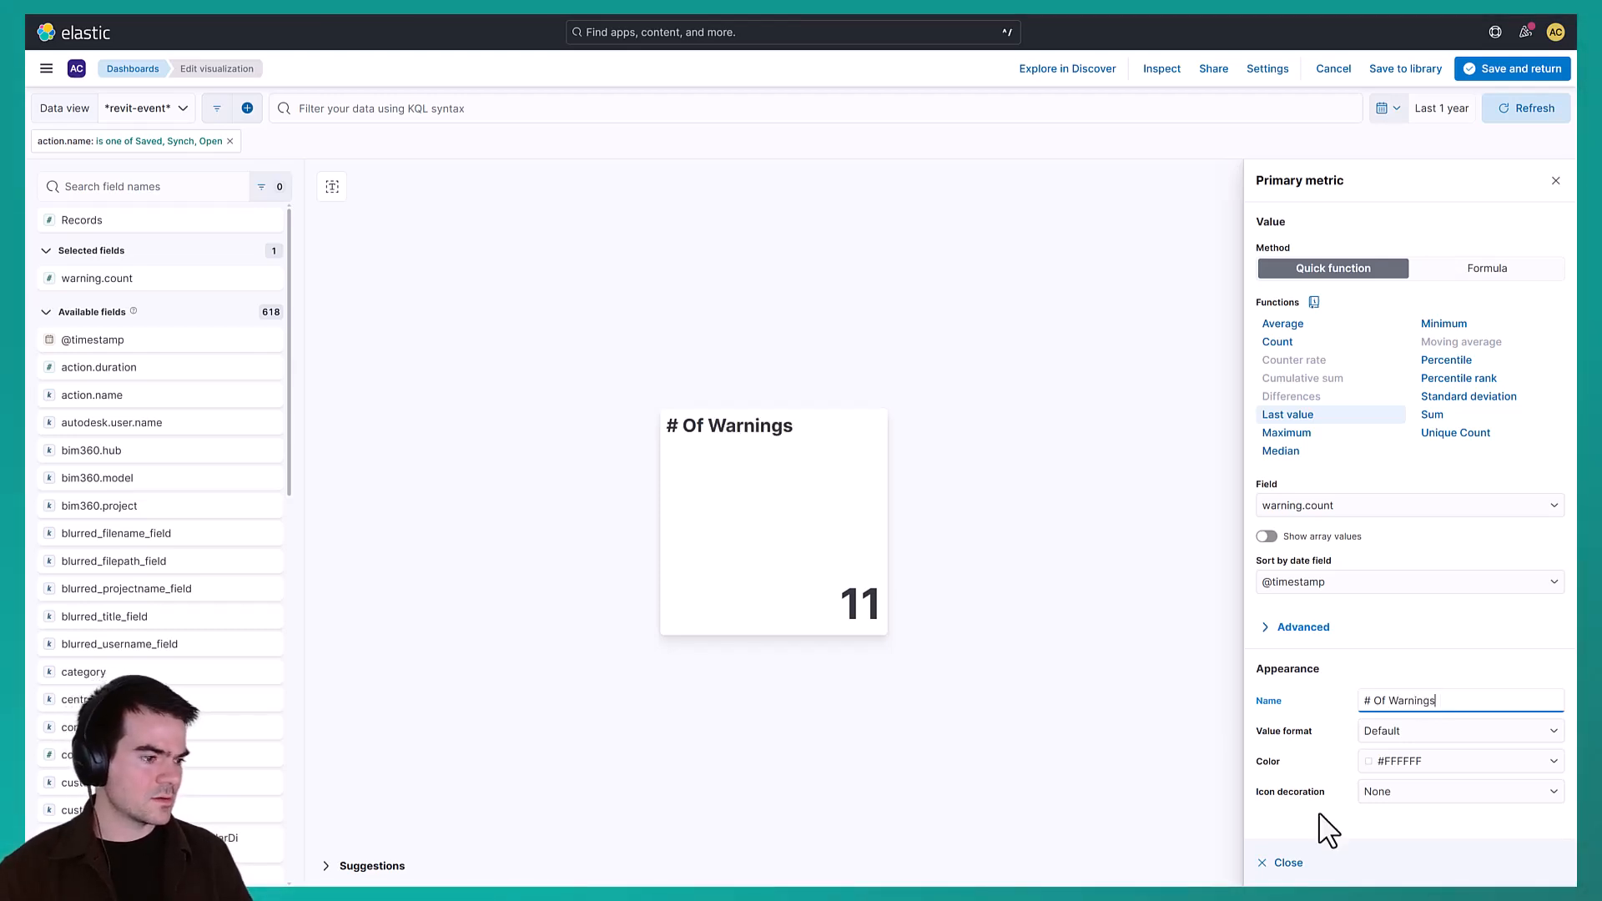
click(1285, 863)
click(1521, 68)
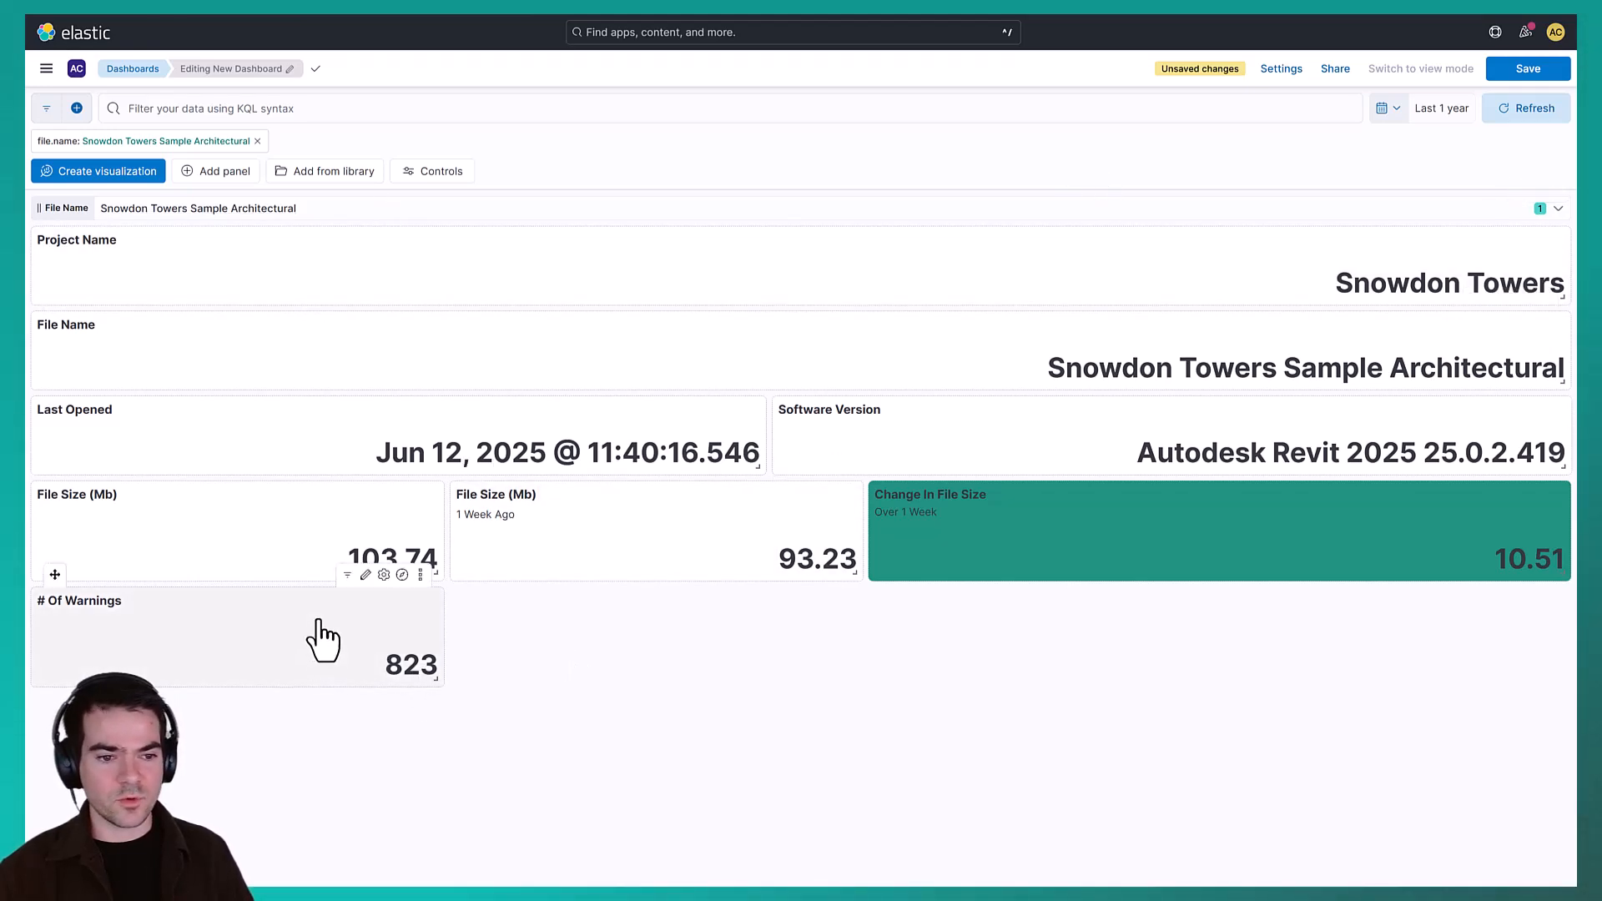
Add a secondary metric to the # Of Warnings panel in Lens, using the last value of project.instances.count
click(365, 575)
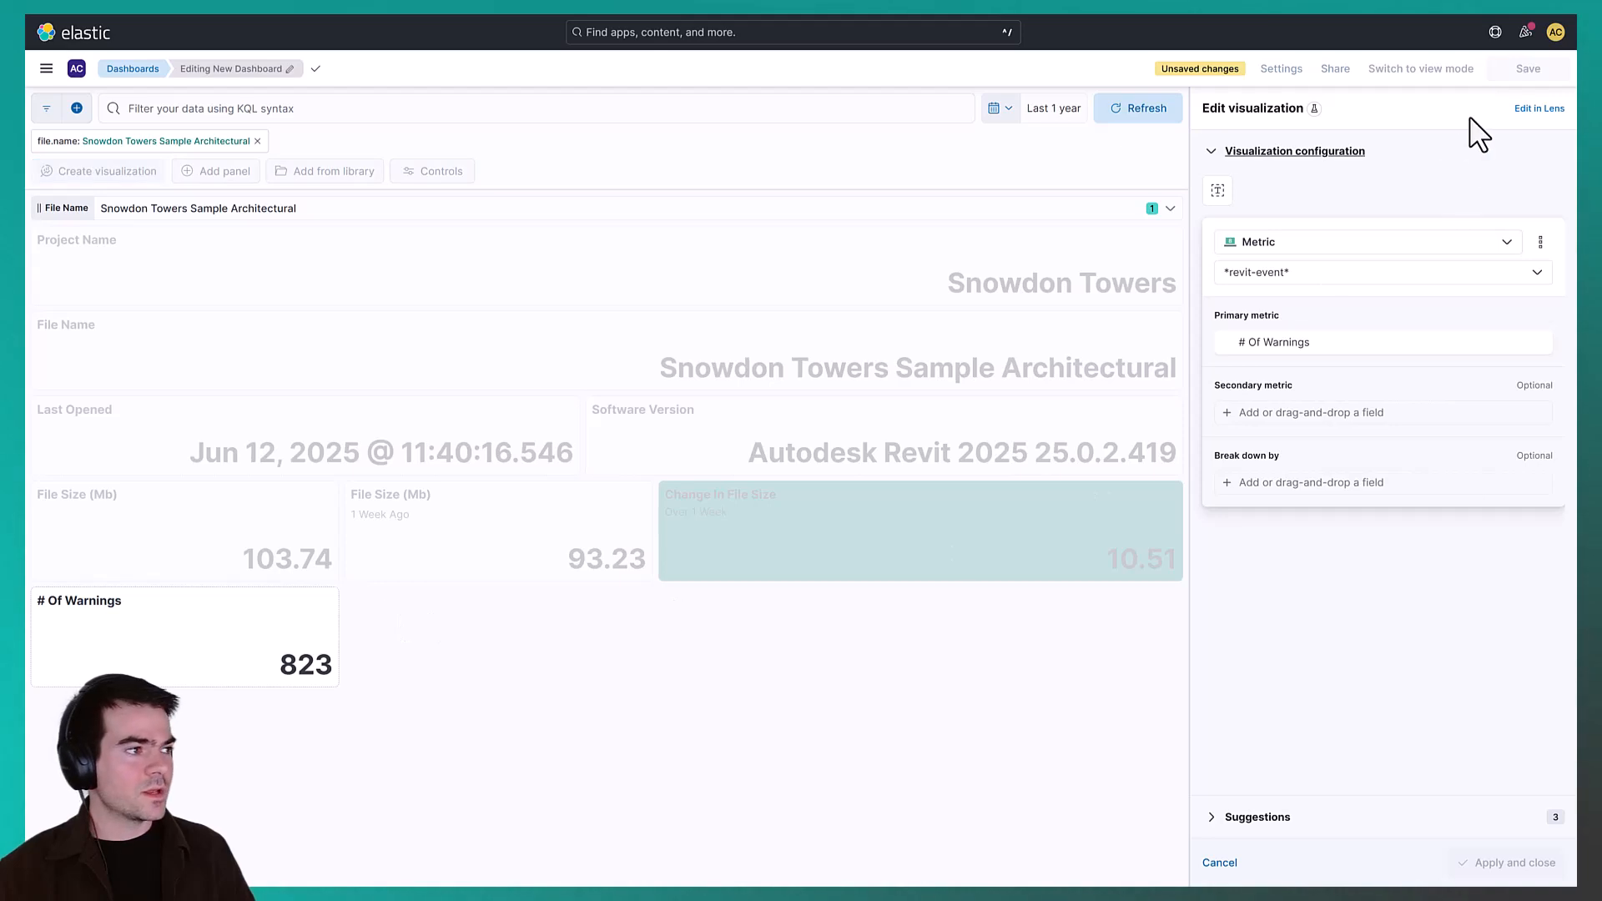
click(1551, 109)
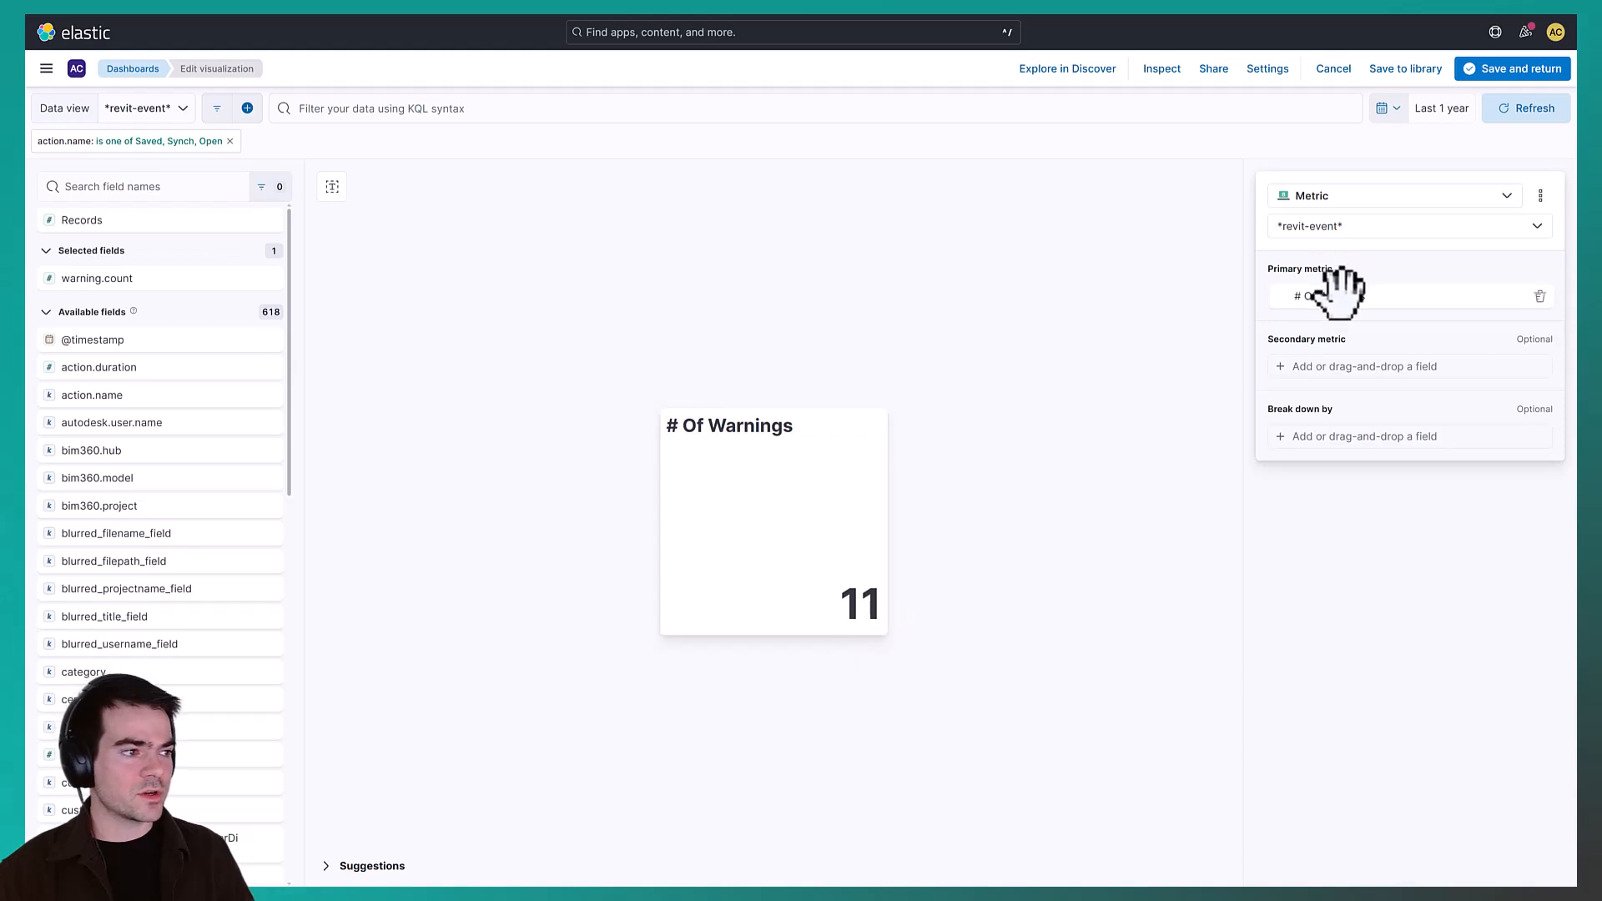
click(1405, 371)
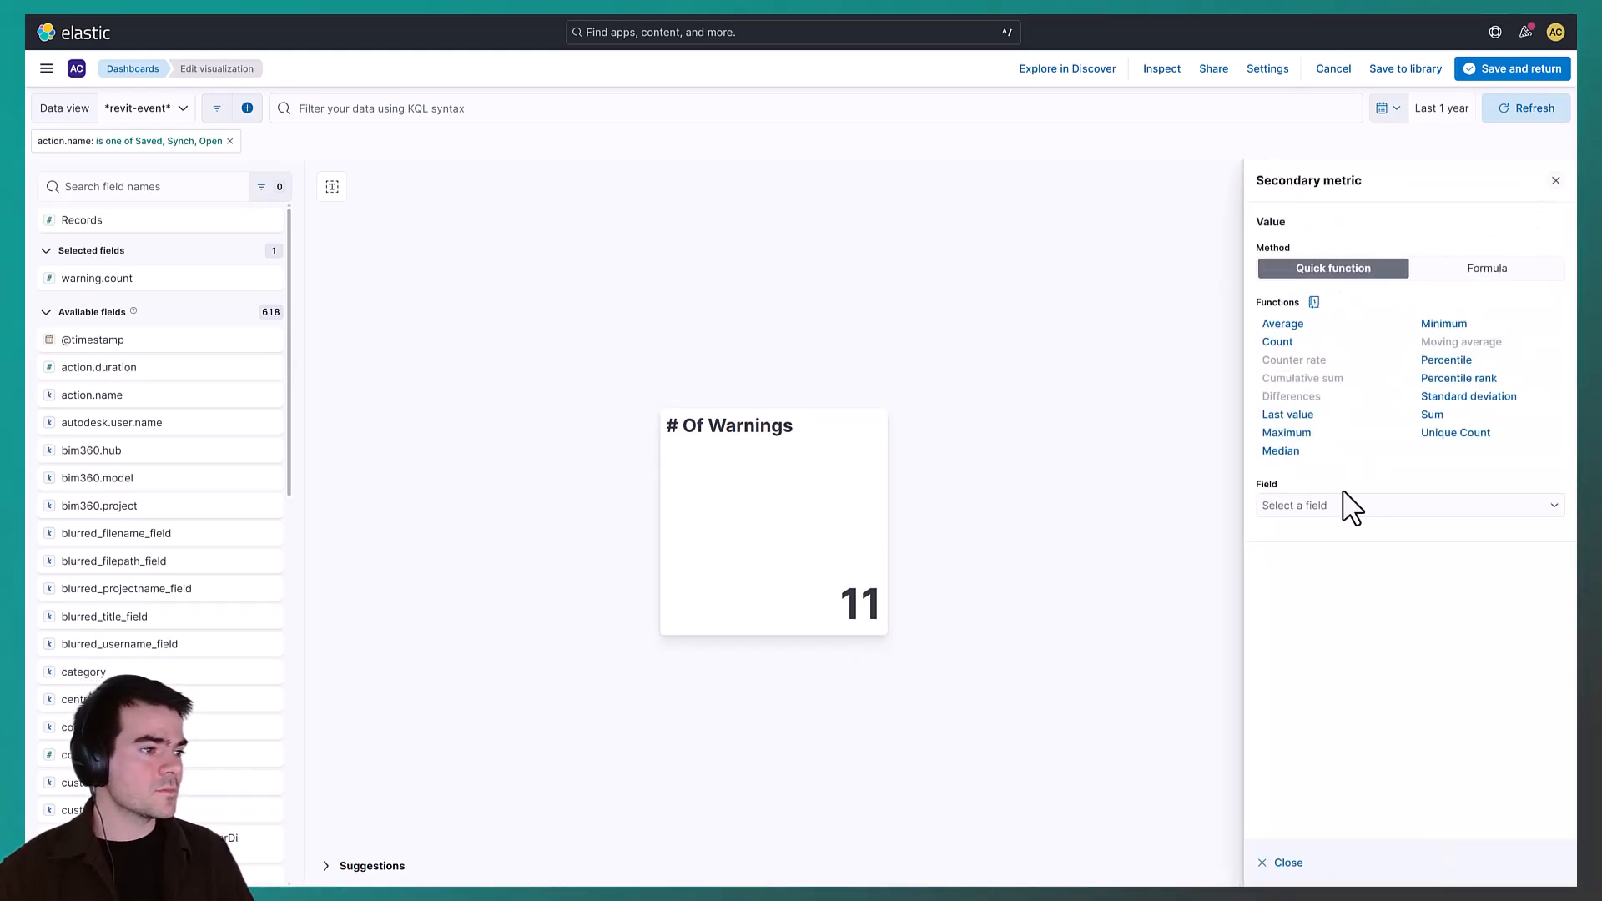
click(1351, 507)
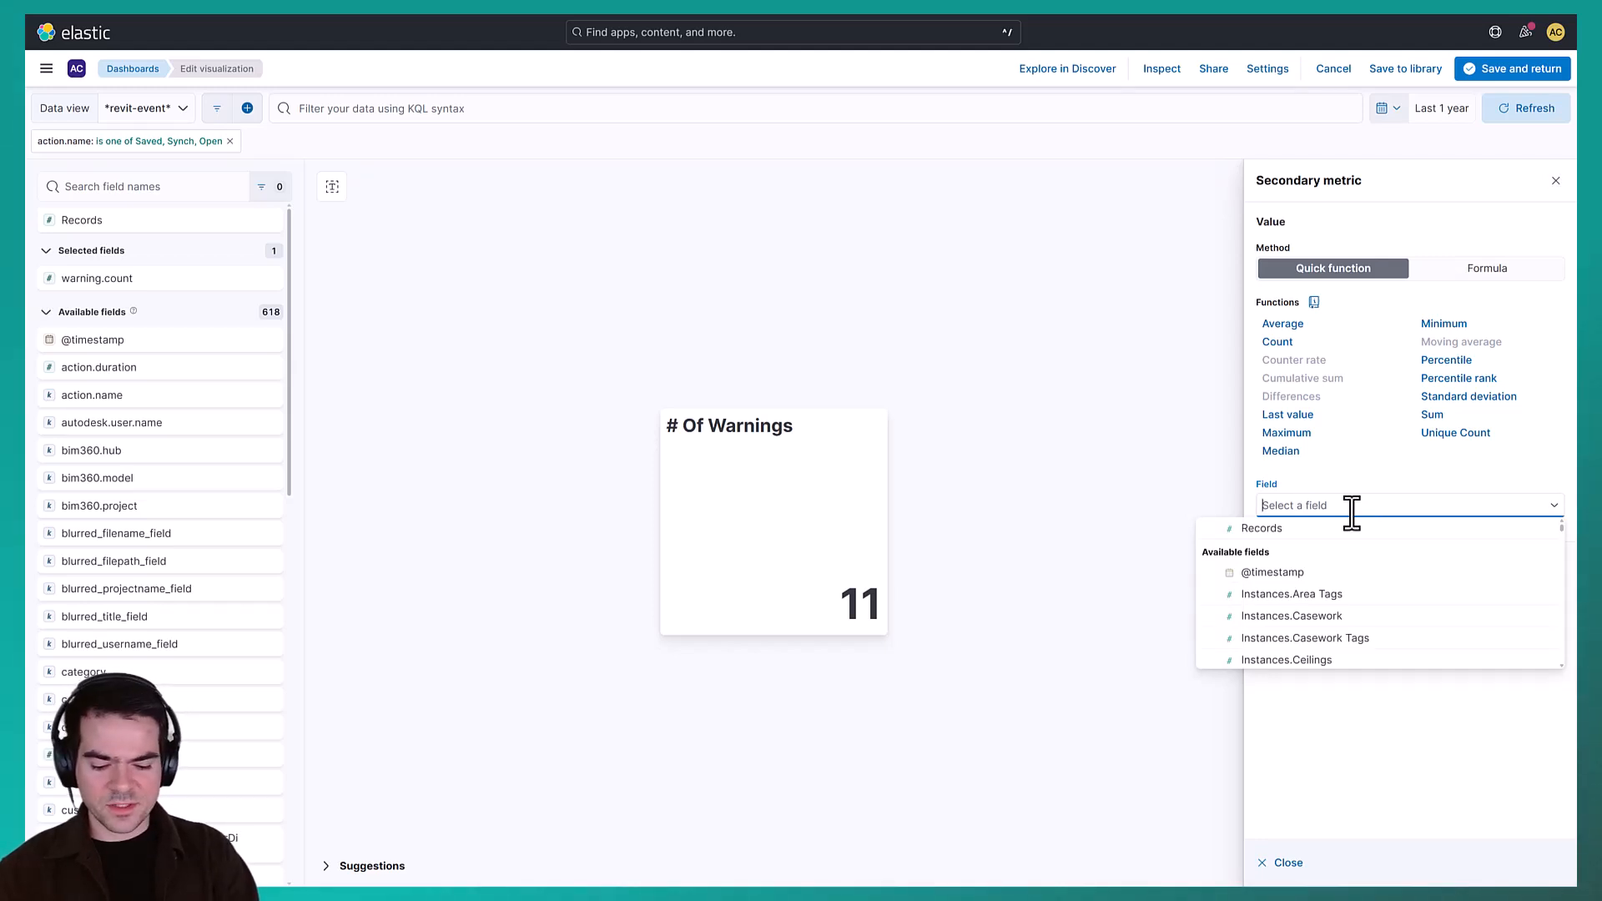
text(project.inst)
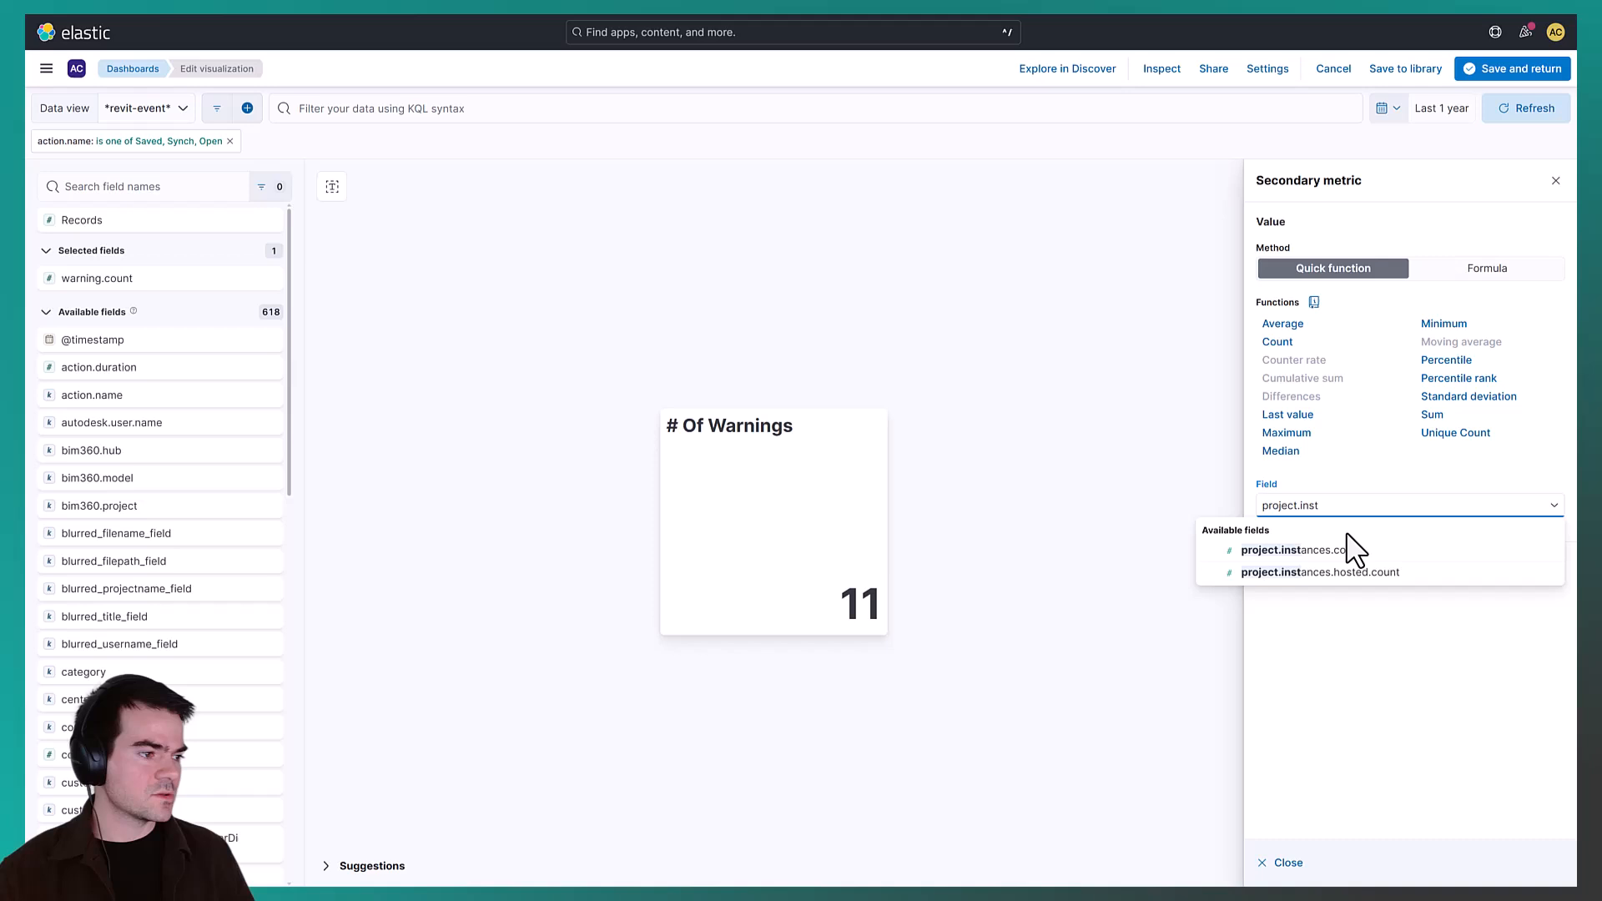
click(1352, 551)
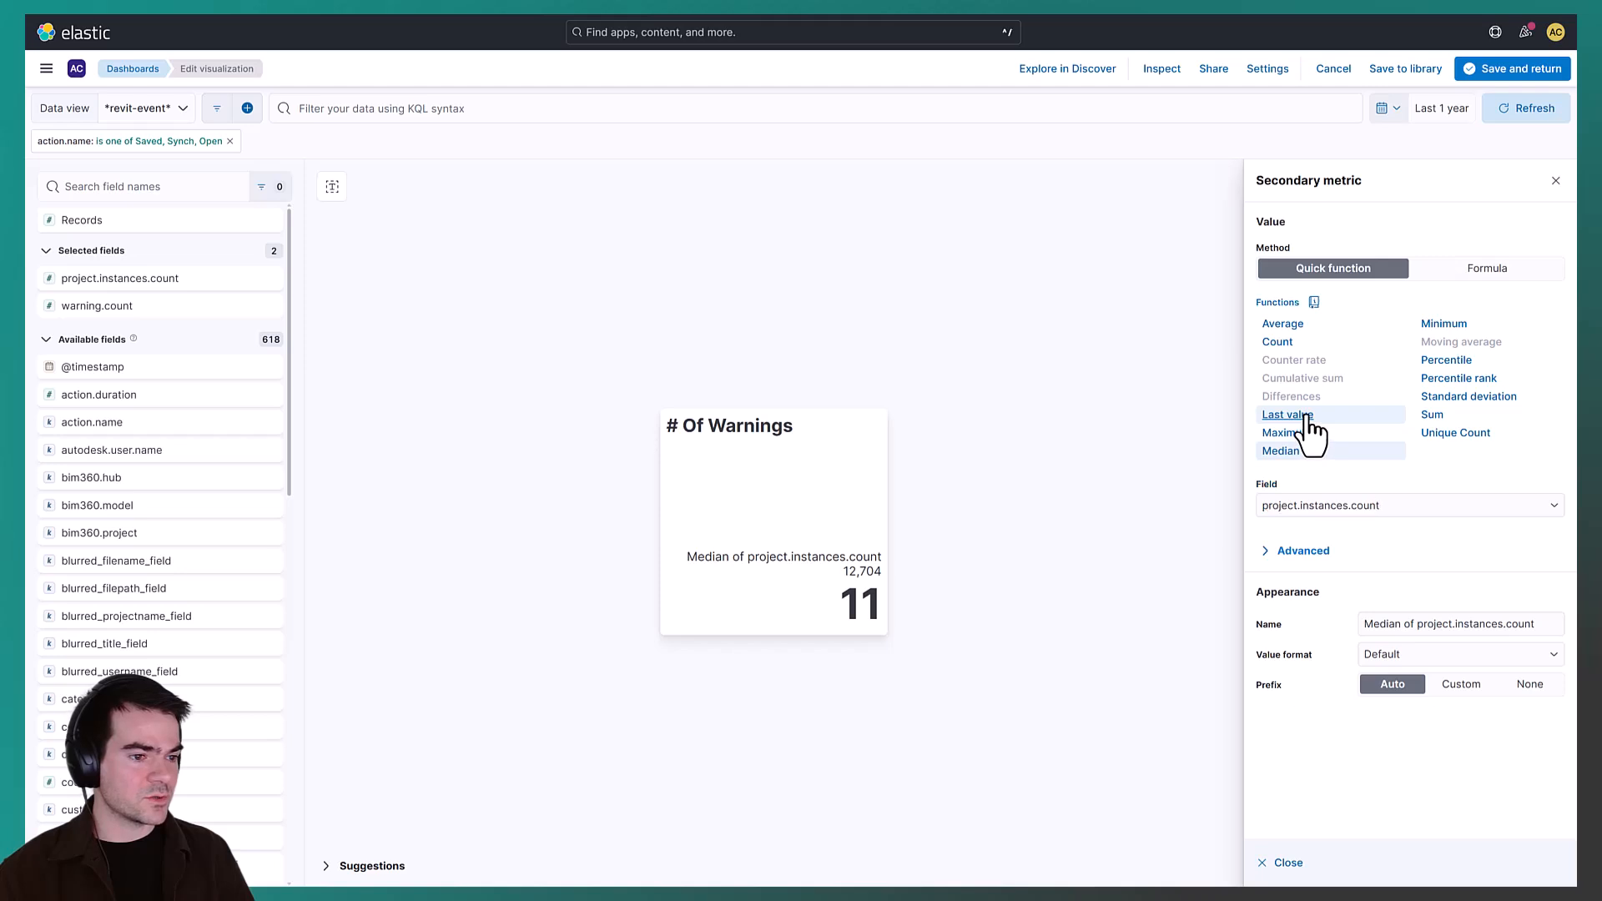
click(1287, 414)
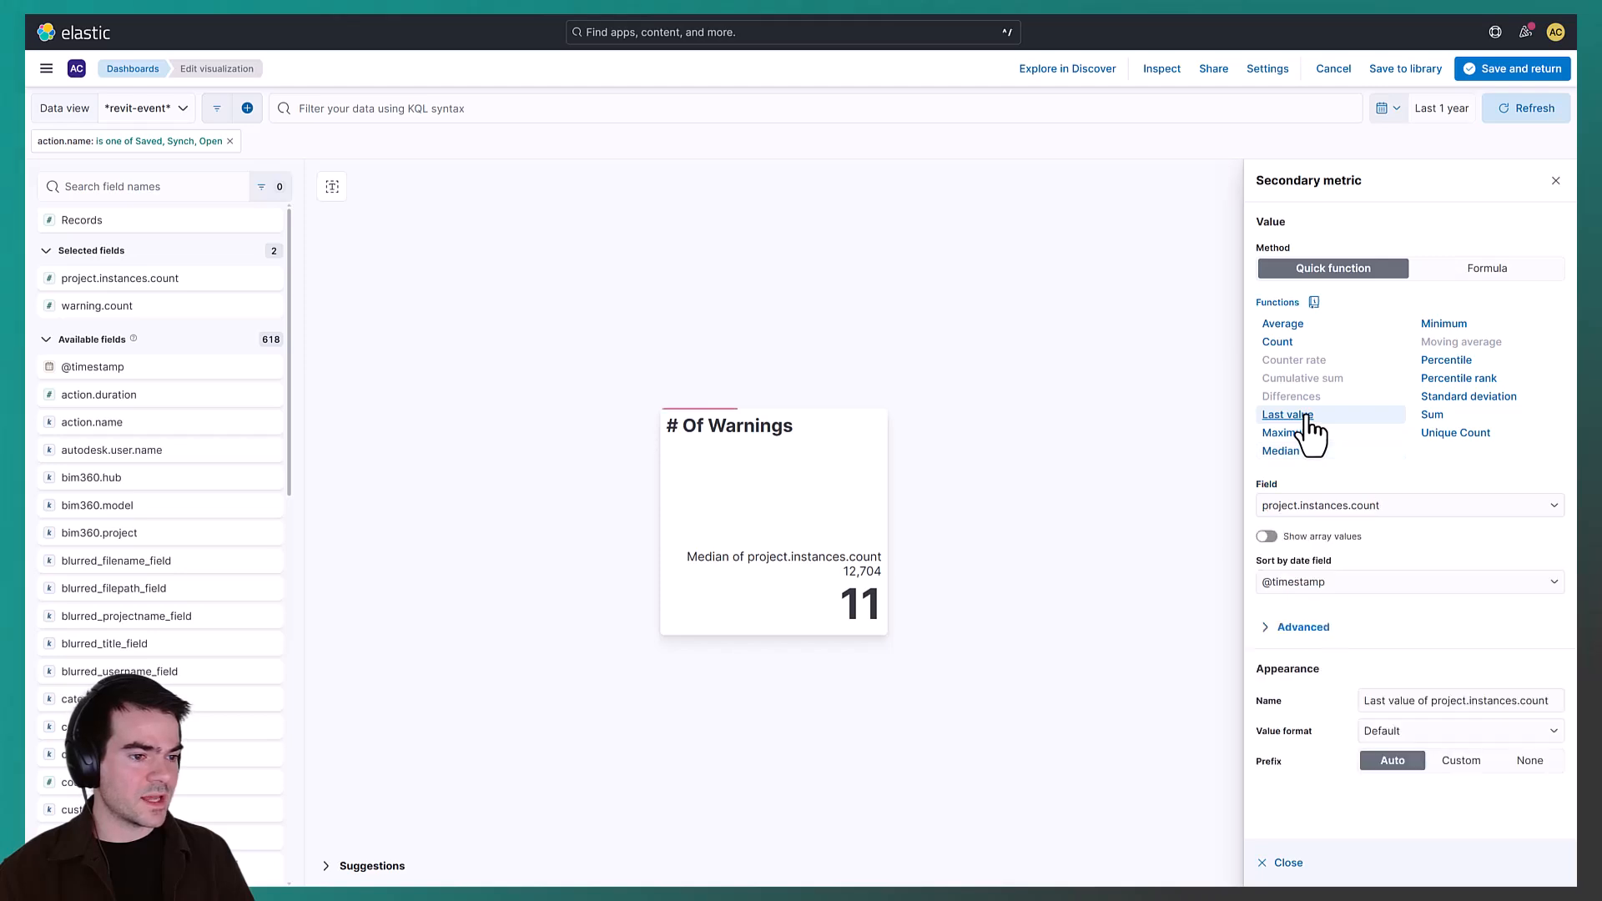
Name the secondary metric "Elements in File:" and save the visualization back to the dashboard
triple_click(1438, 700)
text(Elem)
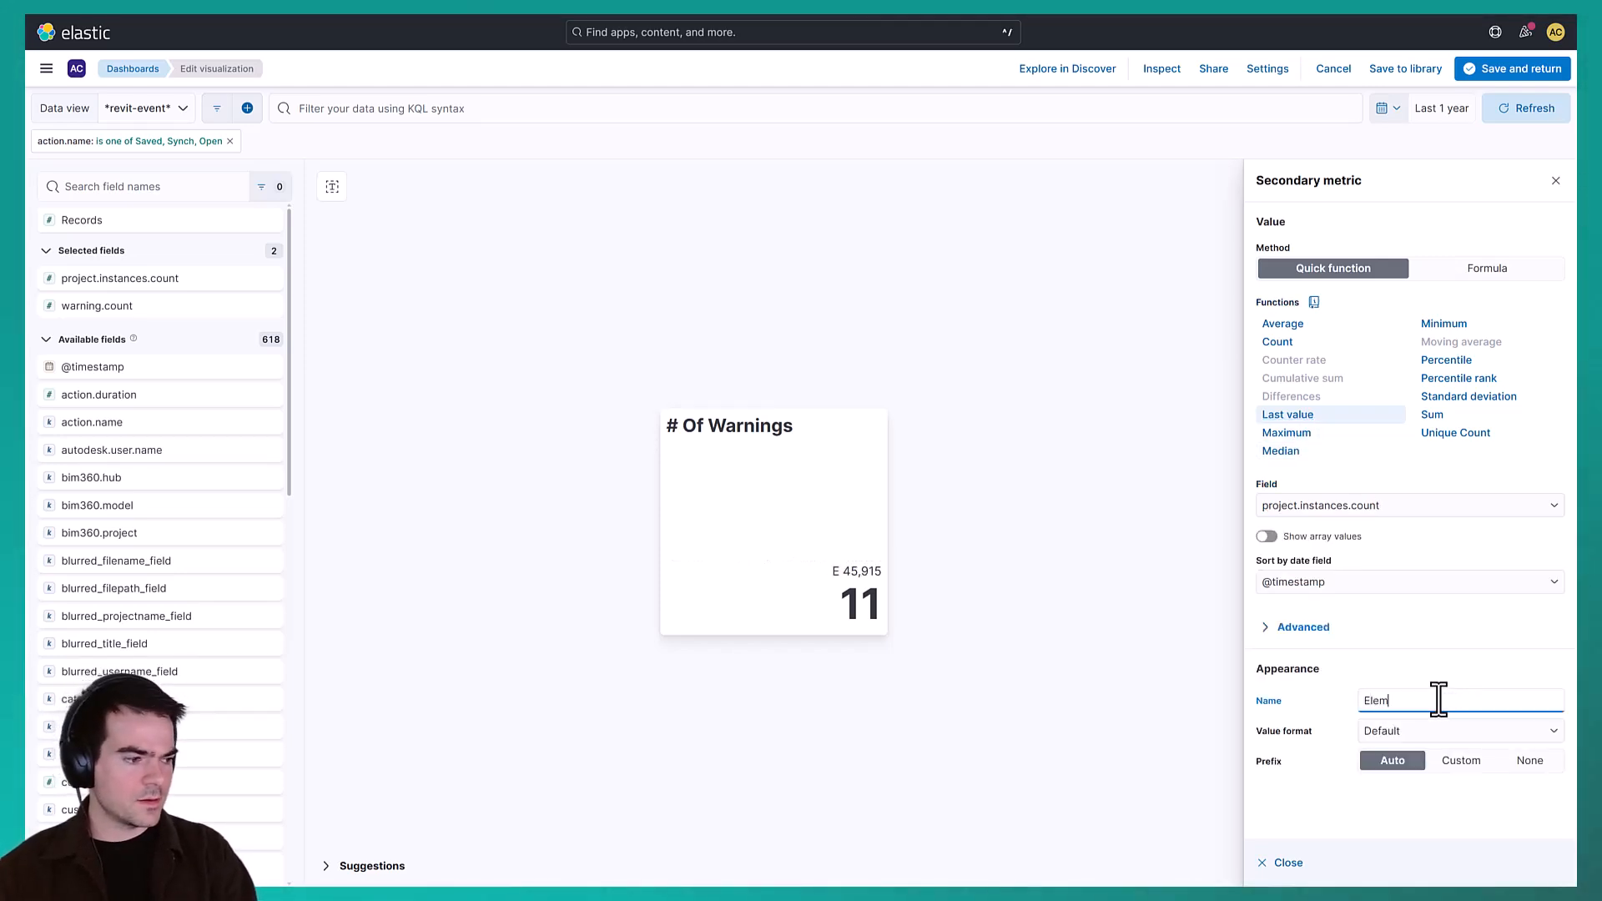
text(ents i)
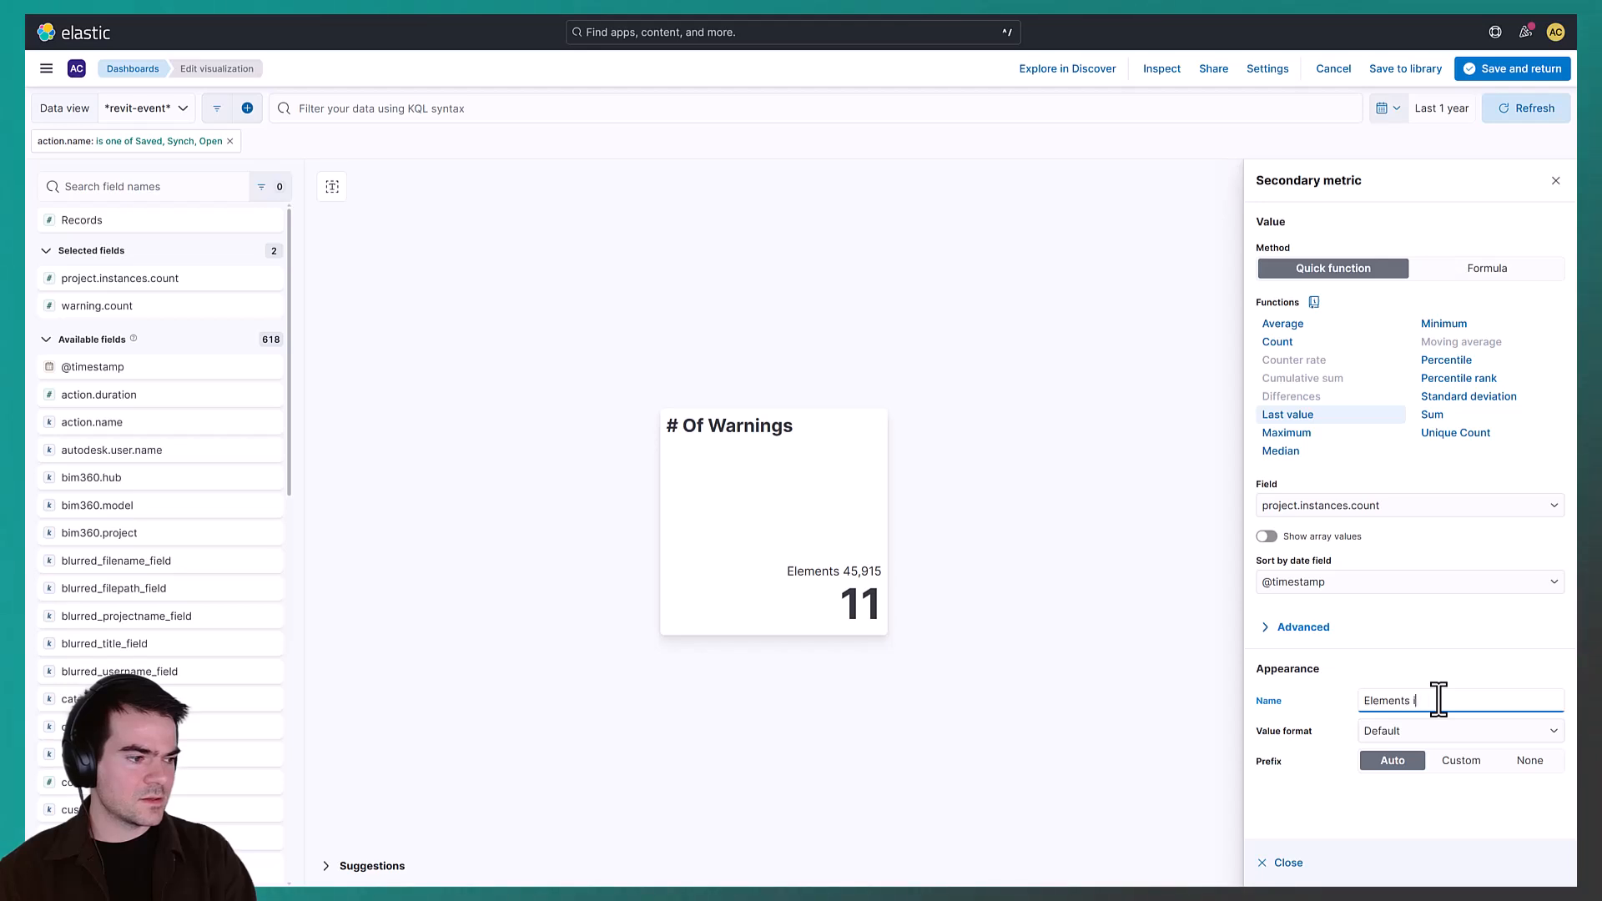
text(n File:)
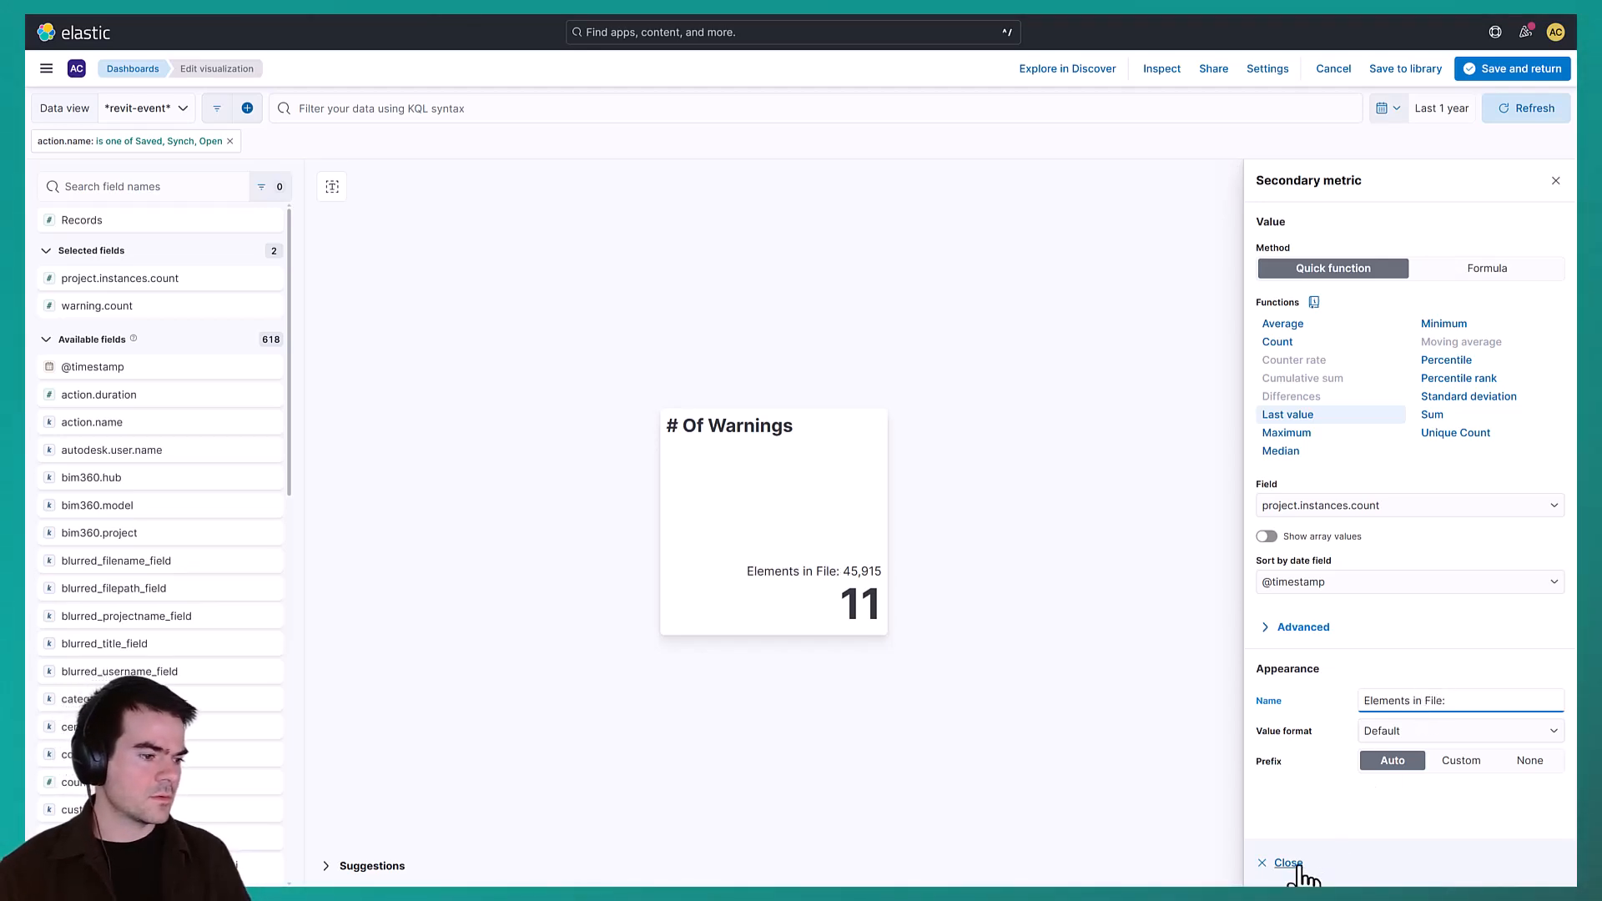
click(1297, 869)
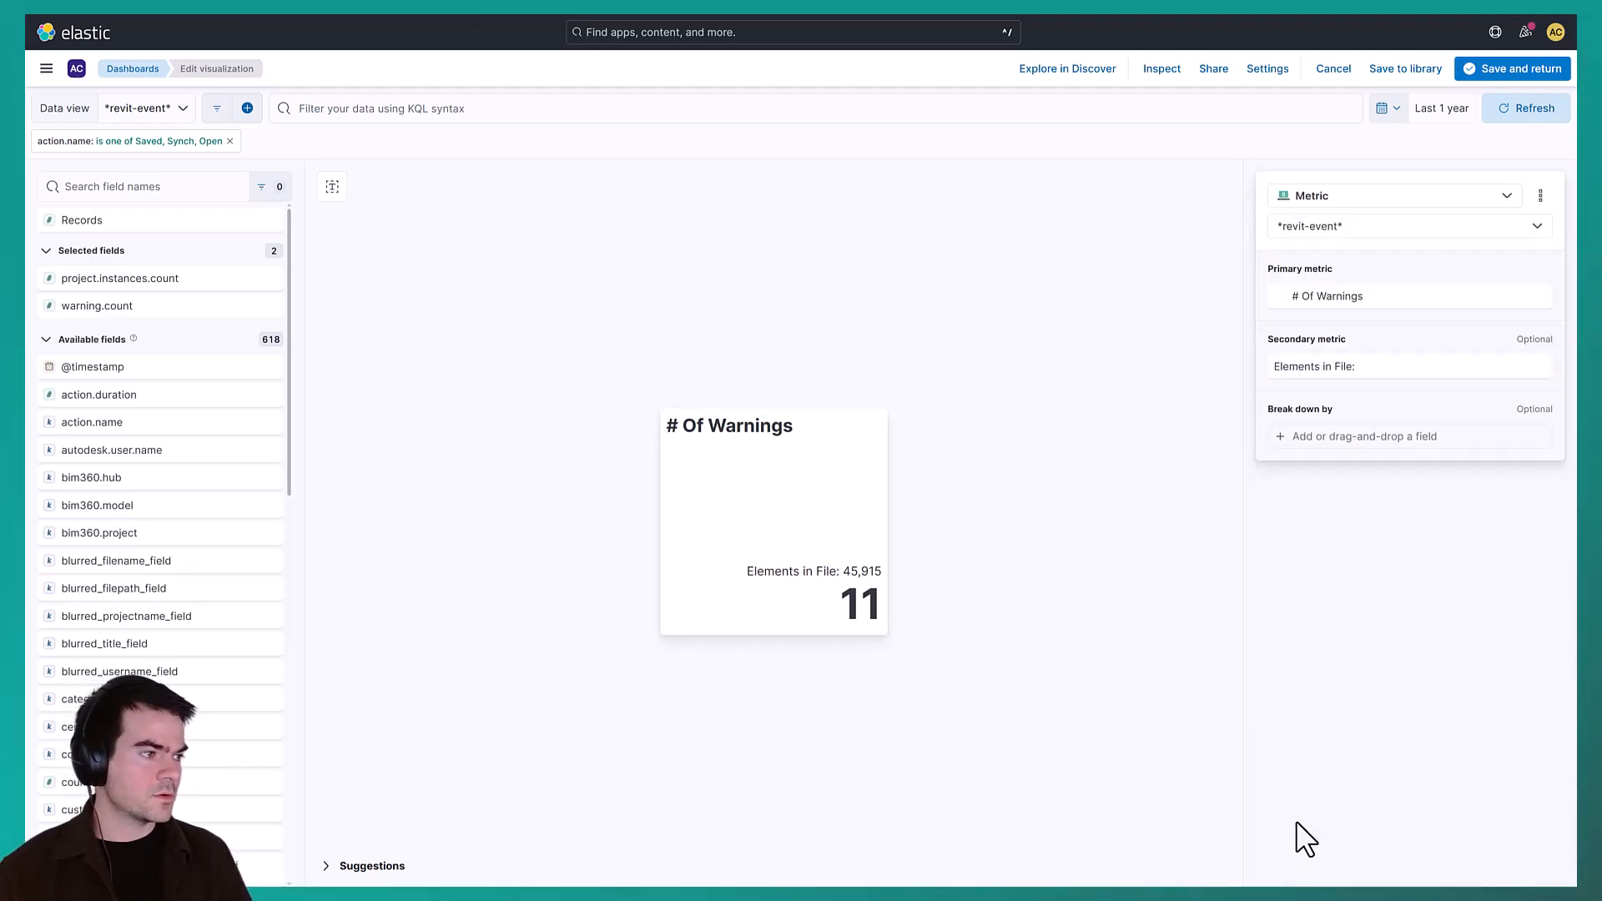
click(1540, 74)
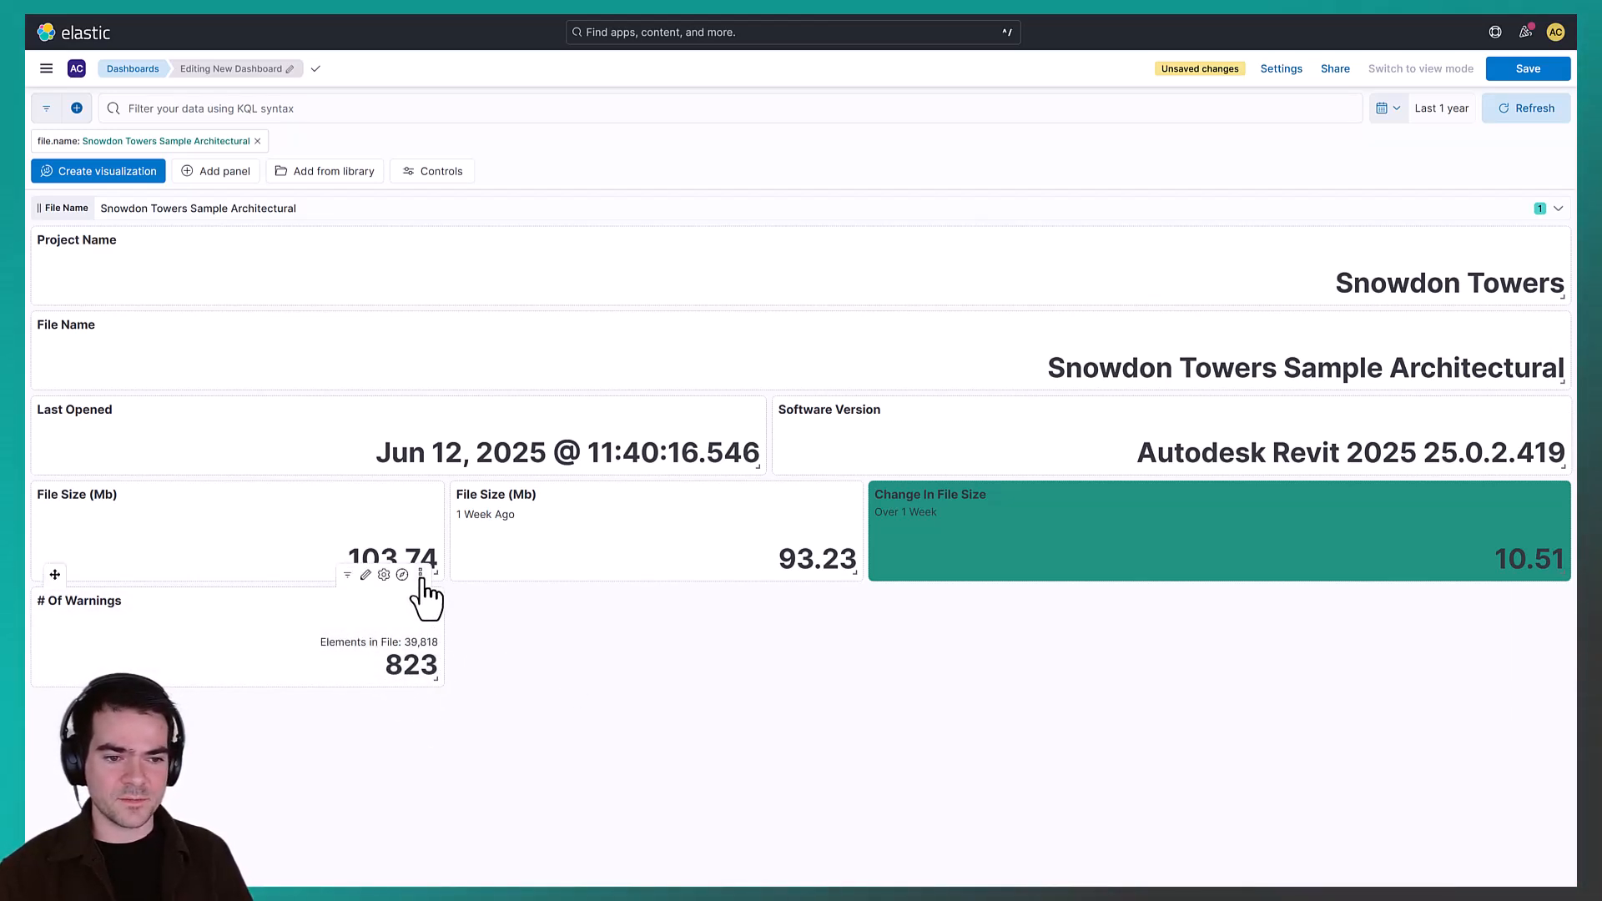
Duplicate the original File Size (Mb) panel and place the copy beside the # Of Warnings panel
click(421, 470)
click(330, 562)
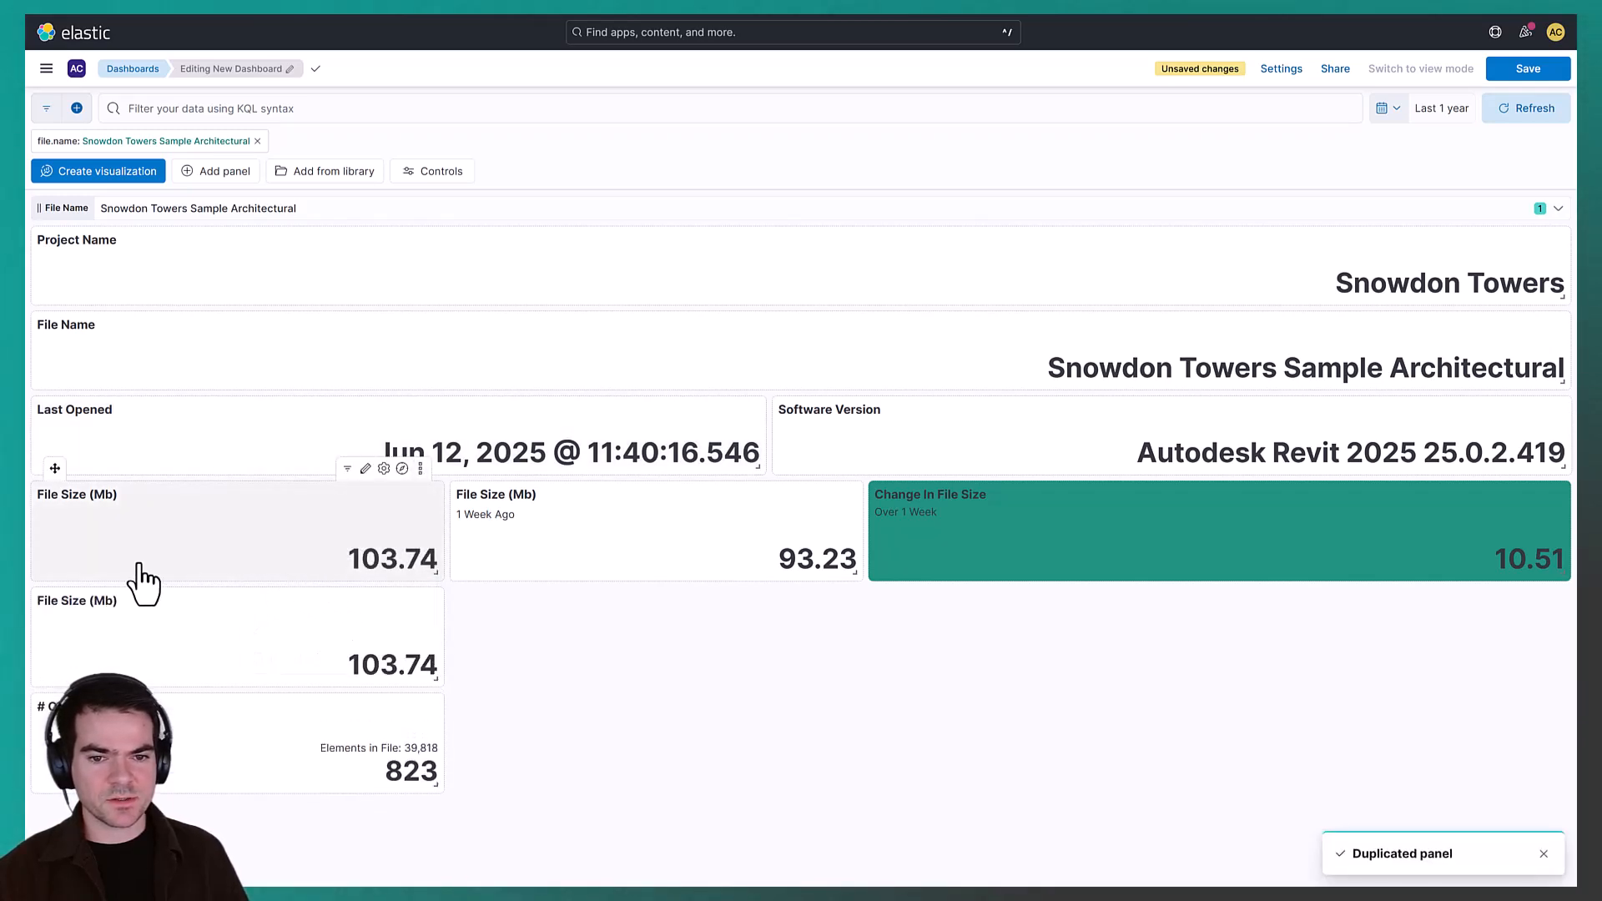
drag(54, 586, 561, 633)
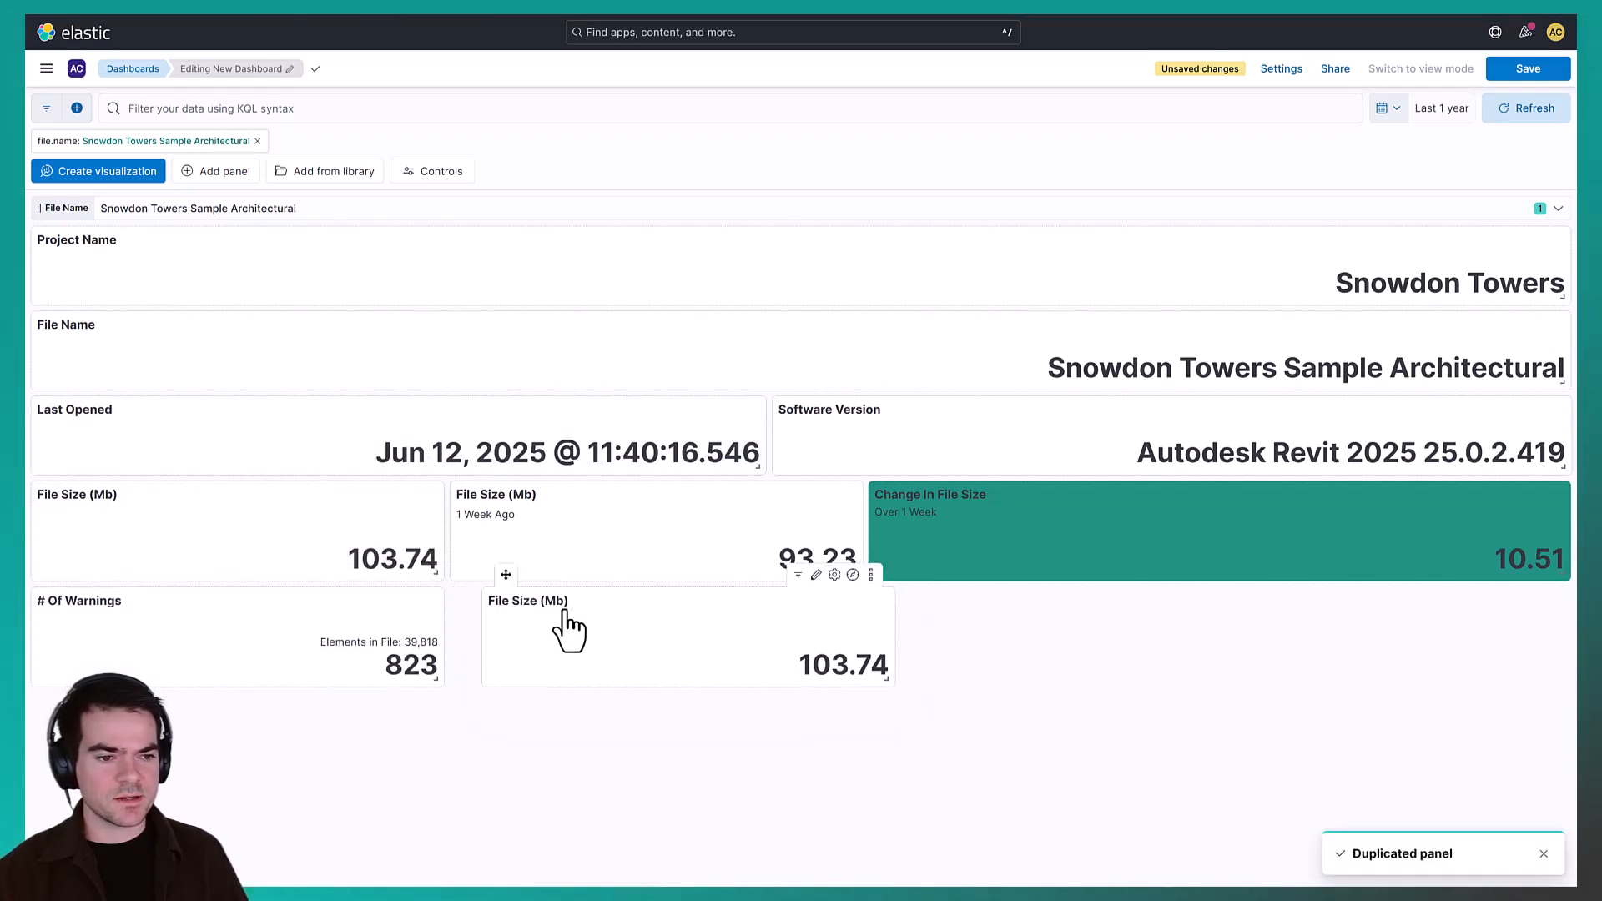
Change the primary metric field of the File Size (Mb) copy beside # Of Warnings to project.instances.count
click(816, 574)
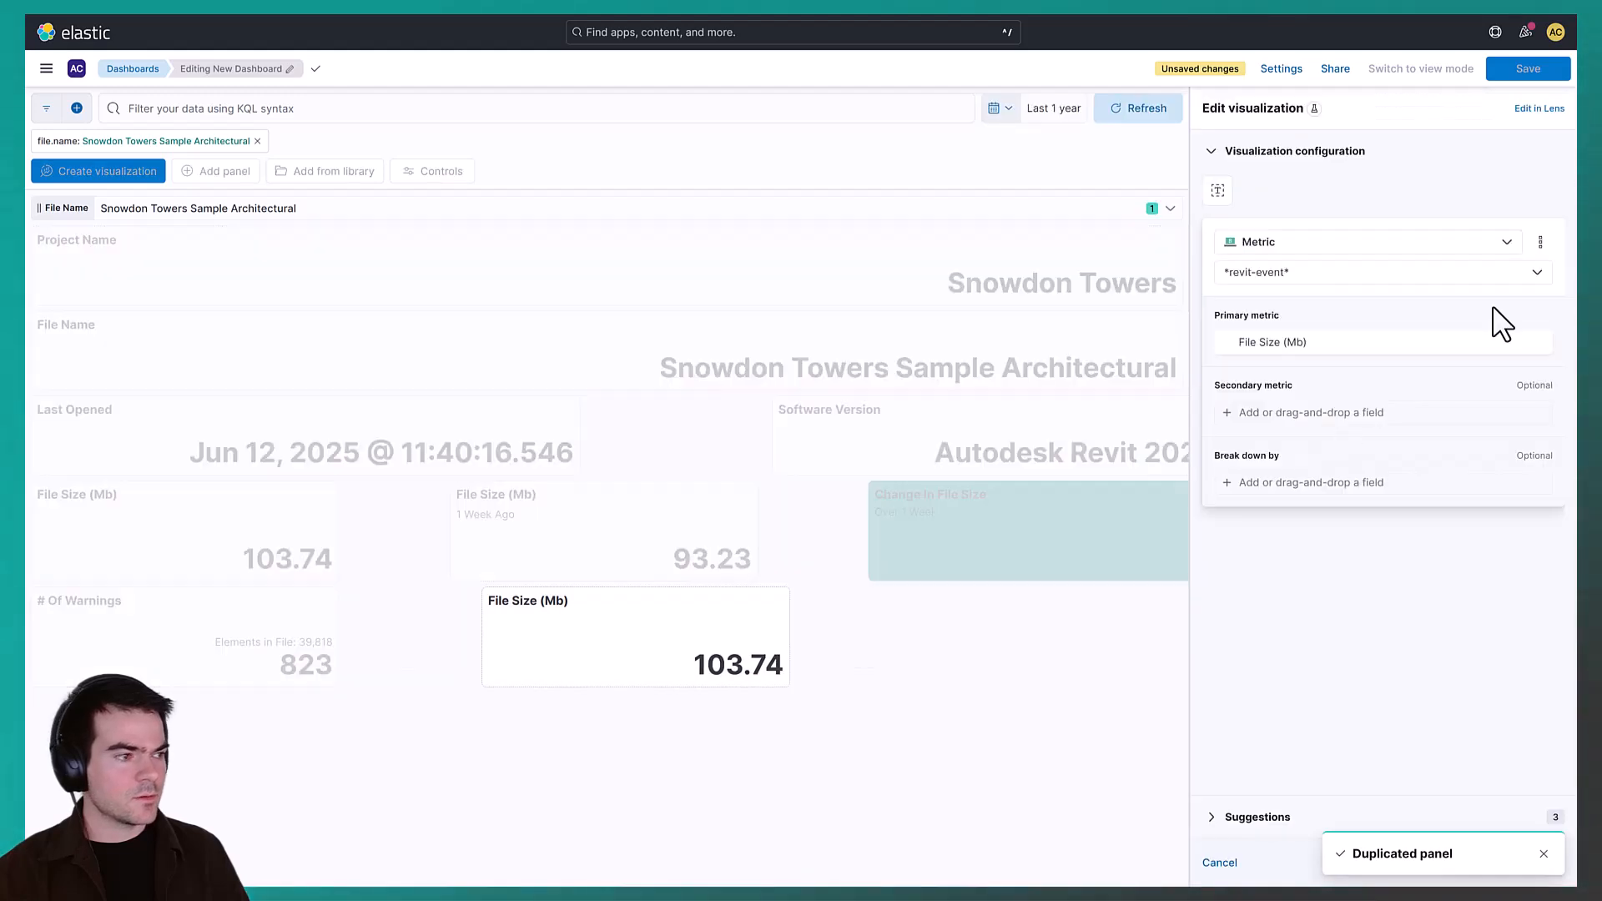
click(1356, 338)
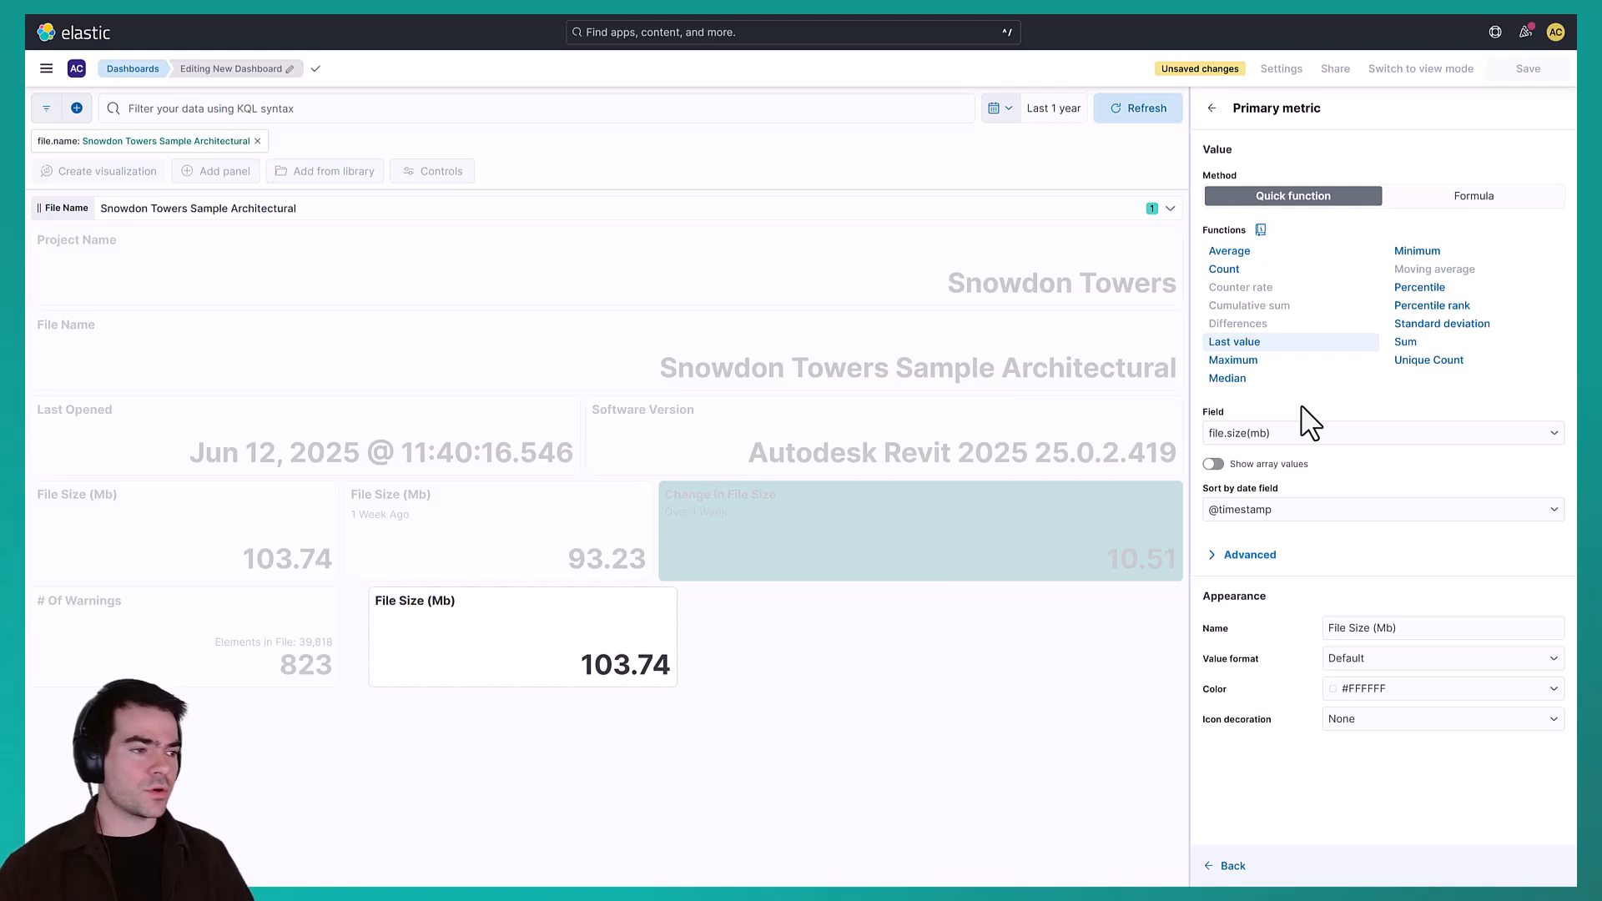
click(1318, 435)
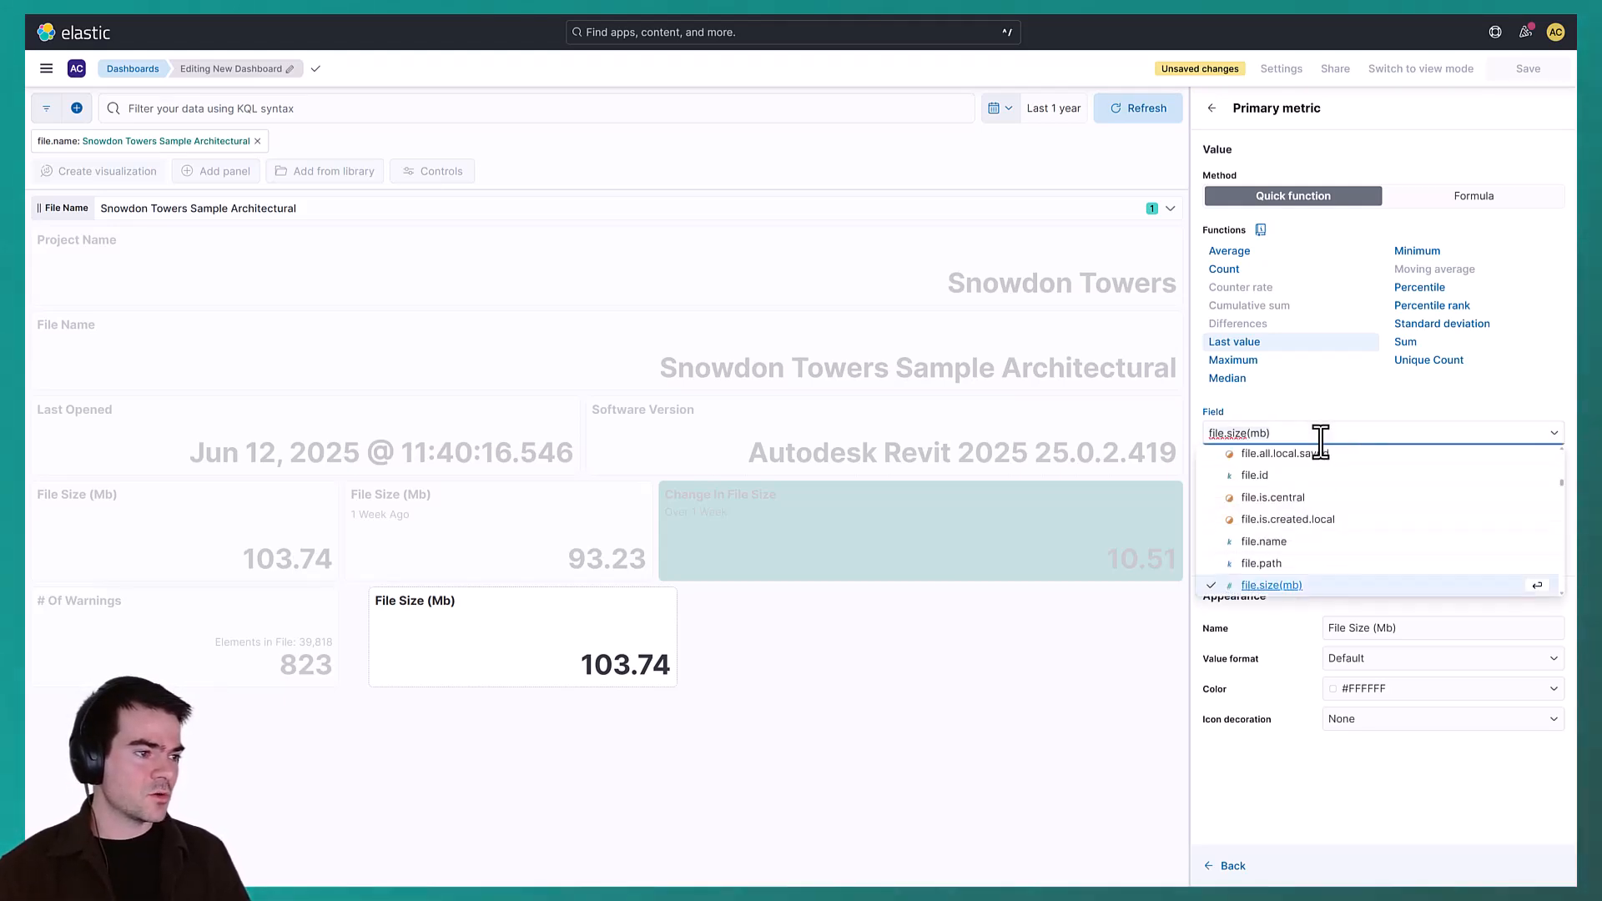
text(project.ins)
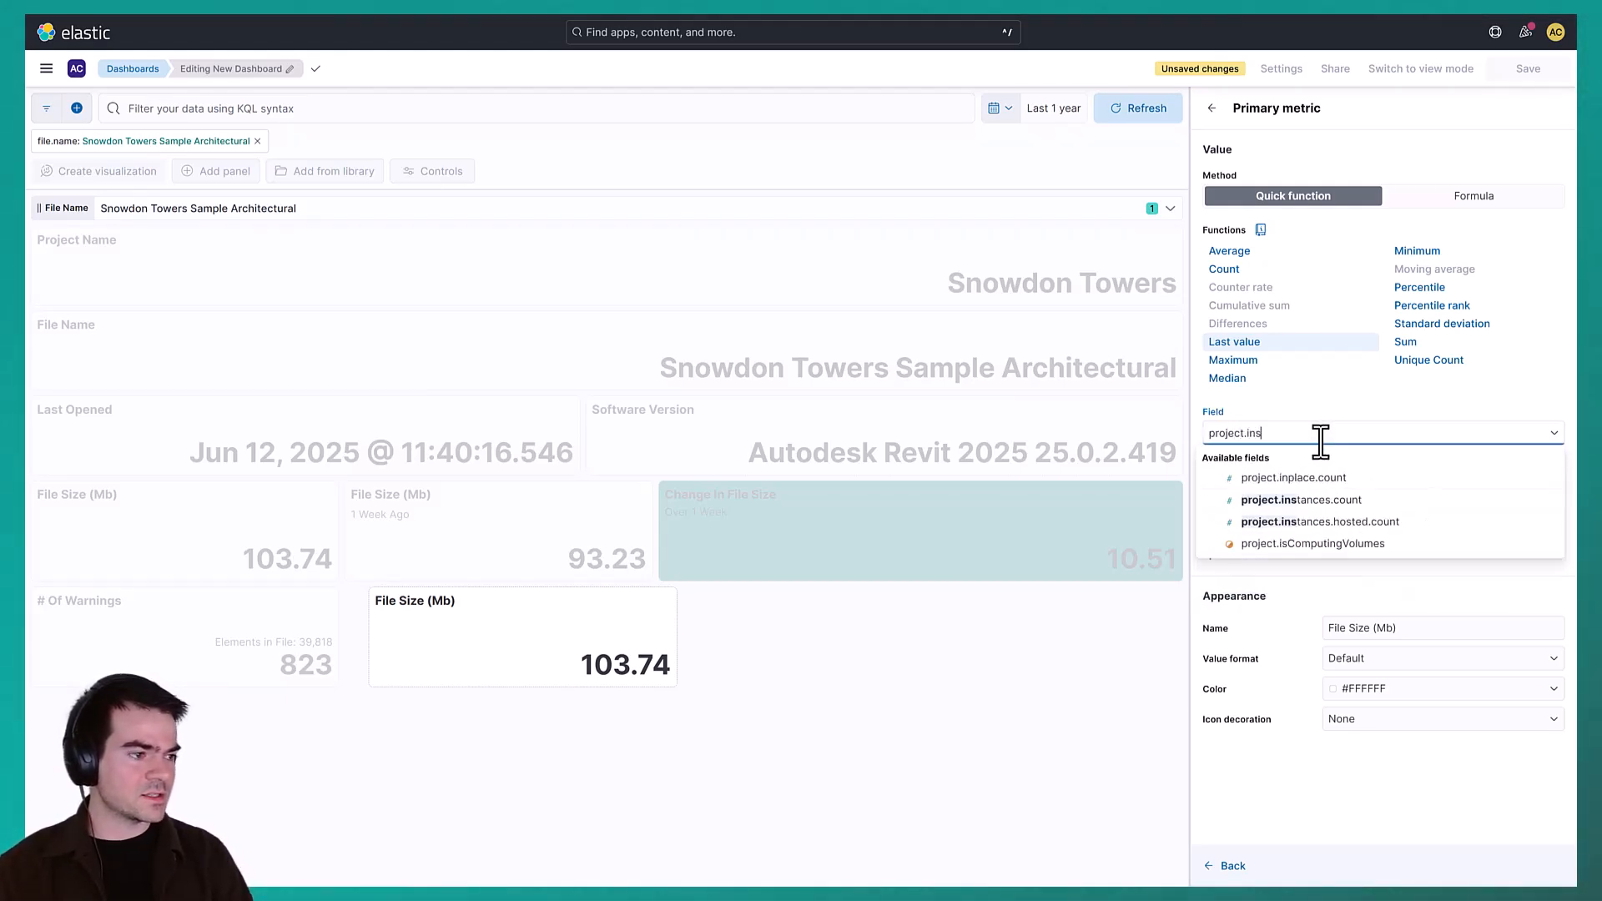
click(1320, 502)
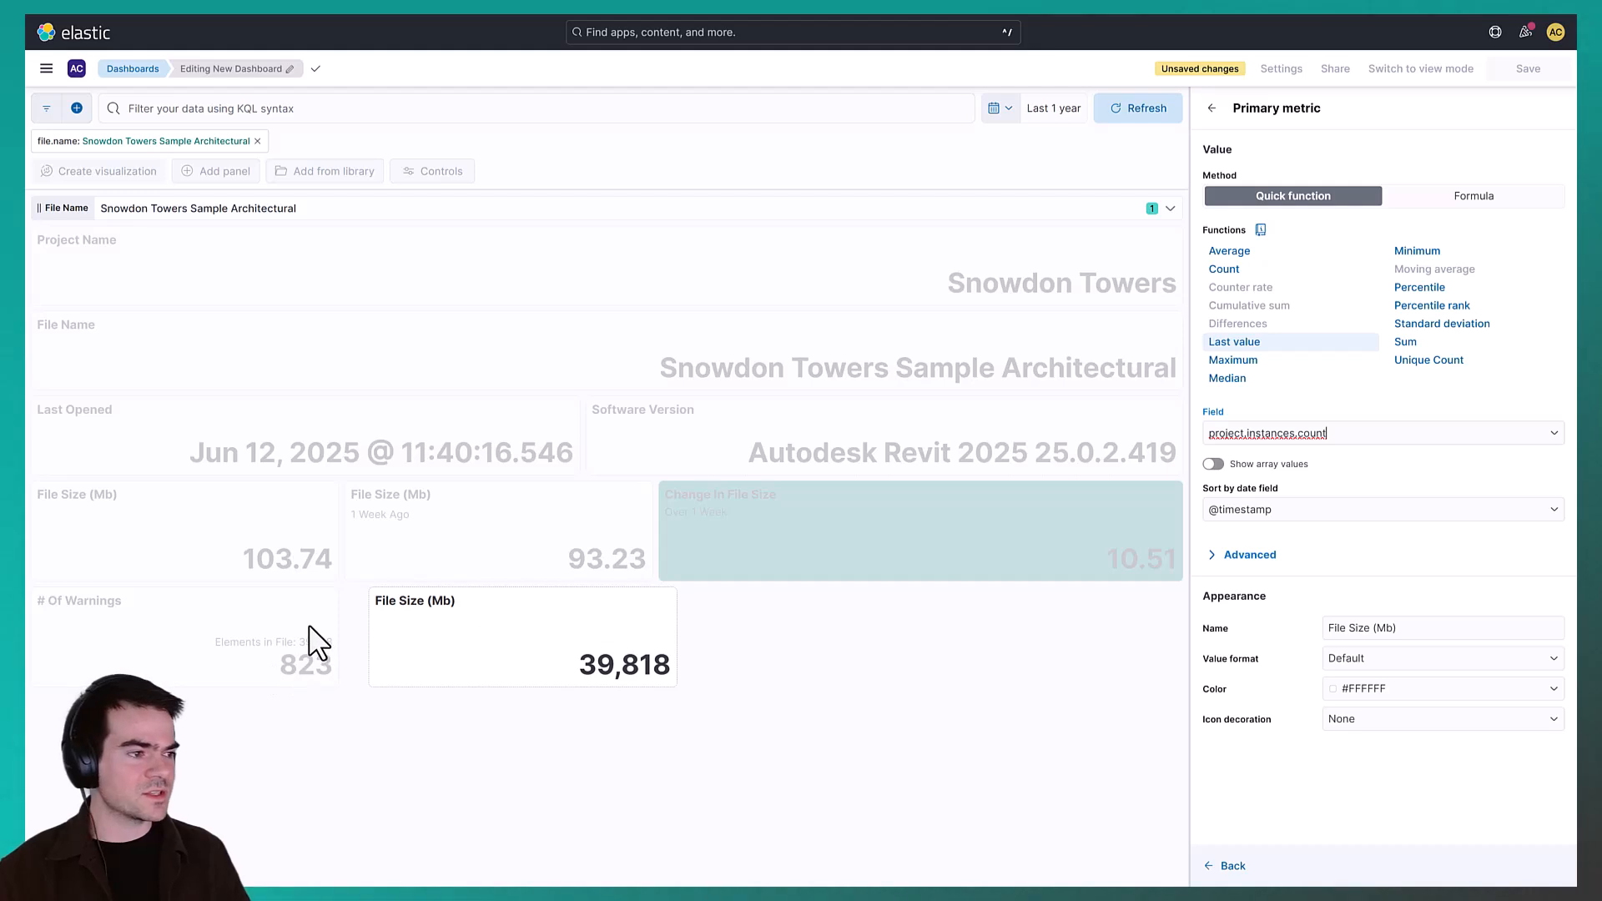
Switch the copied panel's primary metric to the Formula method and apply the changes to the dashboard
click(1473, 196)
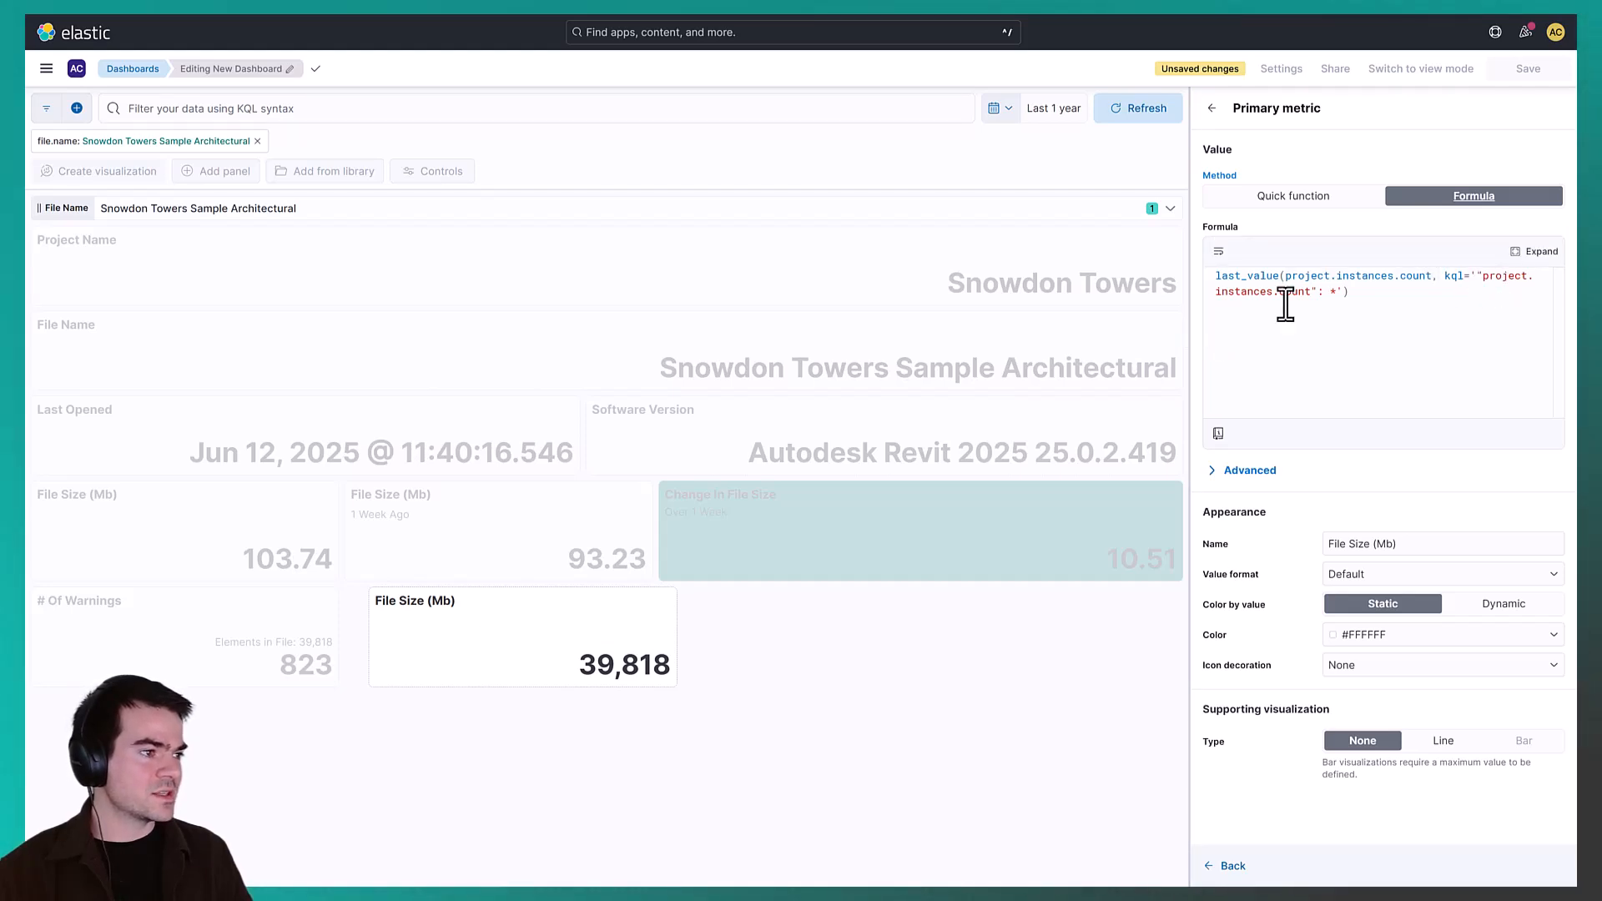
click(1233, 866)
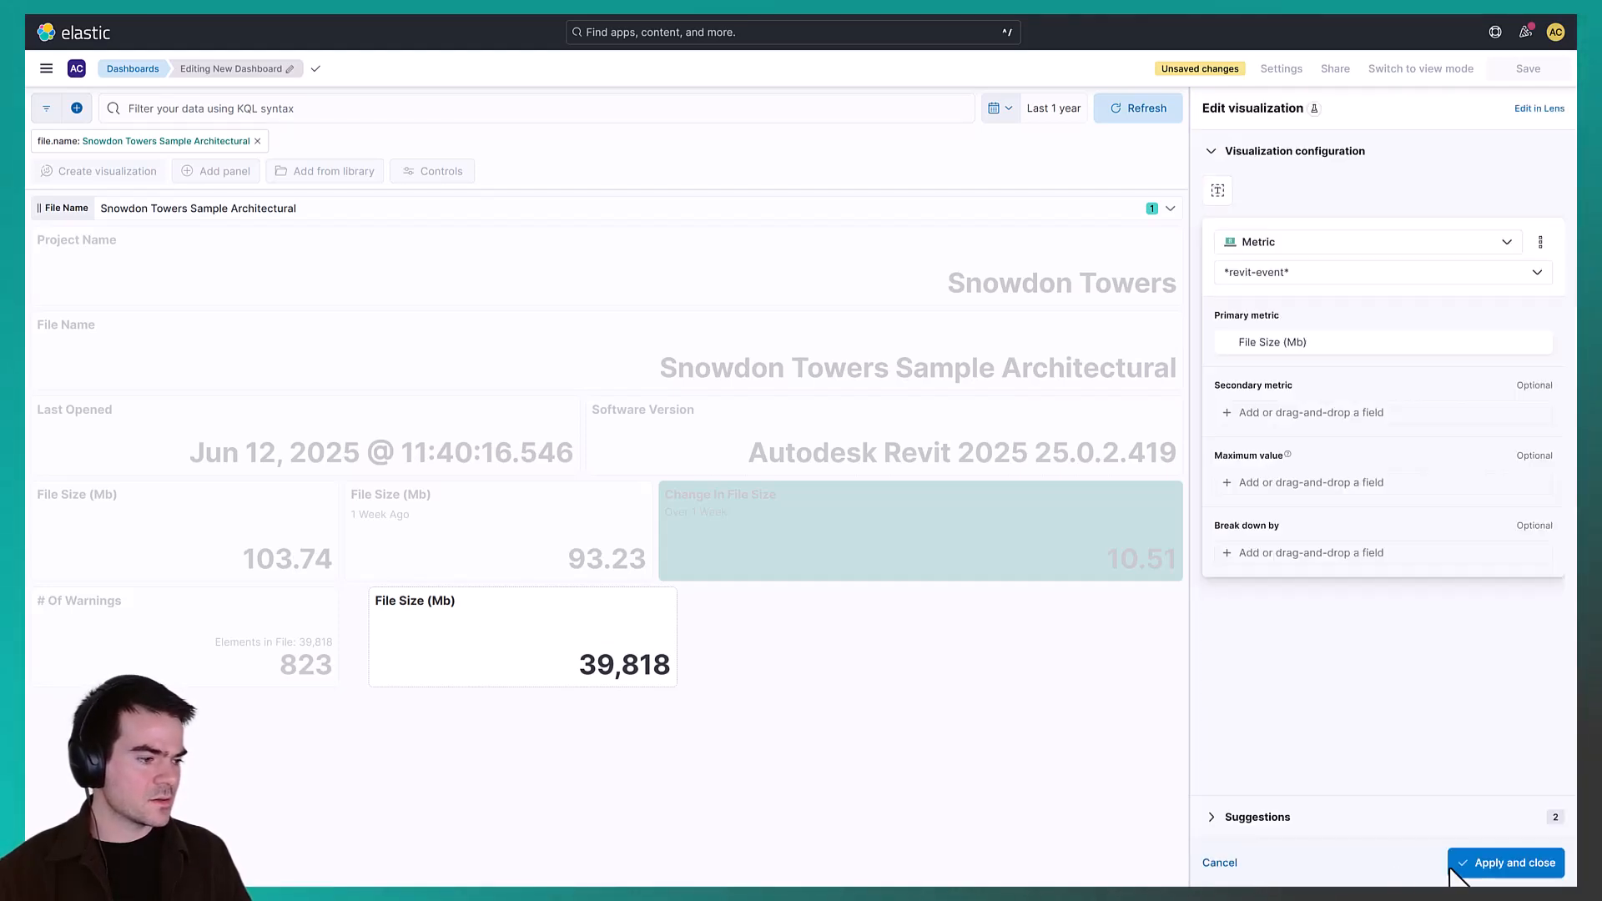
click(1493, 868)
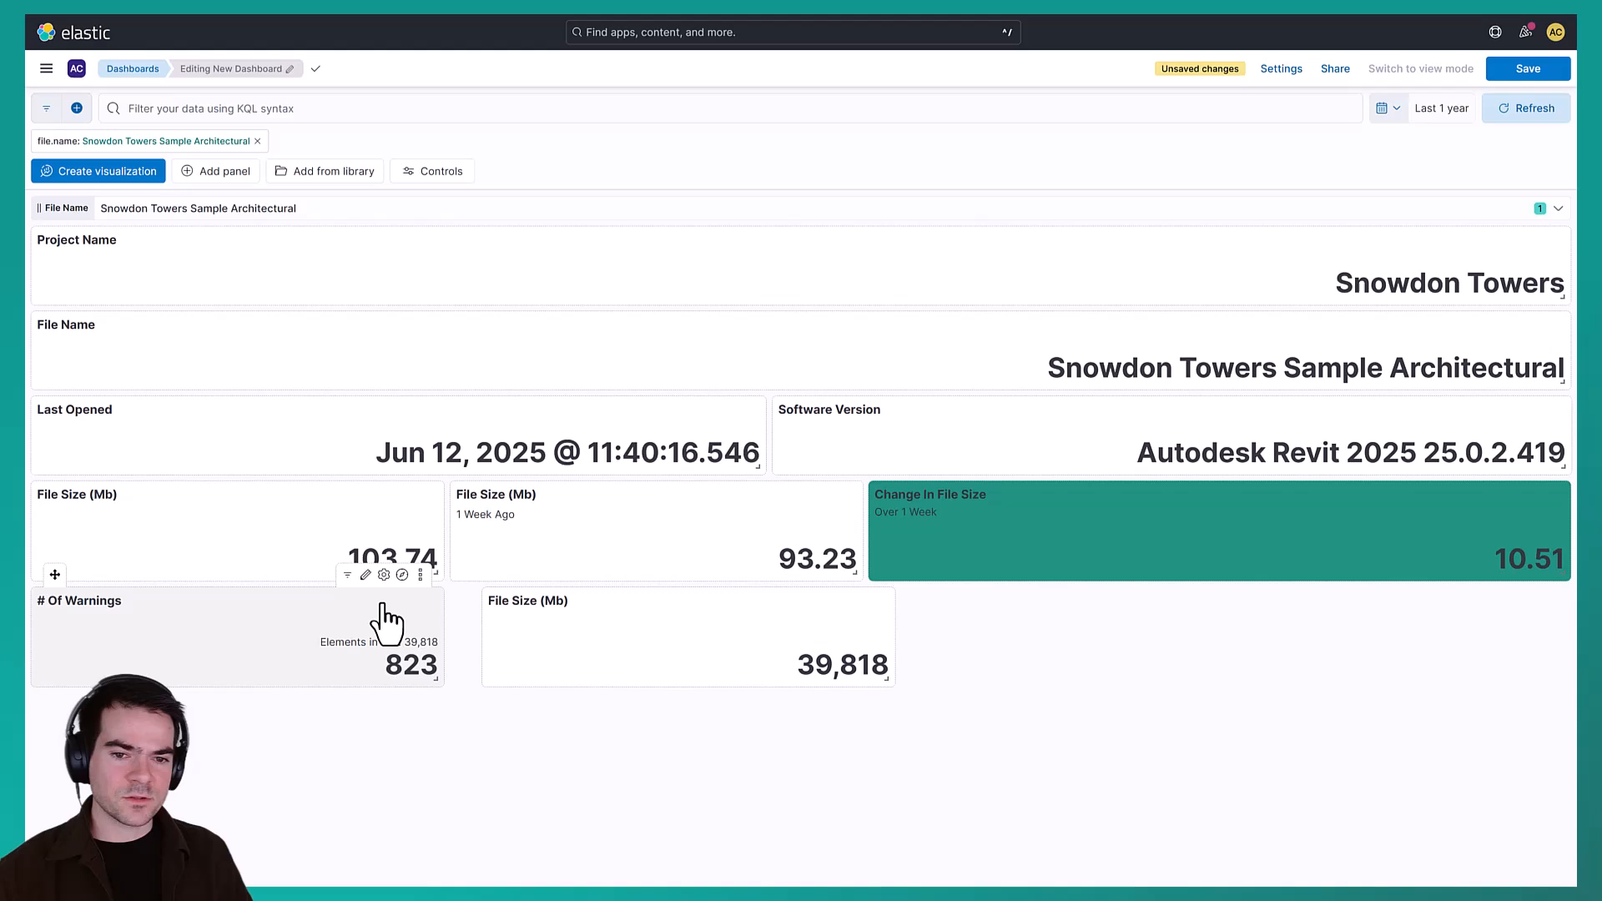
Copy the formula form of the # Of Warnings primary metric and cancel editing that panel
click(421, 576)
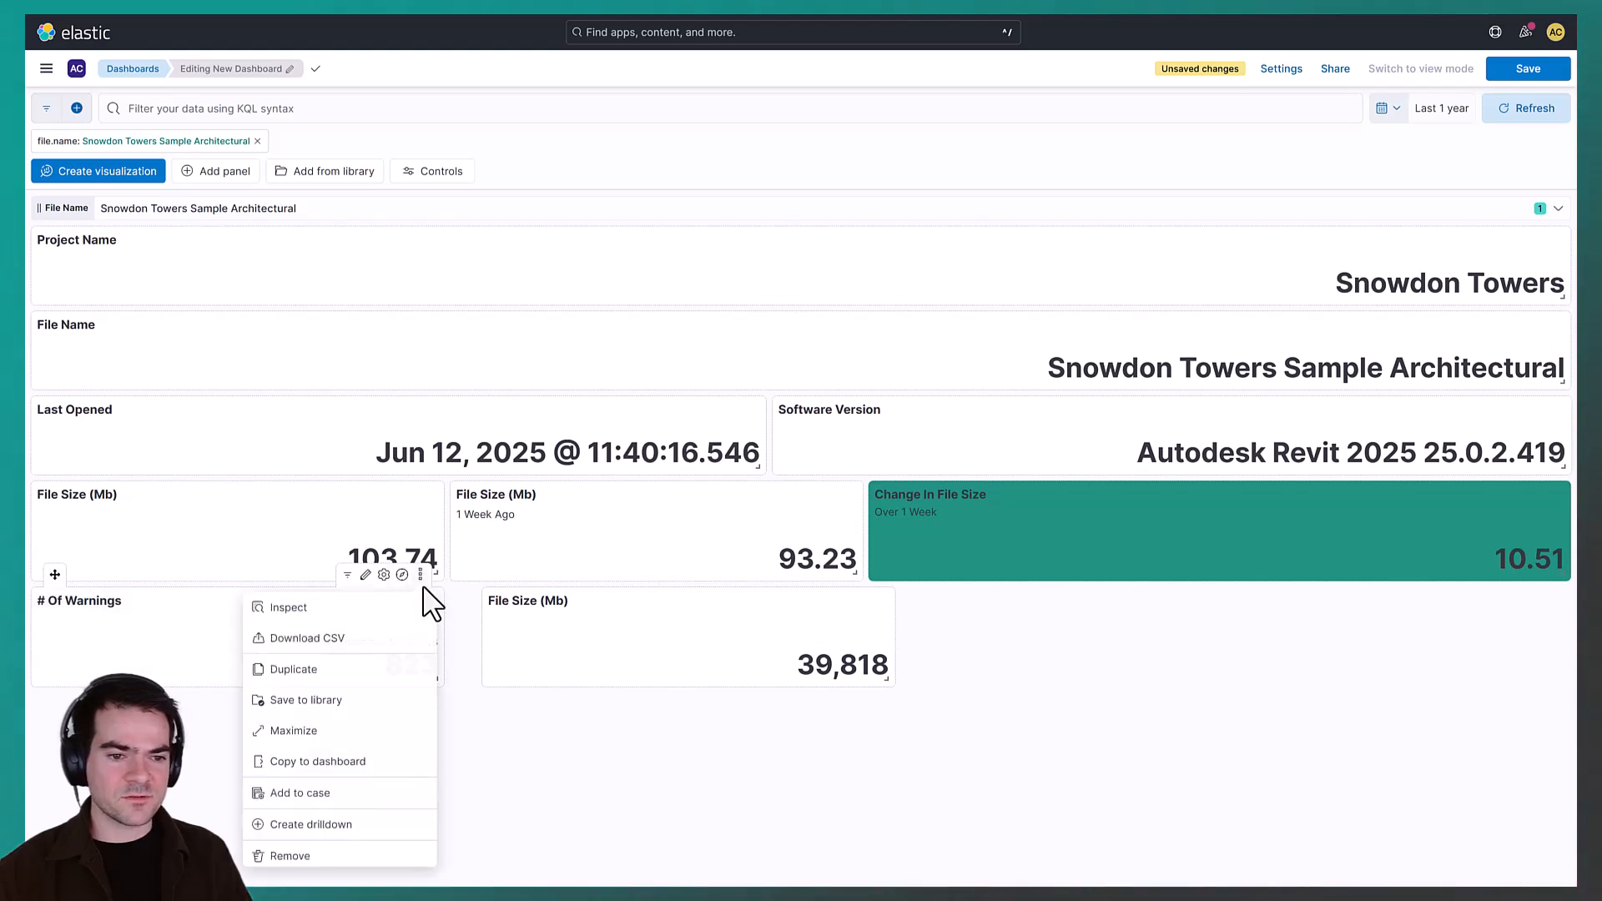
click(366, 575)
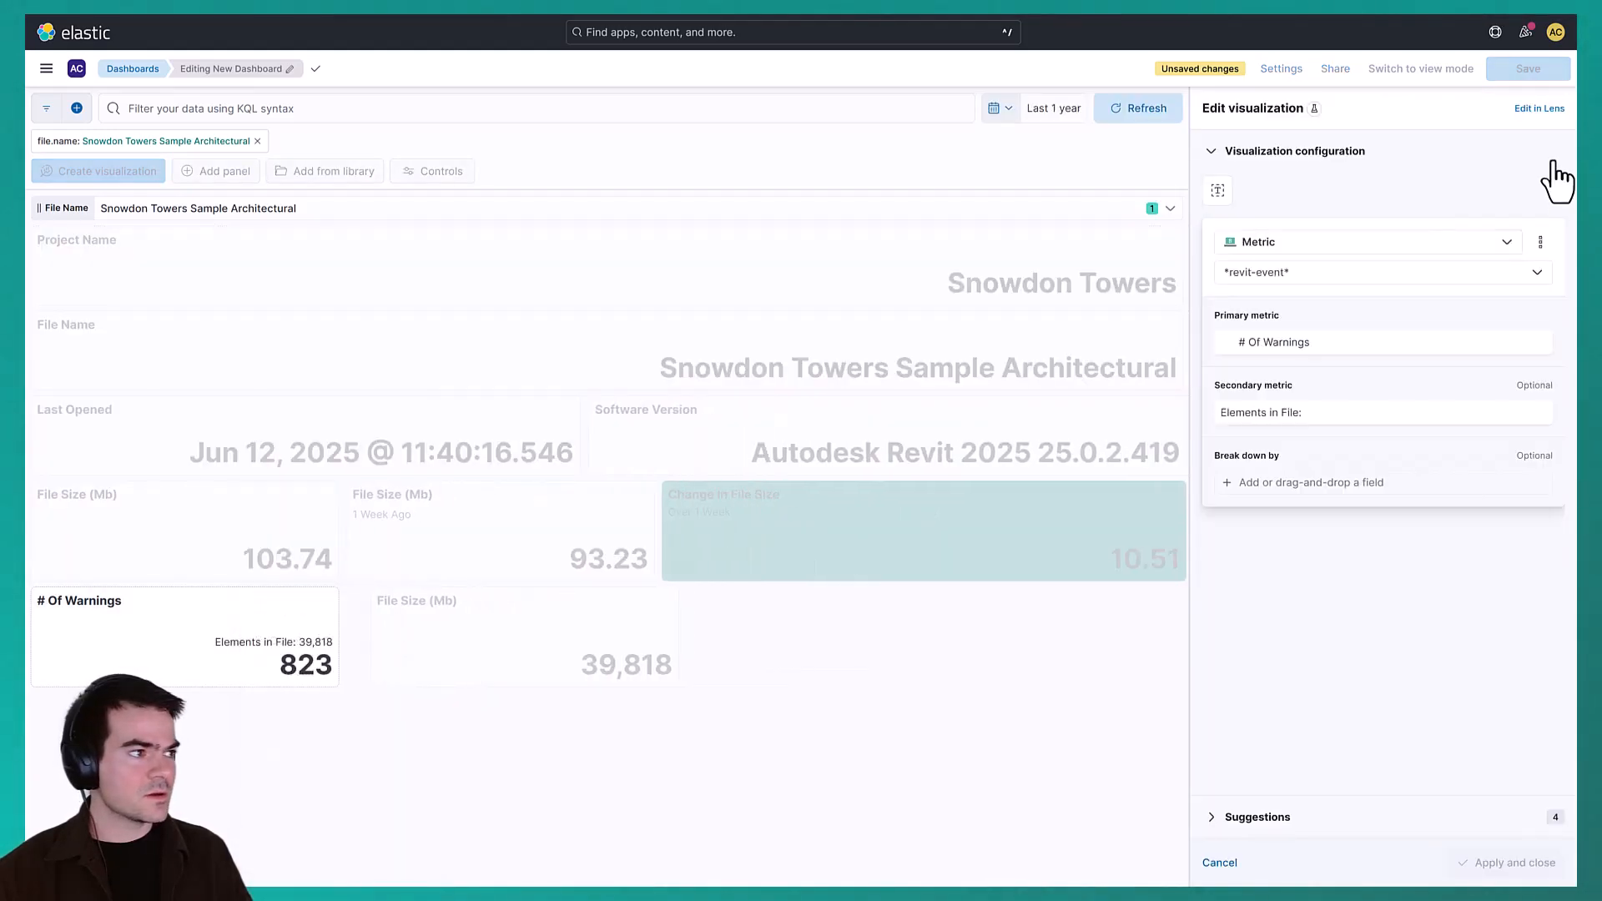
click(1432, 345)
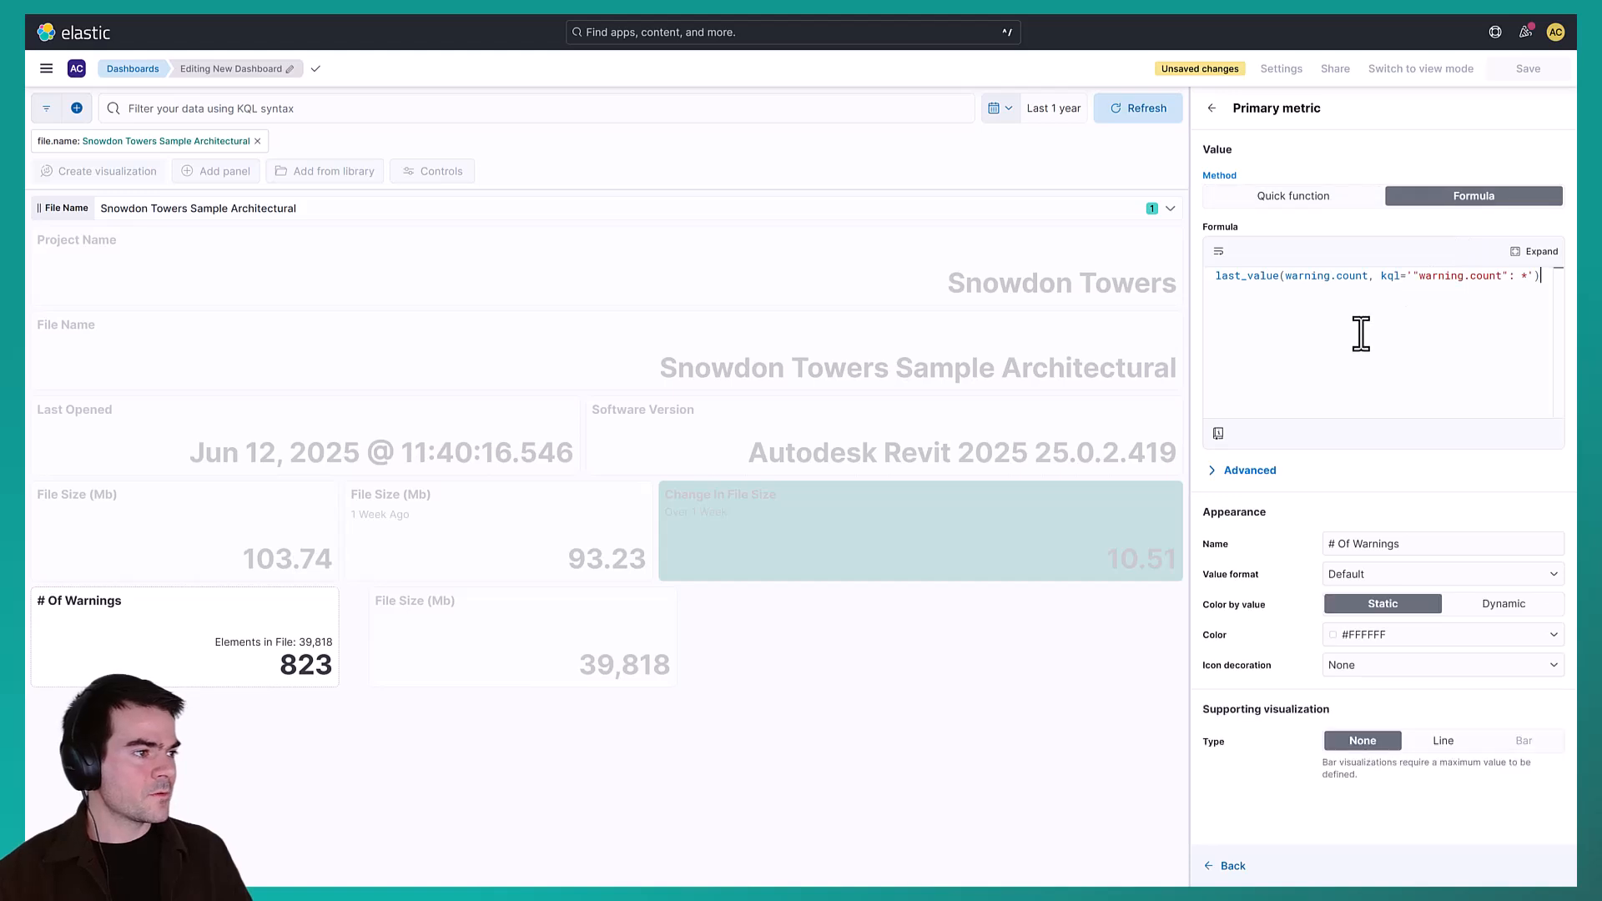
click(1361, 334)
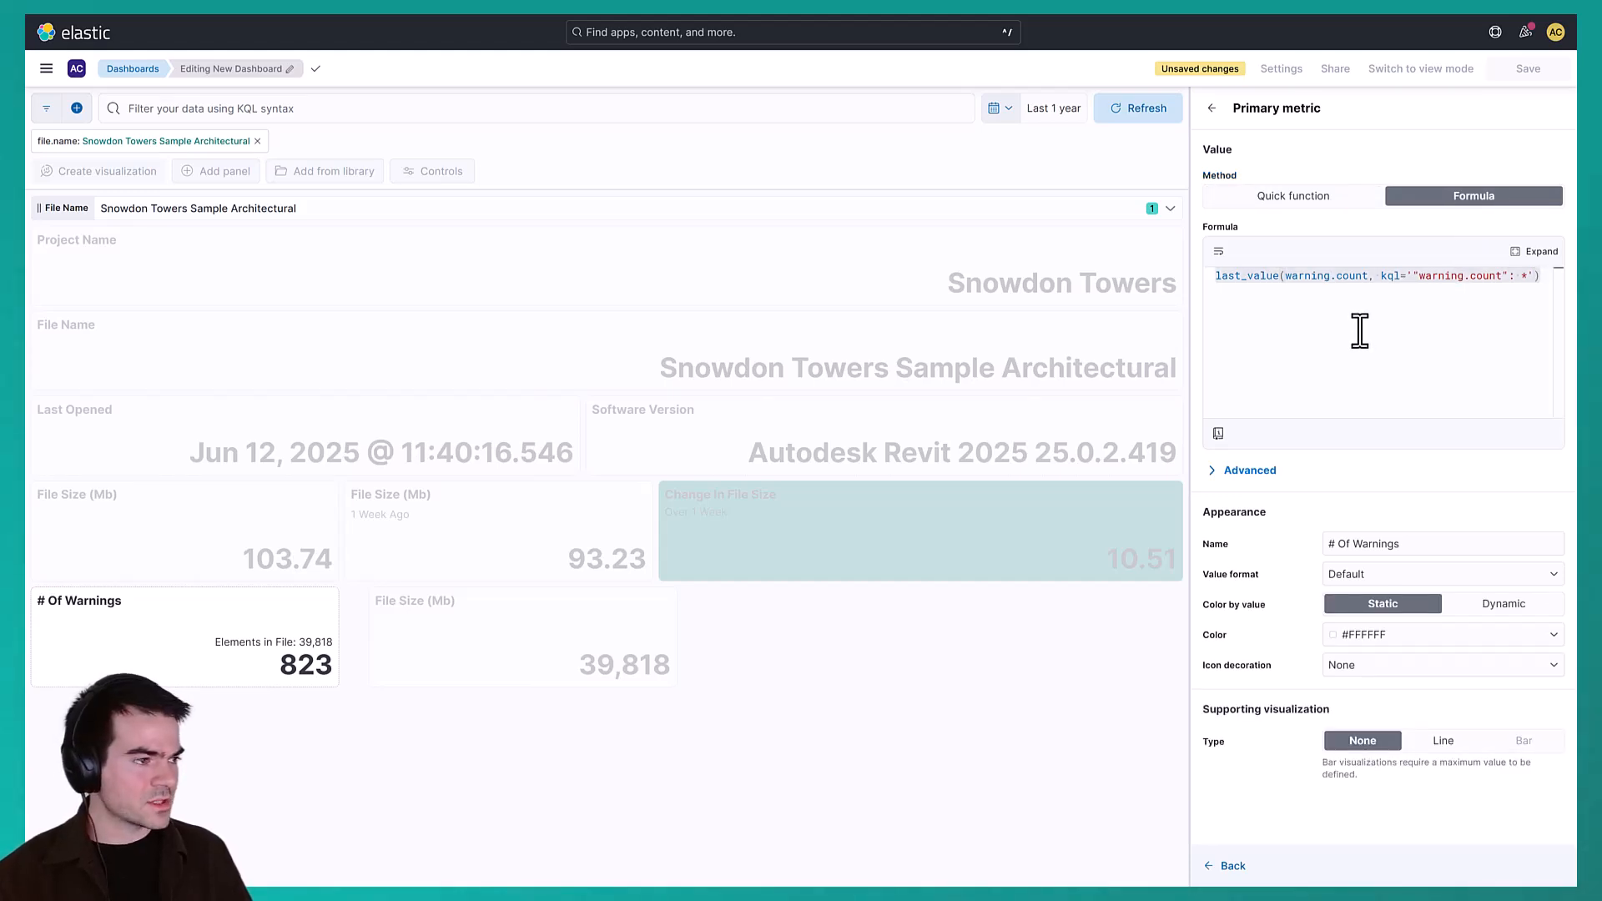
click(1223, 866)
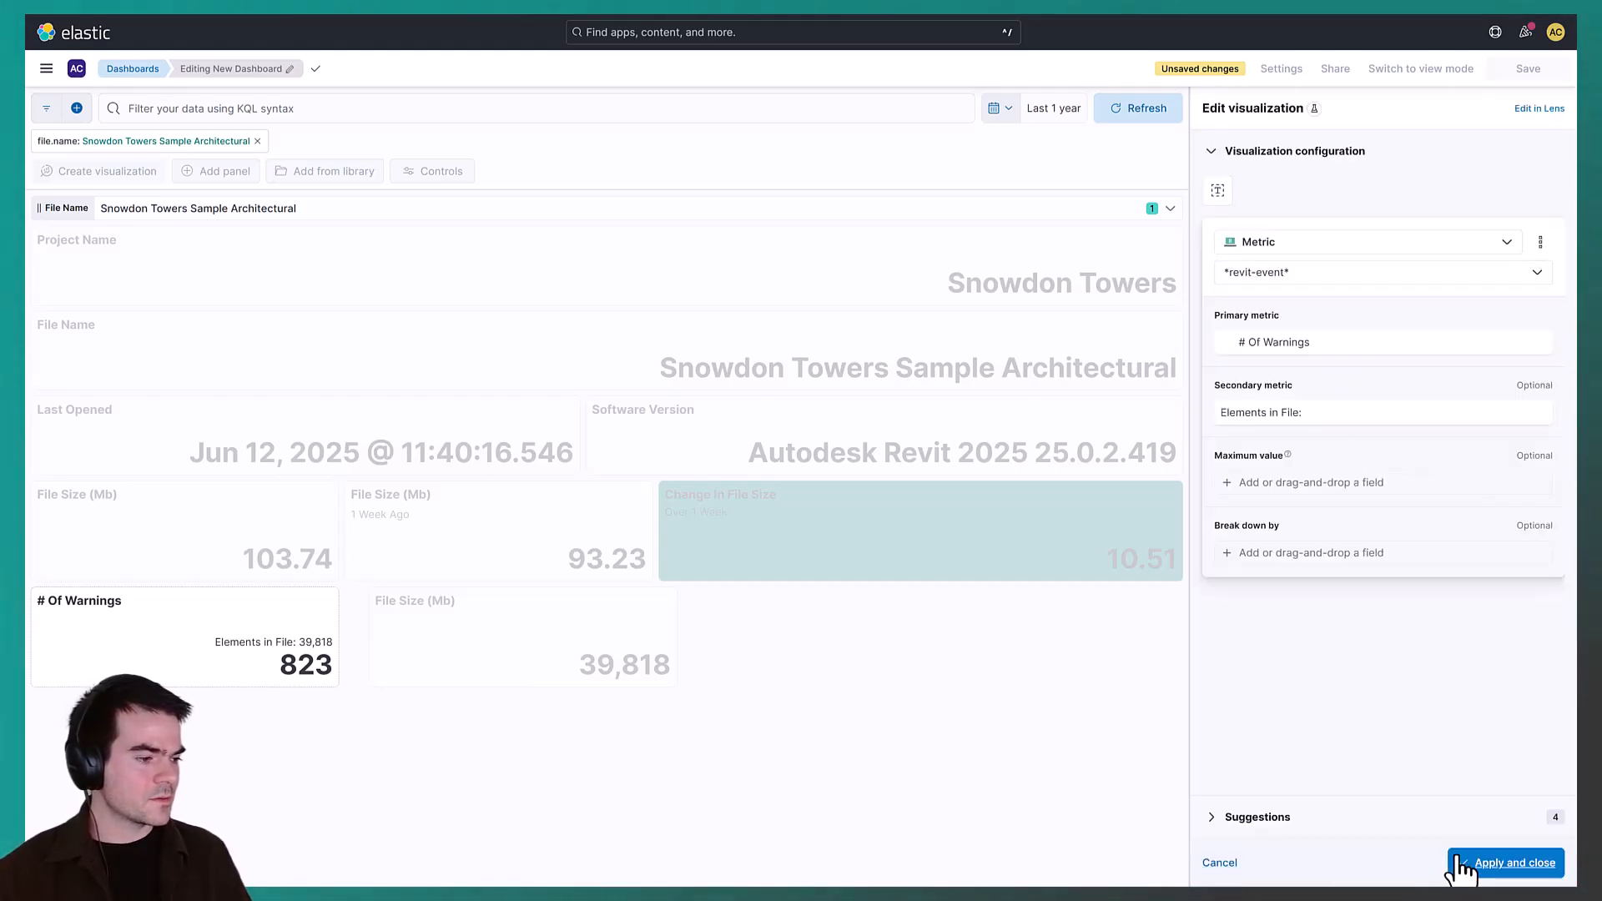
click(1220, 863)
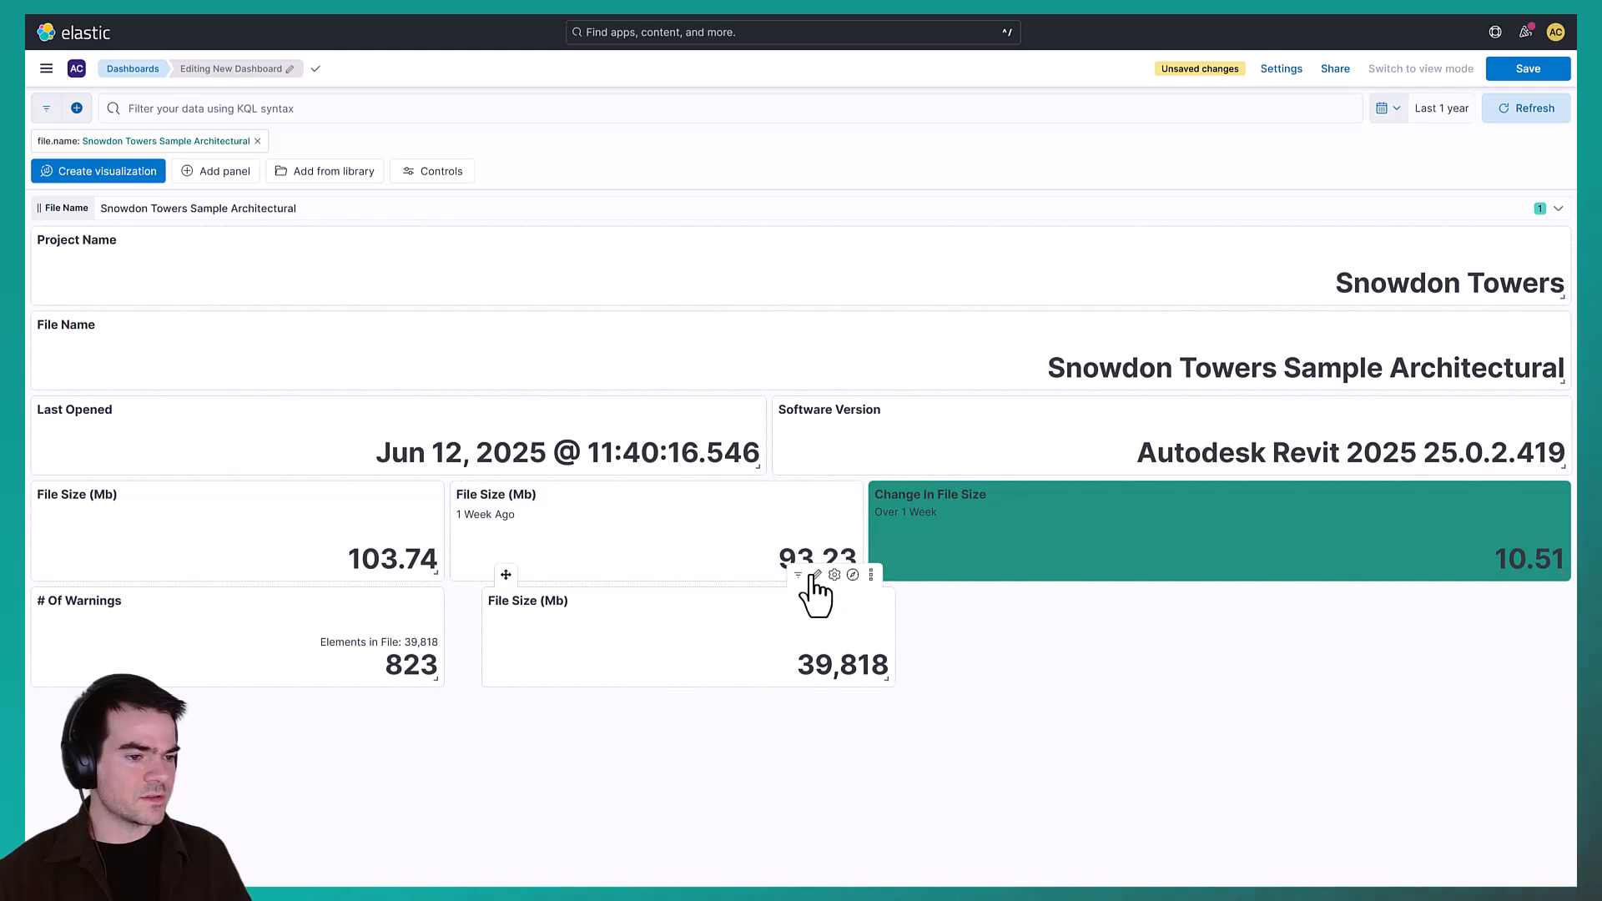
Edit the copied File Size (Mb) panel's formula to divide the last value of warning.count by the last value of project.instances.count
click(816, 575)
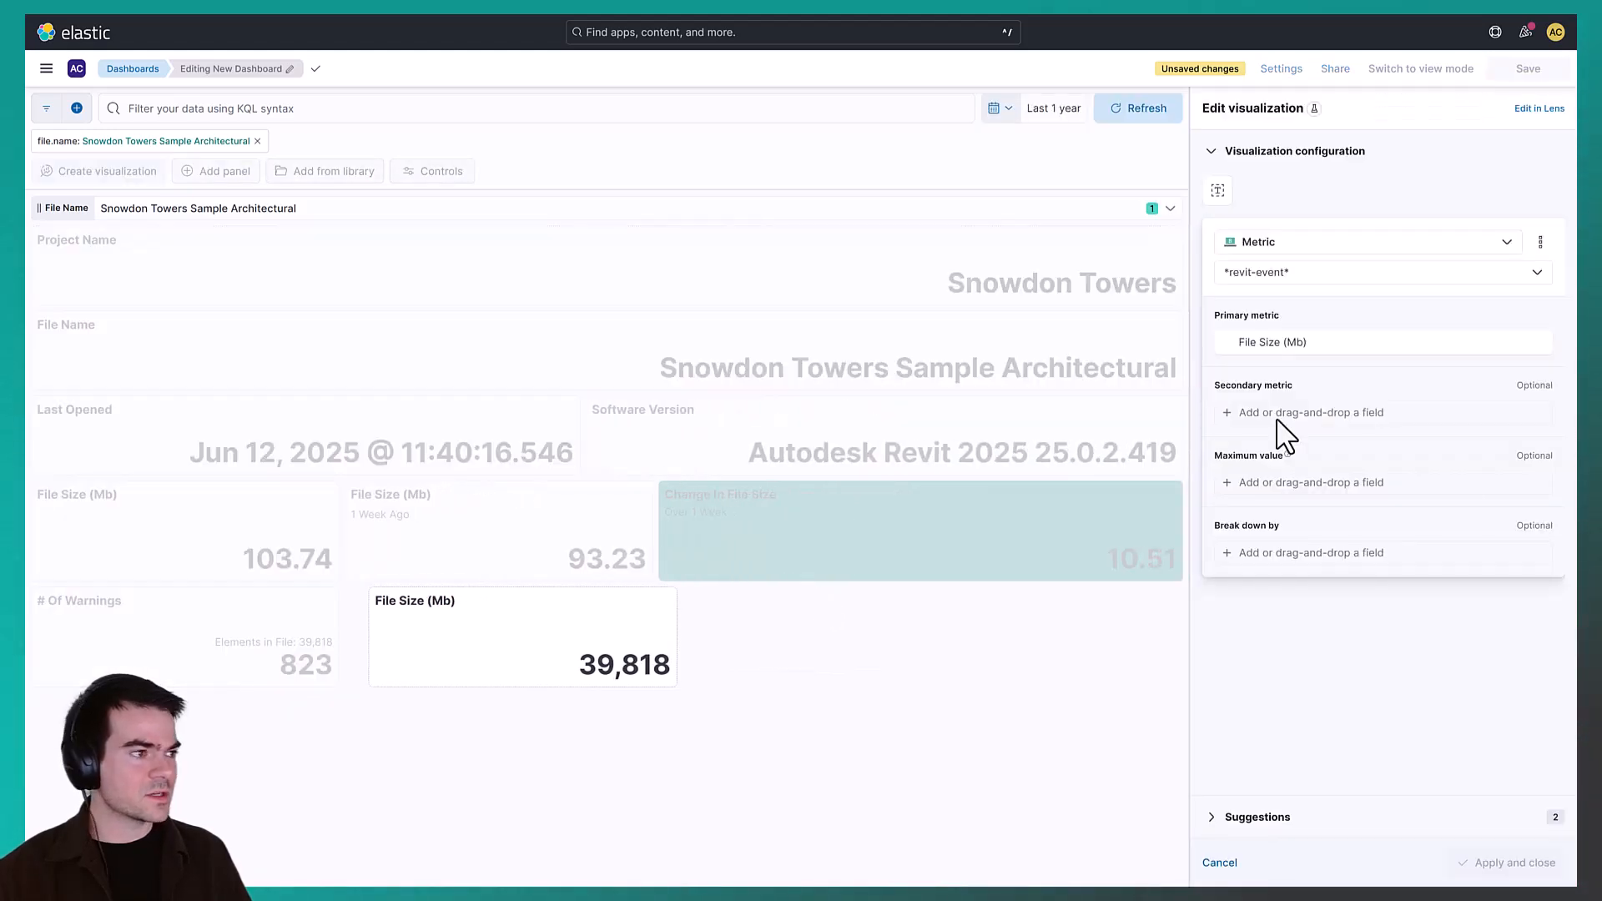
click(1345, 341)
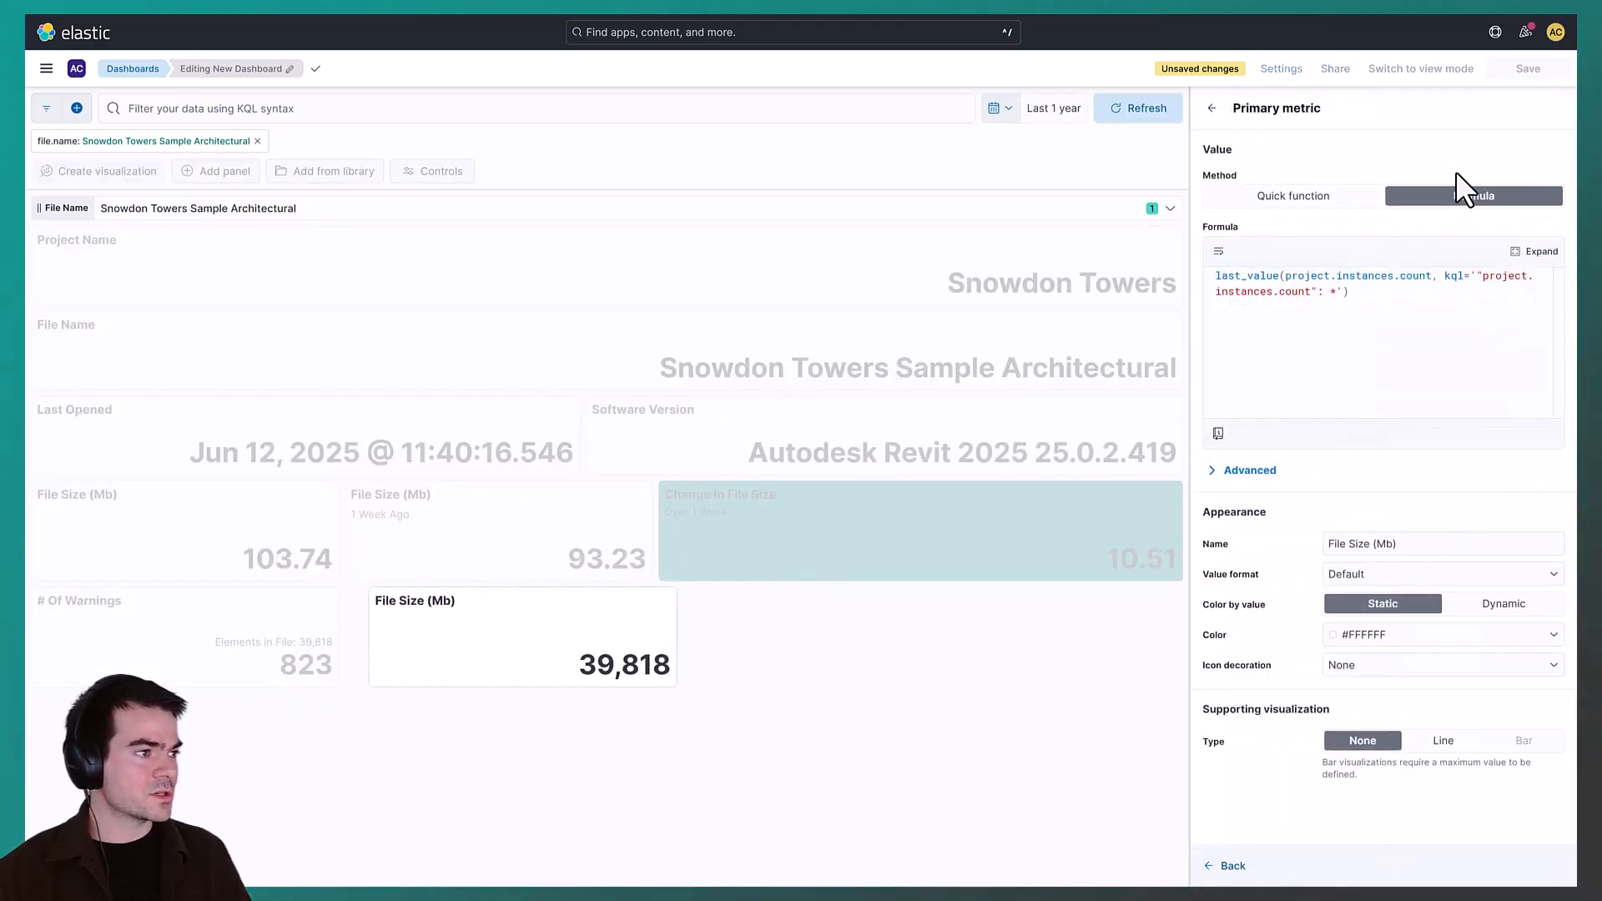
click(1216, 282)
text(last_value(warning.count, kql='"warning.count": *'))
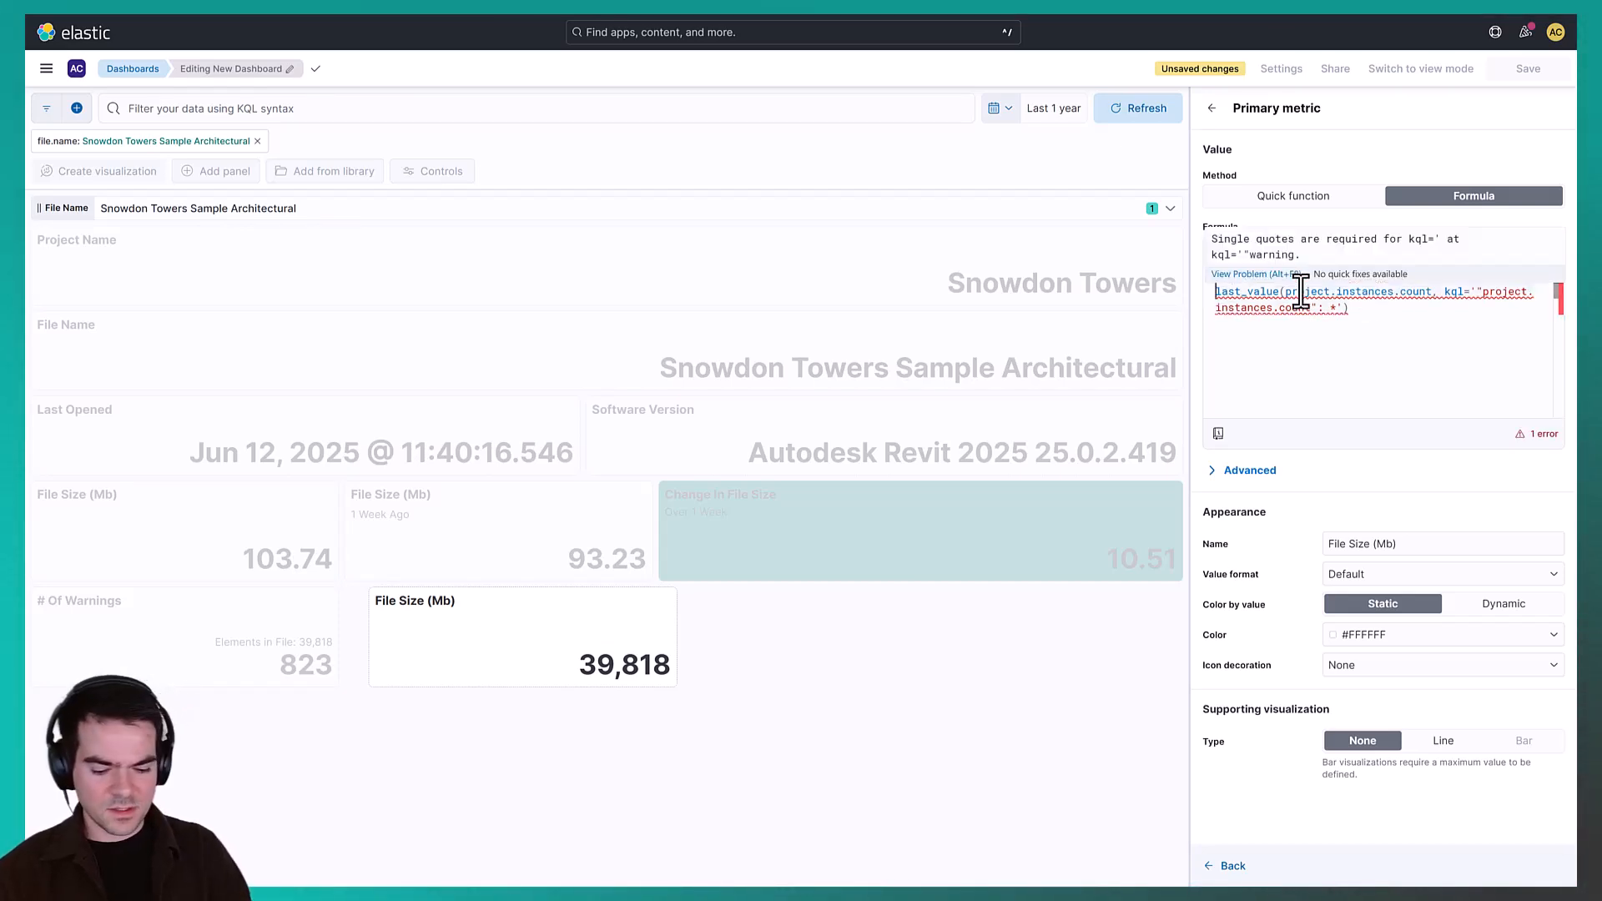
text(/)
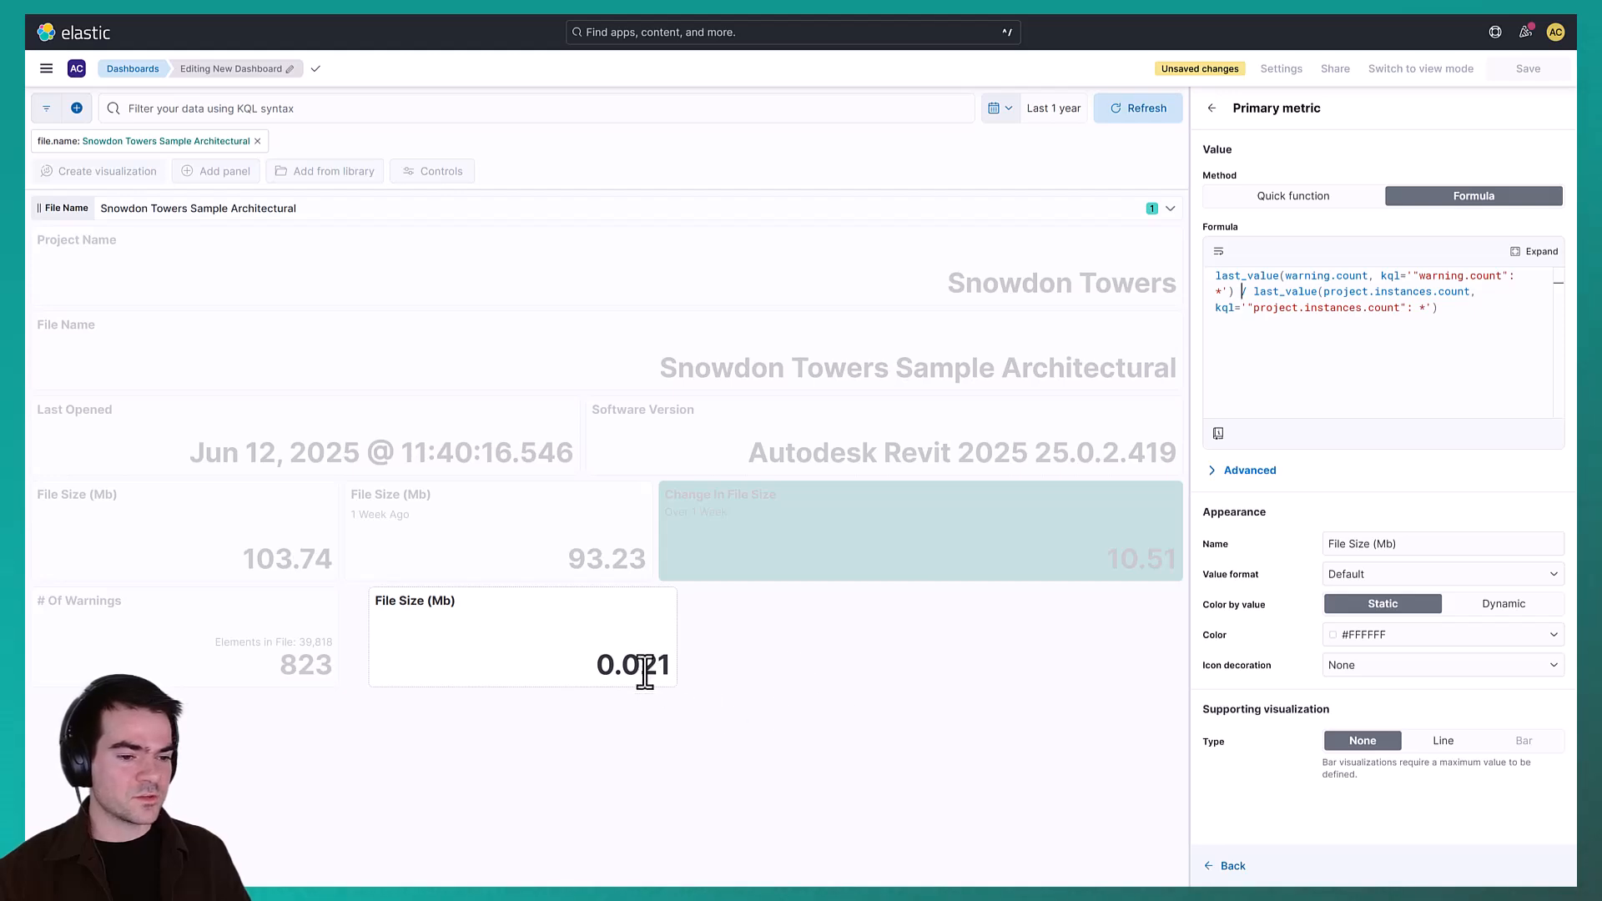
Wrap the warning-to-instance ratio in the copied panel's formula in parentheses and multiply it by 1000
click(1217, 278)
text(()
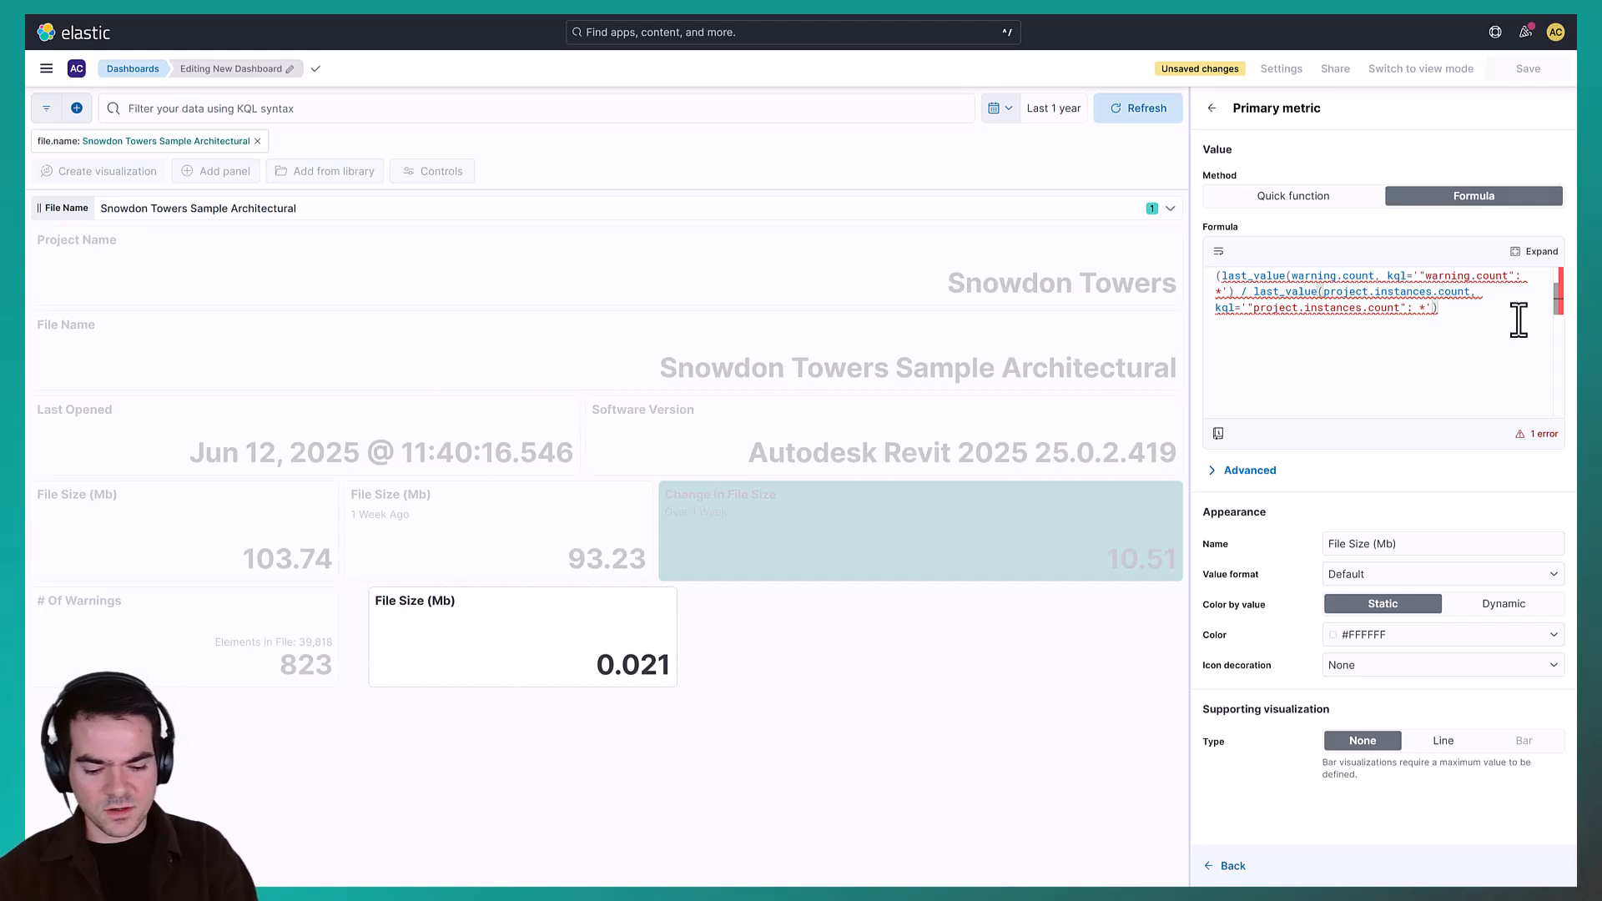
text() *10)
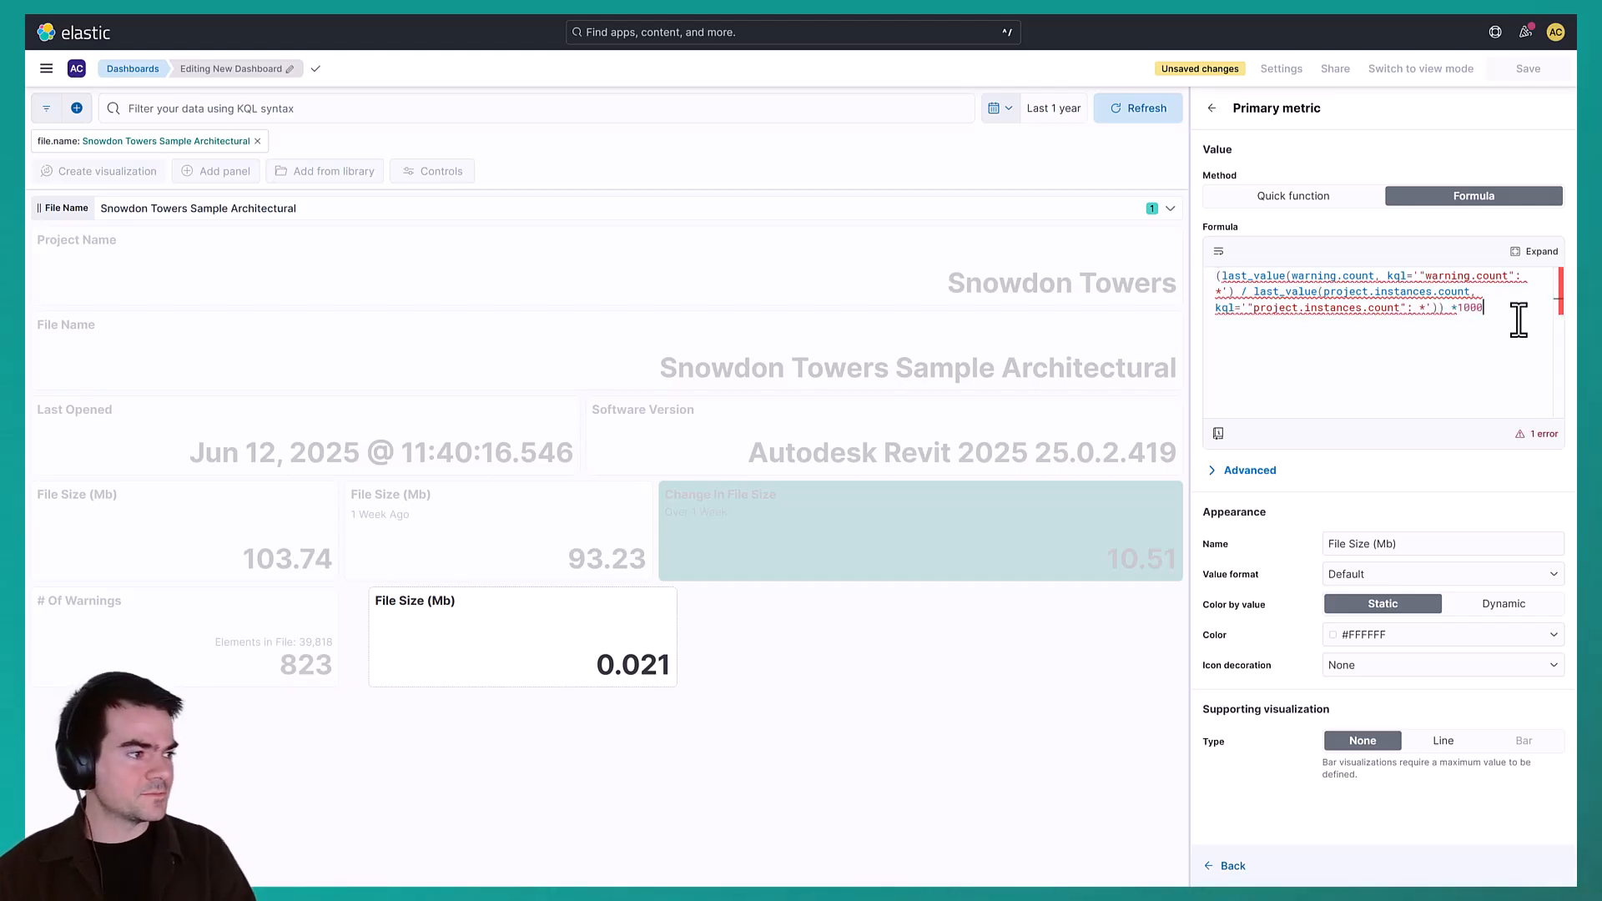
text(00)
Name the metric "Warnings per 1000 Elements", apply the changes, and place the panel directly beside # Of Warnings
click(1418, 542)
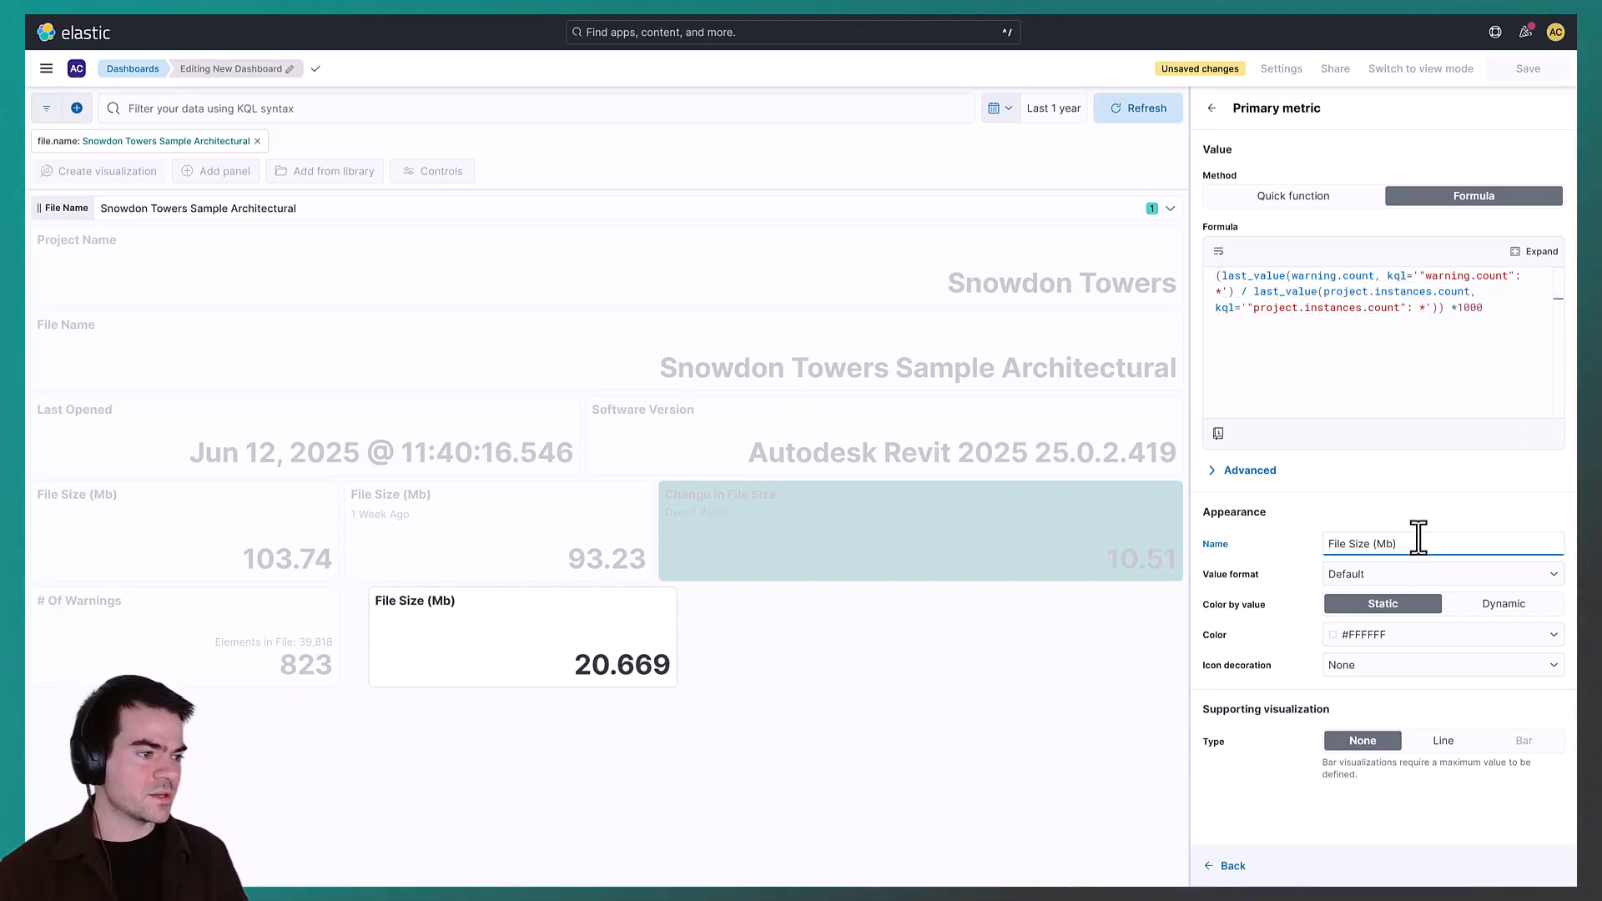
key(ctrl+a)
text(Warnings )
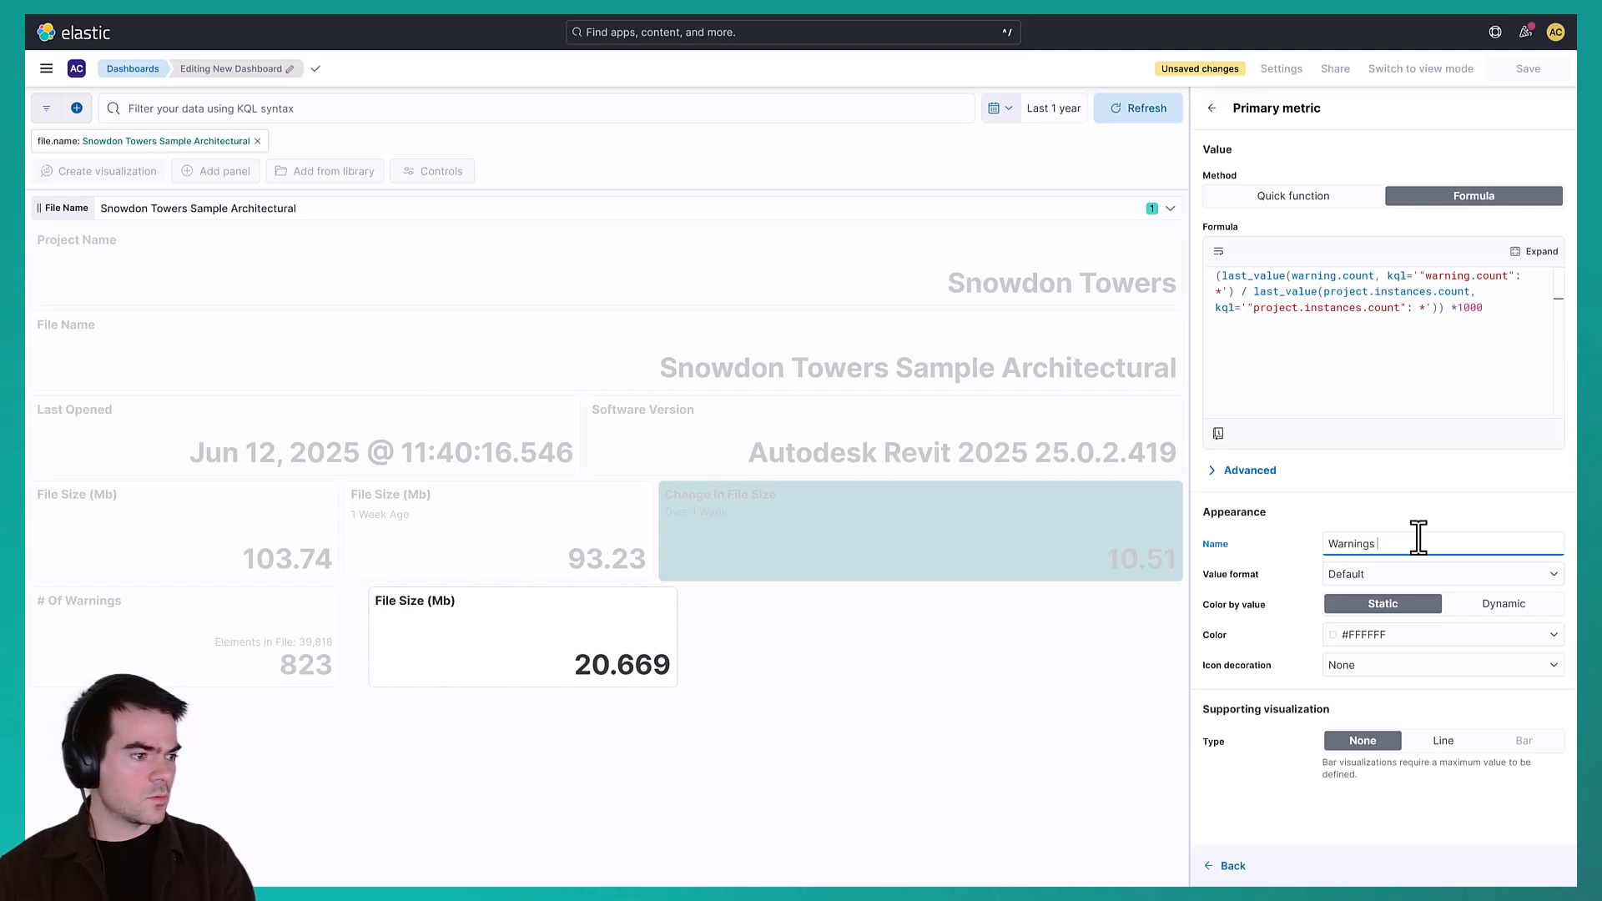
text(per 1000 Elements)
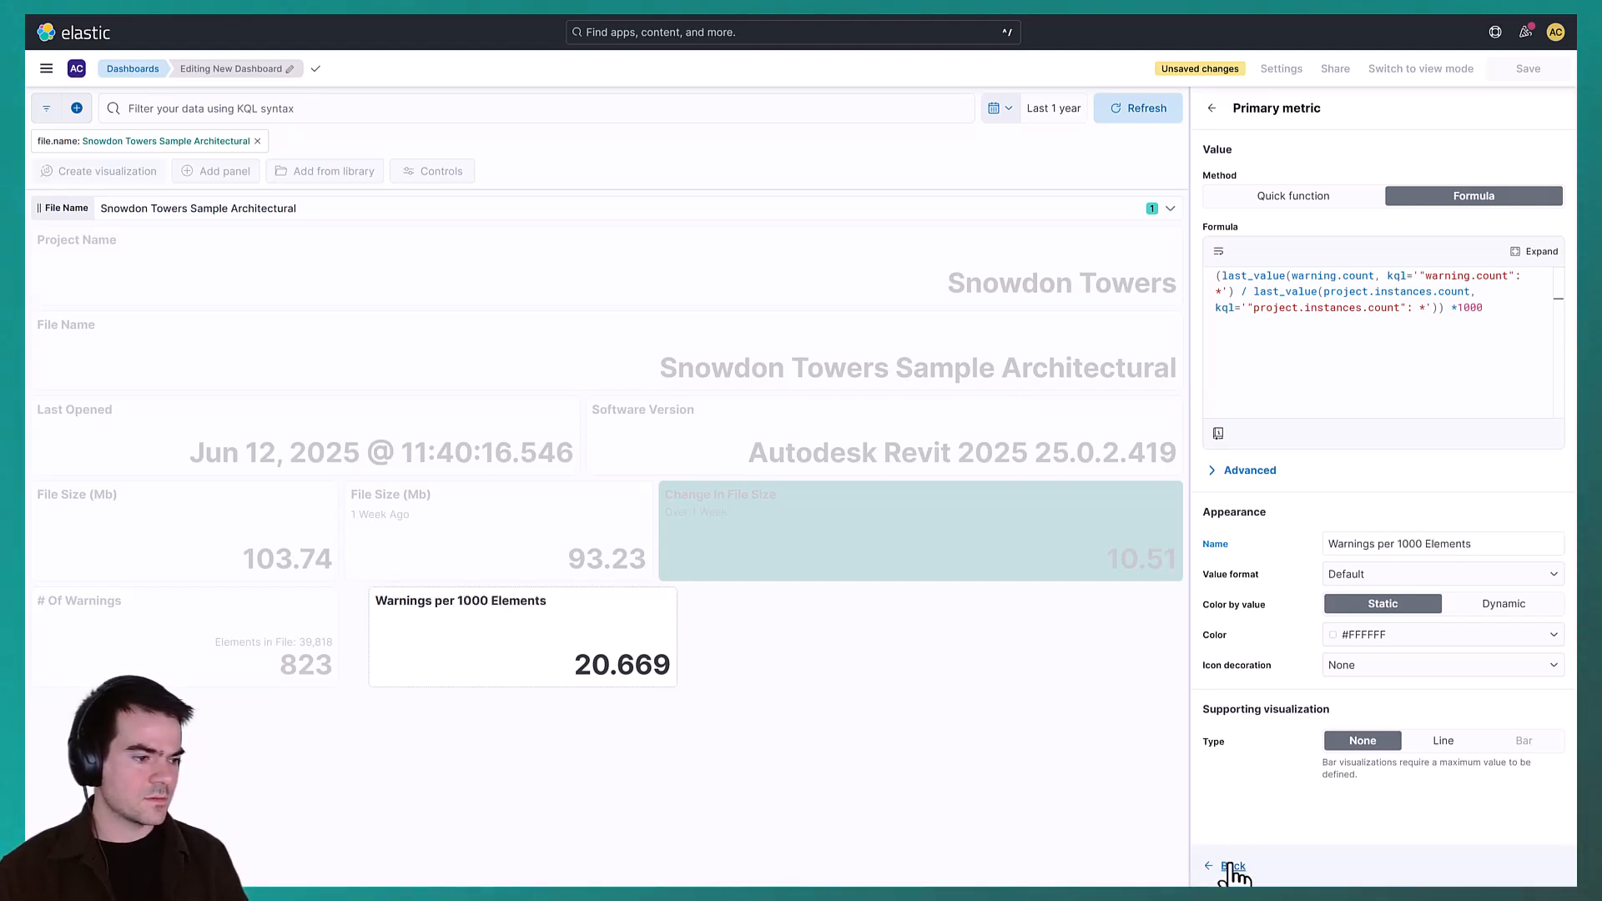
click(1232, 868)
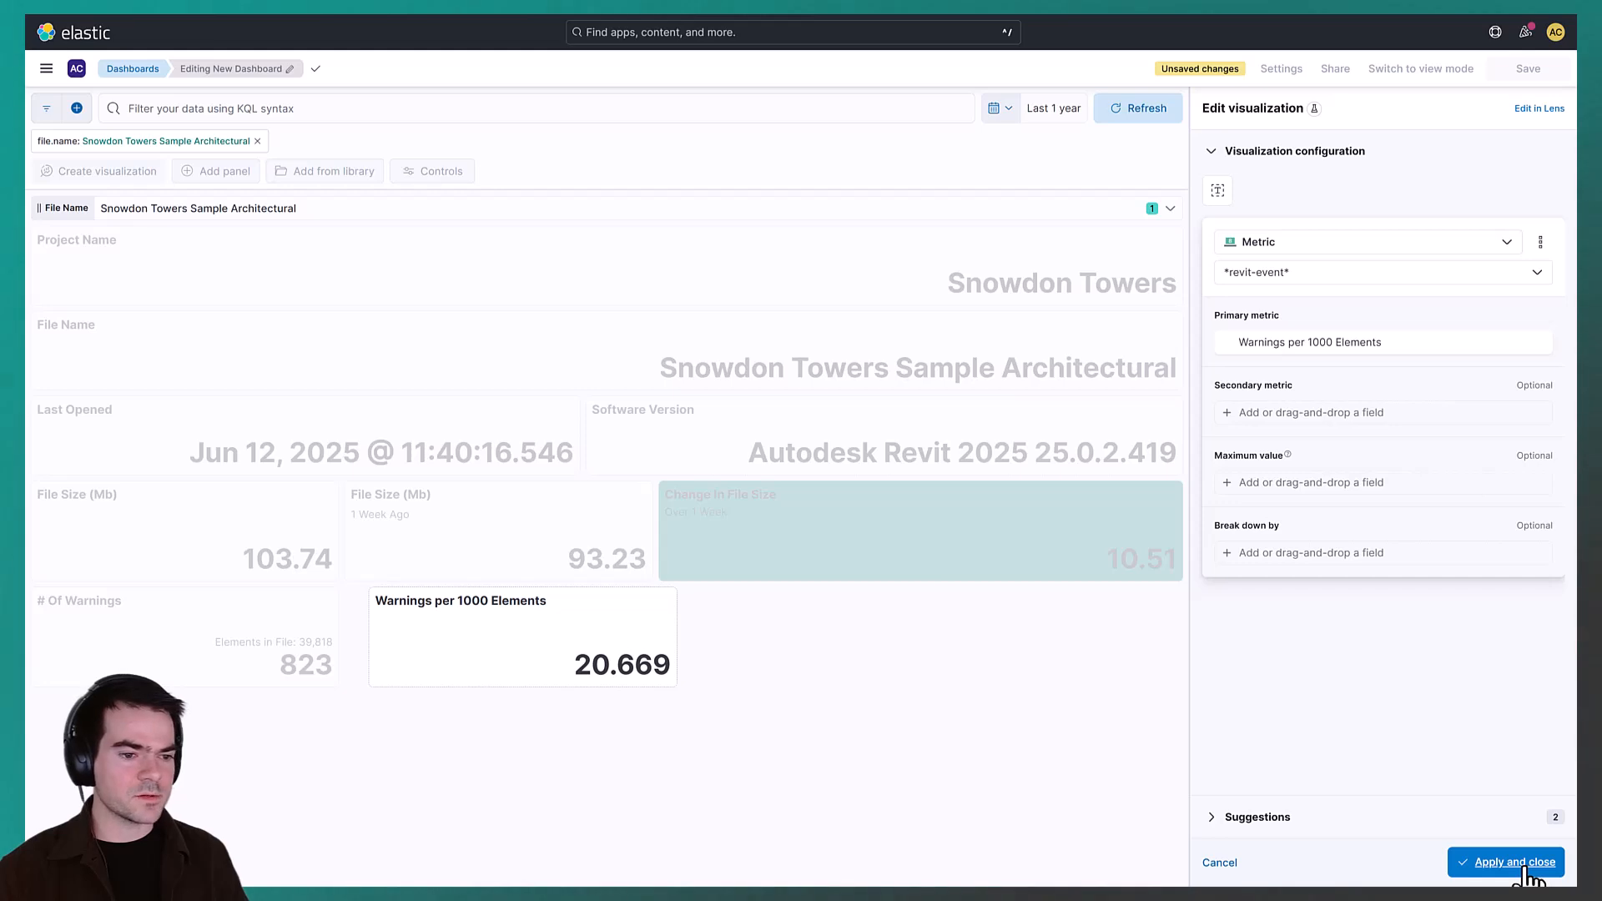
click(1526, 868)
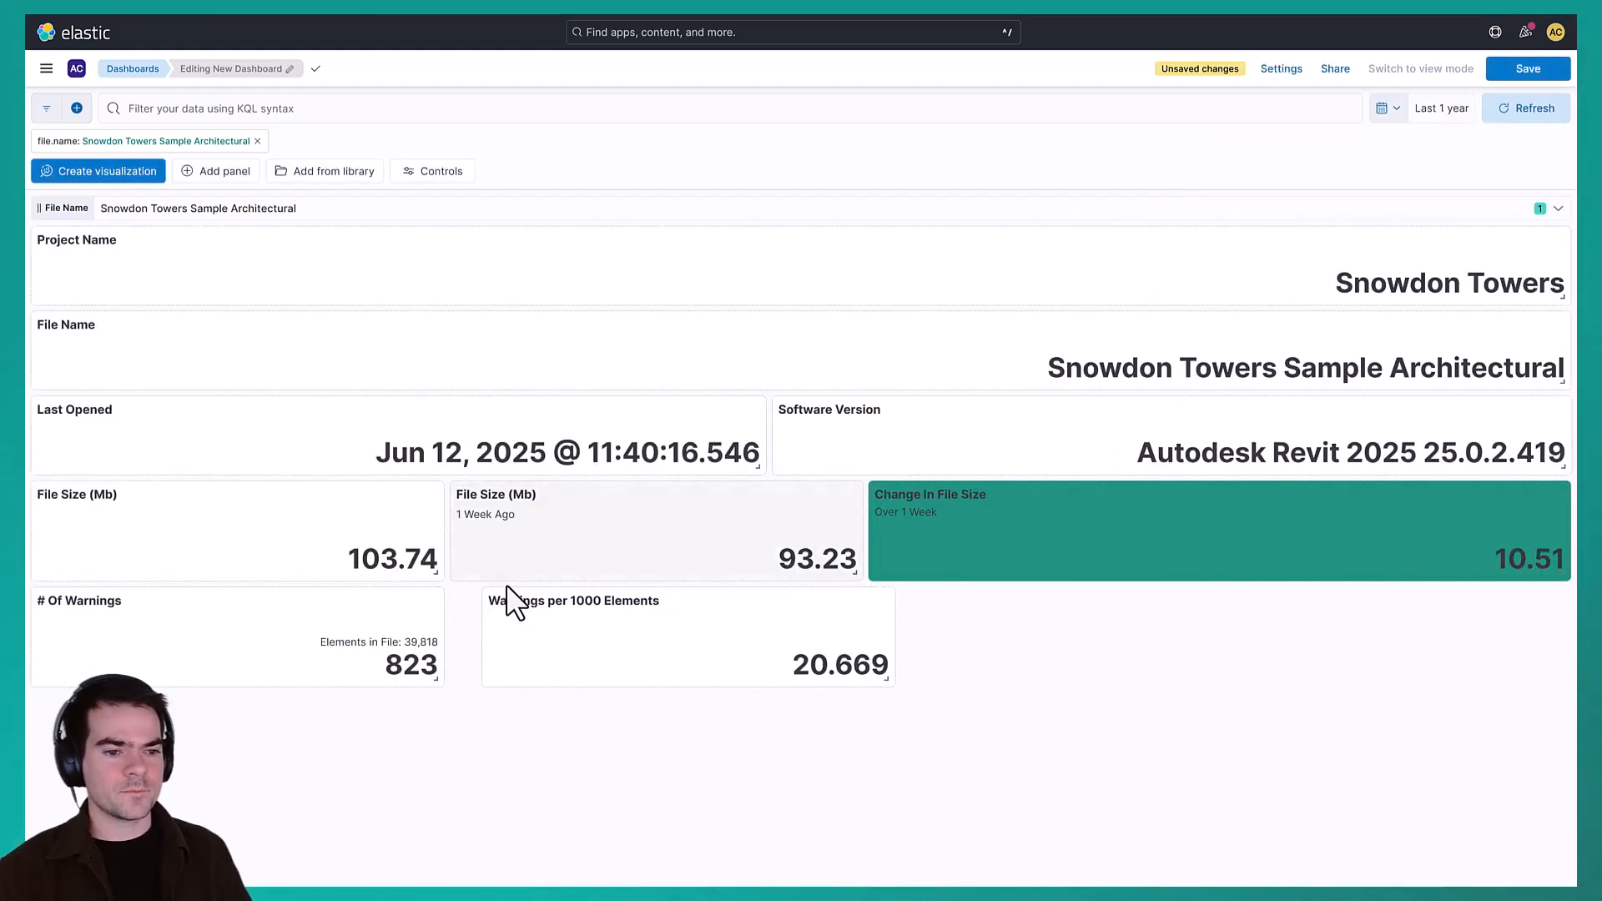
drag(507, 586, 472, 576)
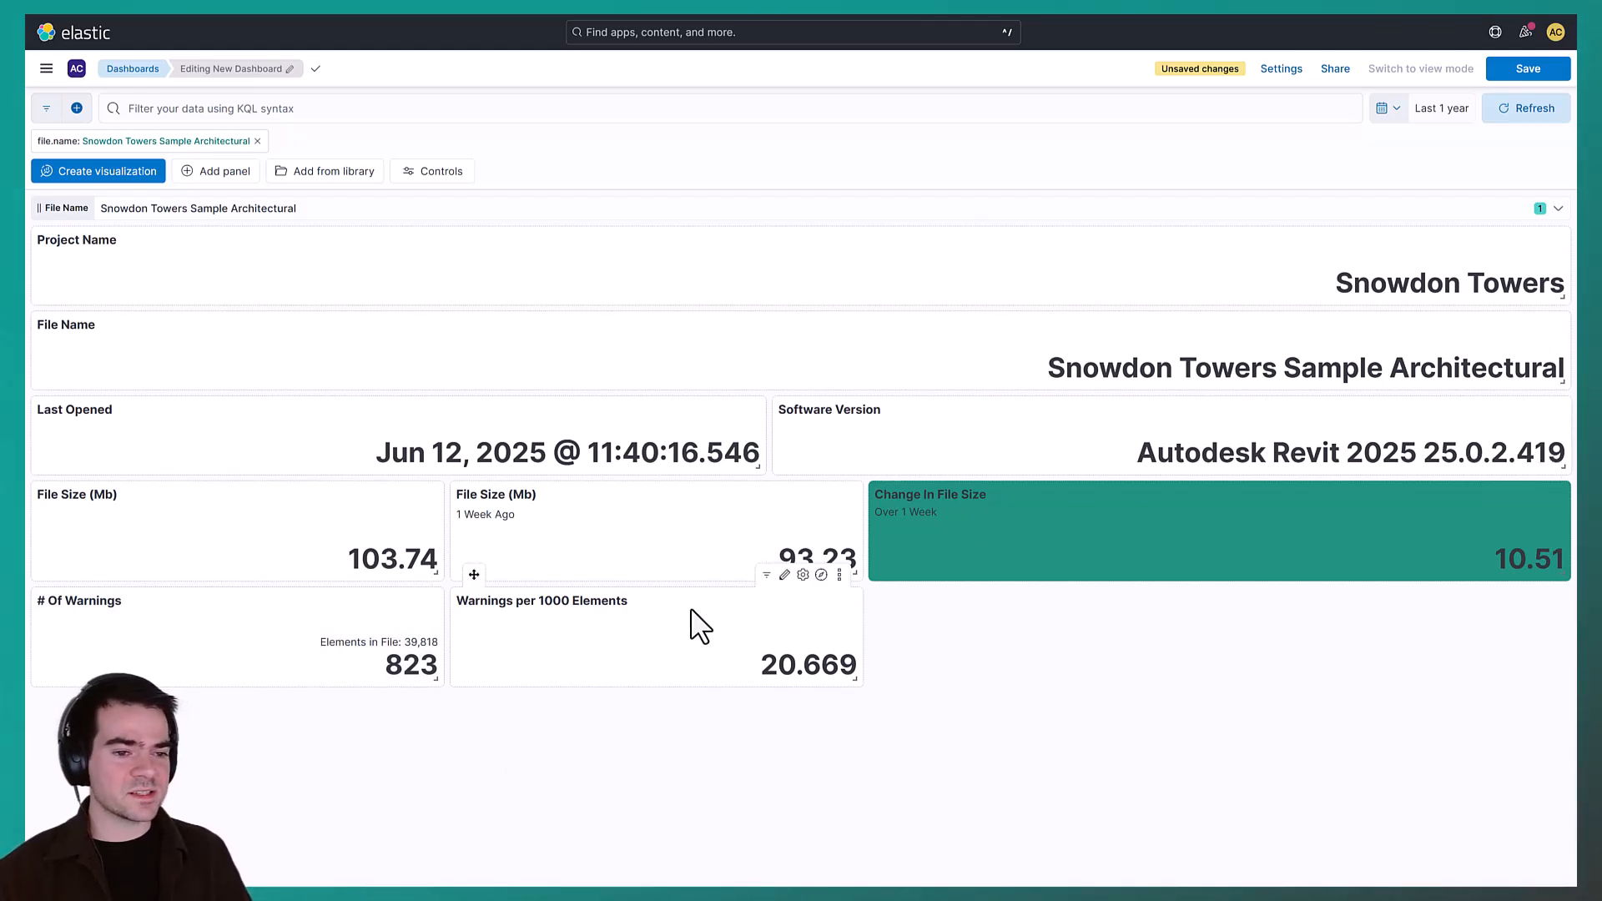
Switch the Warnings per 1000 Elements primary metric to dynamic coloring by value
click(785, 578)
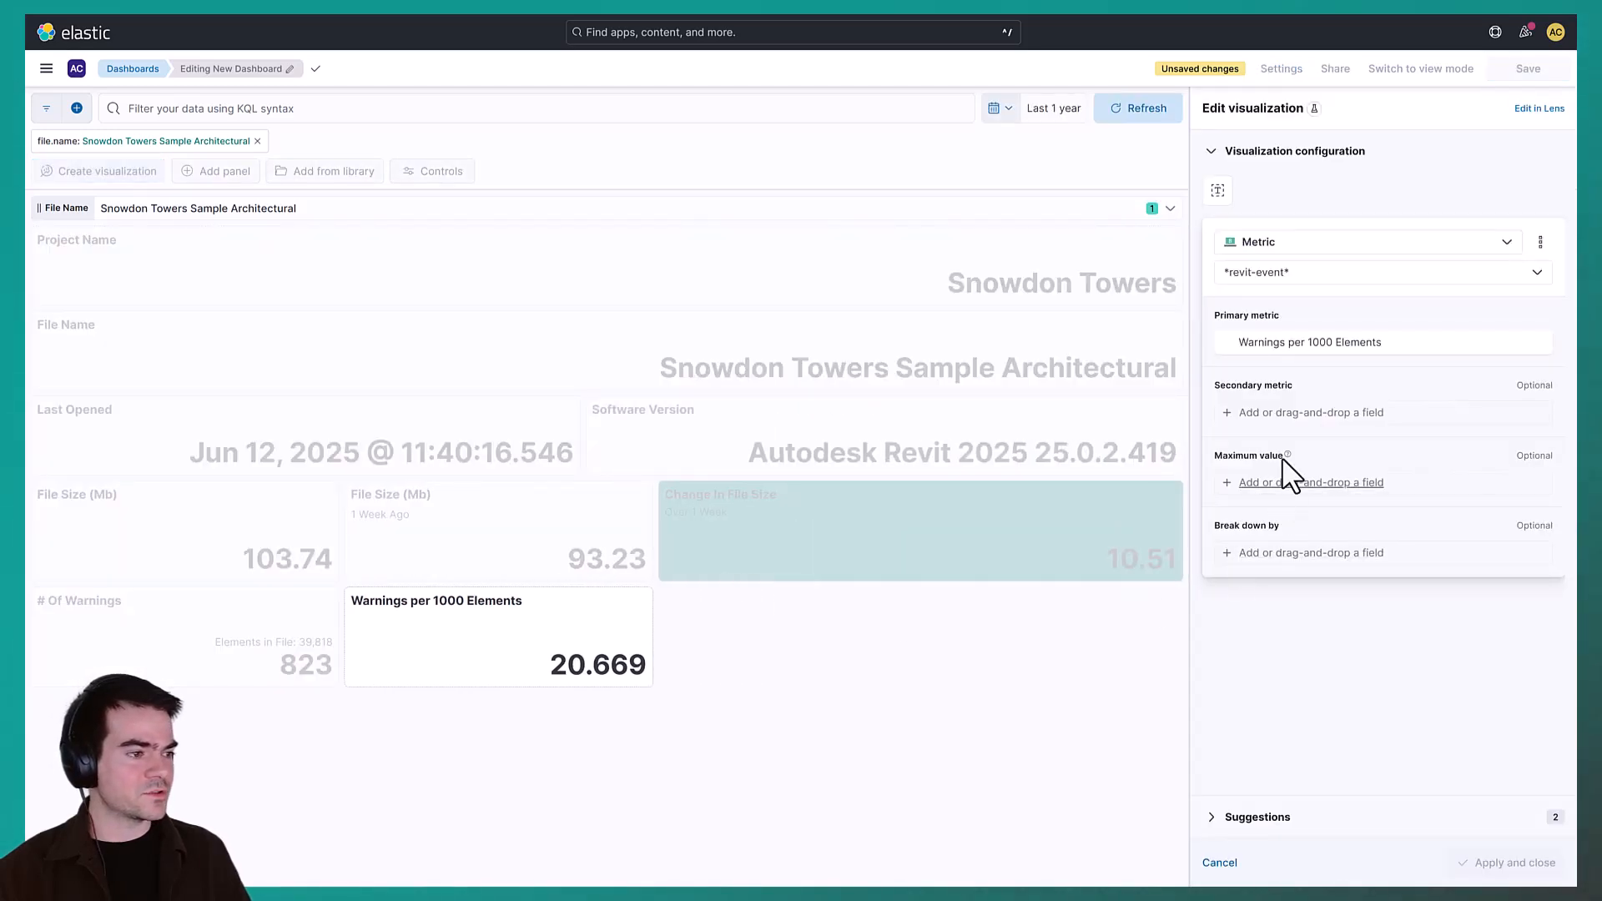
click(1369, 337)
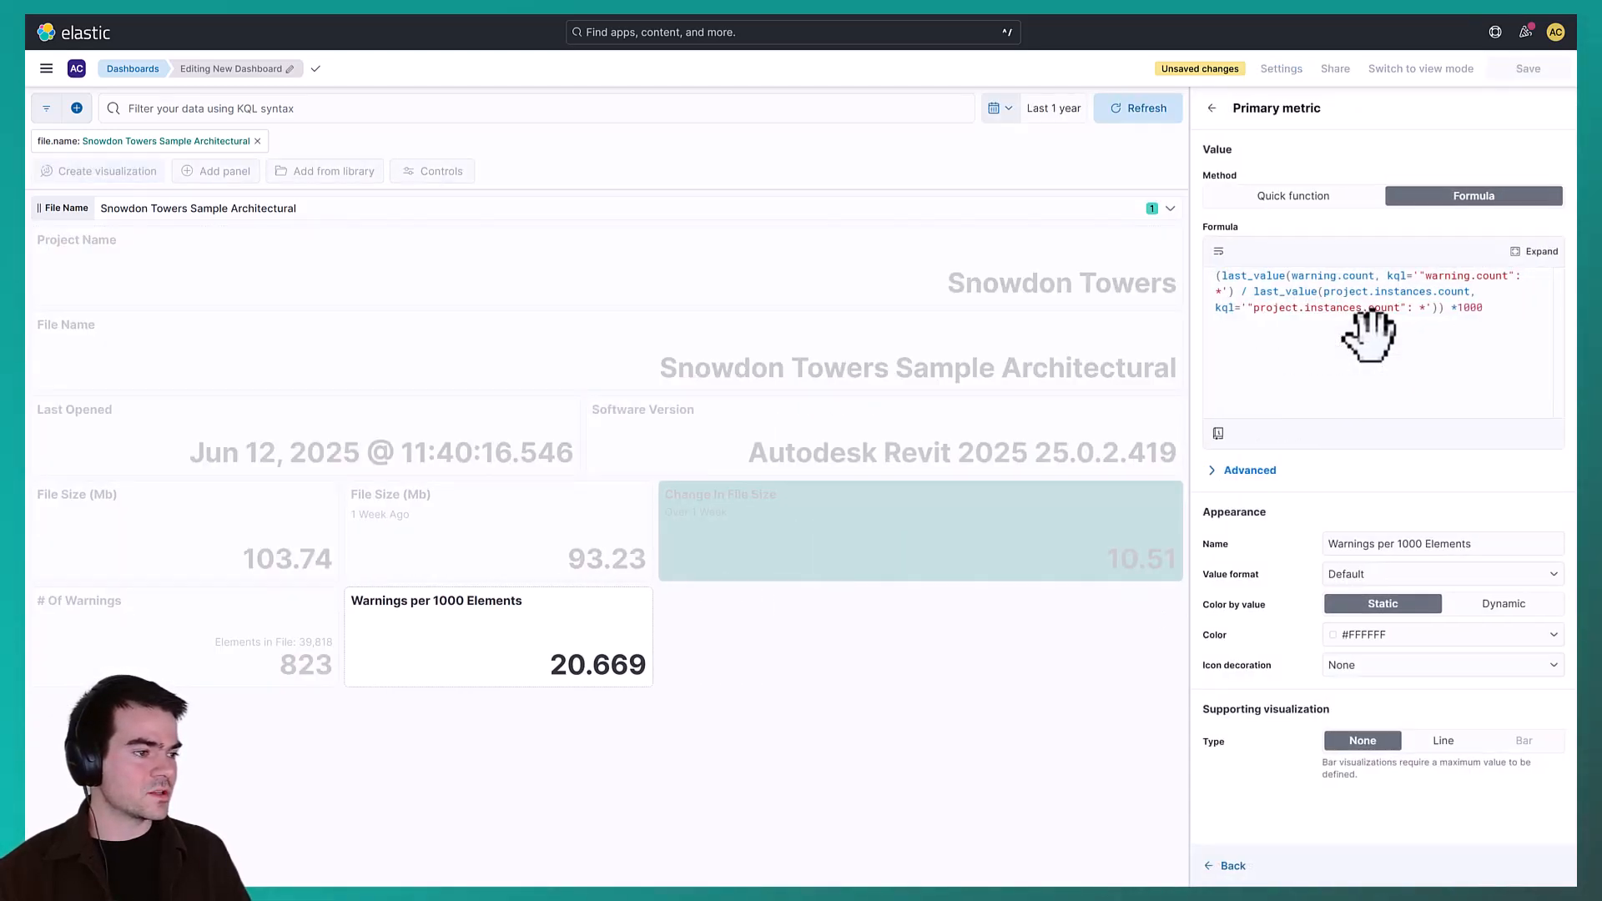
click(1503, 605)
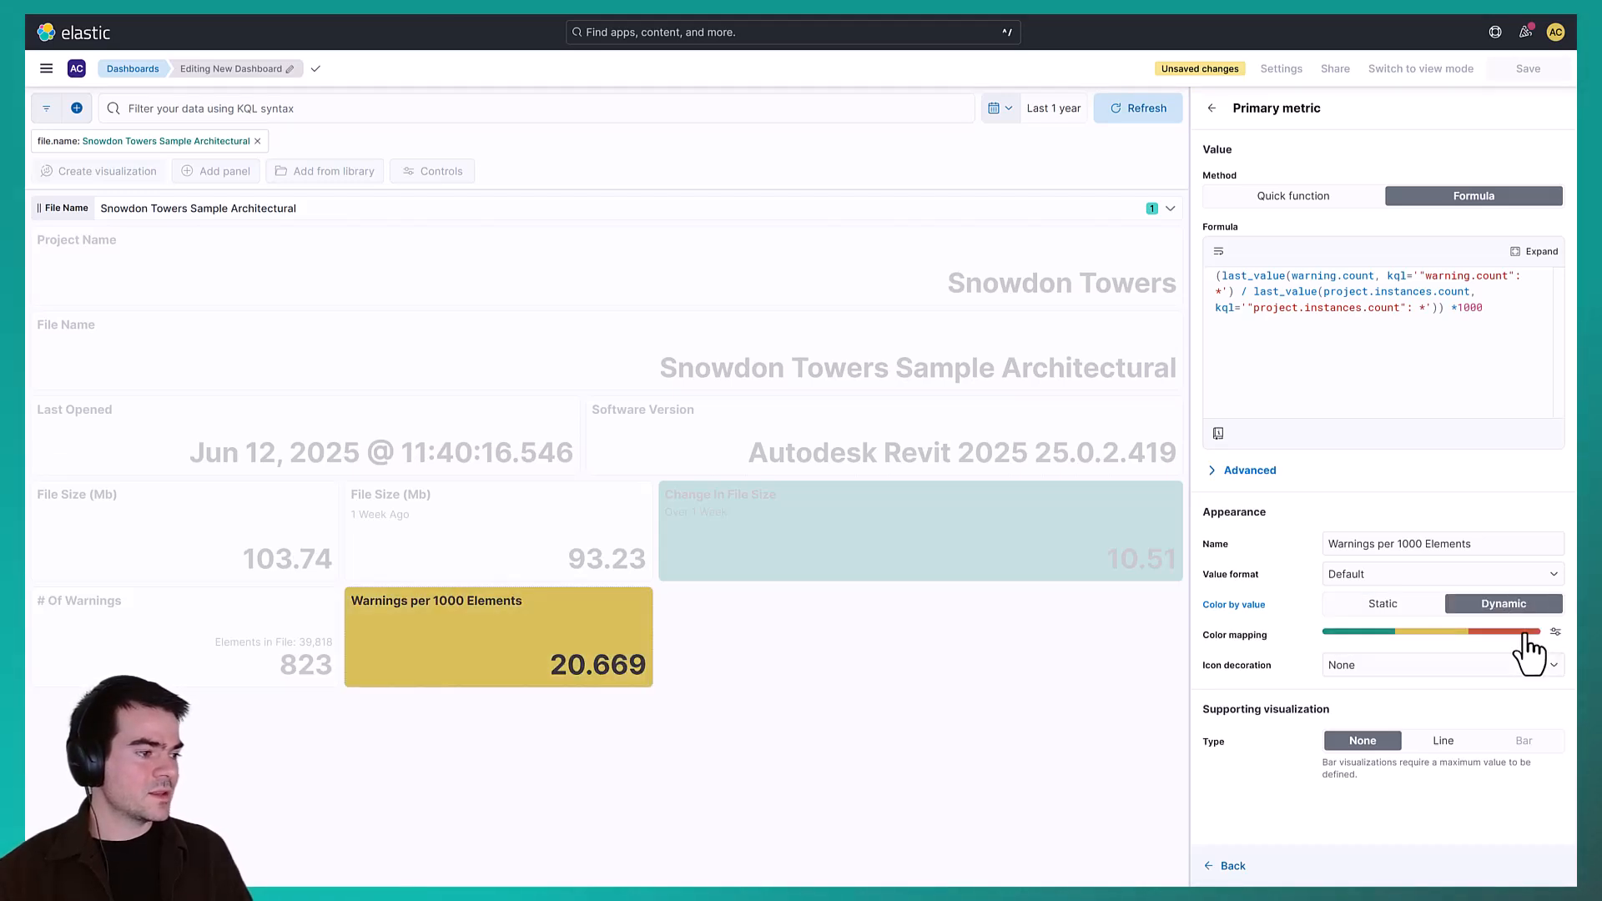
Set the Warnings per 1000 Elements color ranges to yellow from 2 and red from 10, and apply the changes to the dashboard
click(1526, 635)
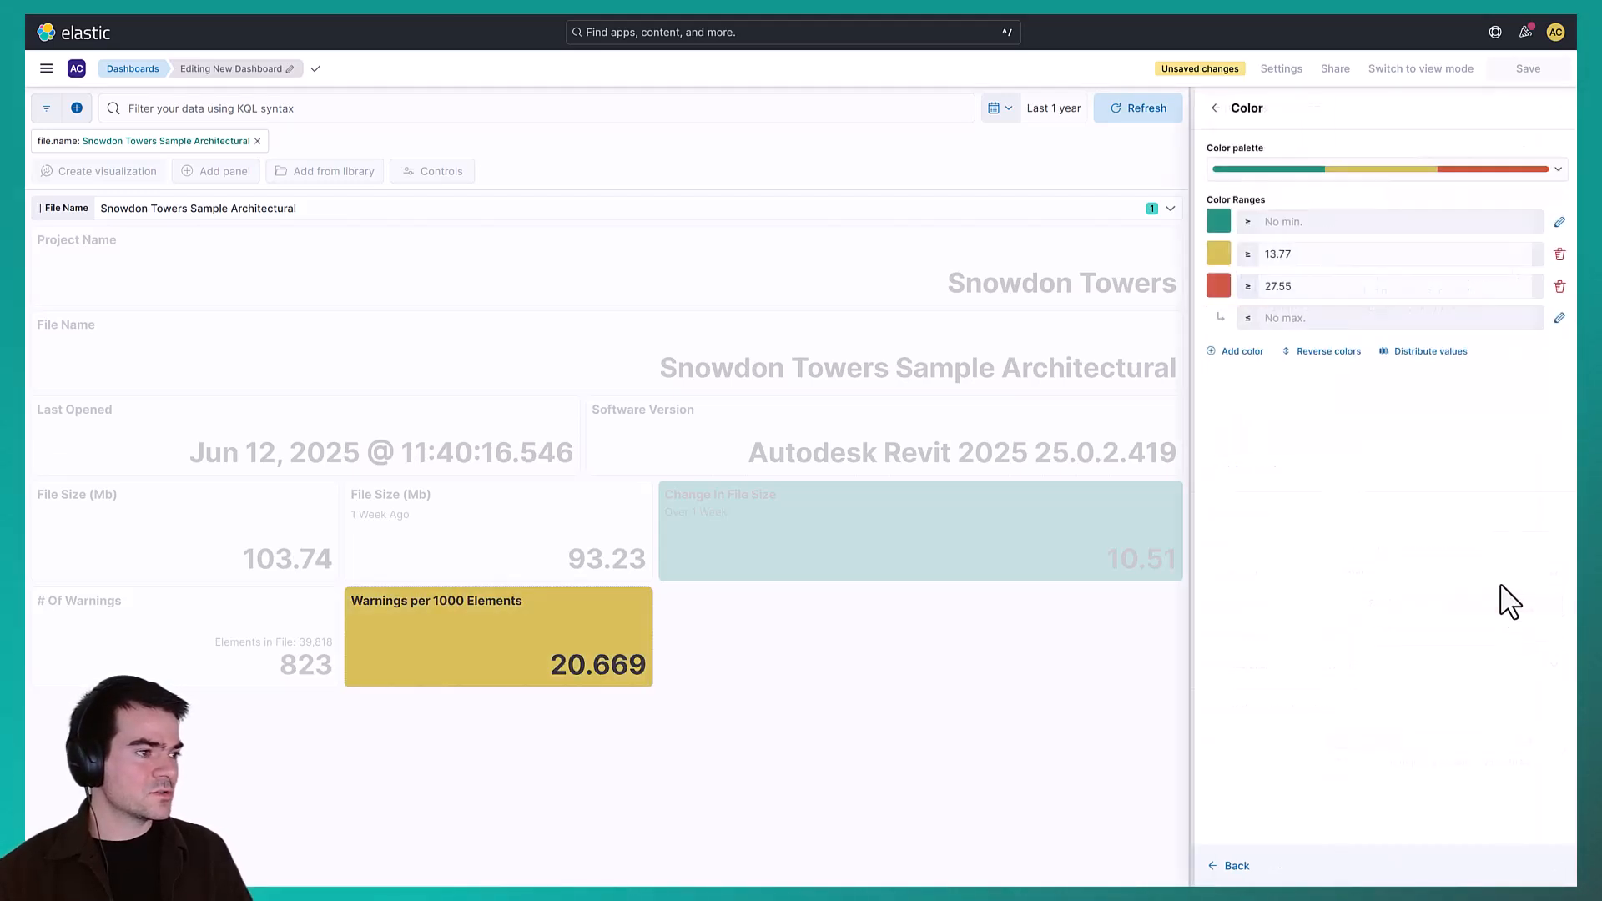
click(1291, 255)
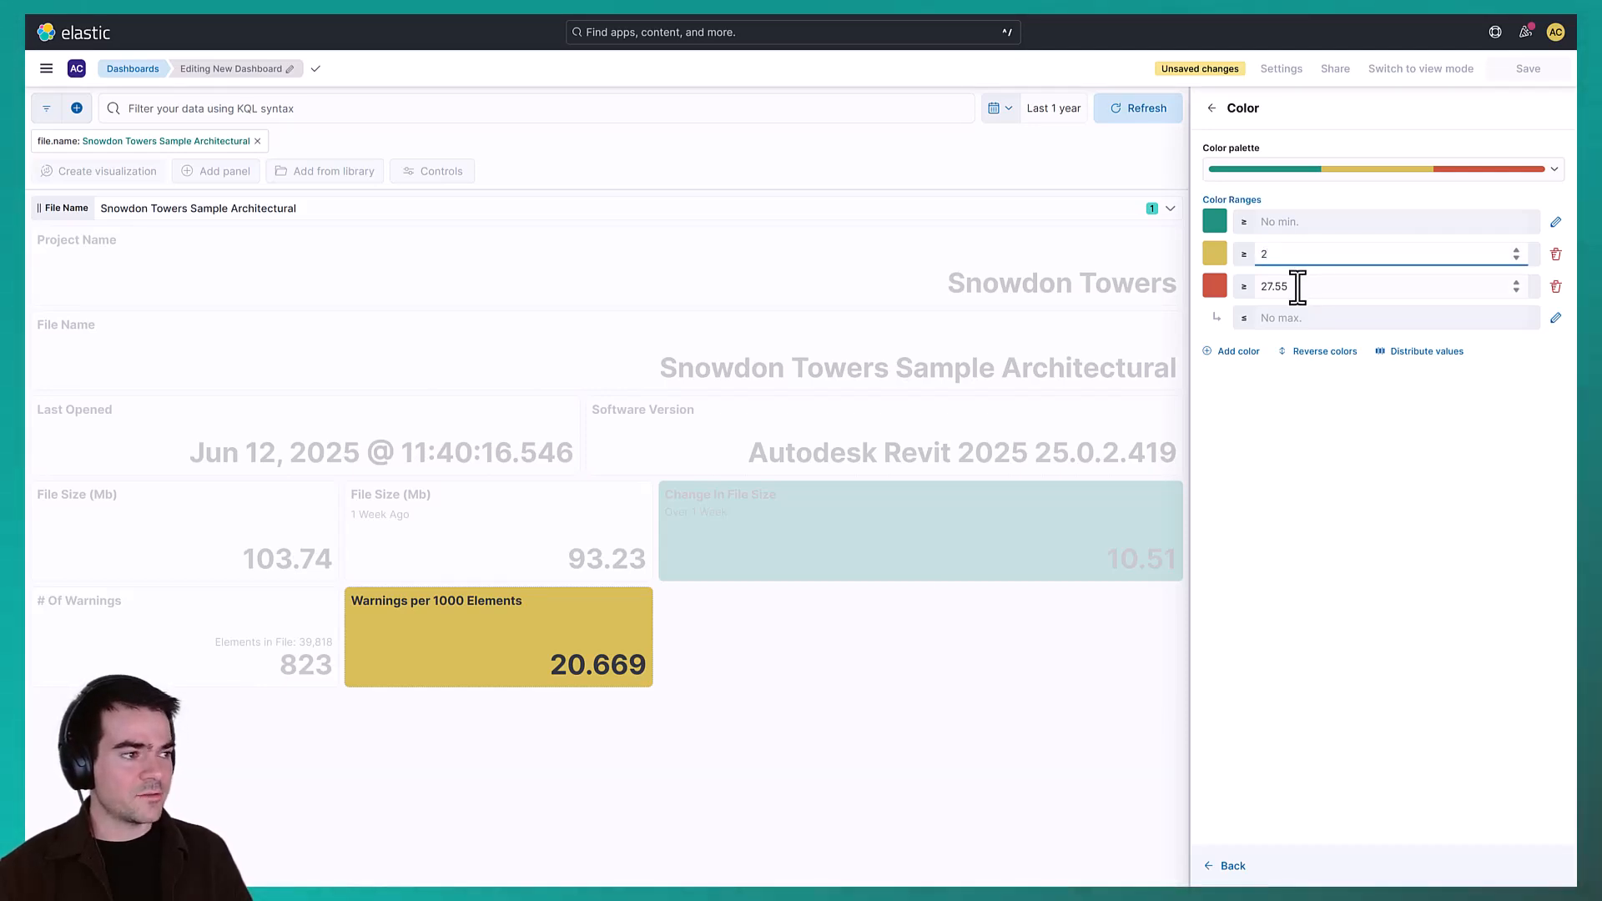
click(1300, 285)
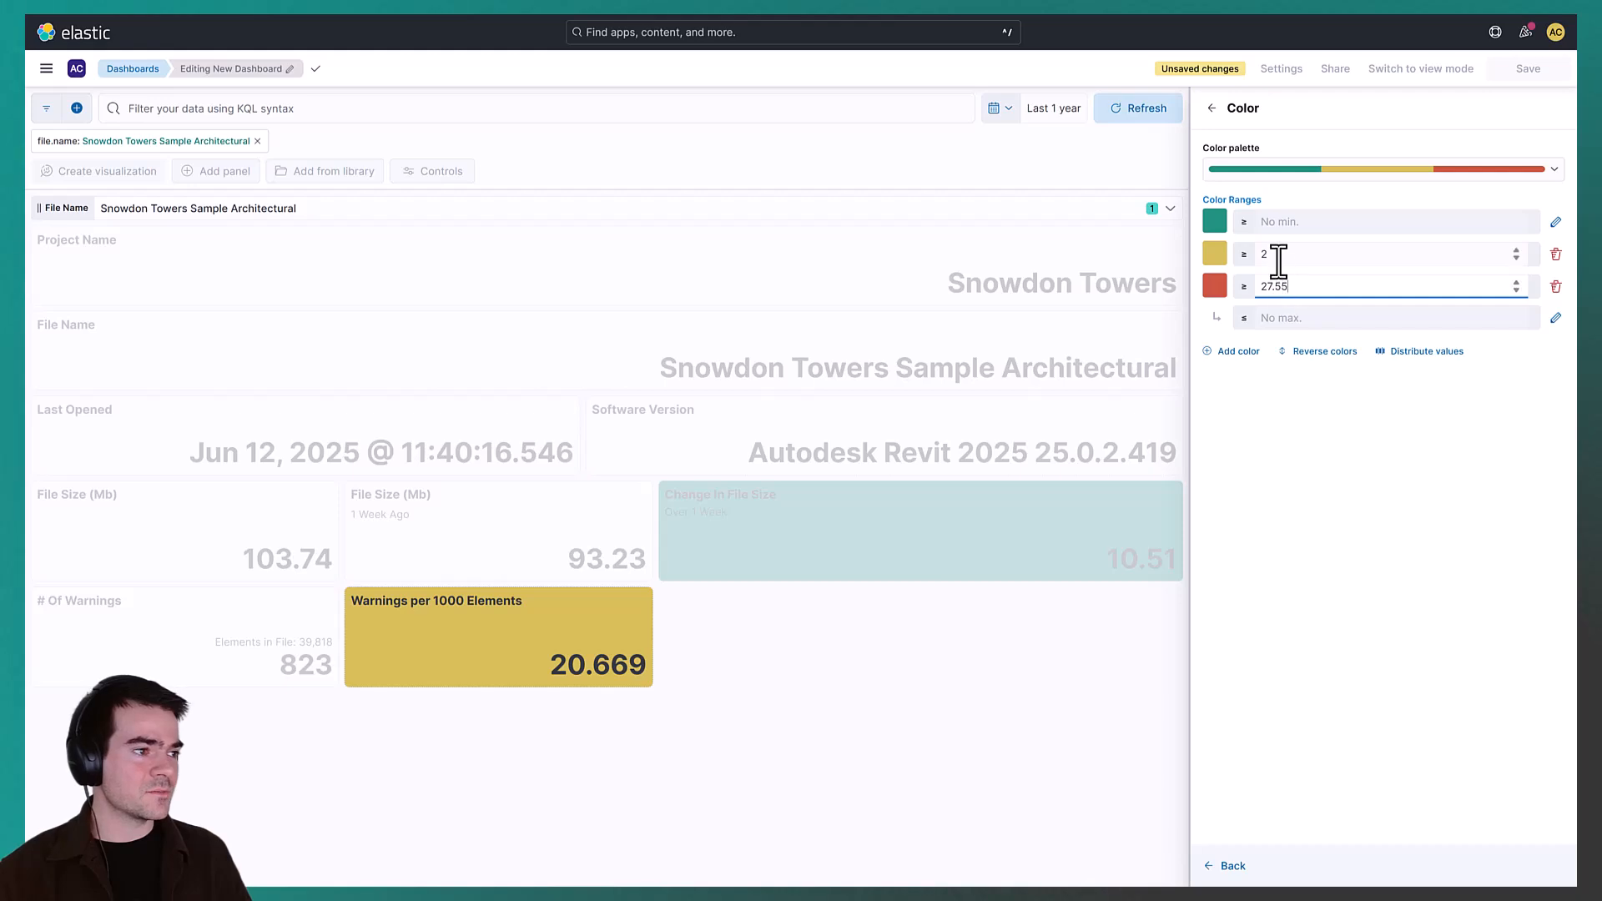
key(ctrl+a)
text(10)
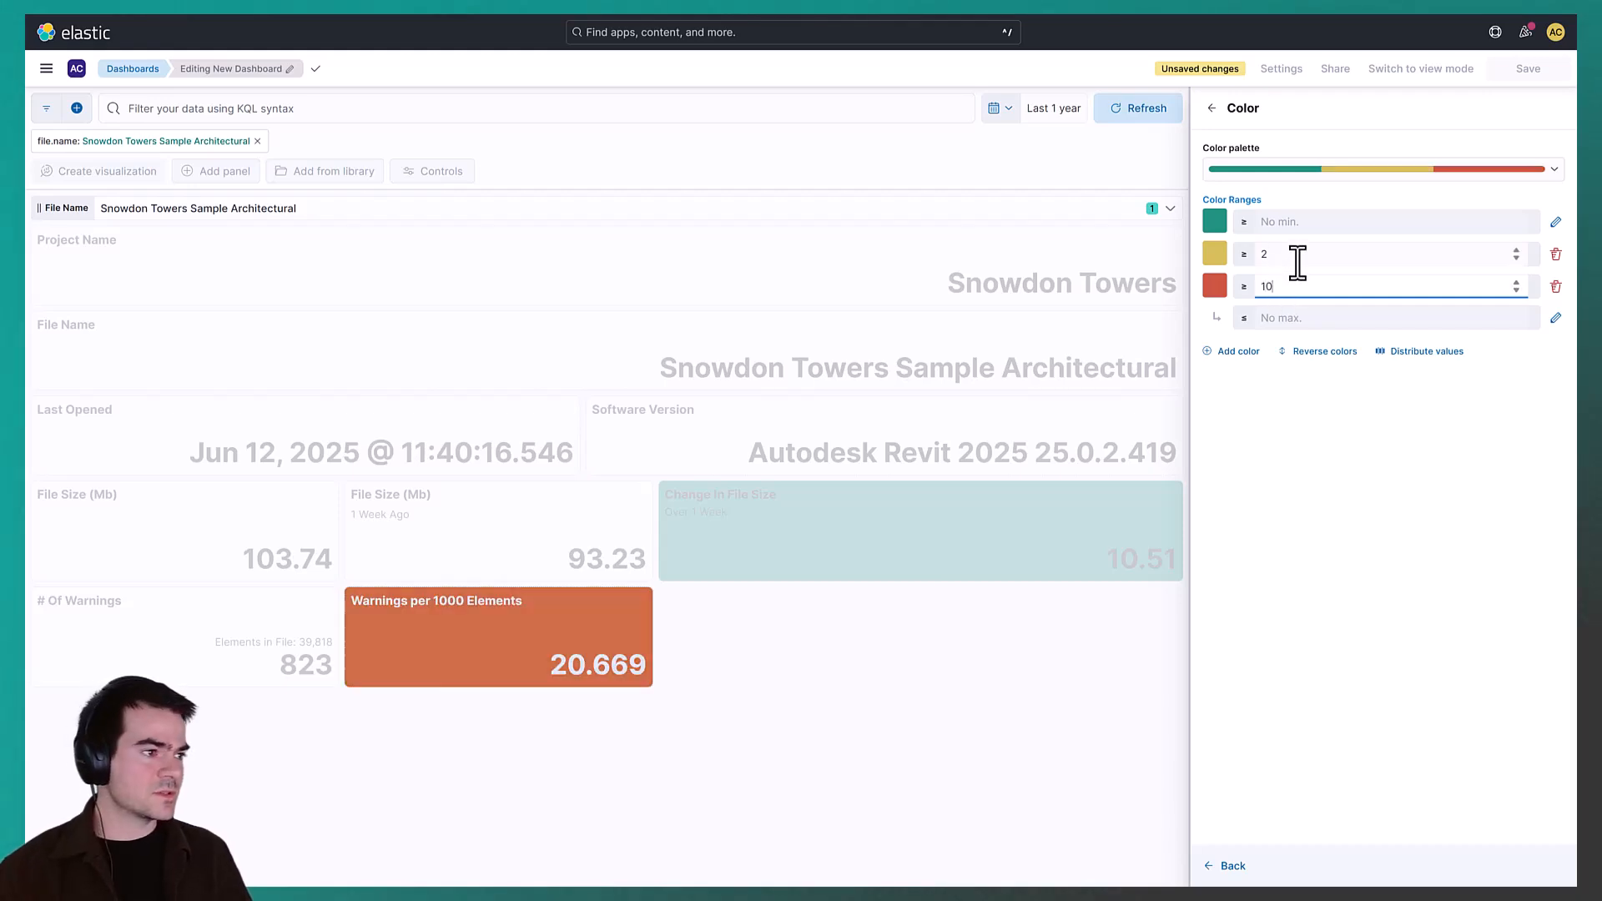
click(1299, 255)
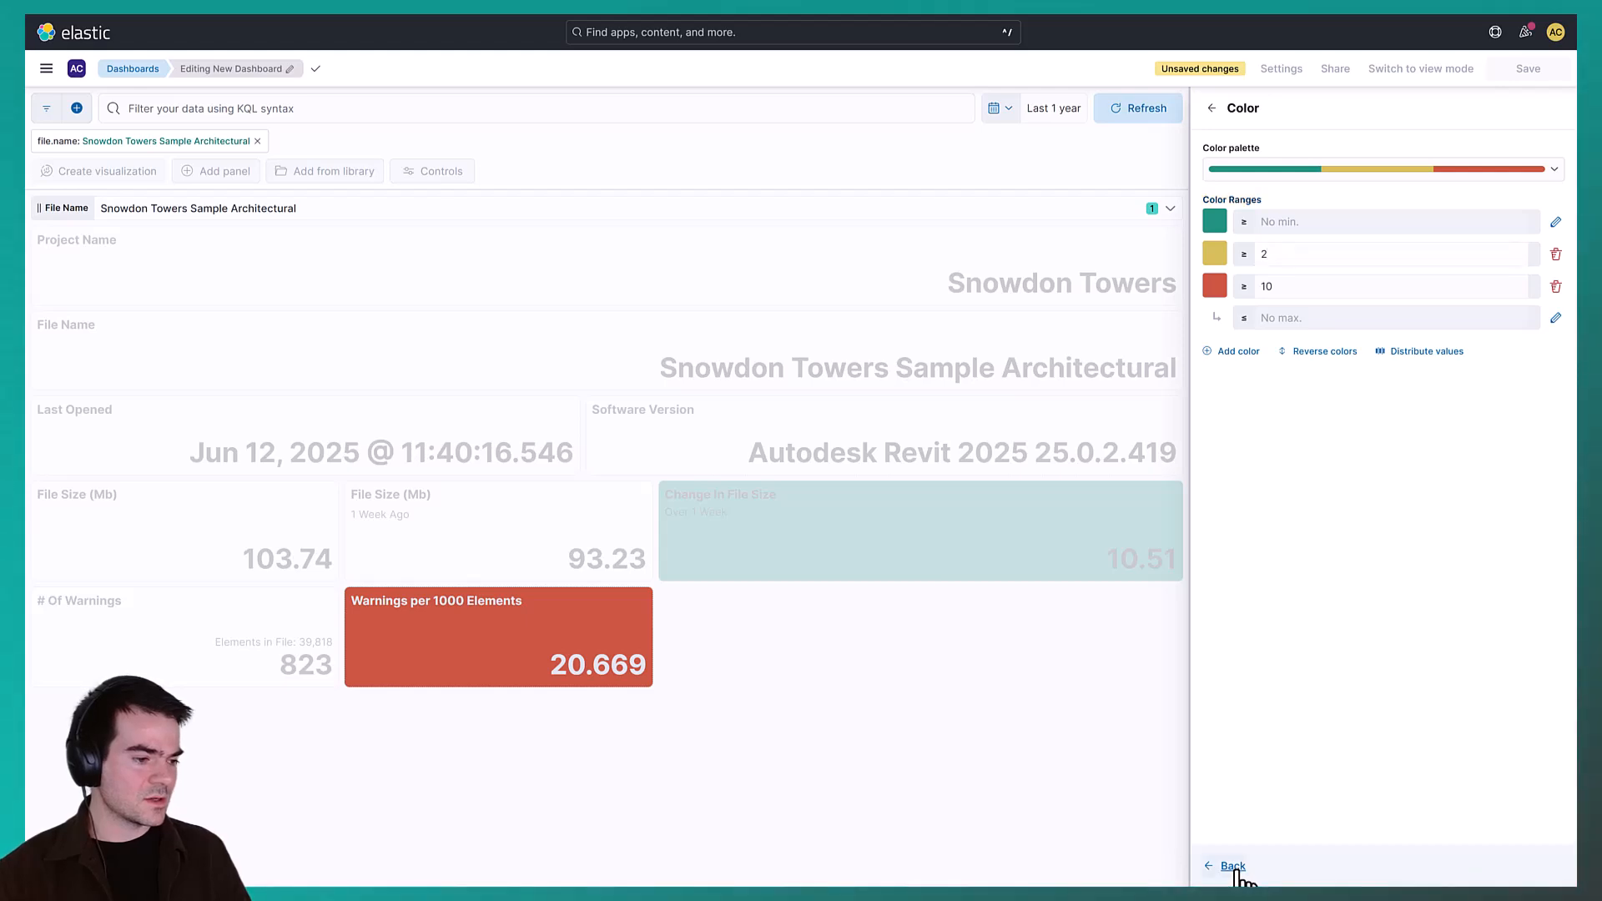
click(1234, 867)
click(1227, 868)
click(1515, 864)
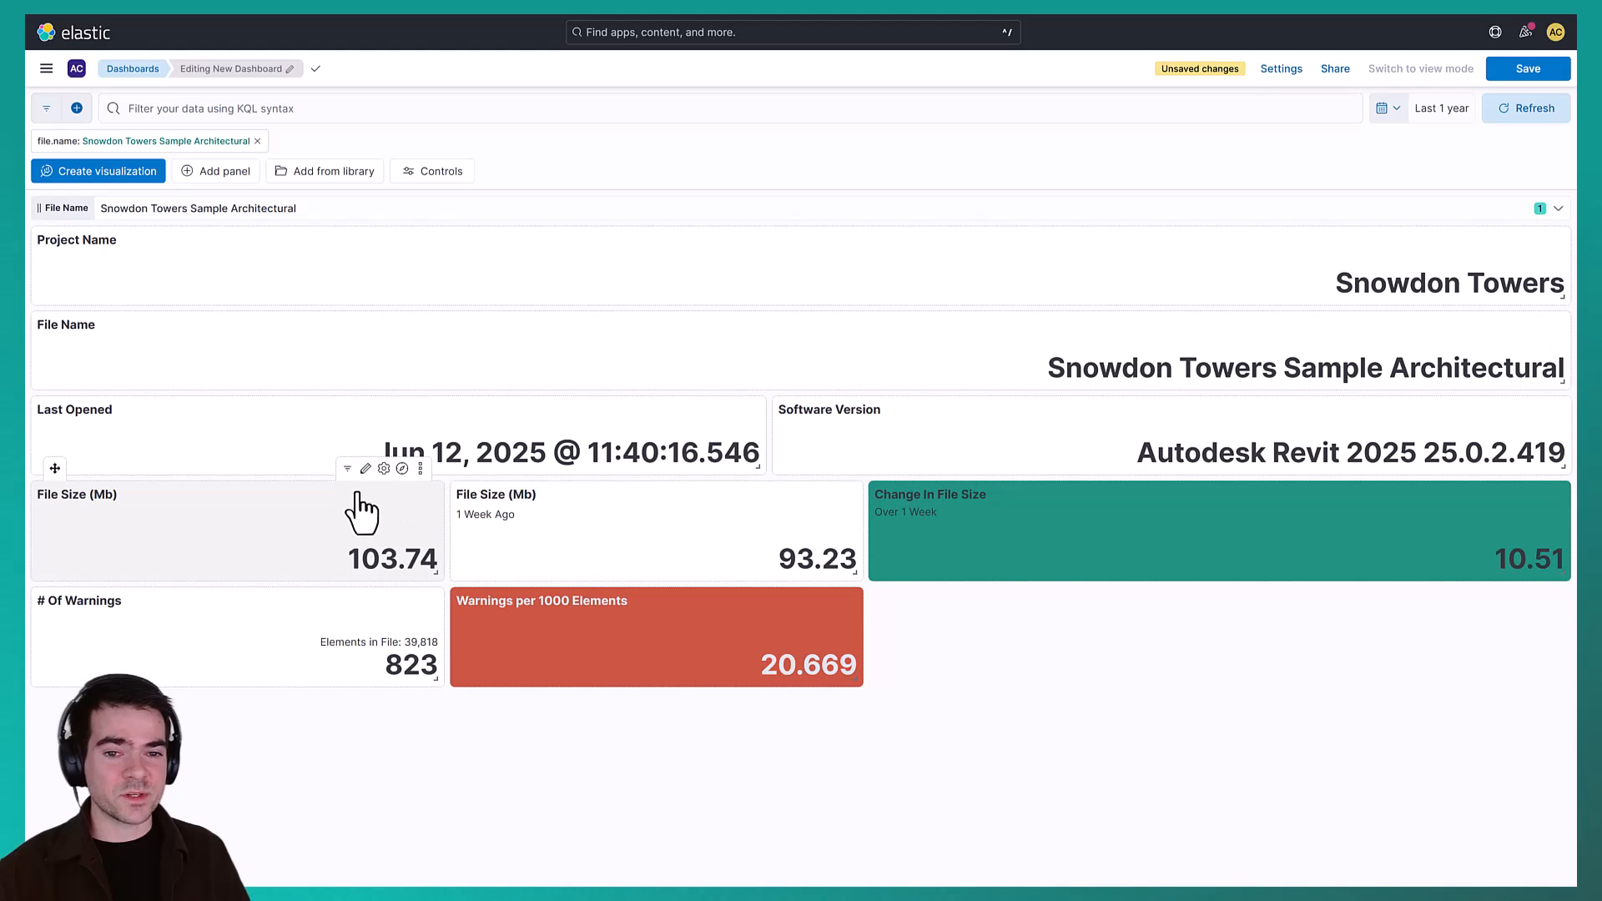
Switch the current File Size (Mb) panel's primary metric to the Formula method with dynamic coloring by value, and apply the changes
click(363, 469)
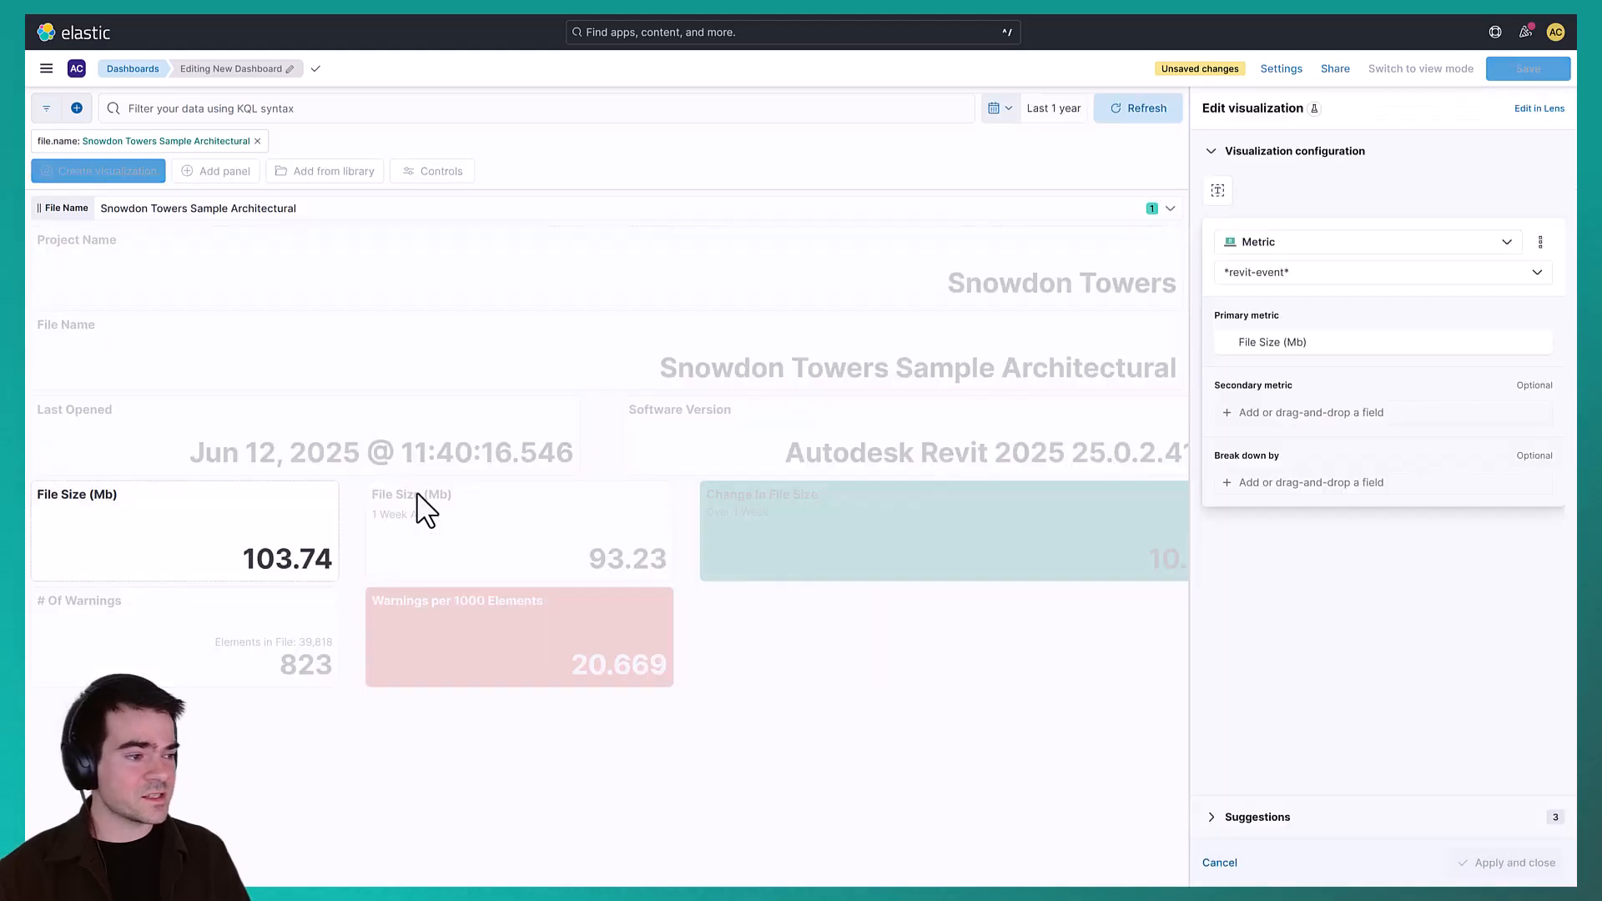
click(1330, 338)
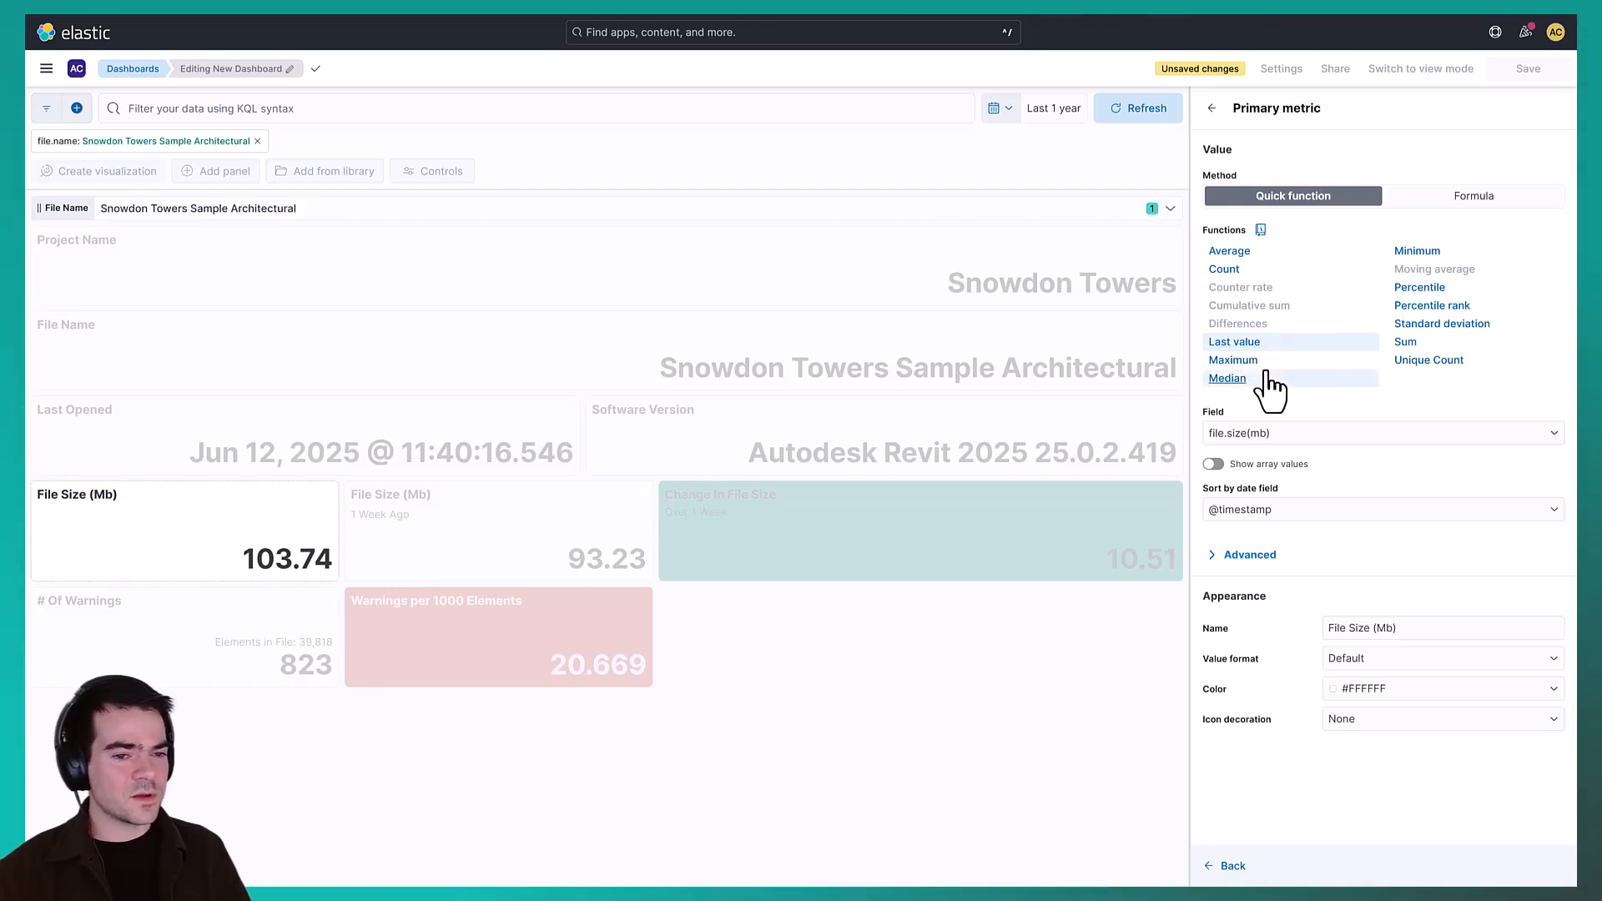
click(1477, 200)
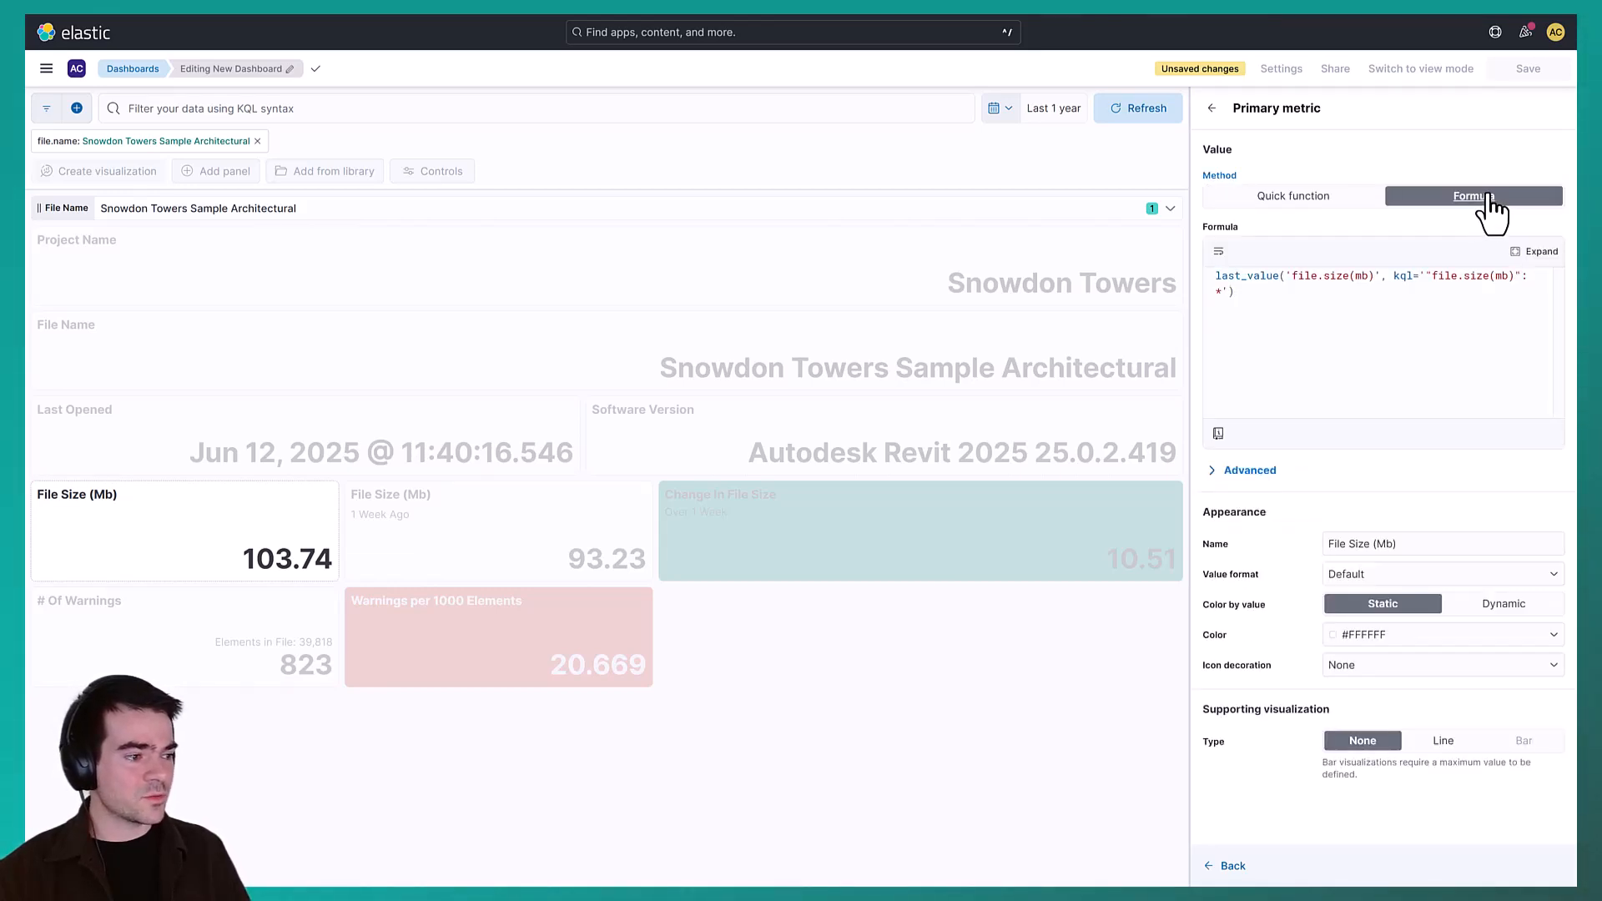
click(1520, 607)
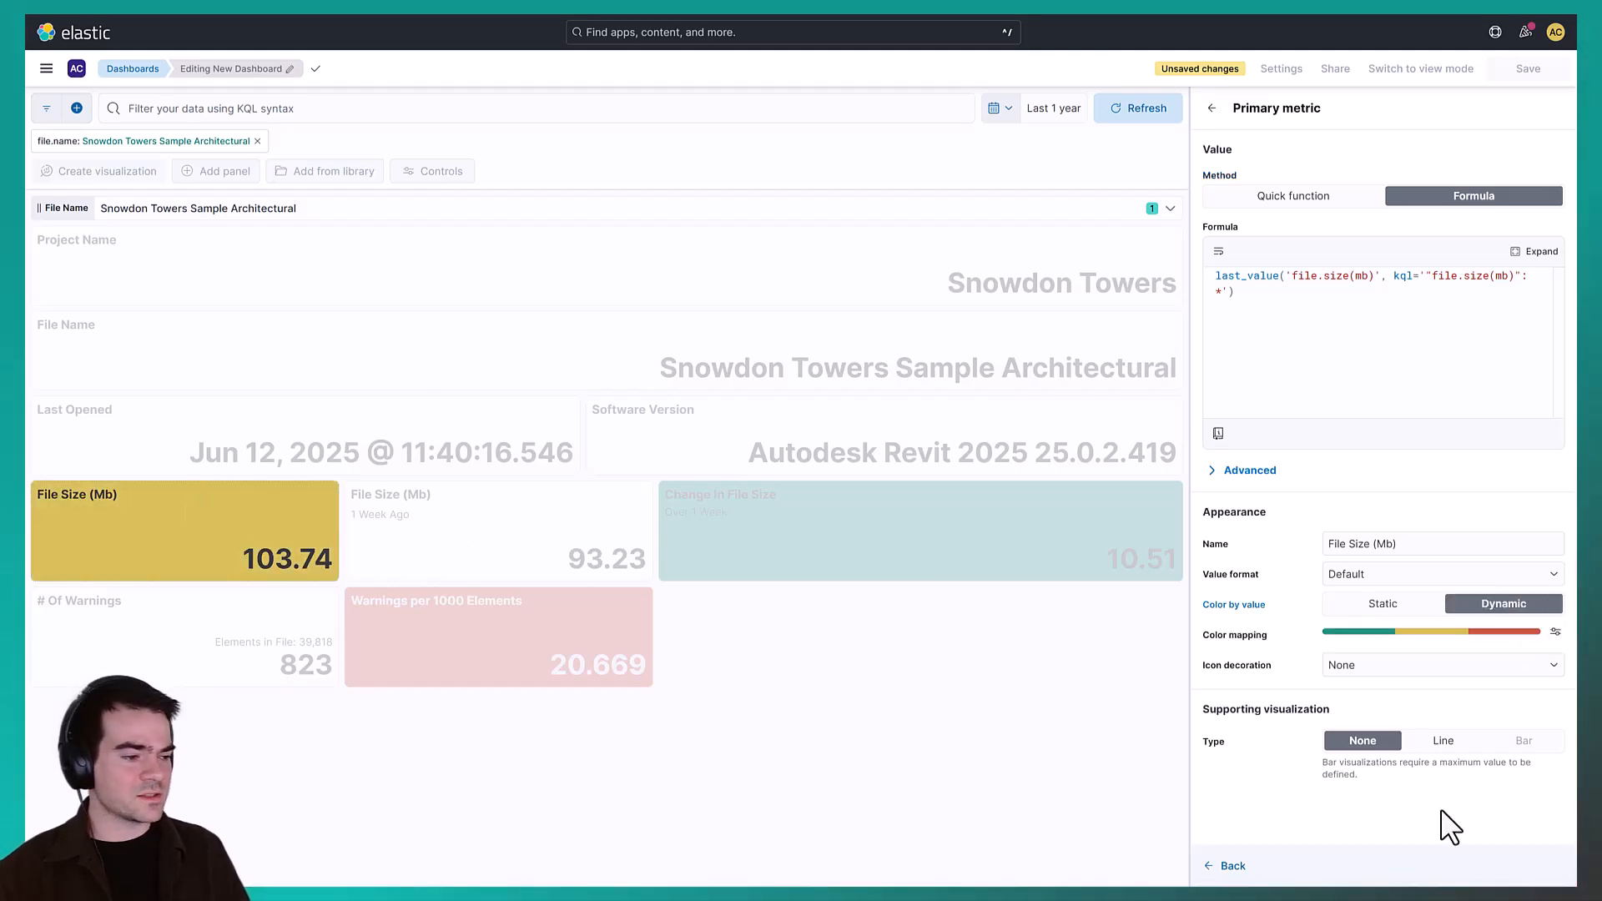
click(1224, 865)
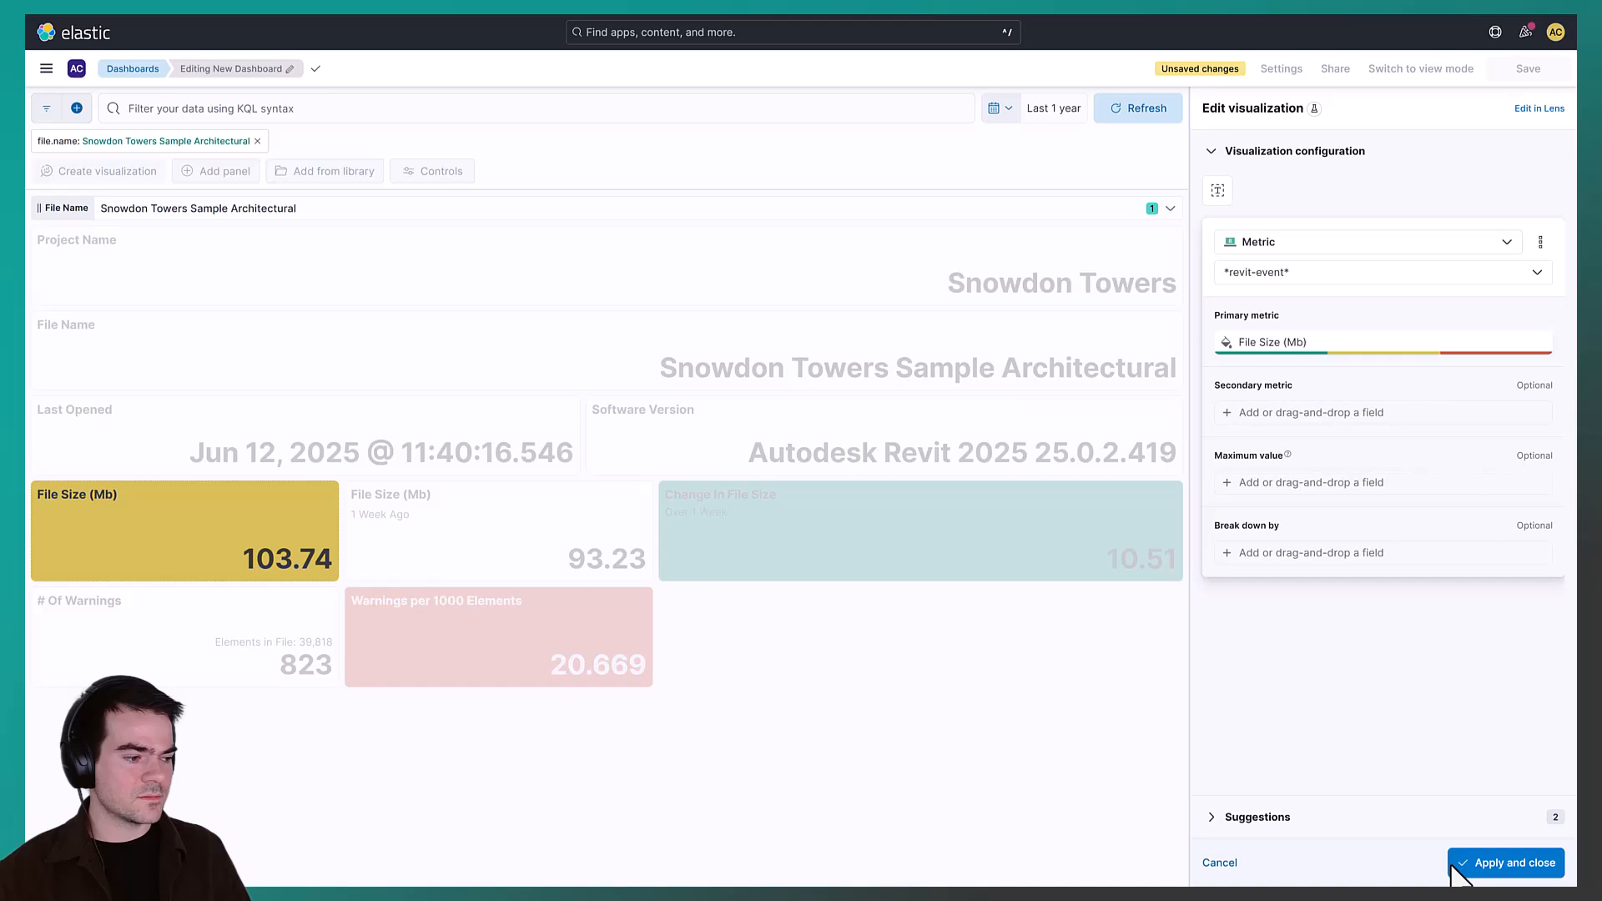
click(1507, 864)
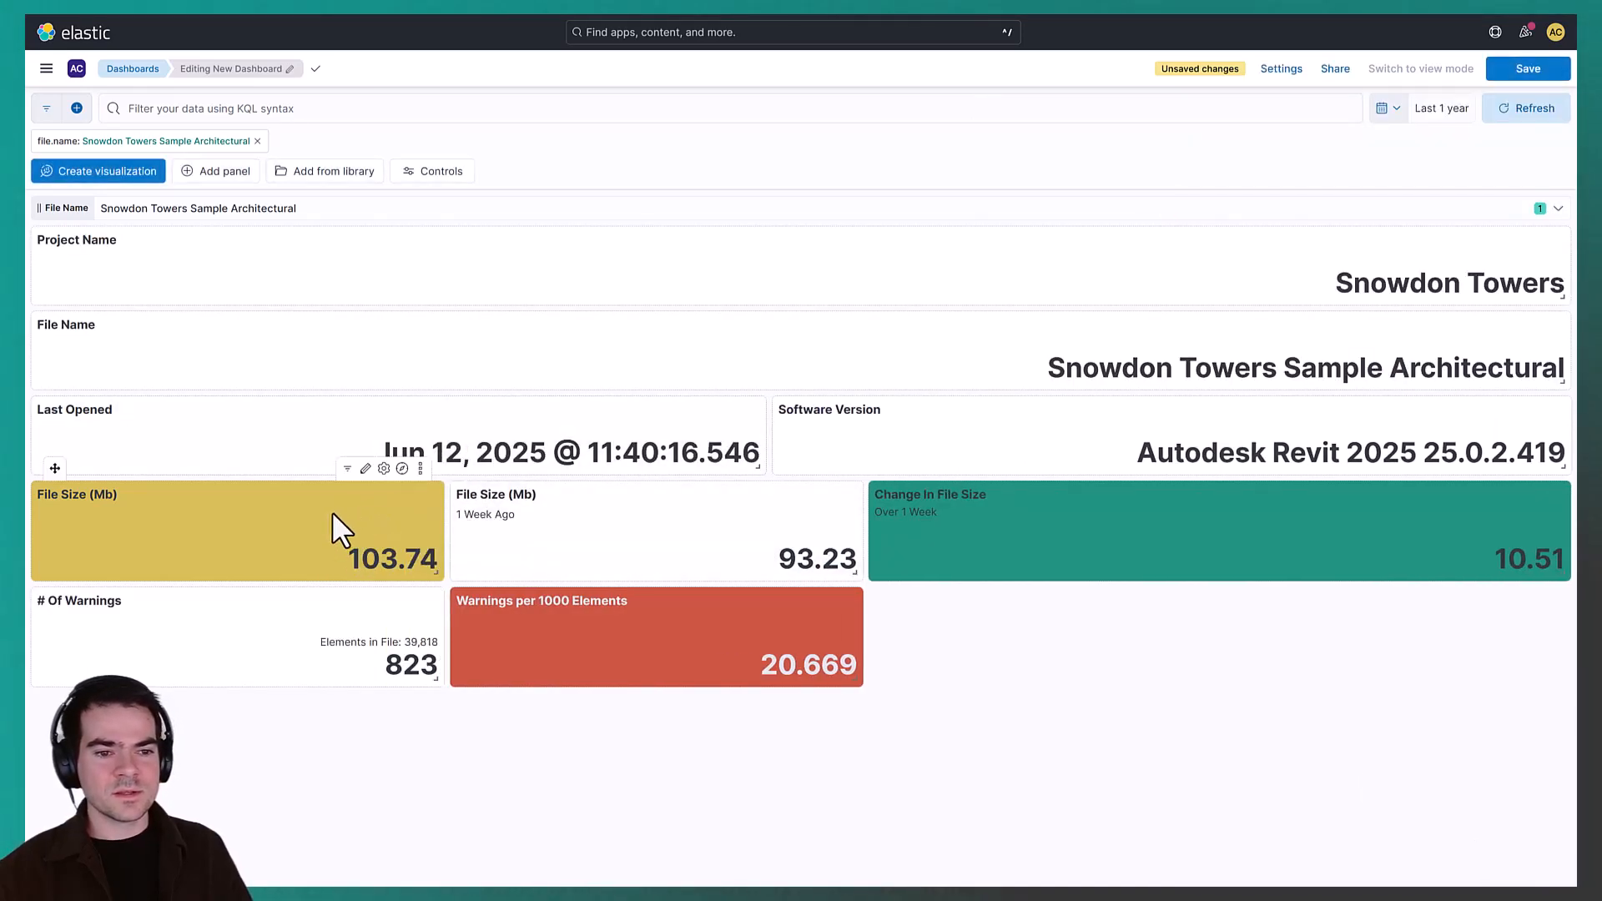
Add a Line supporting visualization to the current File Size (Mb) panel and apply the changes
click(365, 469)
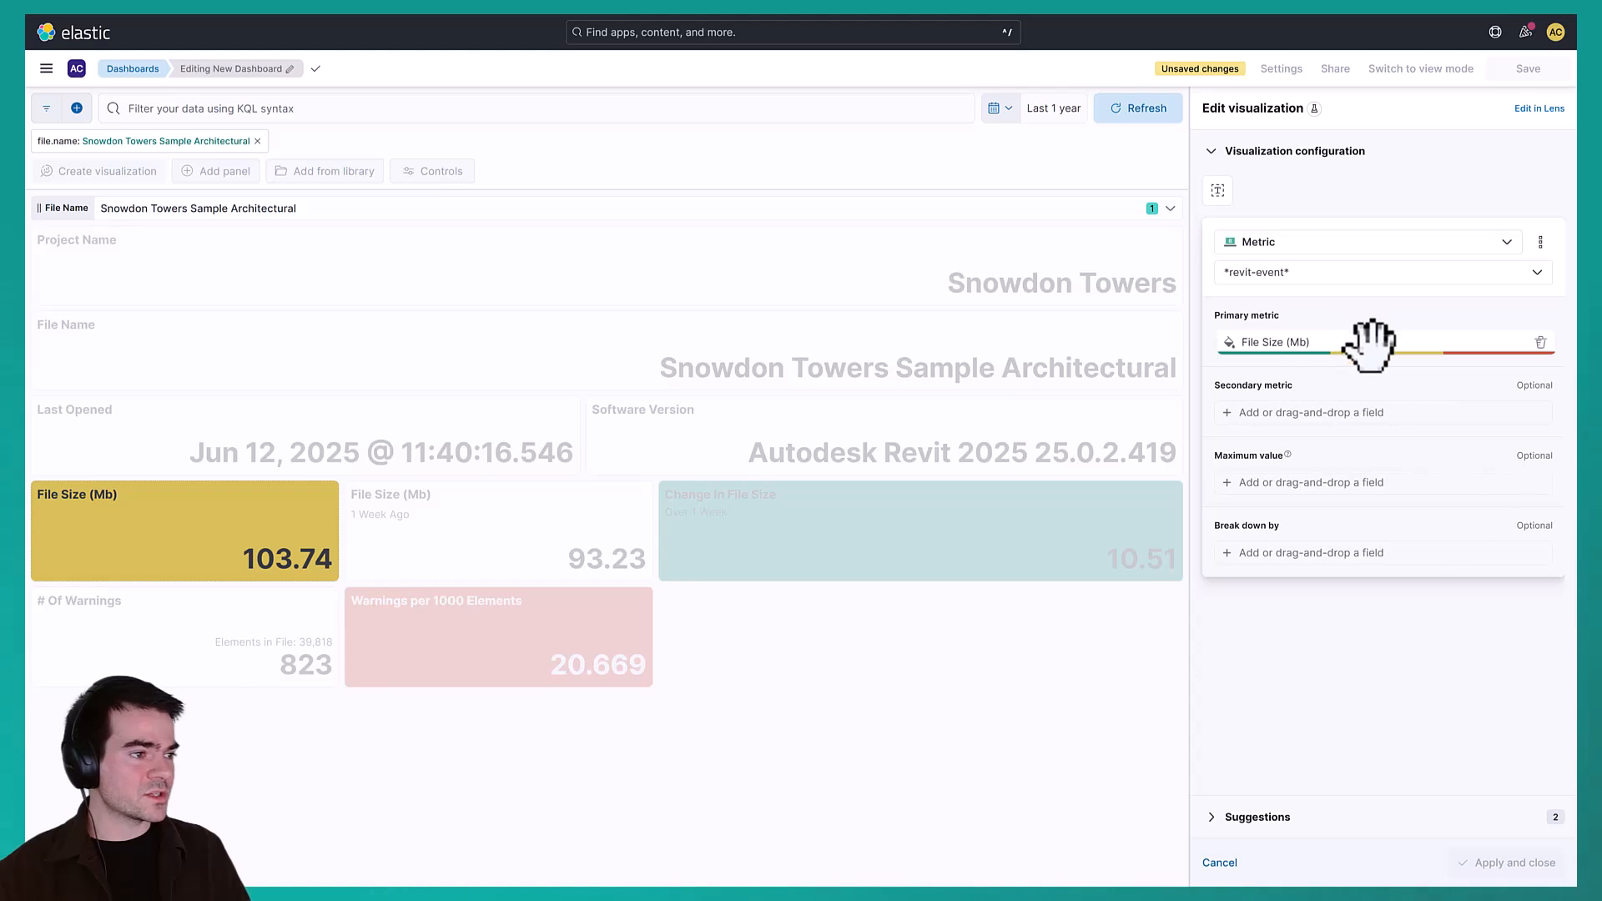
click(1328, 344)
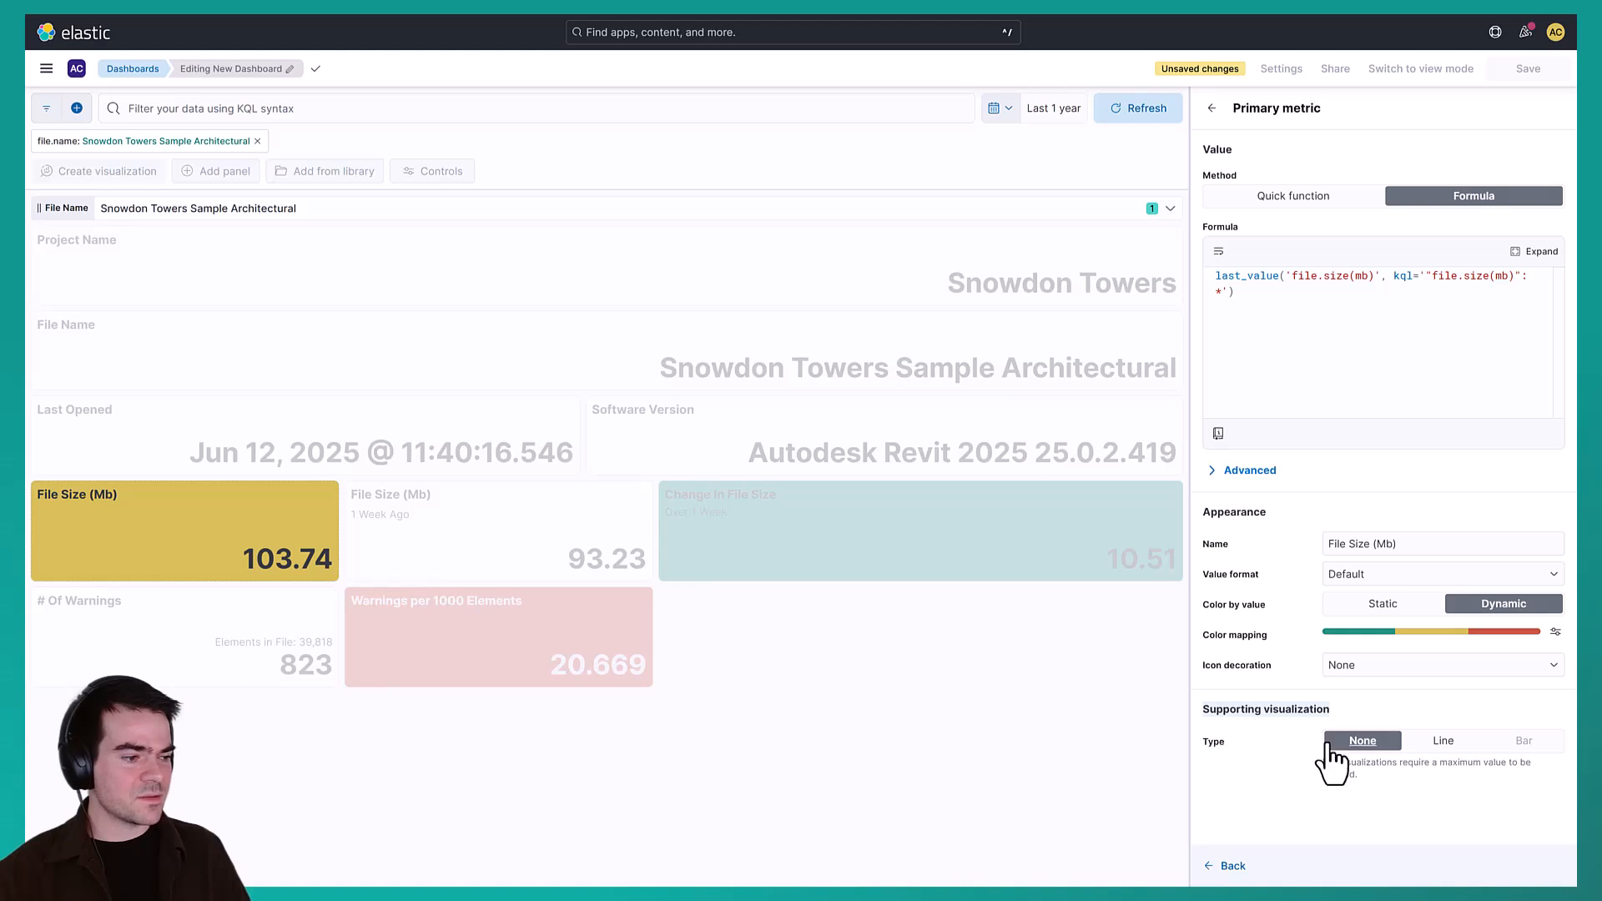
click(1459, 746)
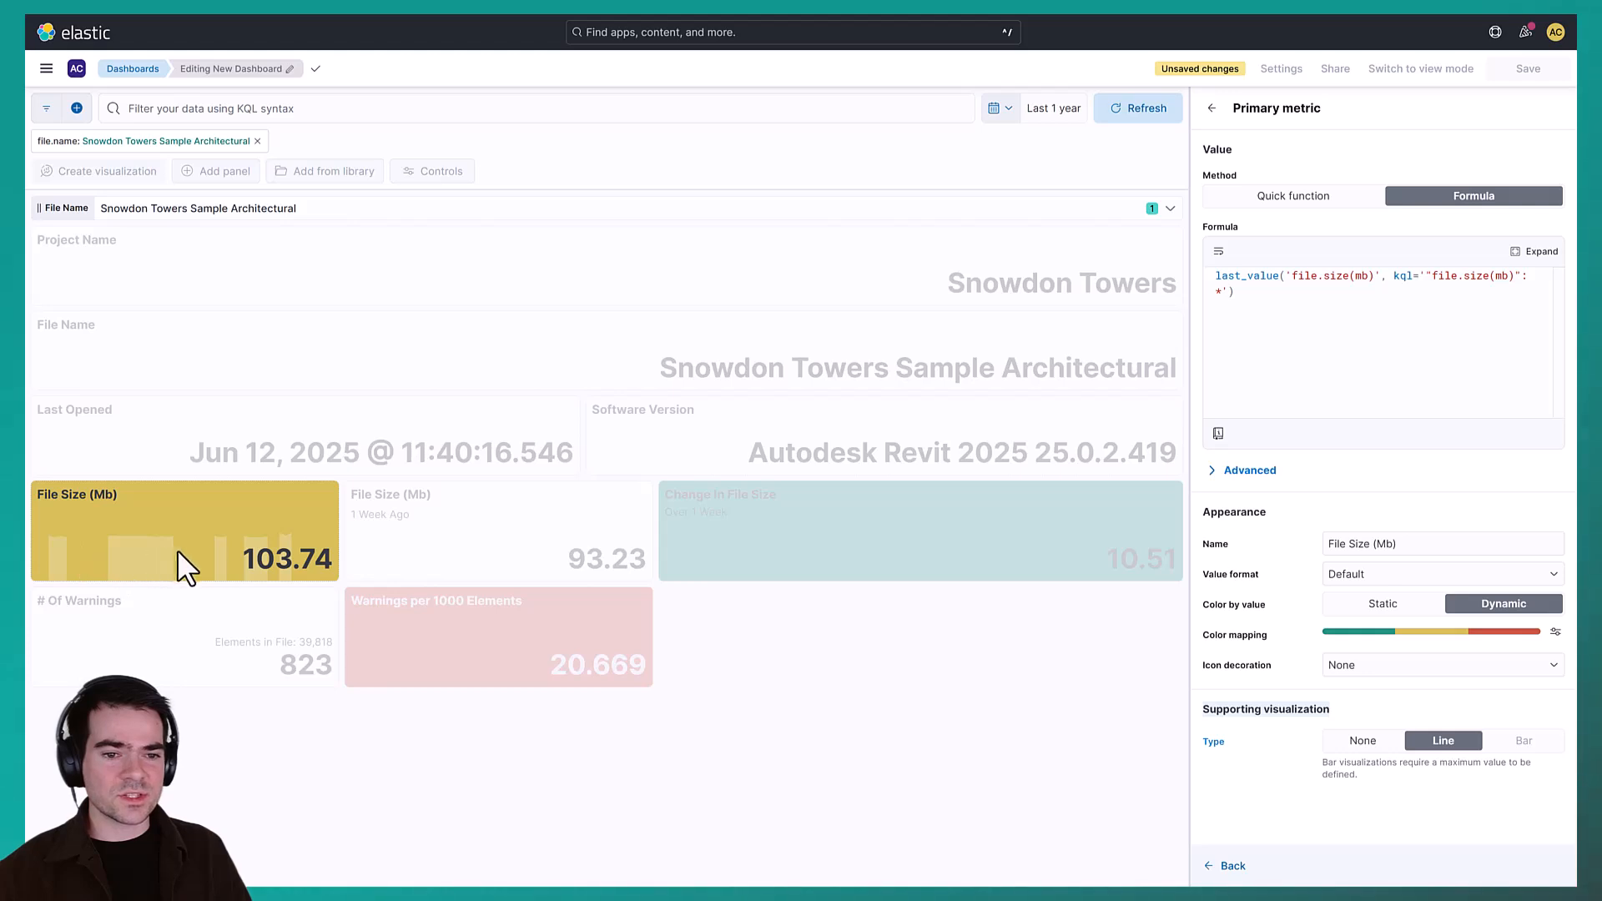
click(1233, 866)
click(1506, 868)
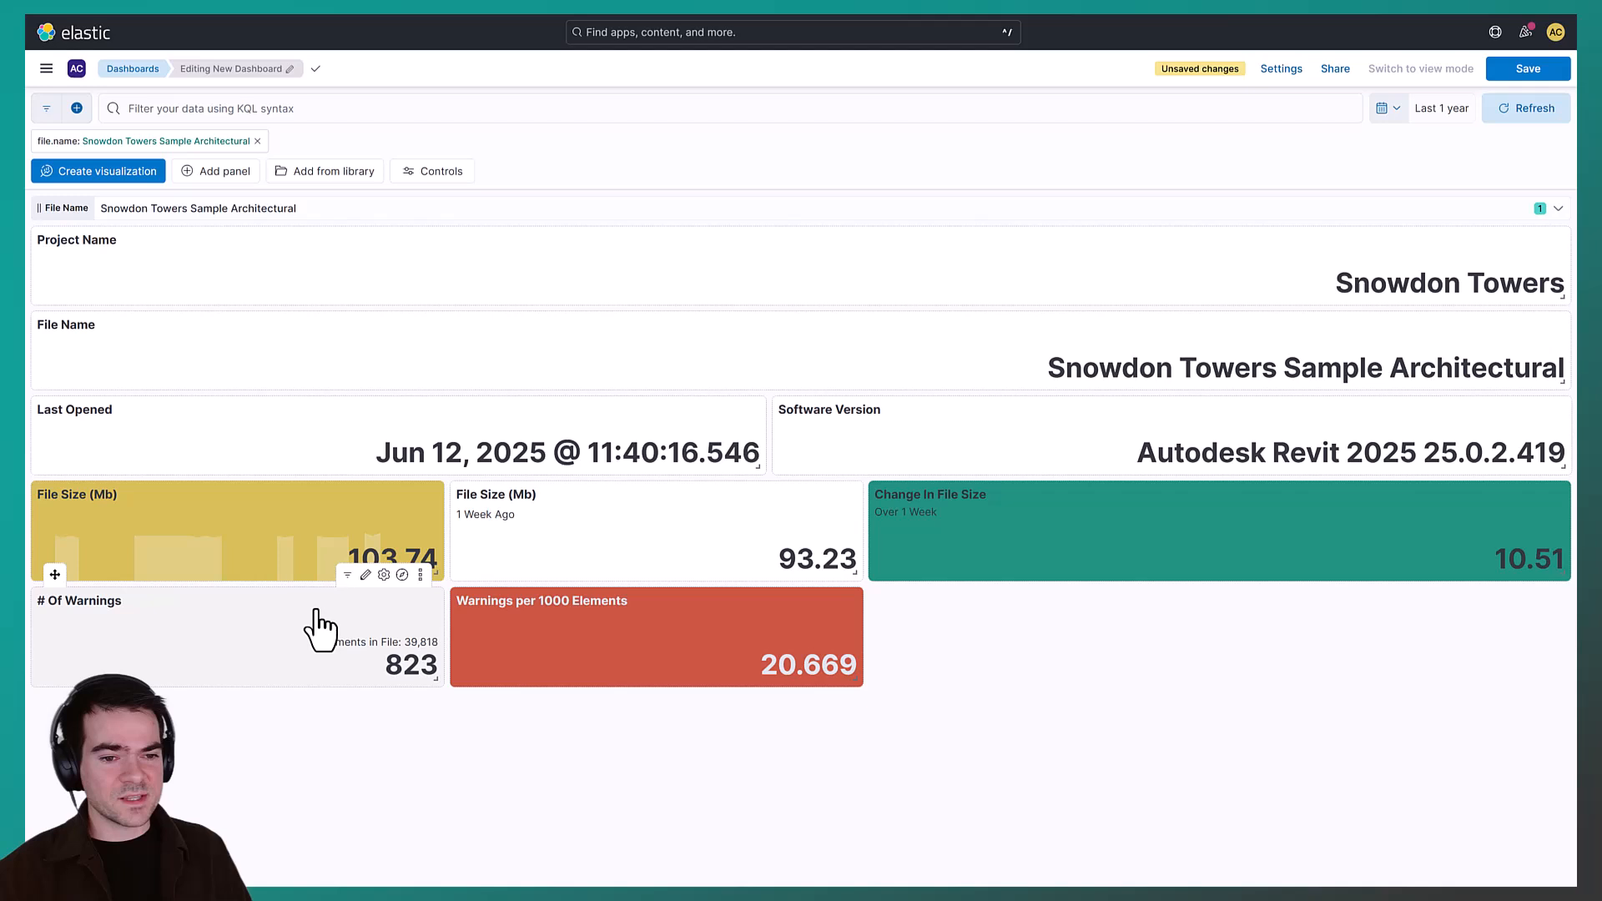
Switch the # Of Warnings primary metric to the Formula method, add a Line supporting visualization, and apply the changes
click(366, 574)
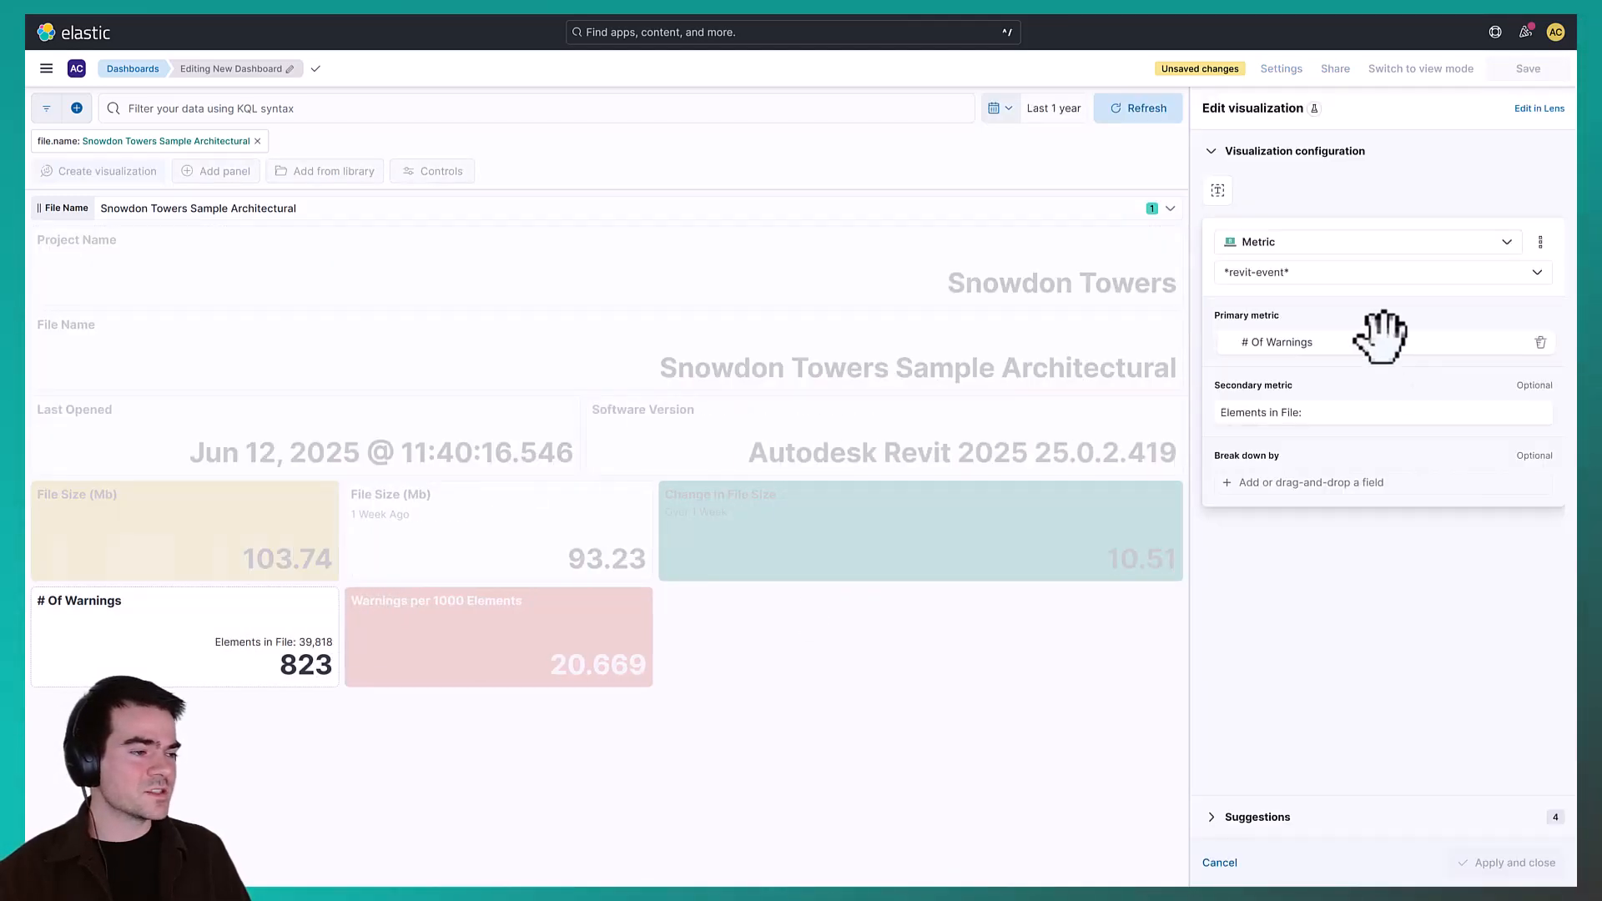
click(1379, 338)
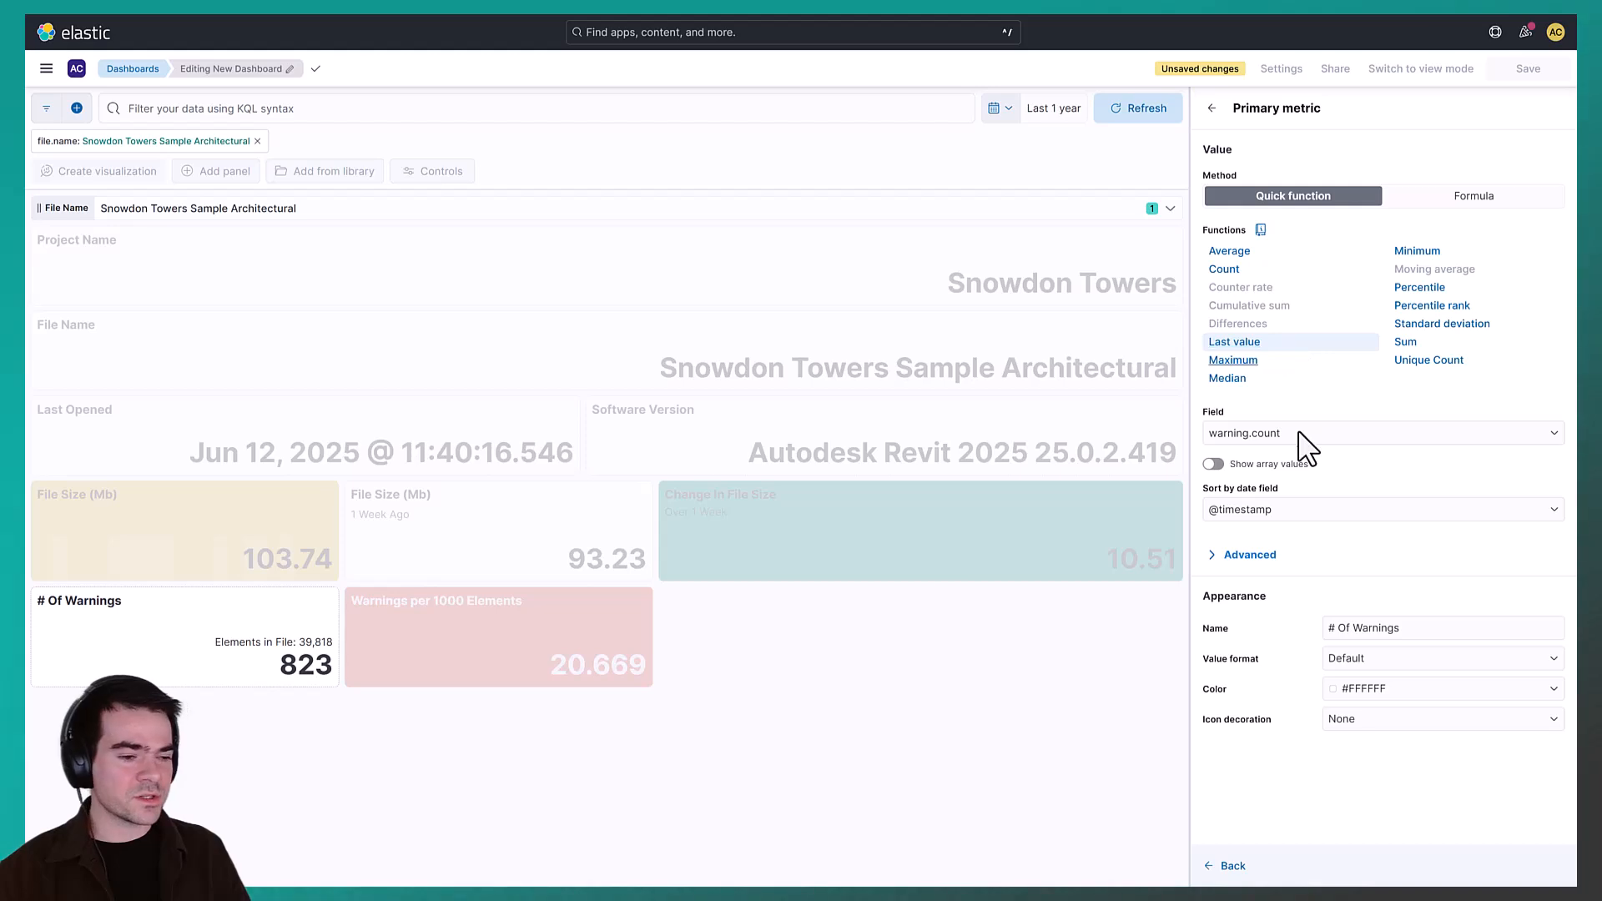
click(1472, 201)
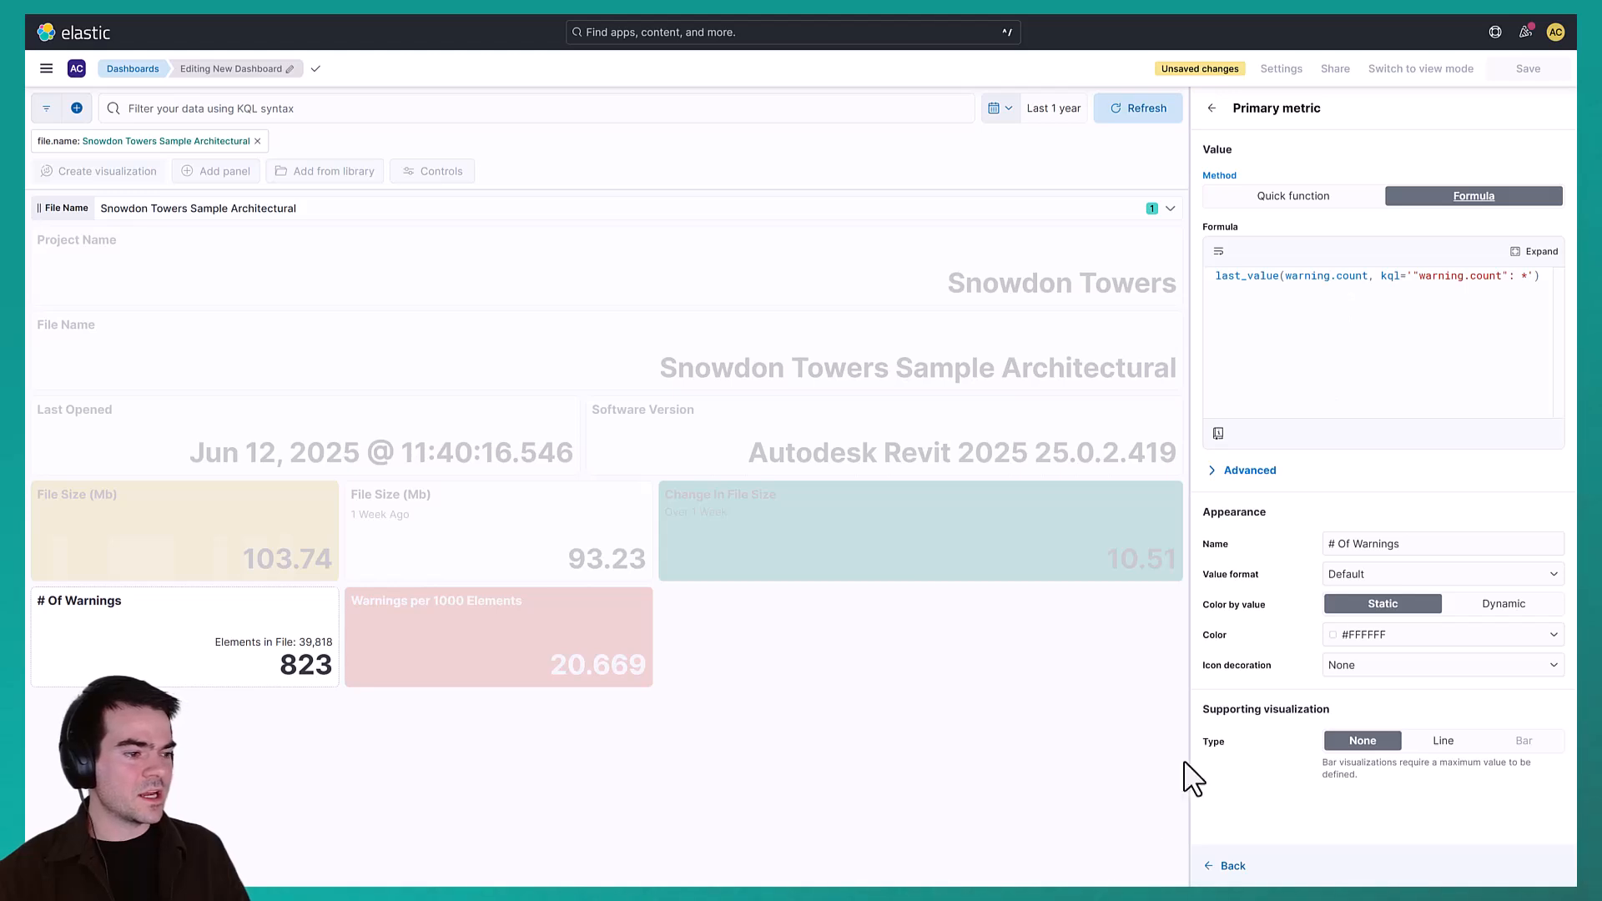
click(1442, 747)
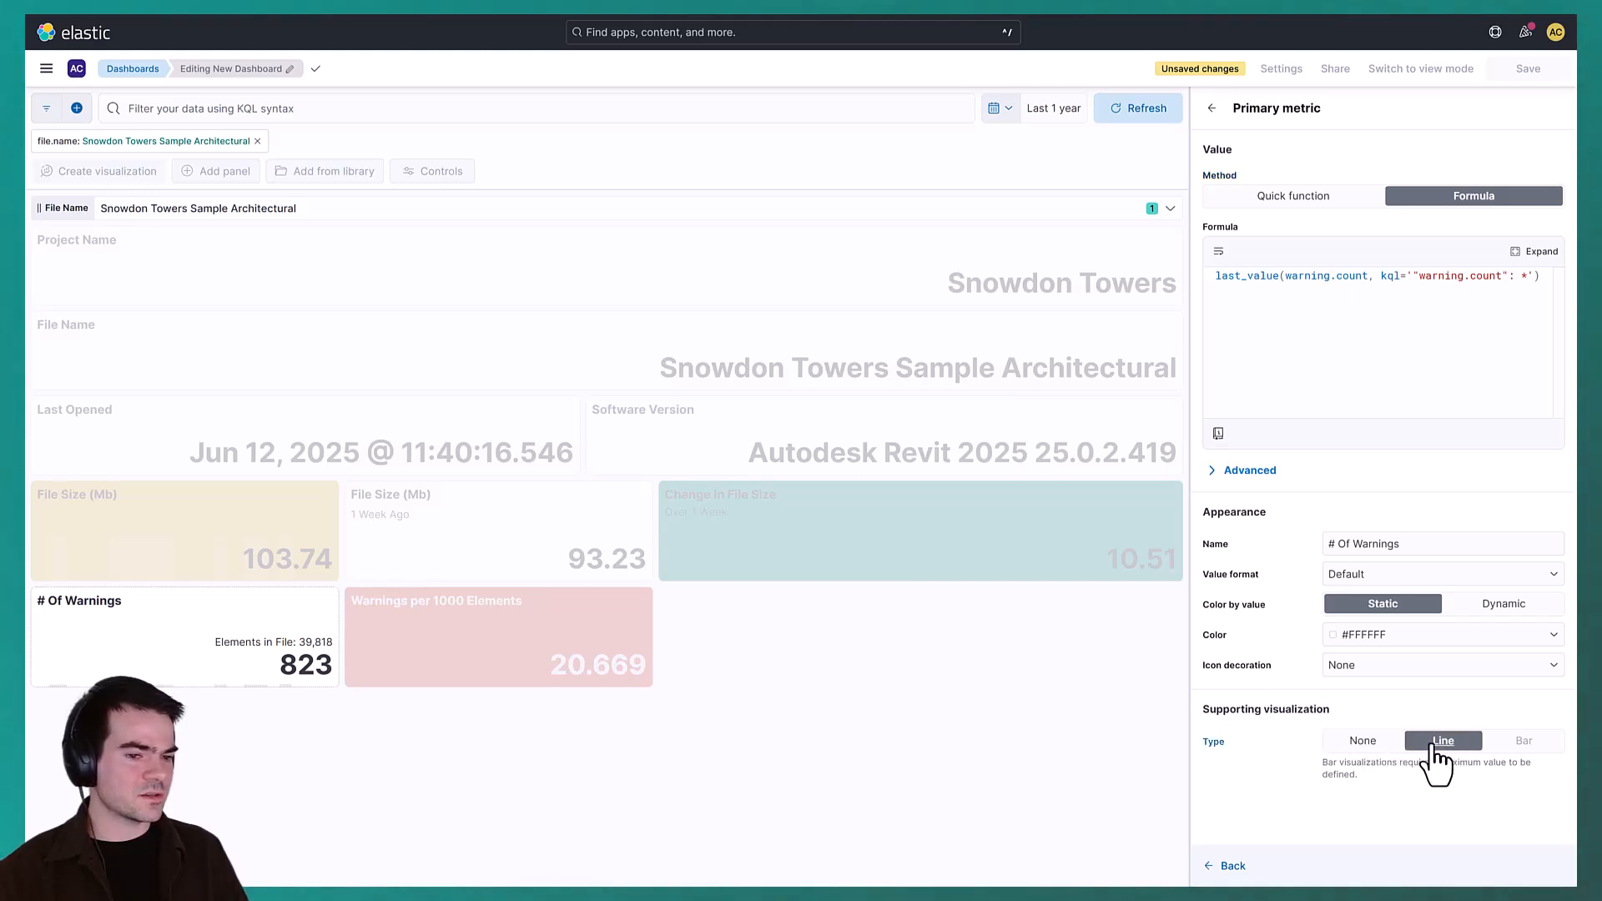
click(1234, 868)
click(1535, 870)
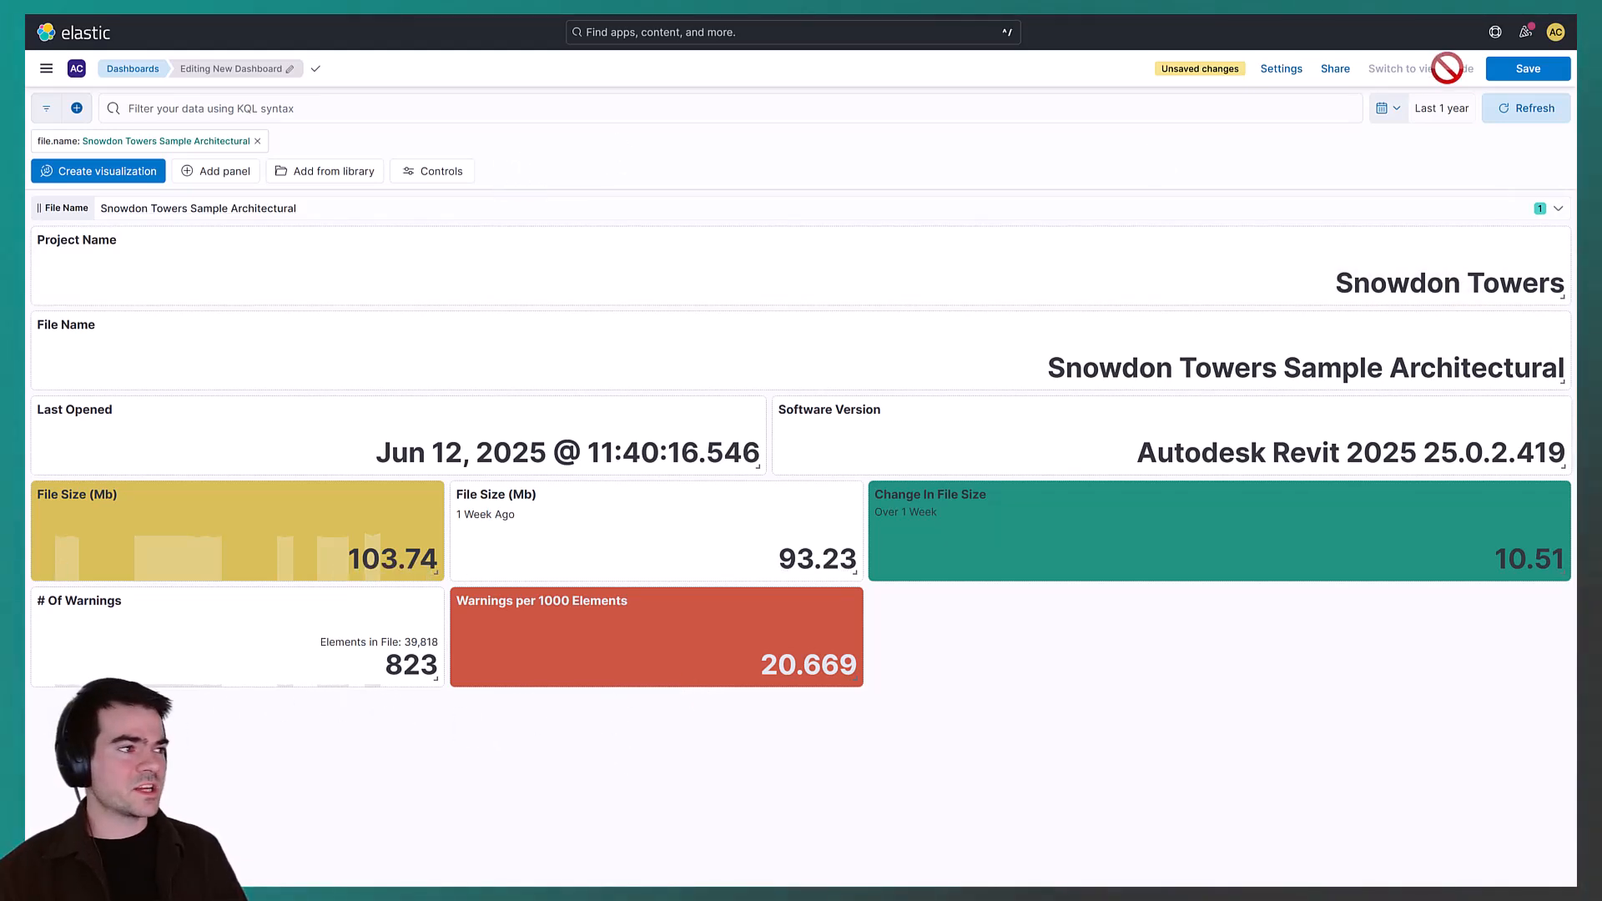
Save the dashboard with the title "Metric Model Health"
click(1528, 70)
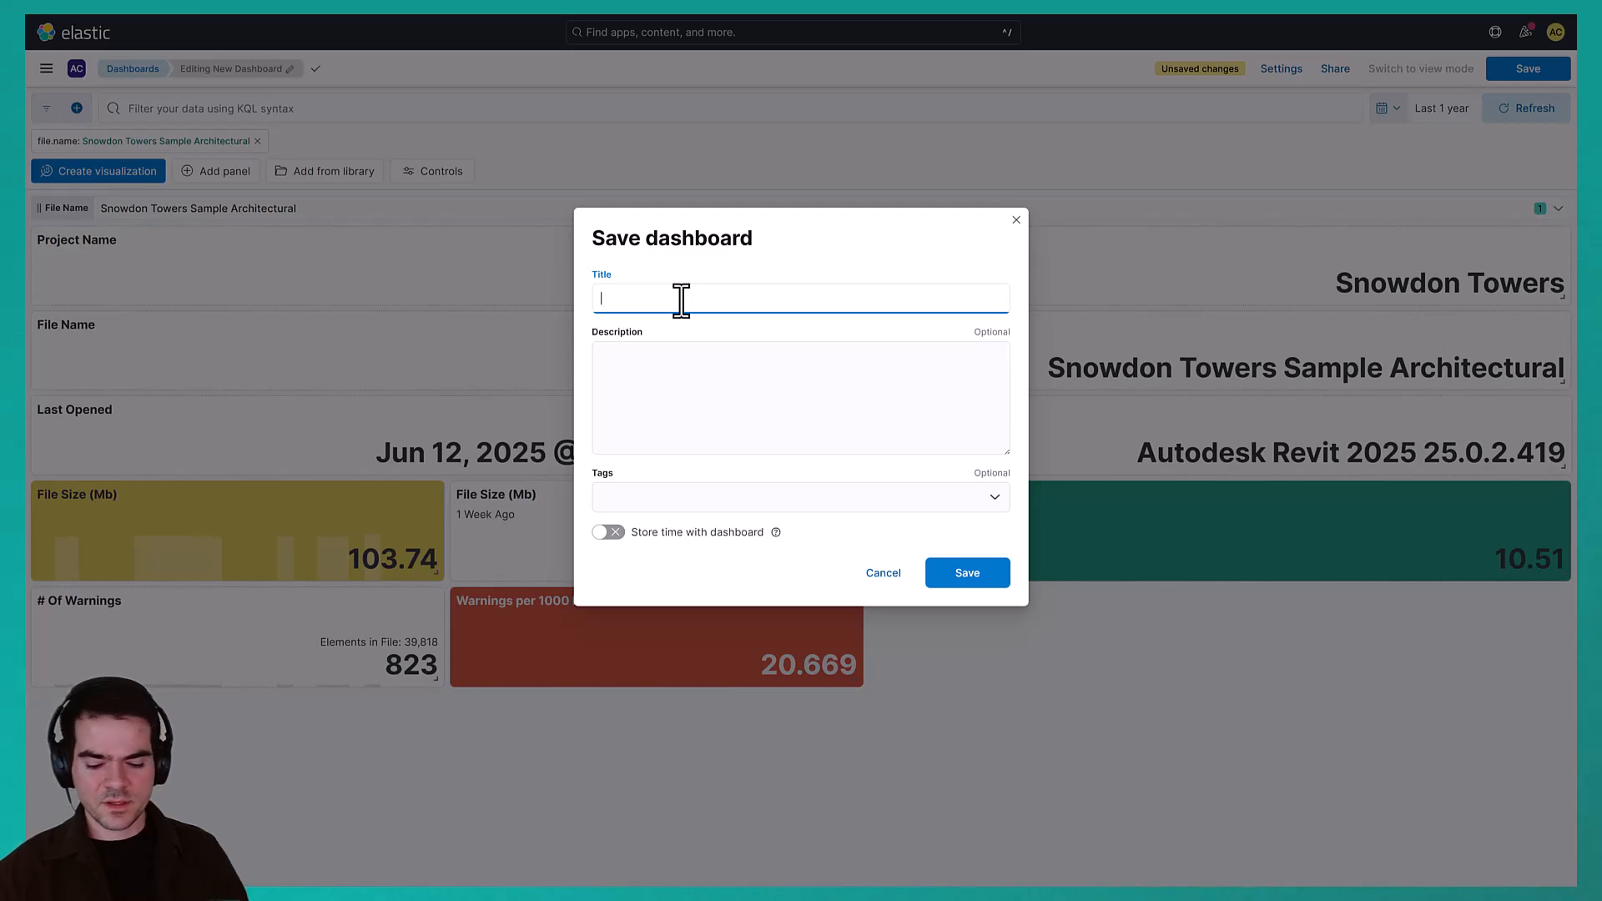
text(Metric Model Health)
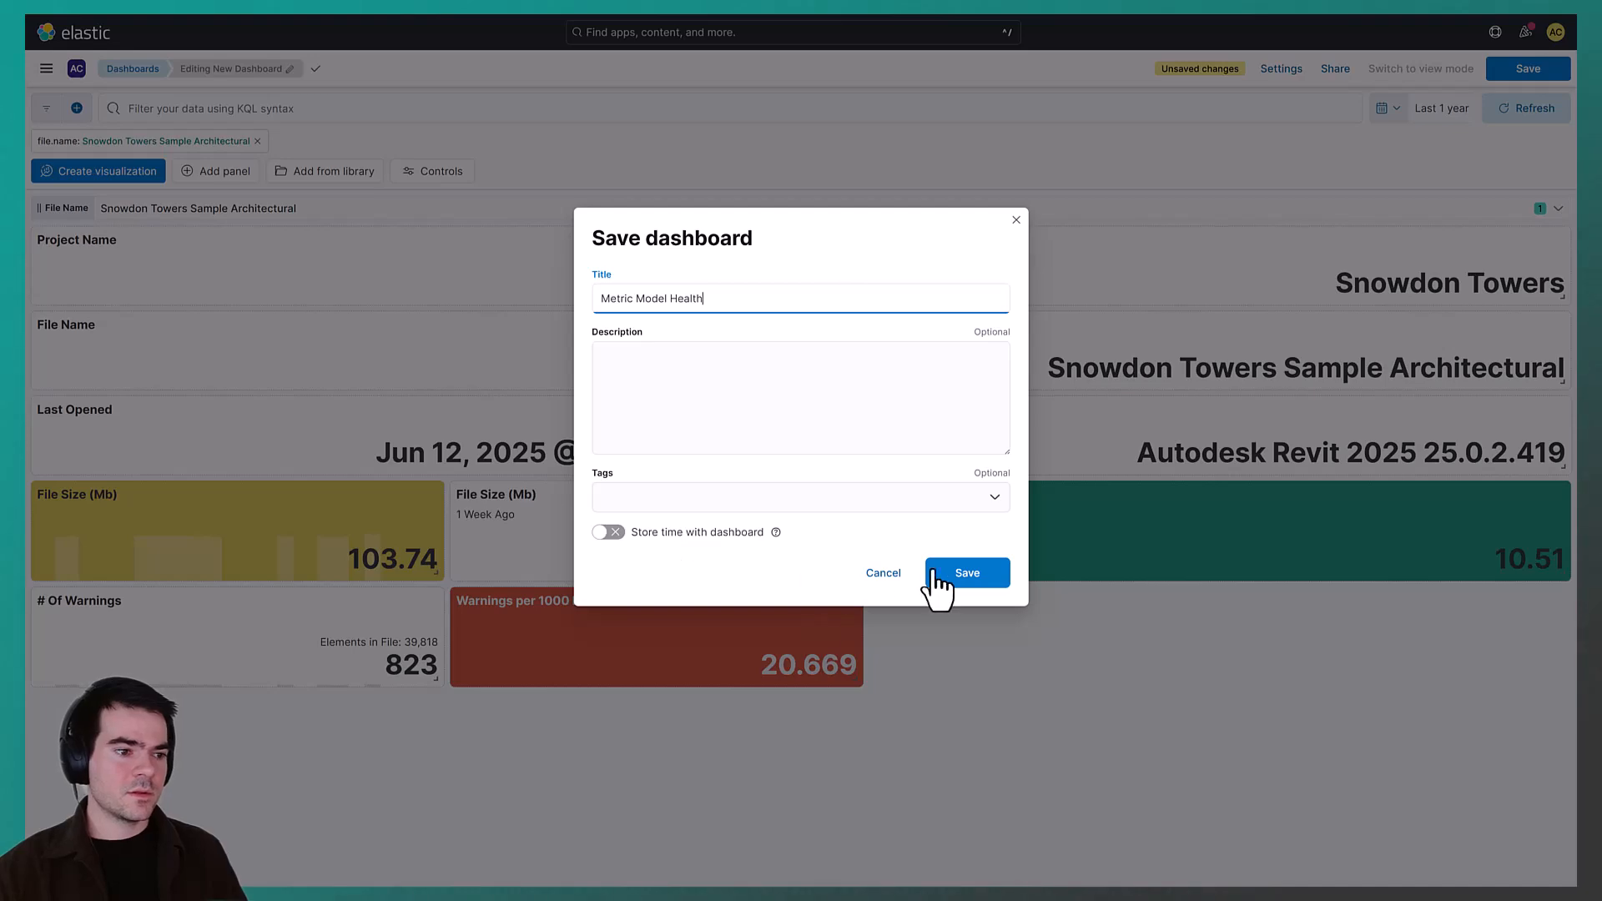
click(968, 584)
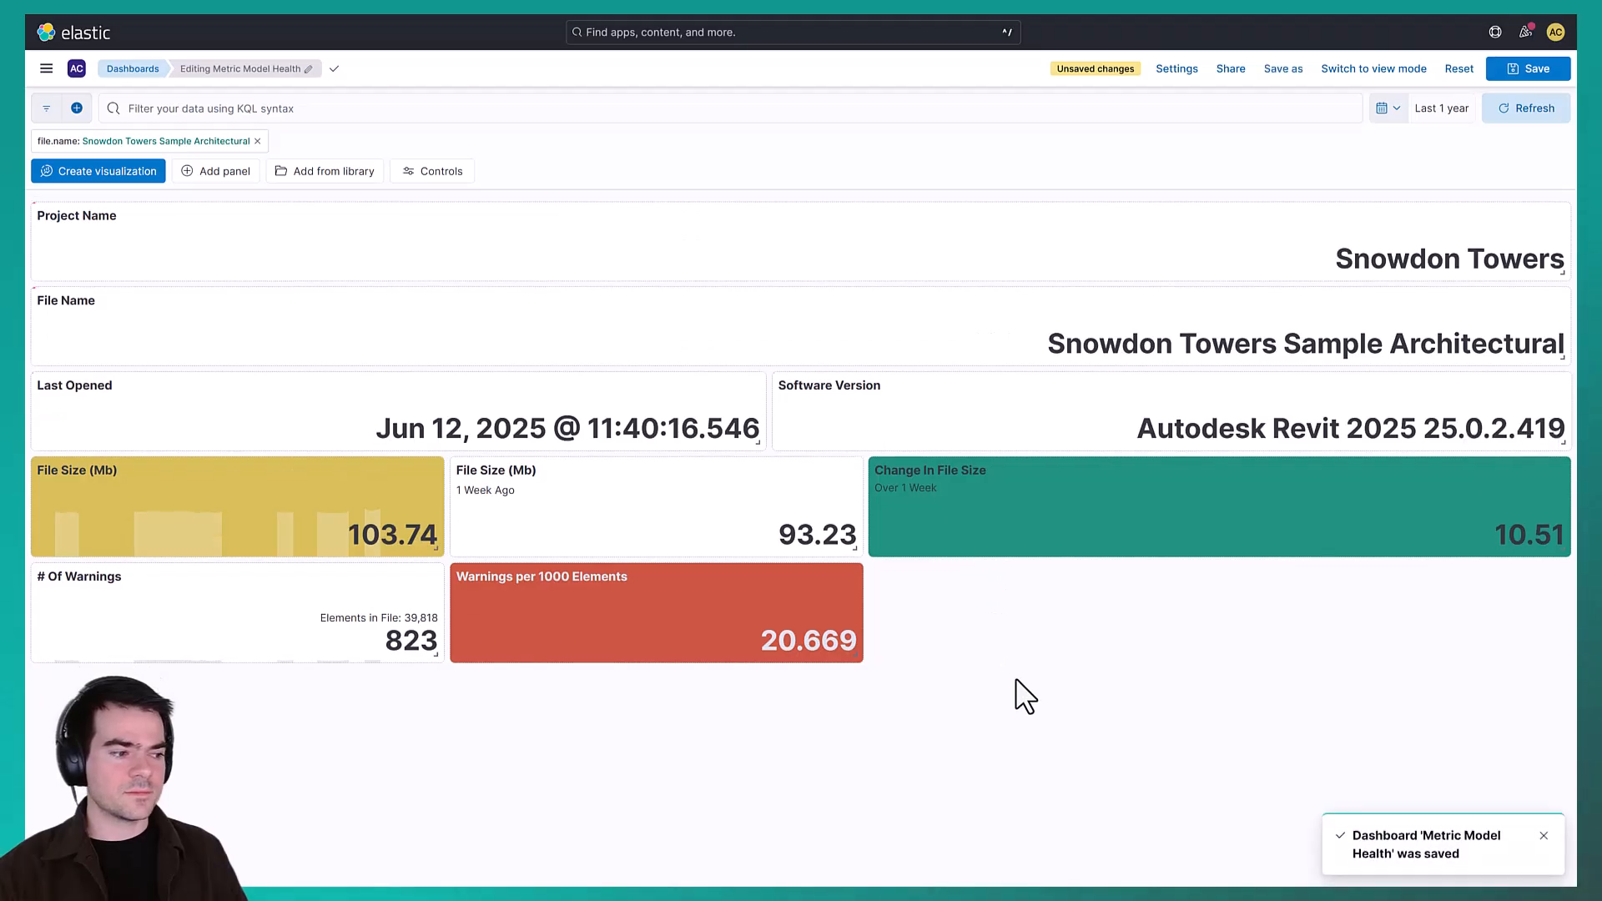